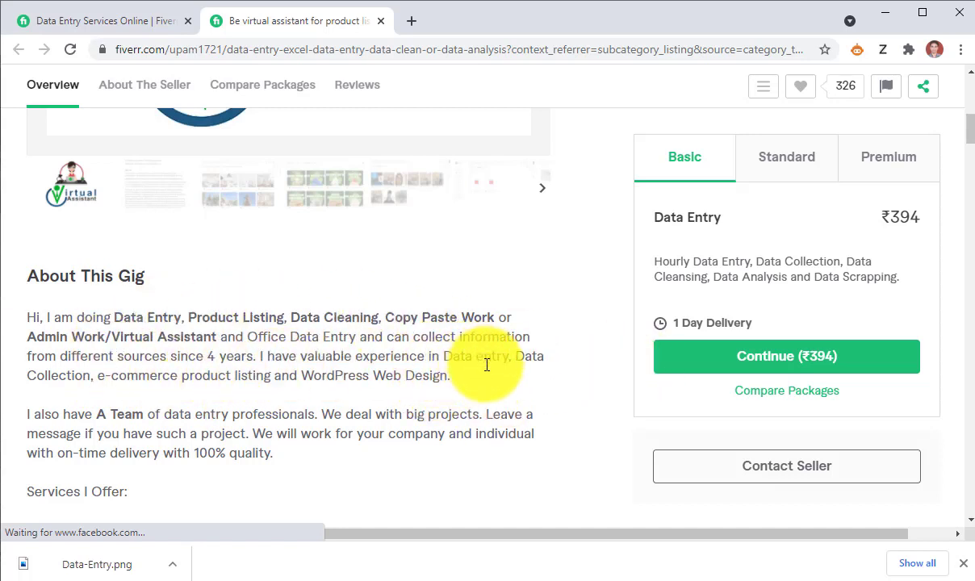
- Read the introductory paragraphs of the gig description, including the part about the seller's team
drag(28, 321, 319, 482)
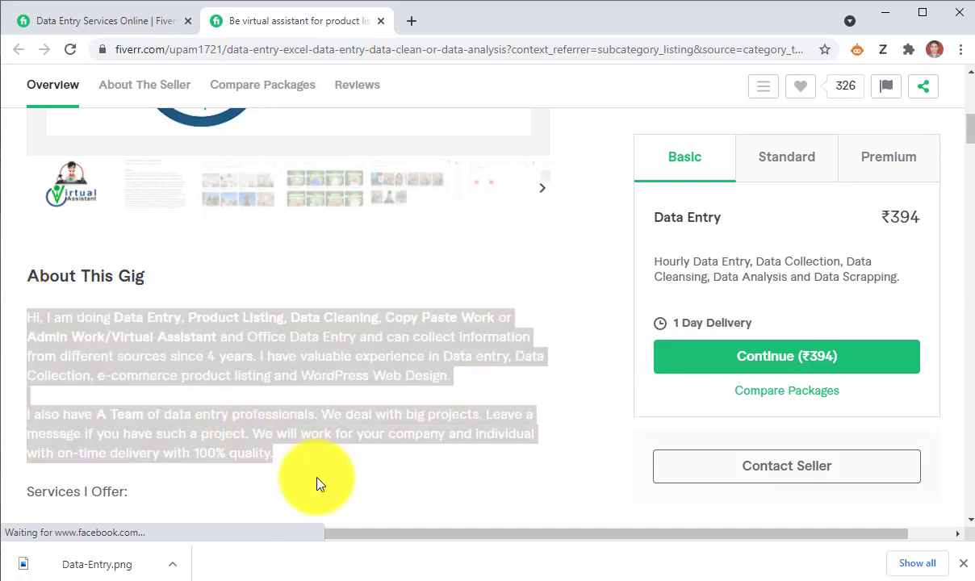
click(272, 433)
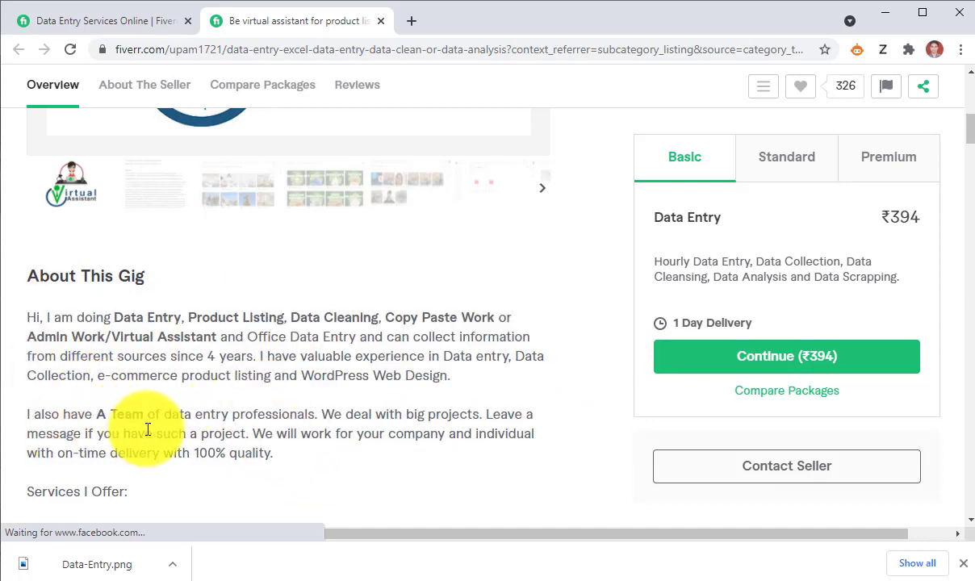
drag(106, 404, 260, 433)
- Read through the "Services I Offer" list in the gig description, from Data Entry down to WordPress Landing page Design
scroll(258, 436, down, 4)
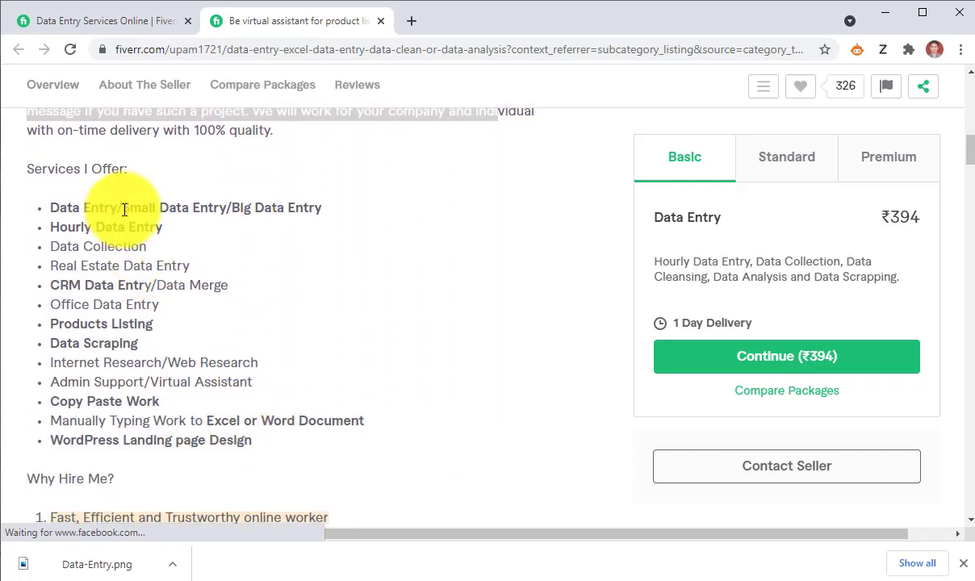
drag(124, 208, 342, 212)
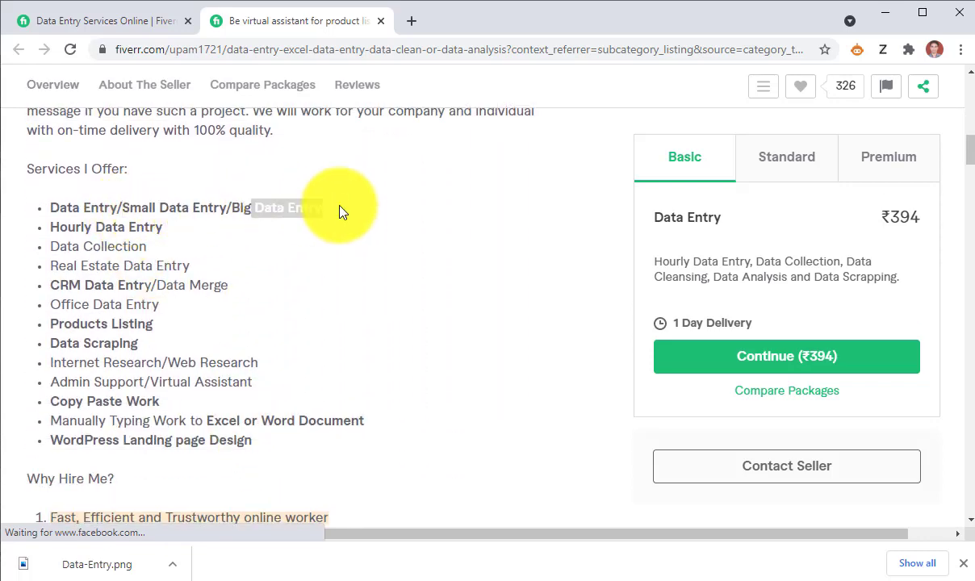
drag(59, 228, 138, 248)
drag(88, 268, 152, 265)
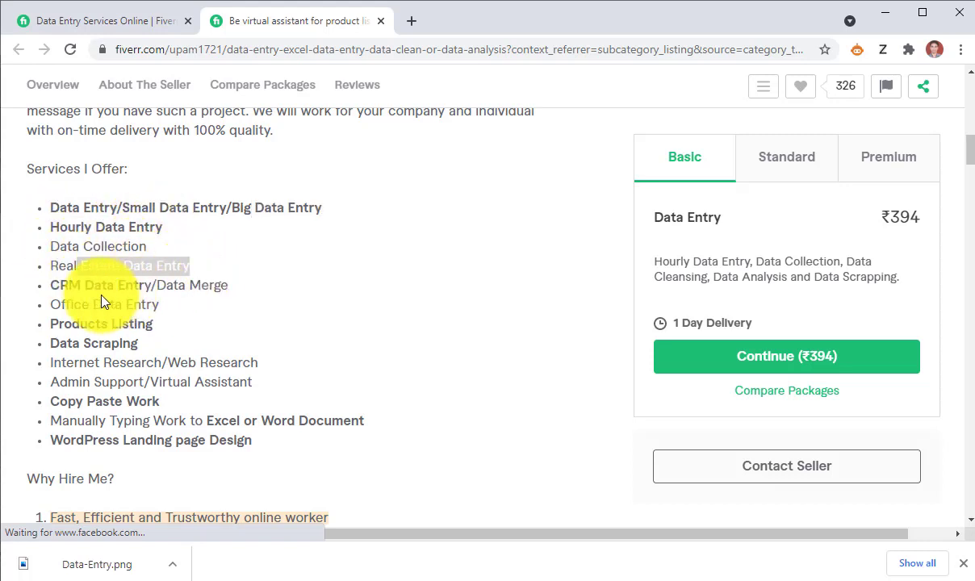
drag(60, 285, 156, 285)
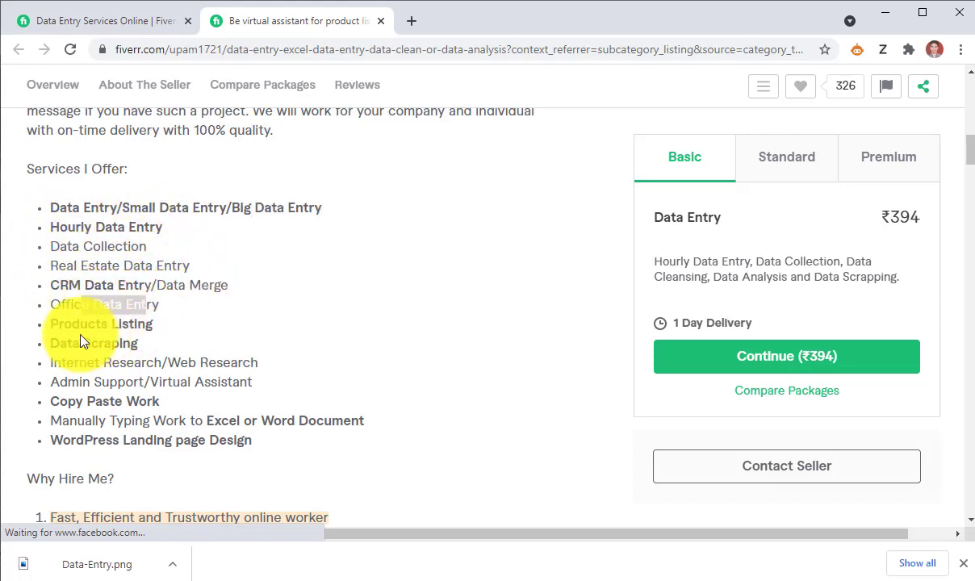
drag(153, 323, 137, 342)
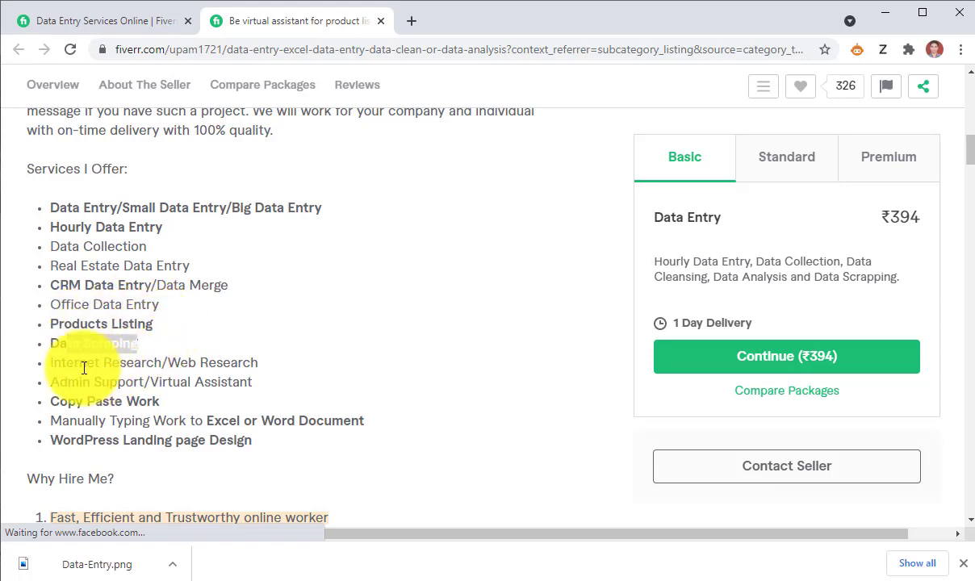
drag(82, 364, 200, 363)
drag(99, 385, 195, 384)
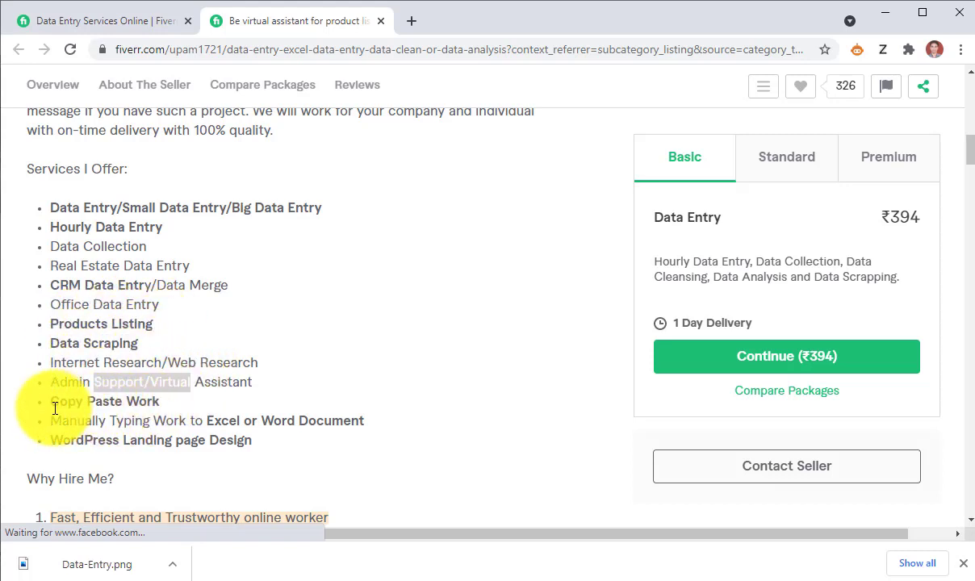
drag(52, 403, 139, 401)
drag(82, 423, 179, 422)
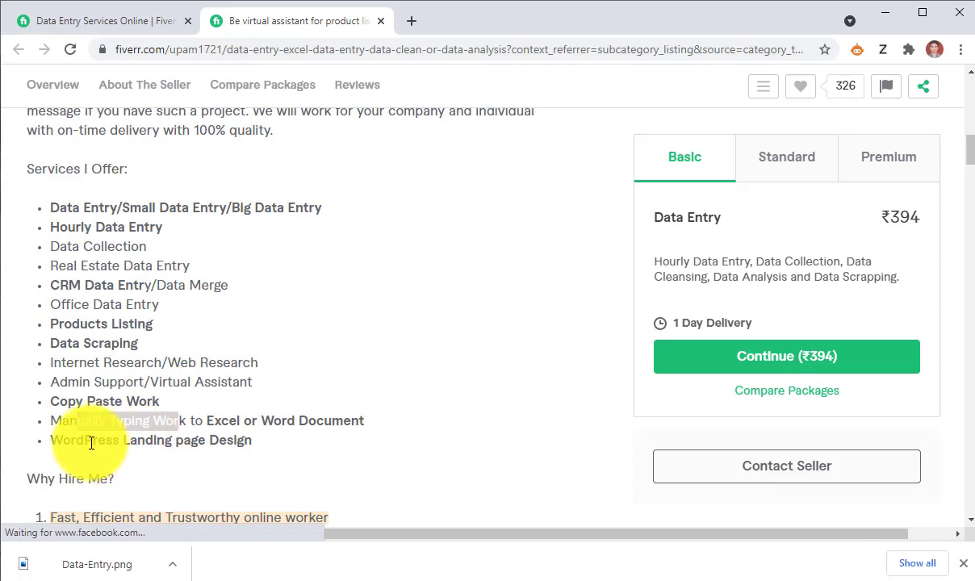
drag(93, 440, 250, 438)
- Read the four reasons in the "Why Hire Me?" section of the gig description
scroll(304, 437, down, 3)
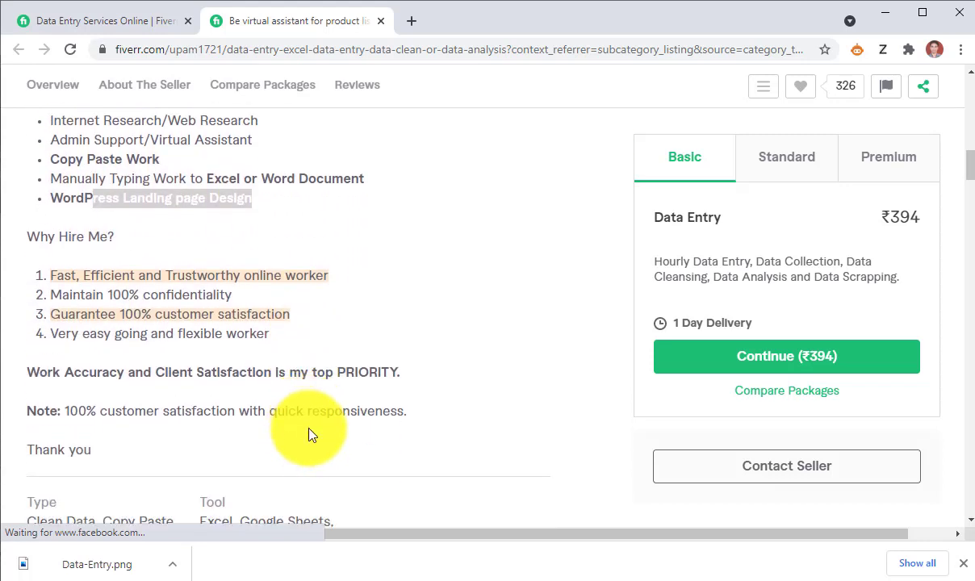
click(104, 266)
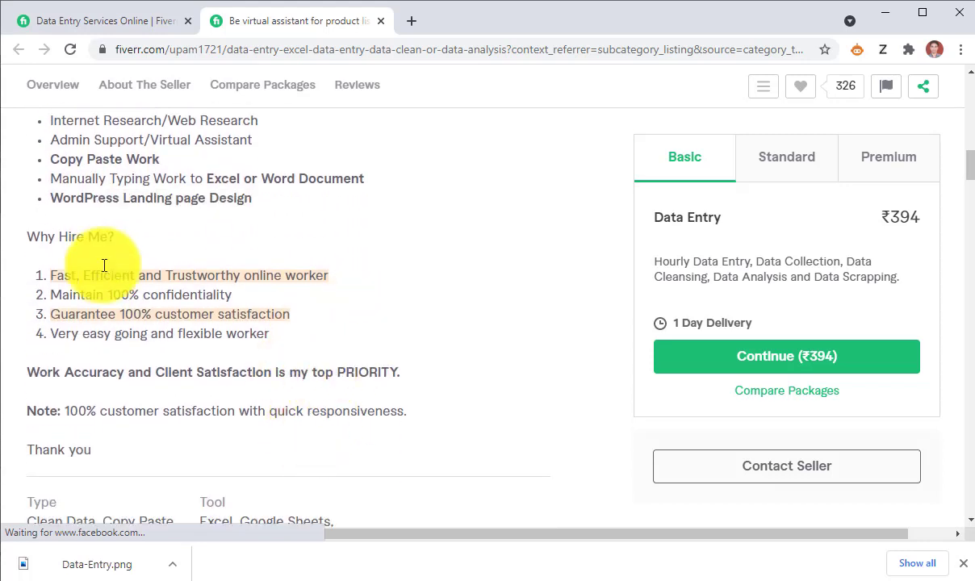
drag(32, 234, 145, 238)
click(63, 242)
drag(43, 239, 178, 235)
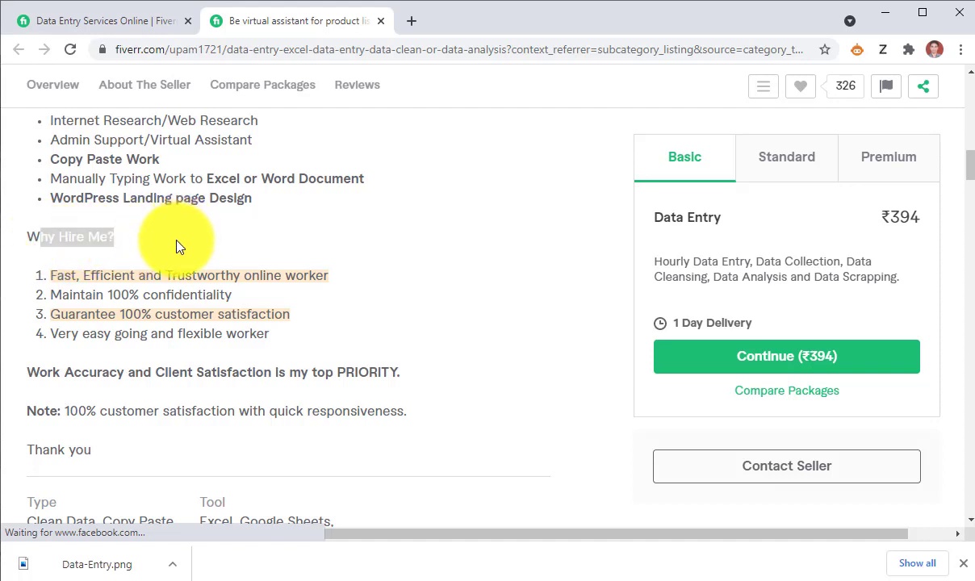
drag(65, 275, 359, 275)
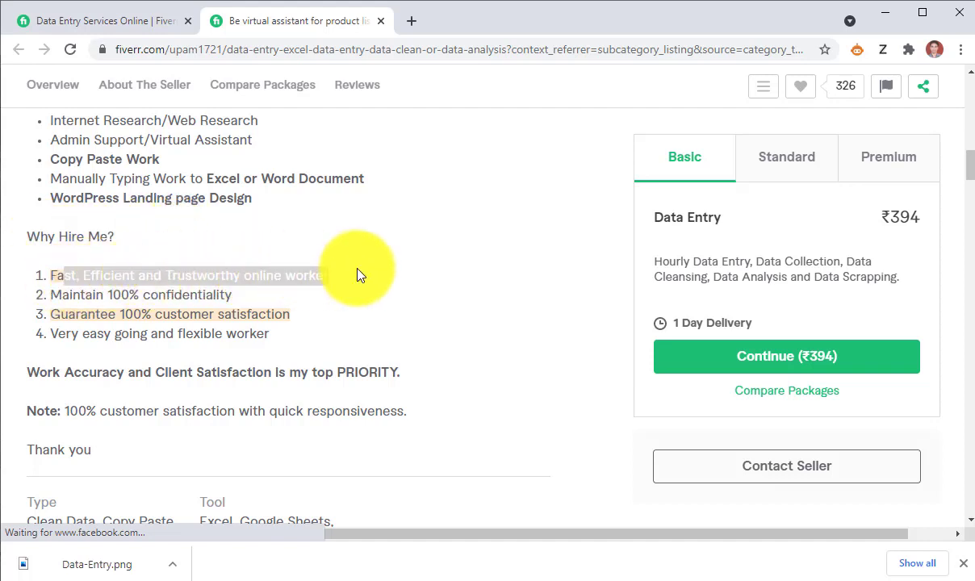
click(104, 318)
drag(52, 297, 242, 295)
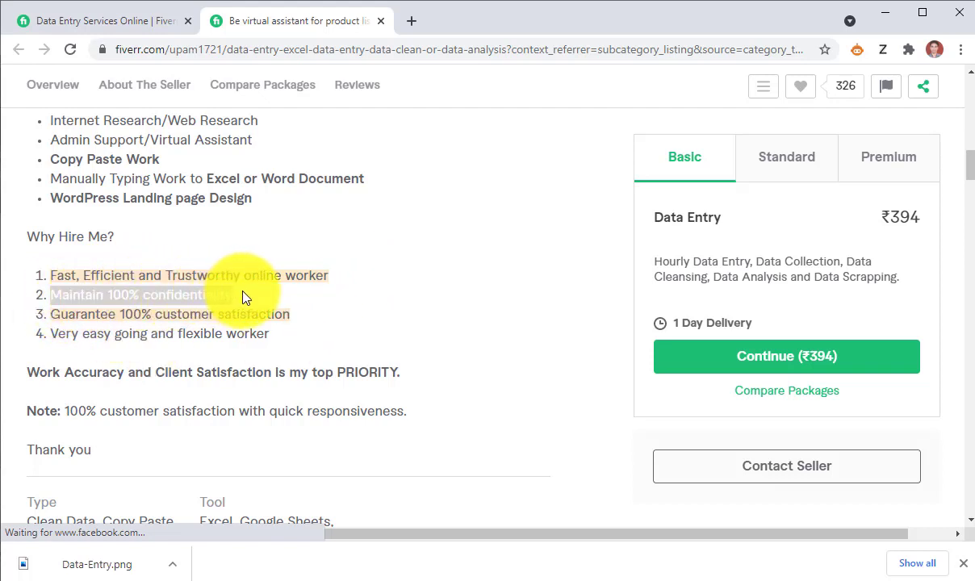
drag(48, 323, 289, 315)
drag(51, 334, 244, 337)
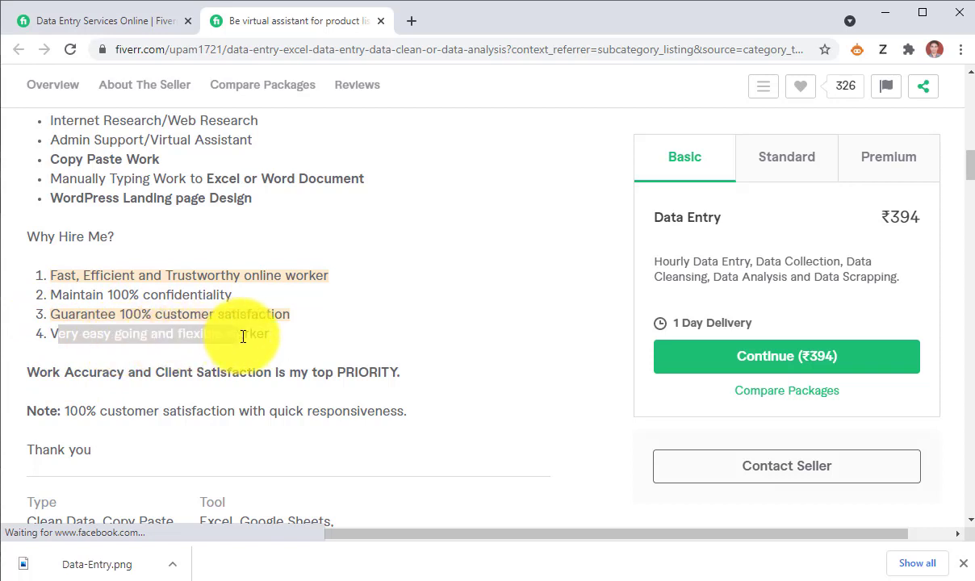
click(322, 371)
- Examine the gig's Type and Tool details and the About The Seller profile section
scroll(322, 375, down, 1)
scroll(315, 367, down, 2)
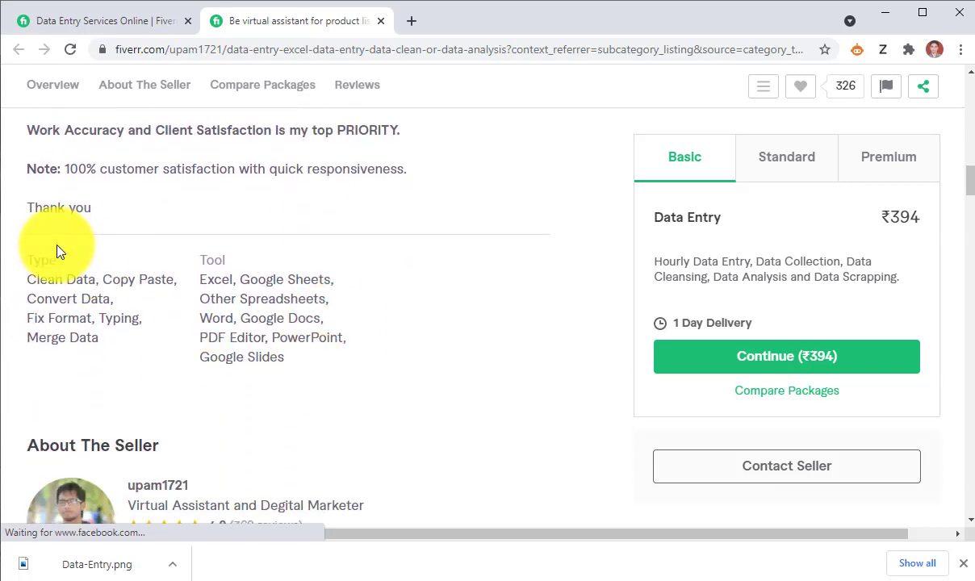
scroll(204, 383, down, 2)
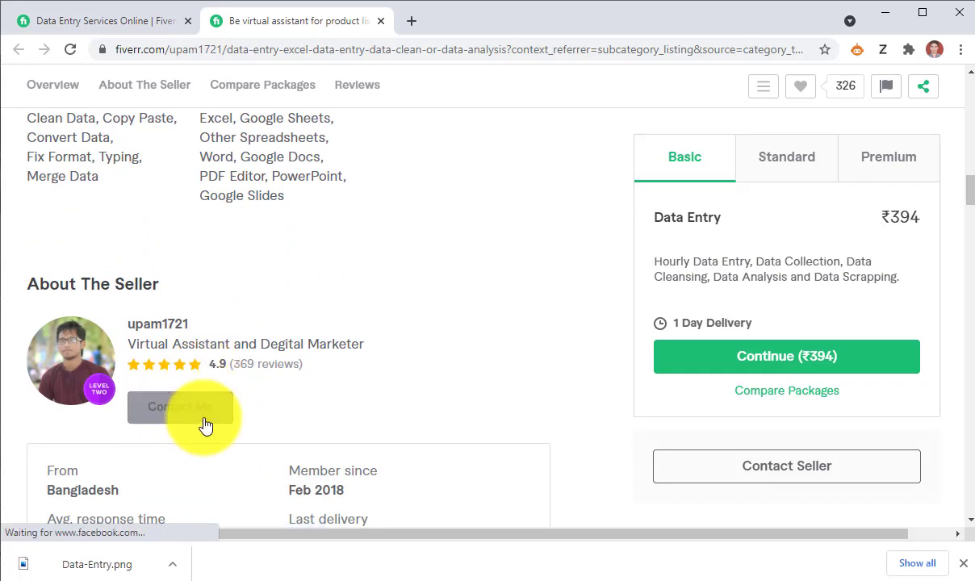
scroll(300, 424, up, 10)
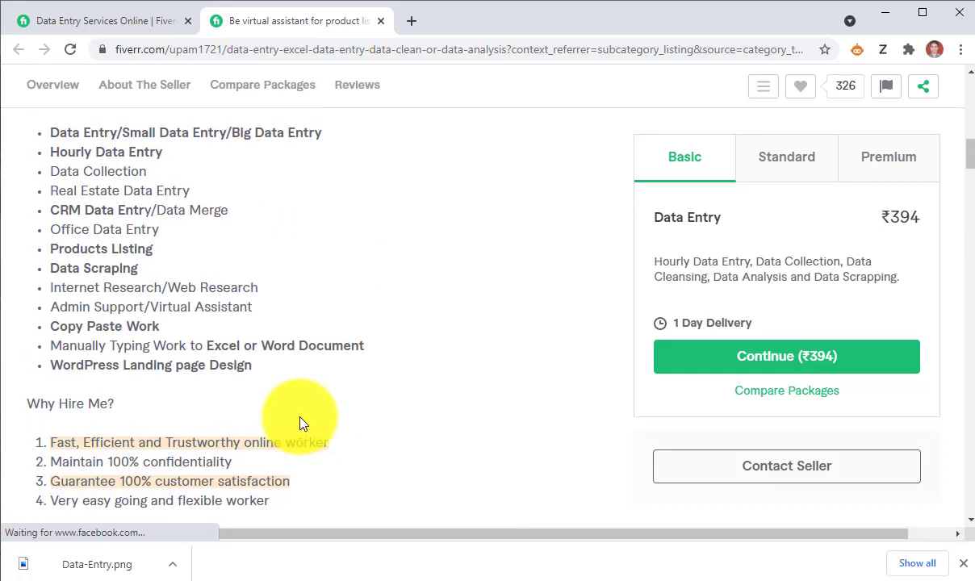
scroll(300, 424, up, 4)
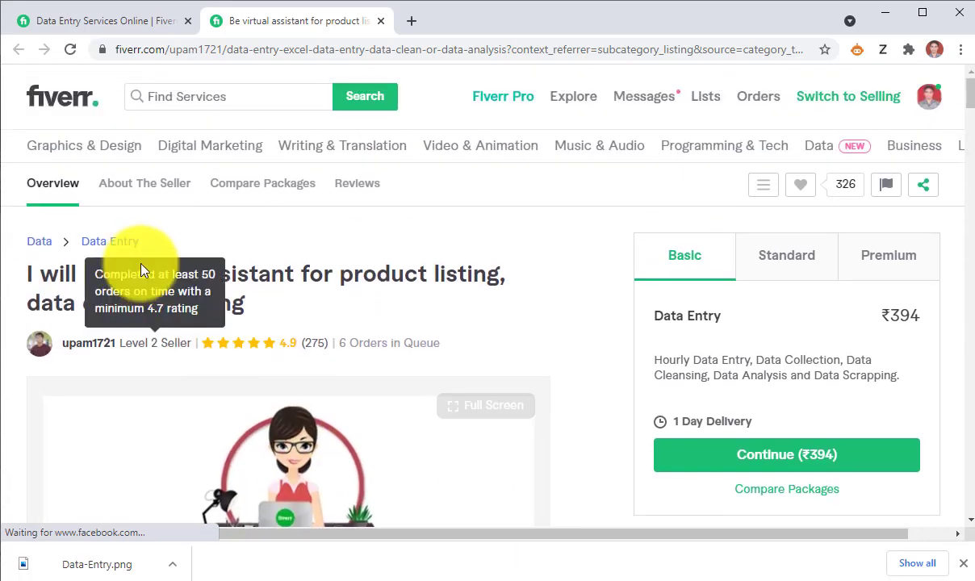
click(145, 183)
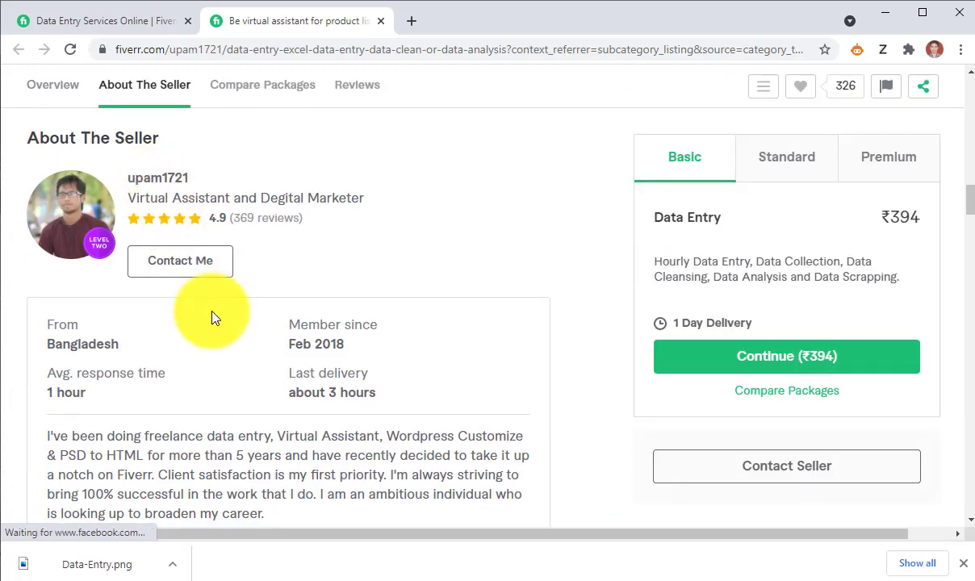
scroll(204, 319, down, 5)
scroll(214, 343, up, 2)
scroll(213, 345, up, 10)
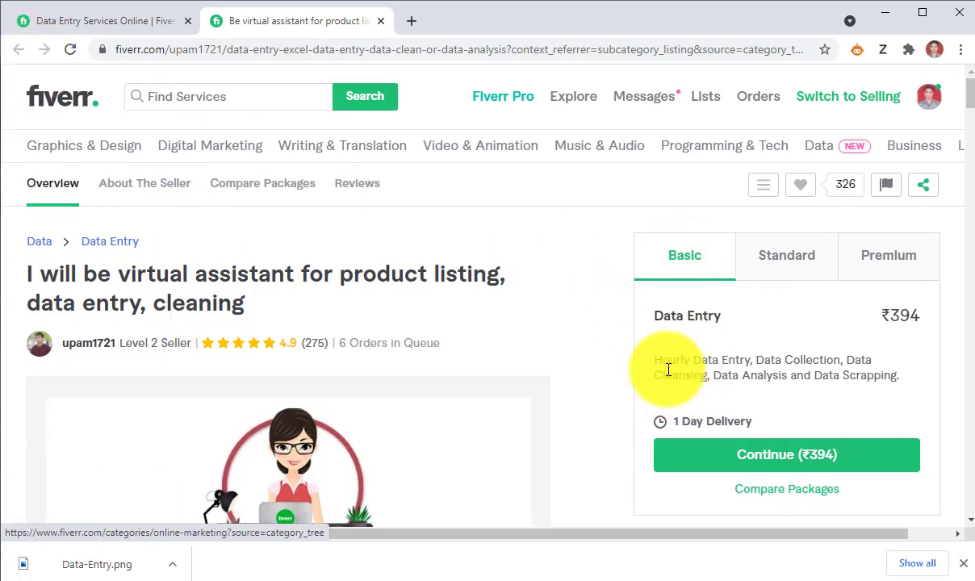
- Compare the scope and price of the gig's Basic, Standard and Premium packages, ending on Basic
drag(668, 369, 736, 363)
scroll(799, 392, down, 1)
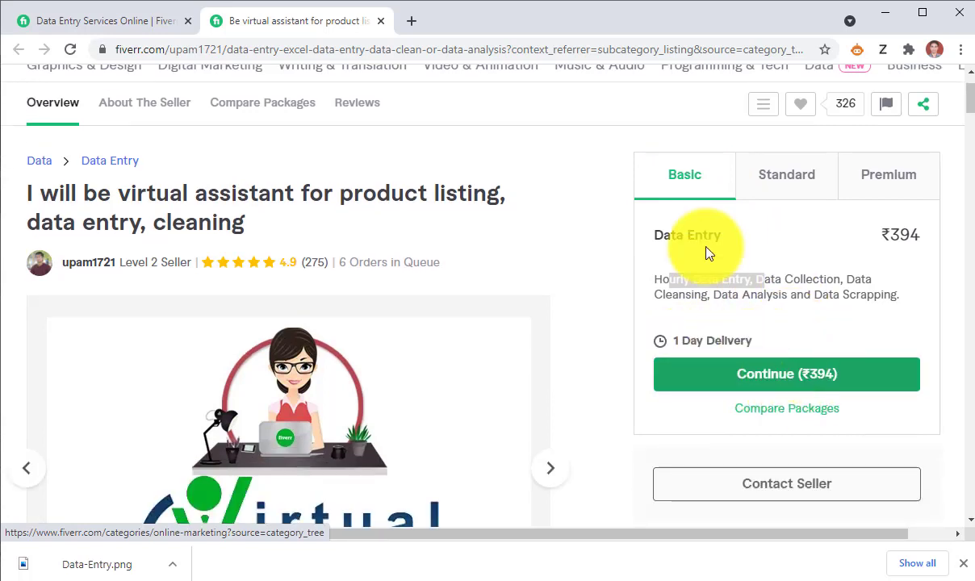
click(781, 180)
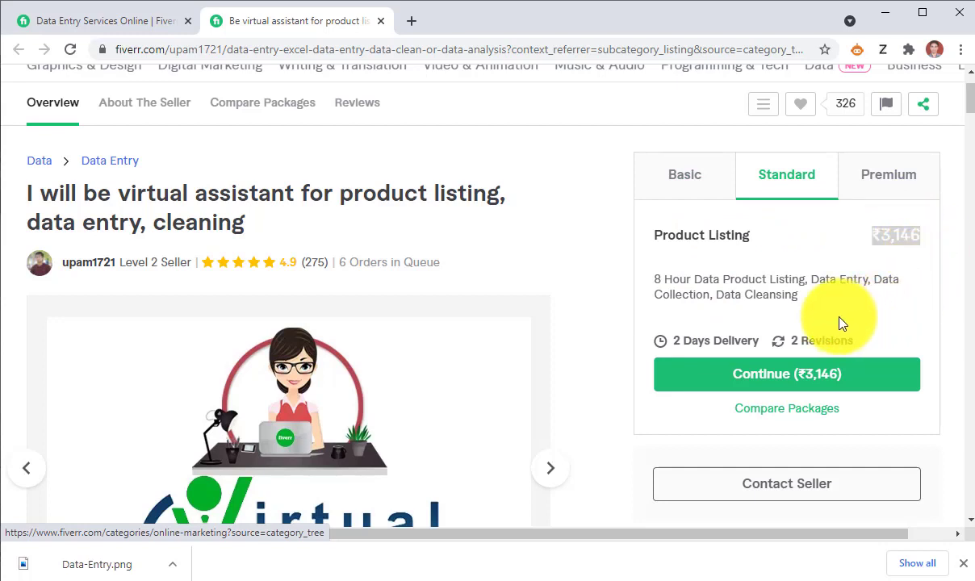
drag(674, 299, 874, 248)
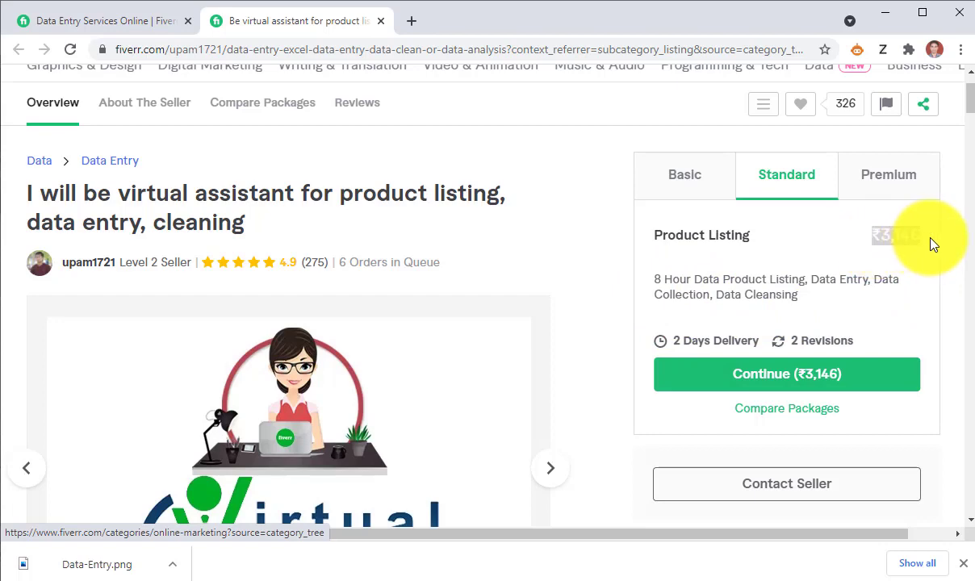
click(890, 184)
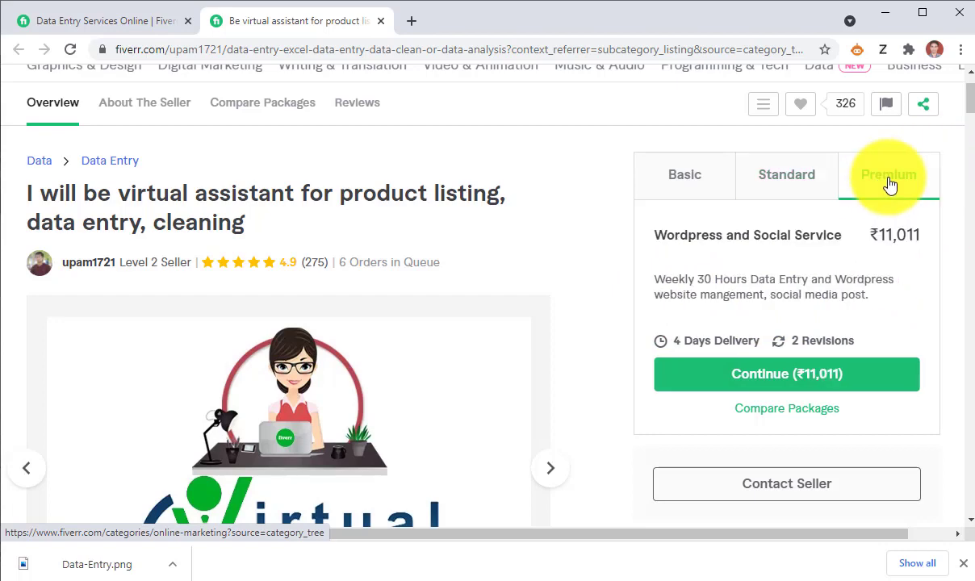
drag(871, 232, 749, 259)
click(749, 258)
drag(831, 235, 900, 240)
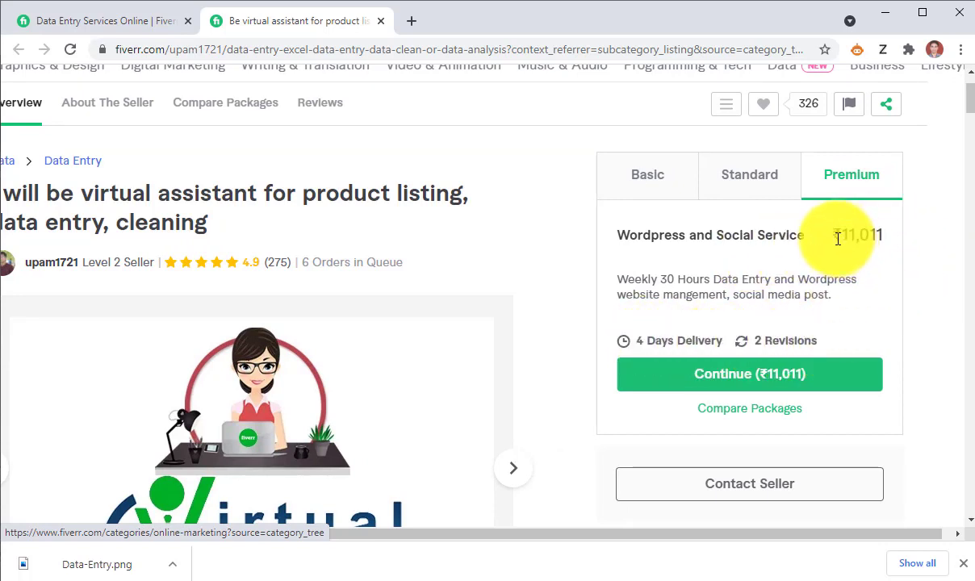
click(747, 191)
click(666, 180)
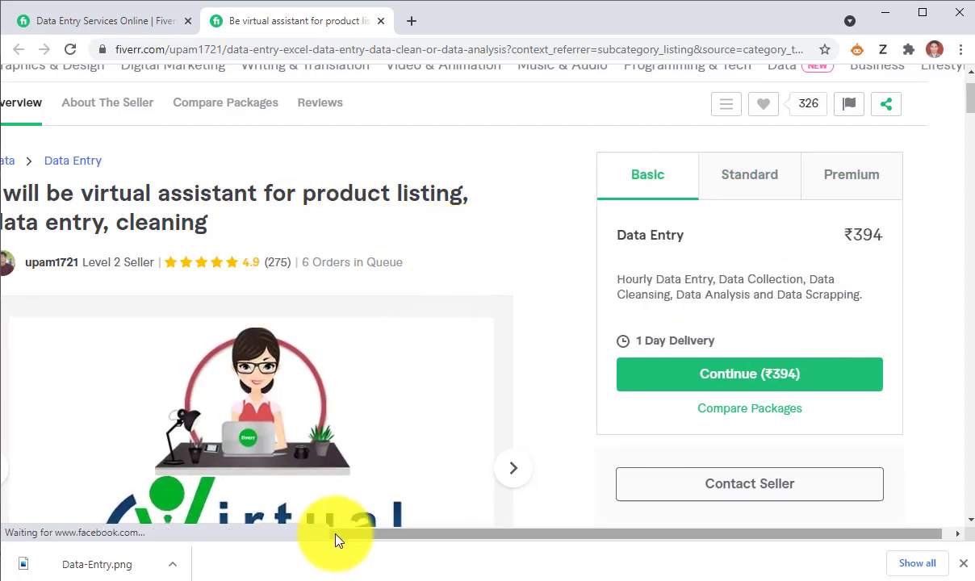
drag(338, 539, 239, 533)
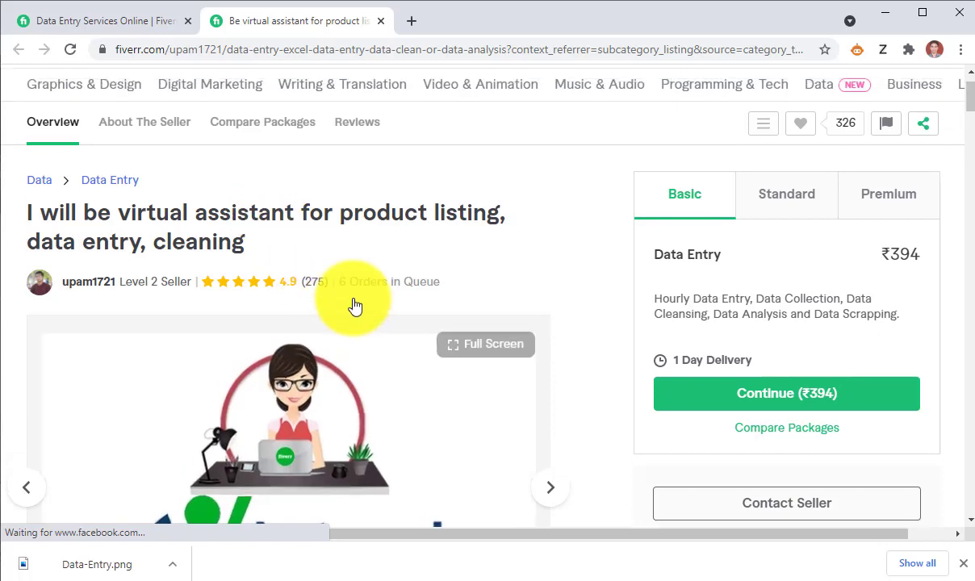
scroll(355, 305, up, 1)
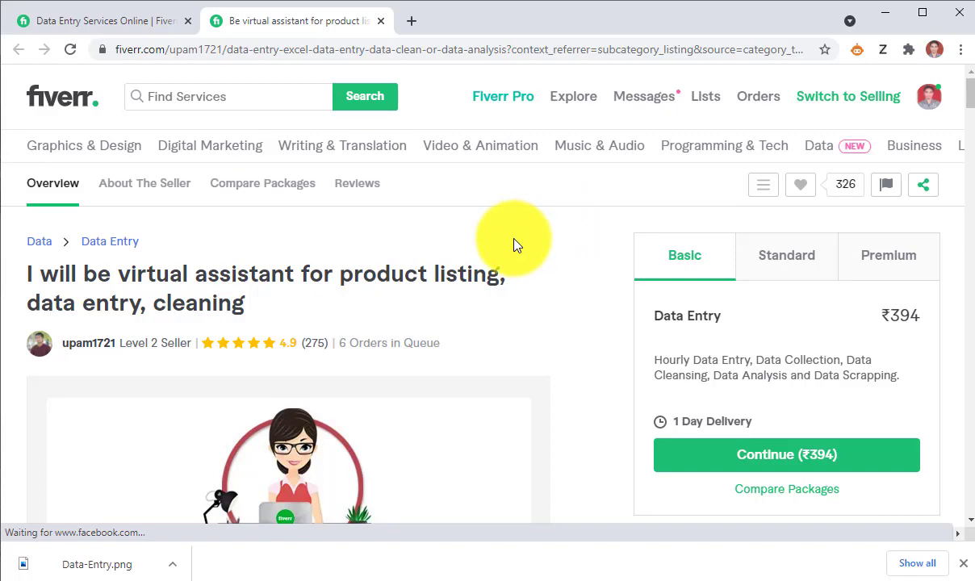
scroll(516, 244, down, 3)
scroll(517, 245, down, 8)
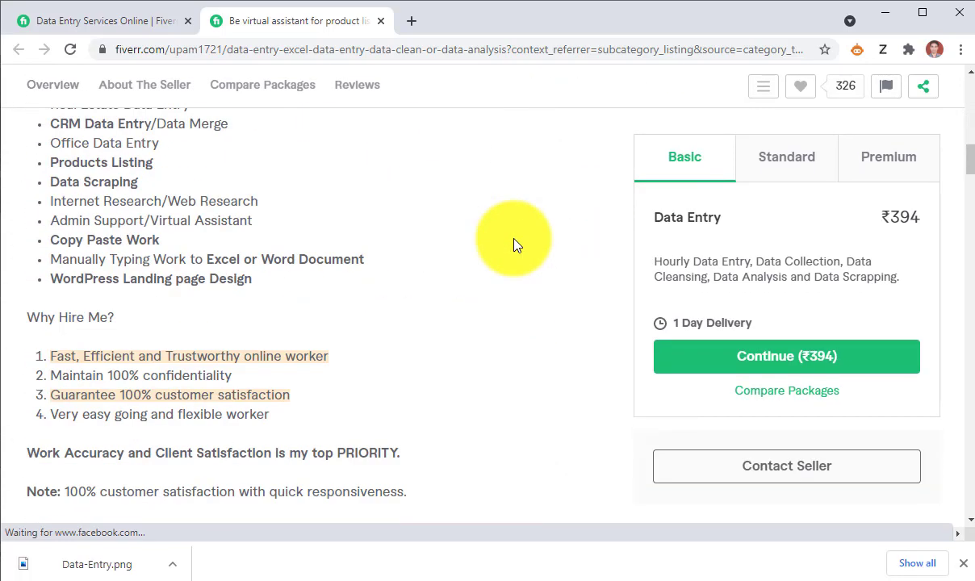
scroll(517, 245, down, 5)
scroll(514, 240, down, 4)
scroll(514, 241, up, 10)
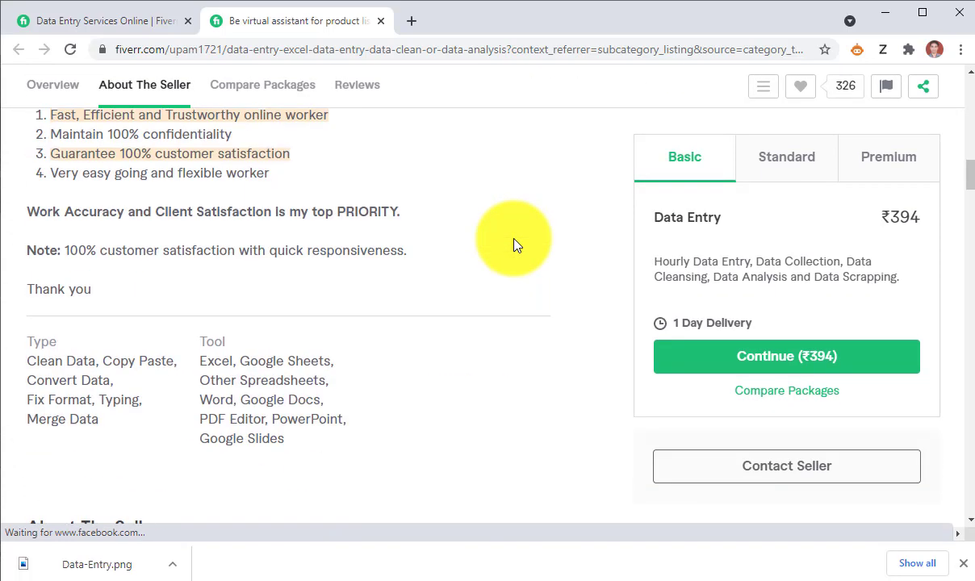
scroll(514, 241, up, 3)
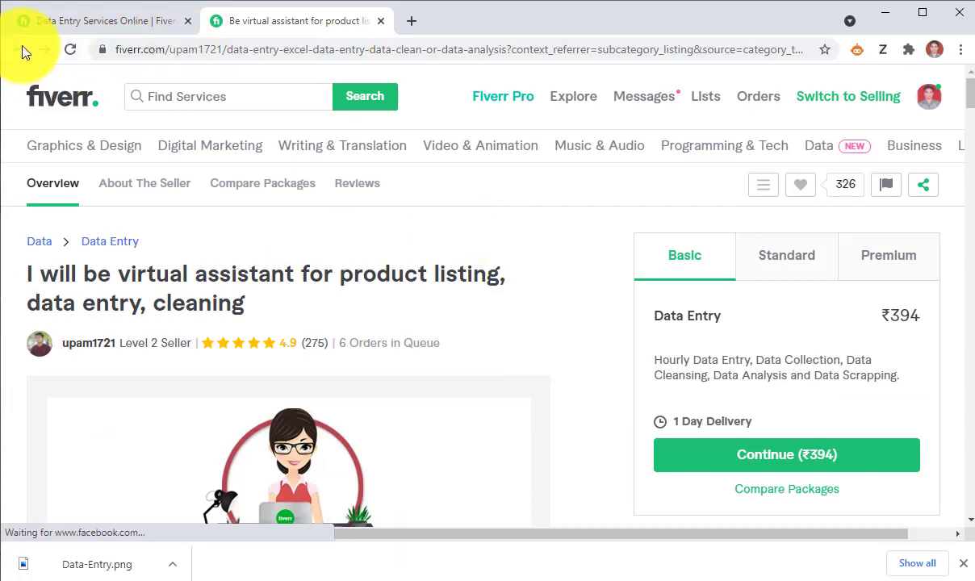
- Return to the Data Entry category listing and check how many services are available
click(98, 23)
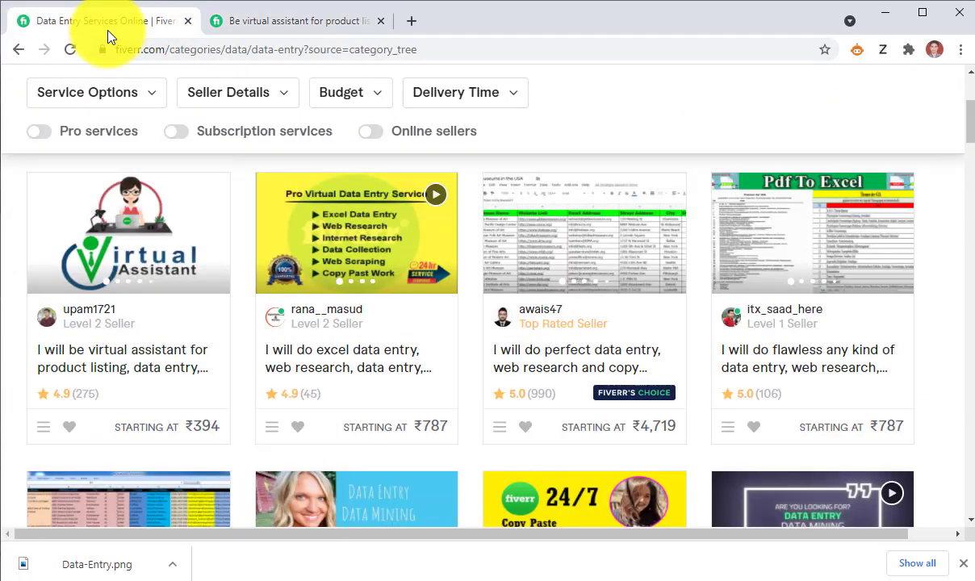
scroll(153, 318, up, 3)
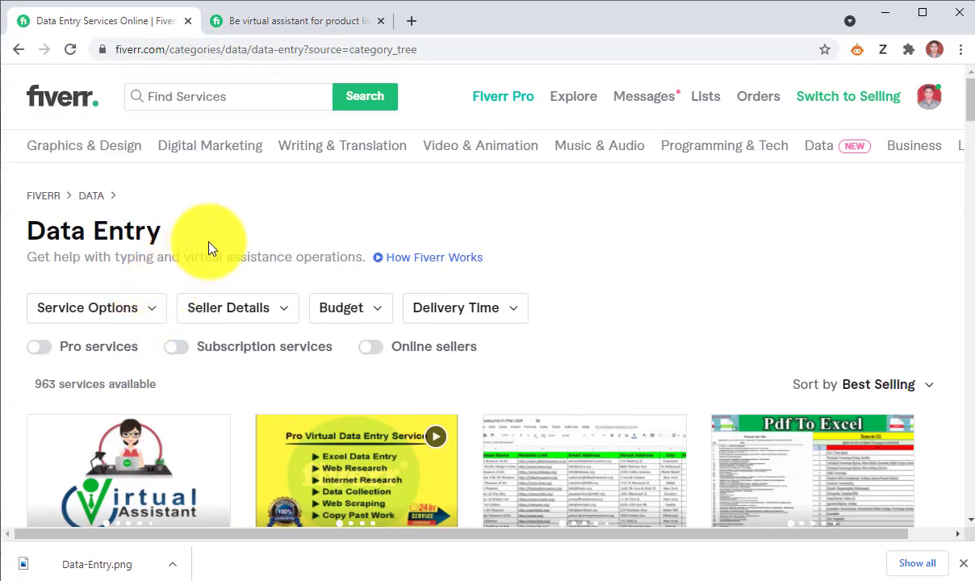
drag(31, 388, 178, 398)
click(184, 397)
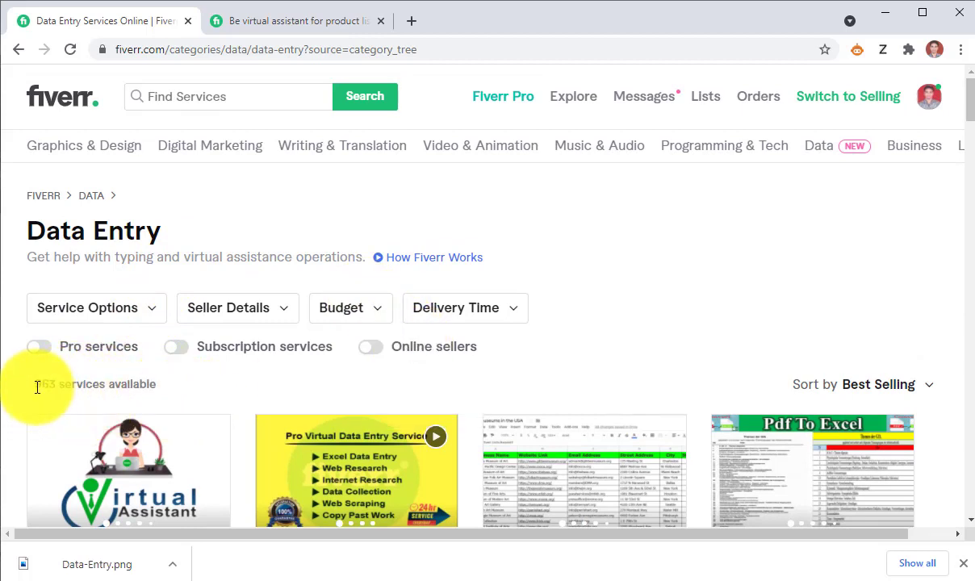
- Highlight the count of available services above the Data Entry listings
drag(37, 385, 186, 392)
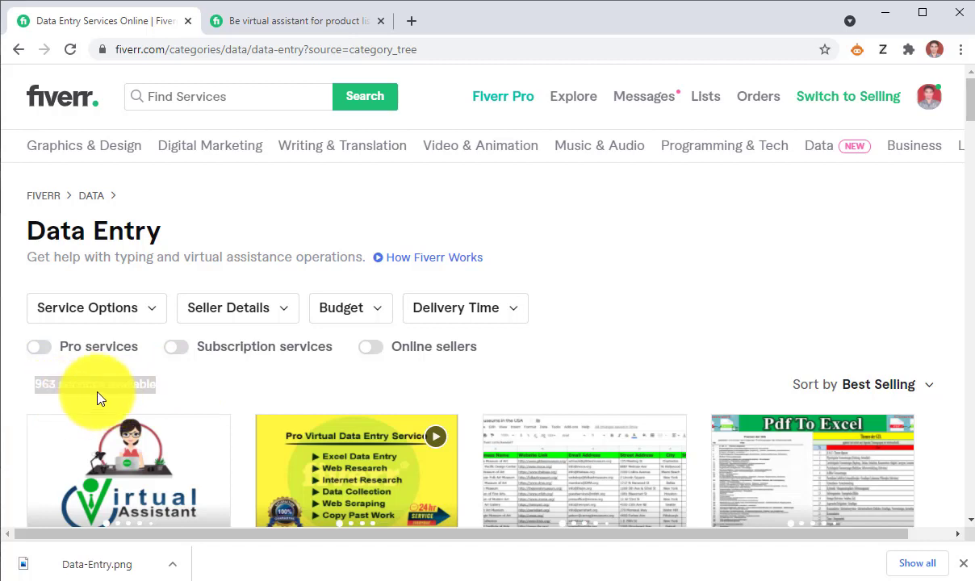
click(191, 396)
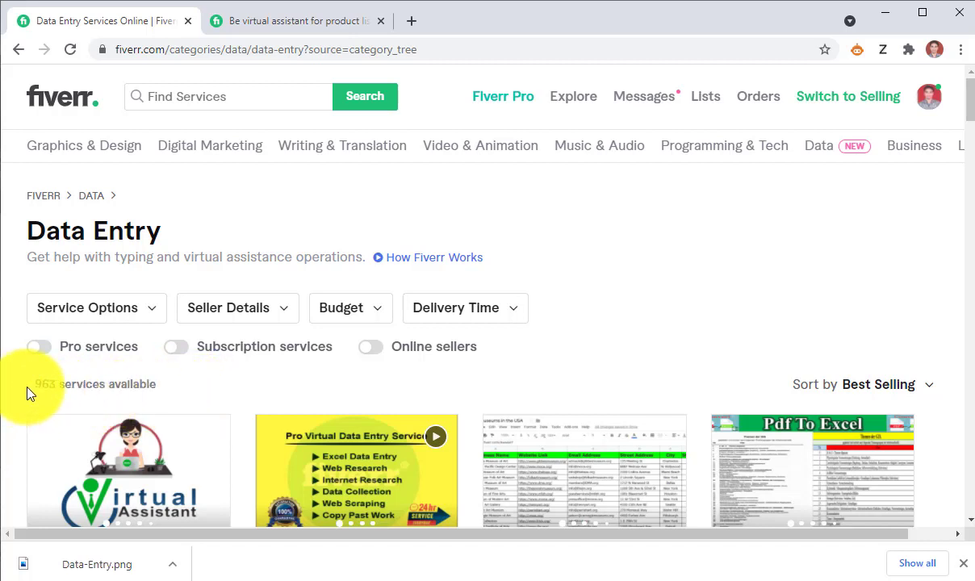
drag(37, 382, 158, 384)
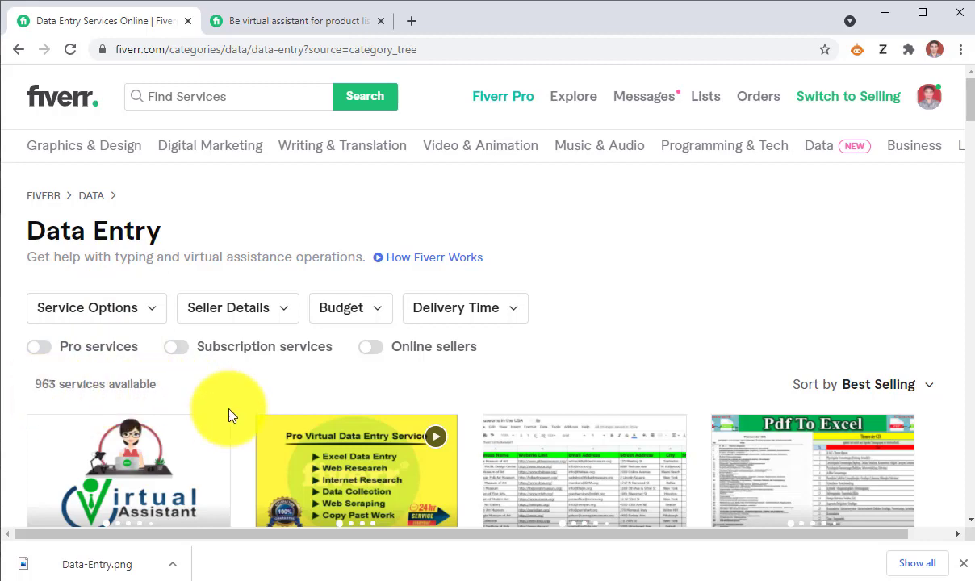
- Open the Top Rated Seller's gig "I will do perfect data entry, web research and copy paste" and view its sample images
scroll(226, 413, down, 3)
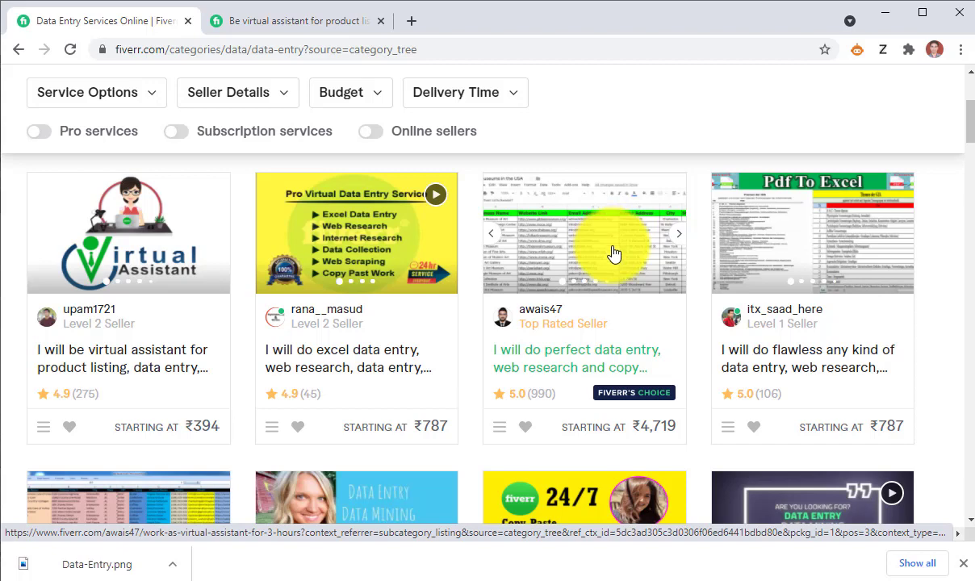
click(587, 252)
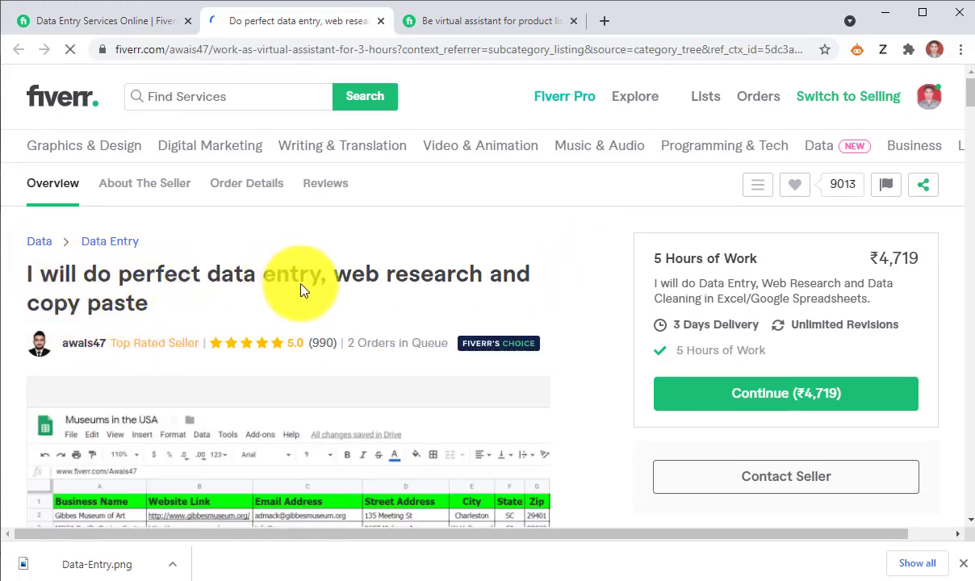
scroll(249, 324, down, 2)
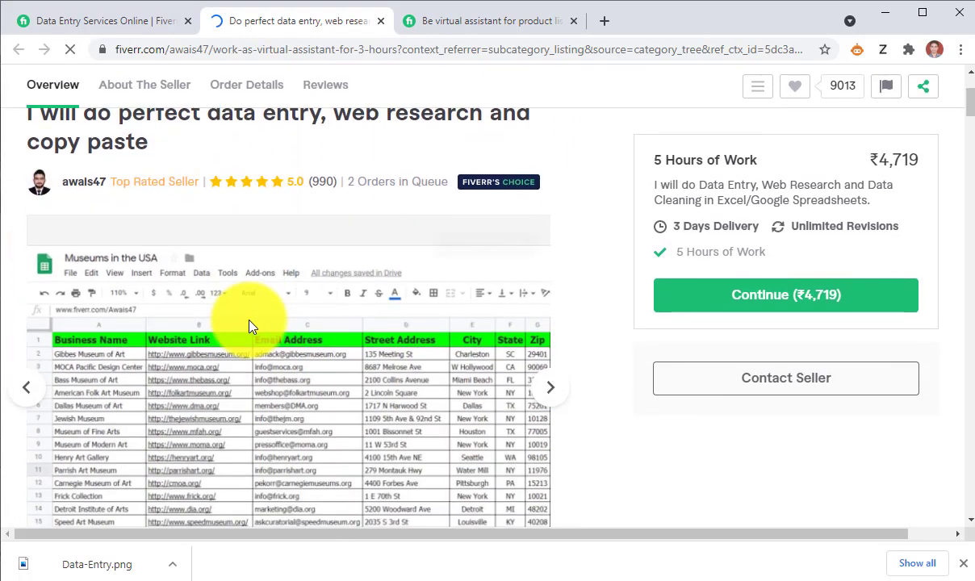
scroll(250, 325, down, 1)
scroll(242, 305, down, 3)
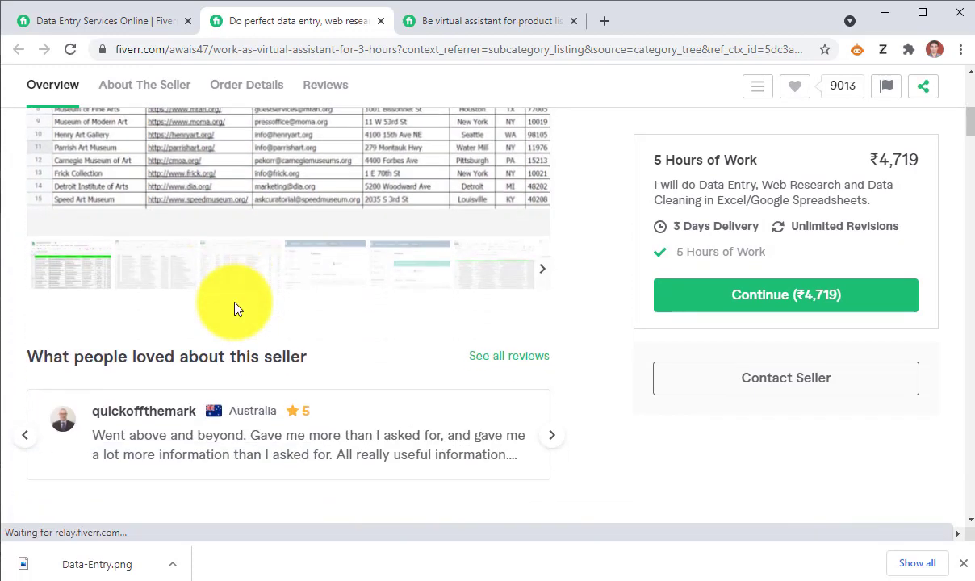
- Read the gig's About This Gig description, including the Expertise list, the "Why trust on me?" section and the Type and Tool details
scroll(234, 307, down, 2)
scroll(201, 339, down, 2)
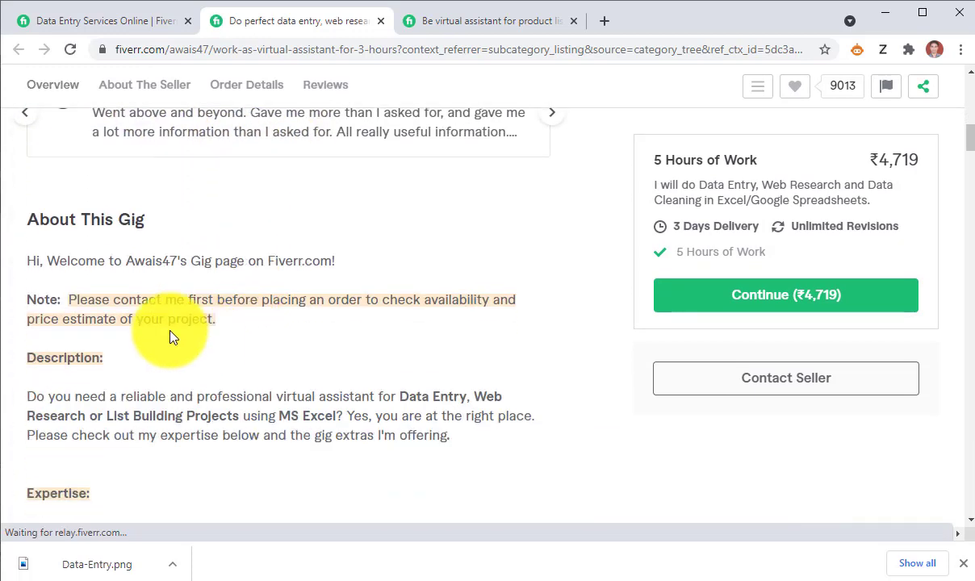
scroll(250, 316, down, 2)
scroll(239, 294, down, 2)
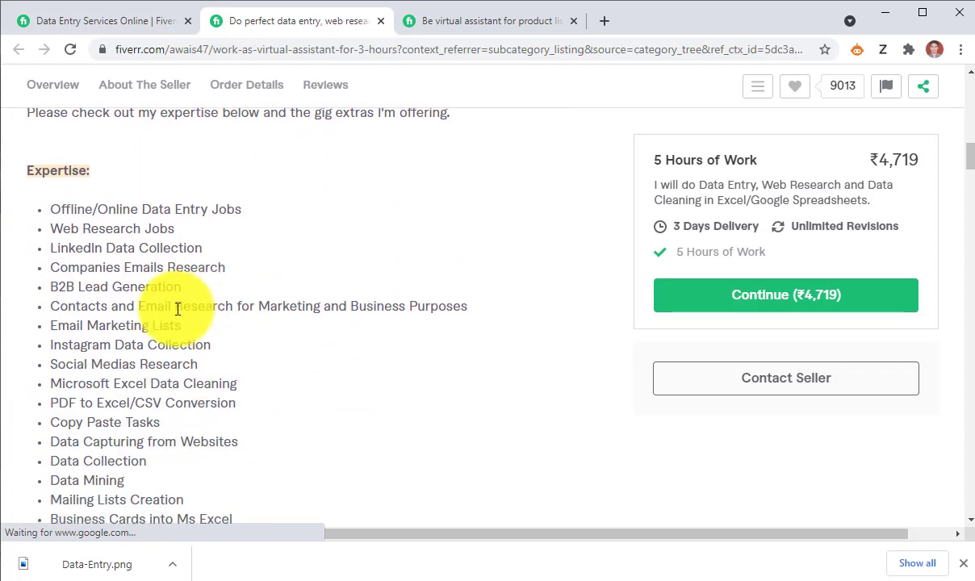
scroll(124, 296, down, 5)
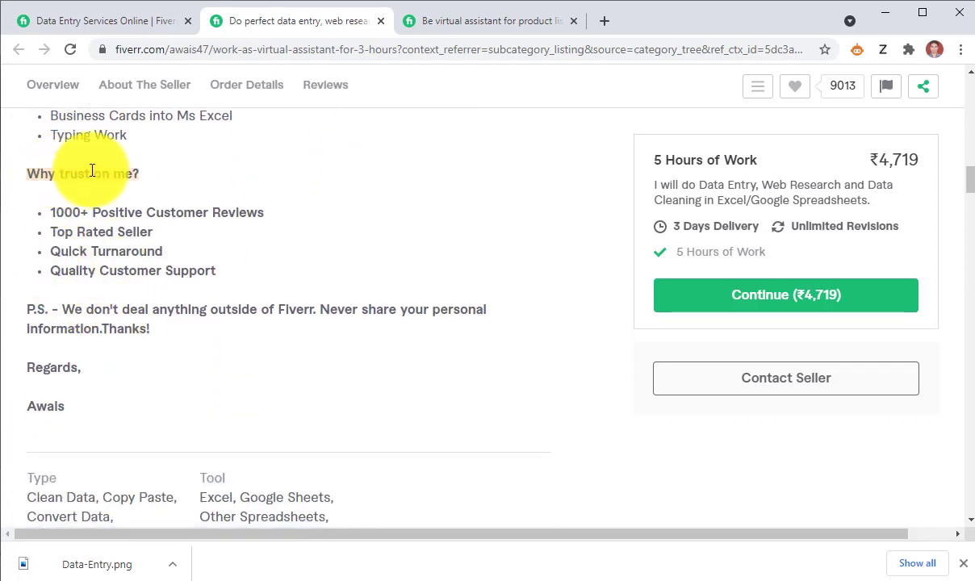
scroll(257, 309, down, 2)
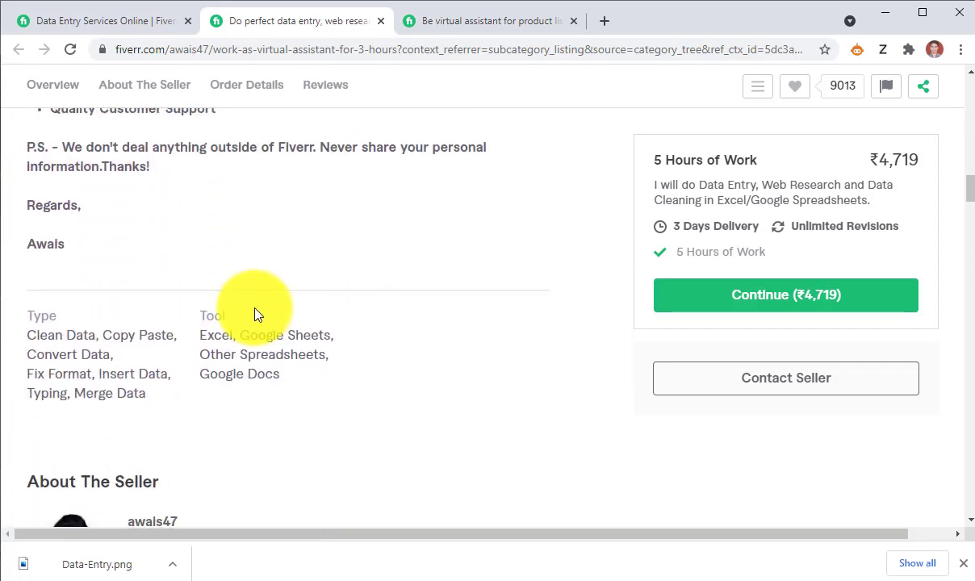
- Examine the Top Rated Seller's About The Seller profile and the gig's Order Details
scroll(255, 313, down, 3)
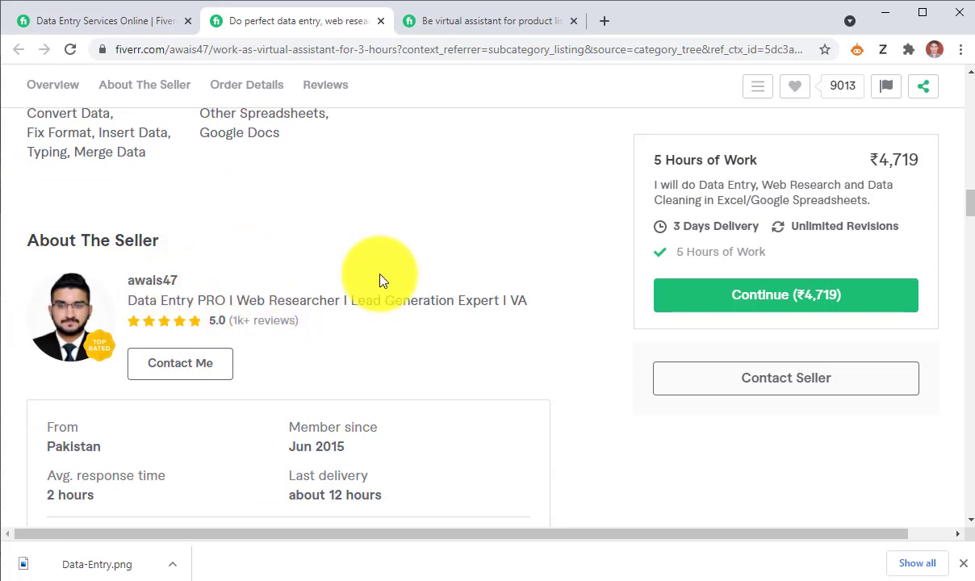
scroll(380, 279, down, 1)
scroll(381, 279, down, 4)
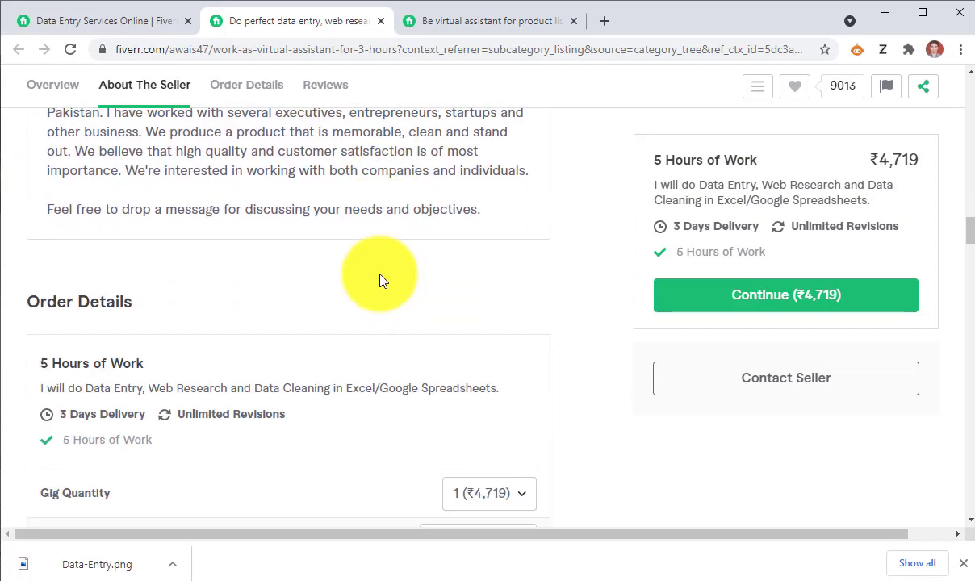
scroll(381, 279, down, 3)
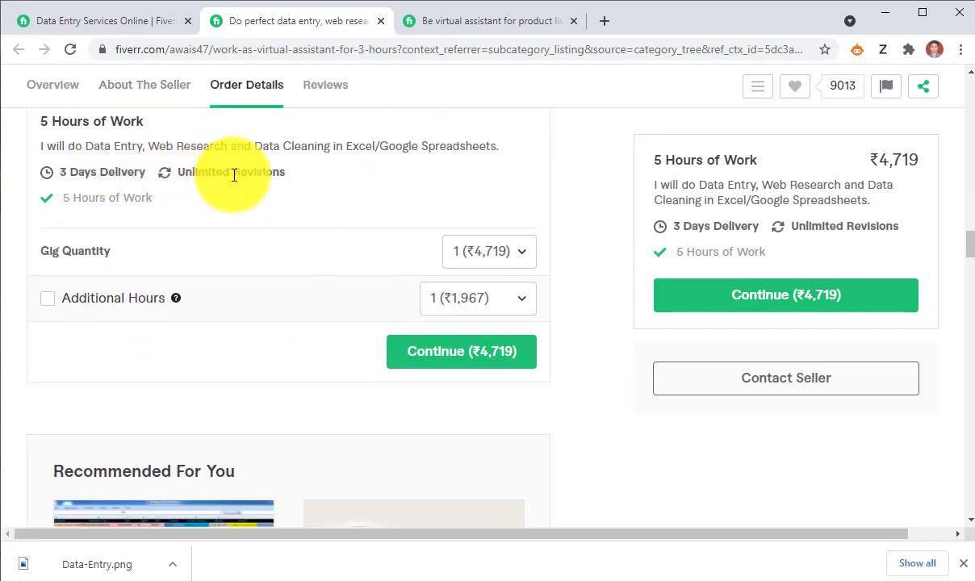
- Return to the gig's overview and check the price and terms of its 5 Hours of Work package
scroll(226, 234, up, 4)
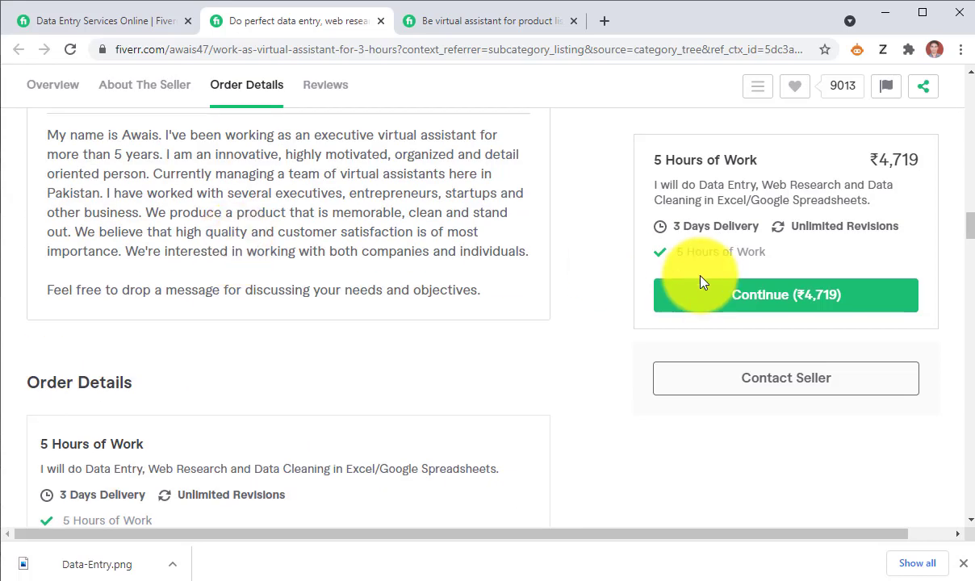
scroll(700, 282, up, 4)
scroll(450, 240, up, 5)
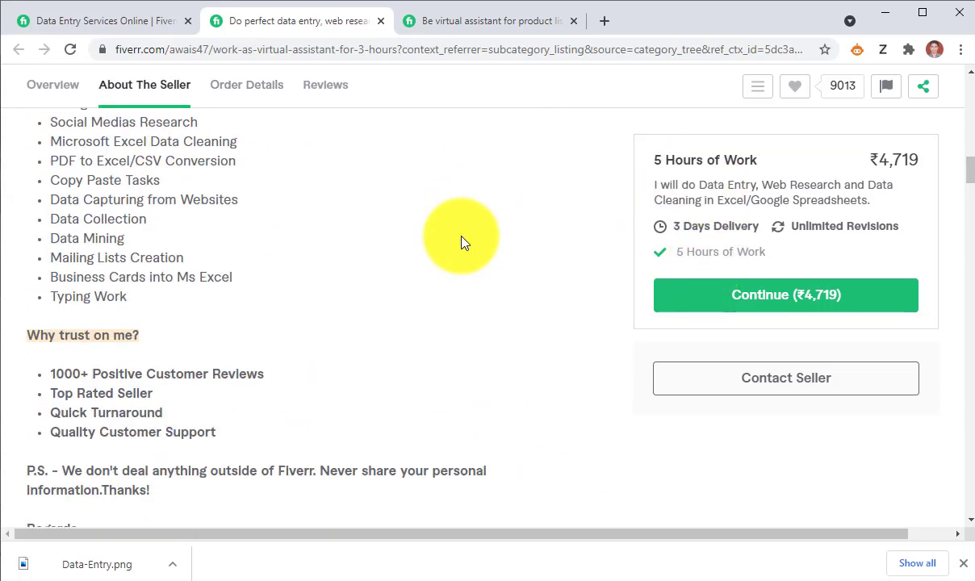
scroll(464, 242, up, 5)
scroll(912, 170, down, 1)
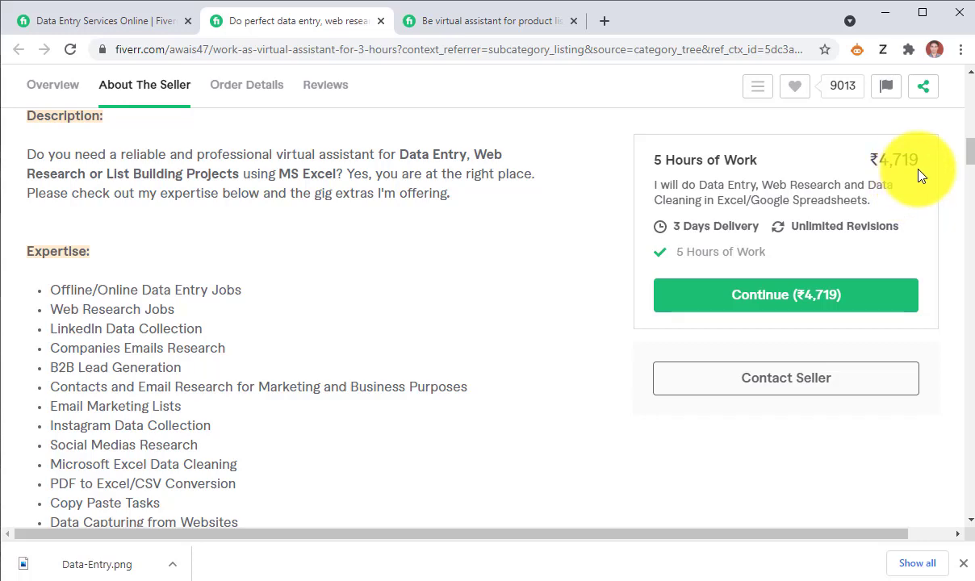
scroll(250, 330, up, 10)
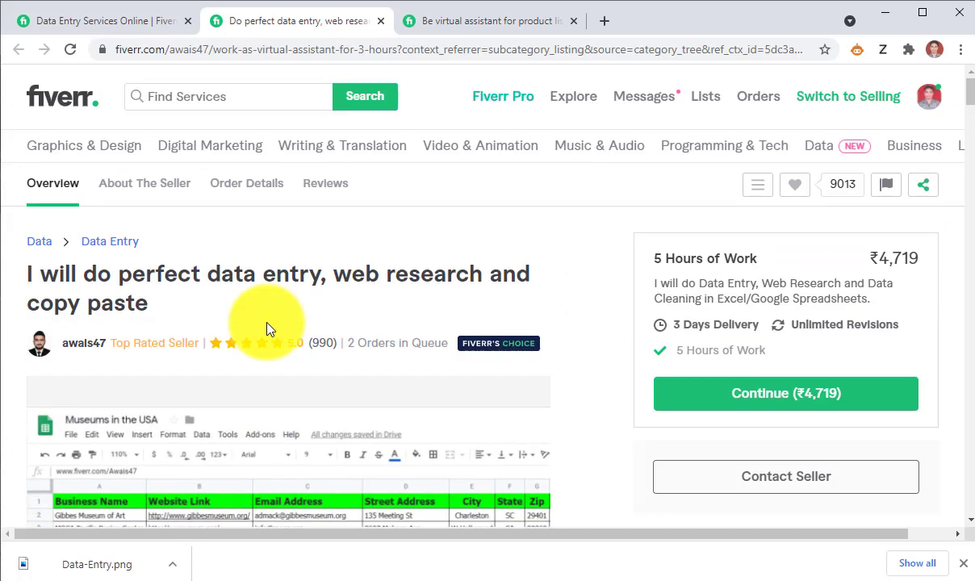
drag(863, 257, 902, 300)
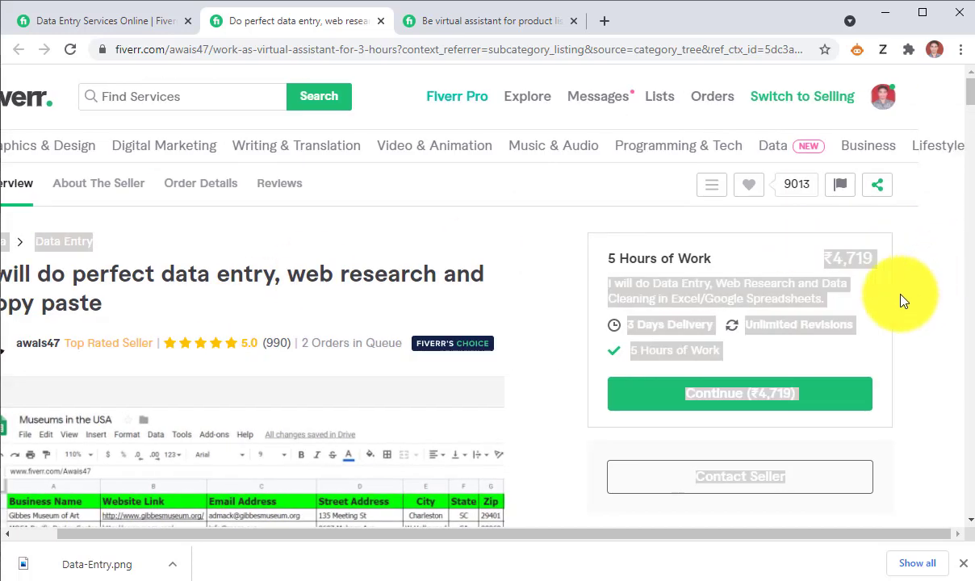
click(902, 300)
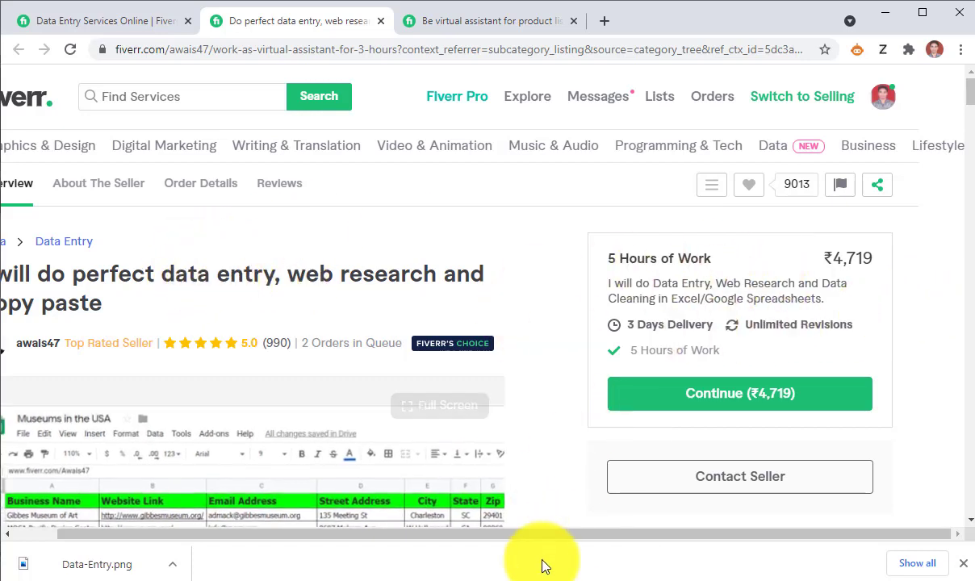
drag(533, 534, 355, 534)
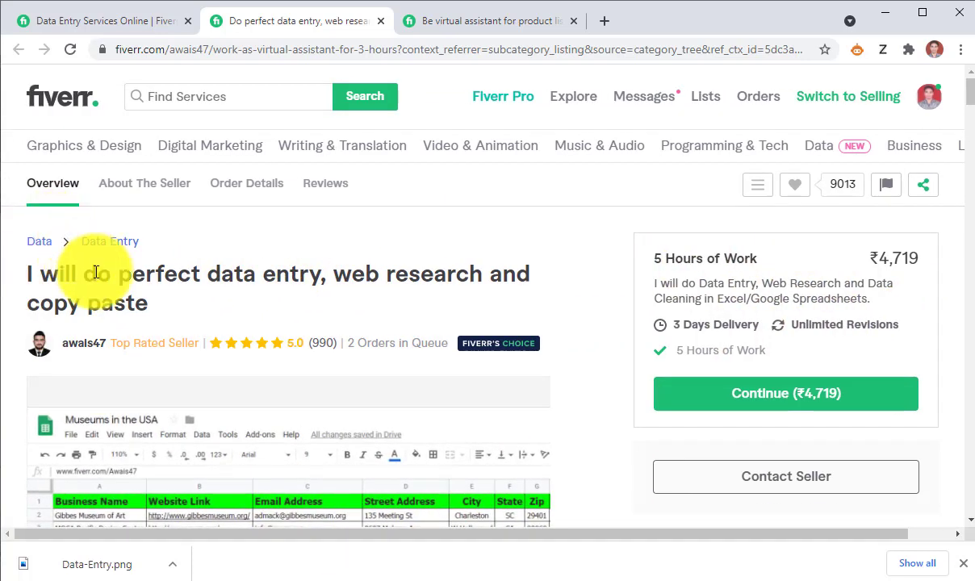
- Compare the Top Rated Seller's card in the Data Entry listing with the full gig page, ending on the category listing
click(134, 22)
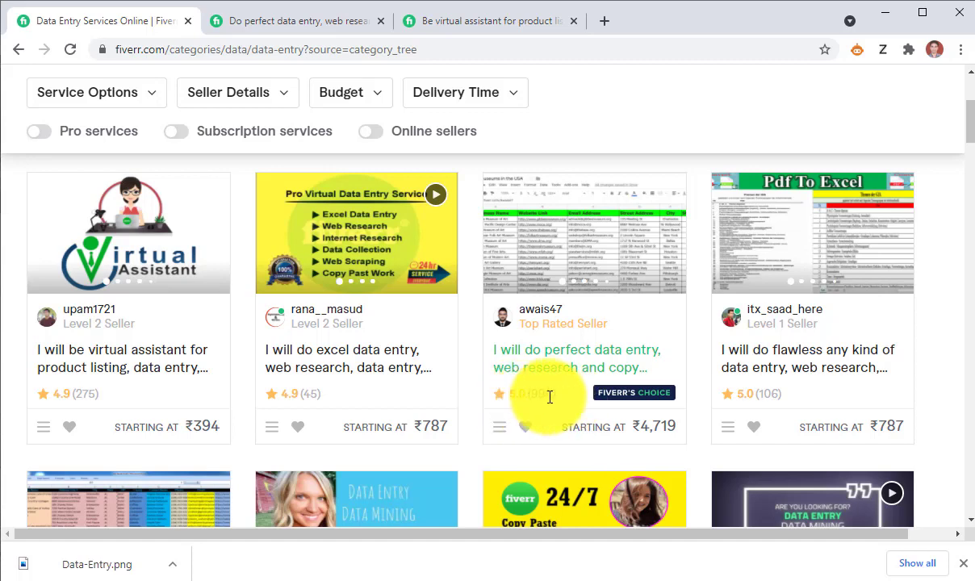
click(270, 20)
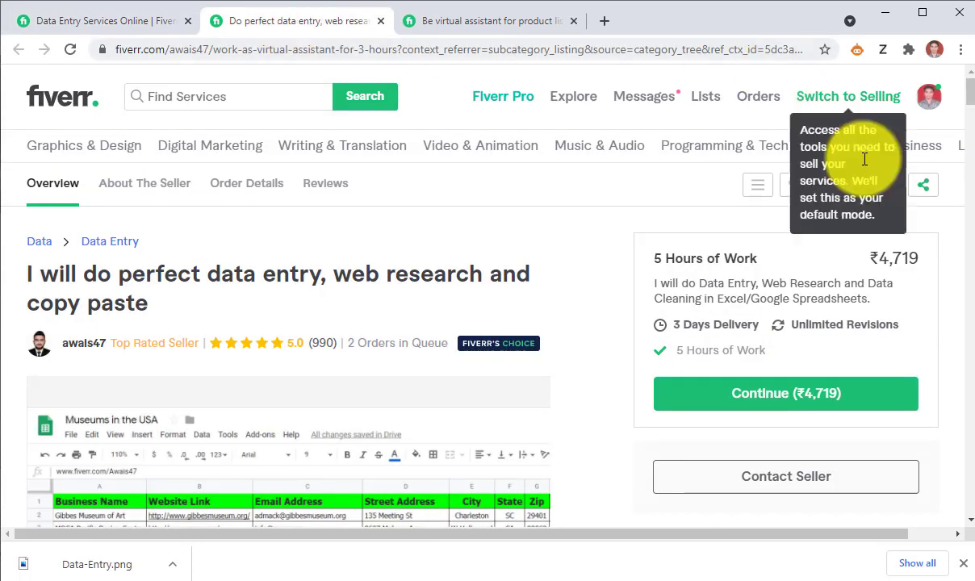
scroll(809, 357, down, 2)
scroll(809, 357, up, 2)
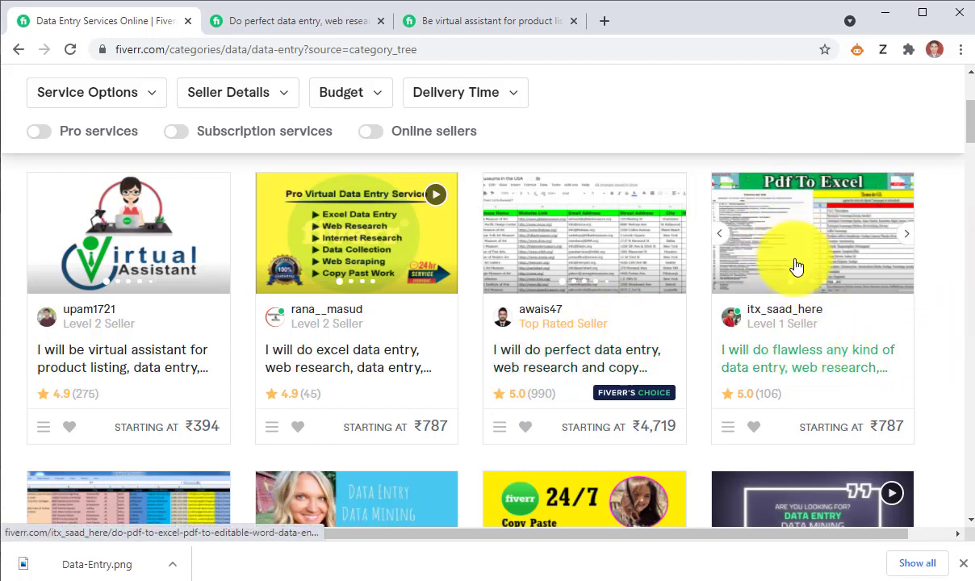
- Open the gig "I will do flawless any kind of data entry, web research, and virtual assistance" and read its description
click(803, 366)
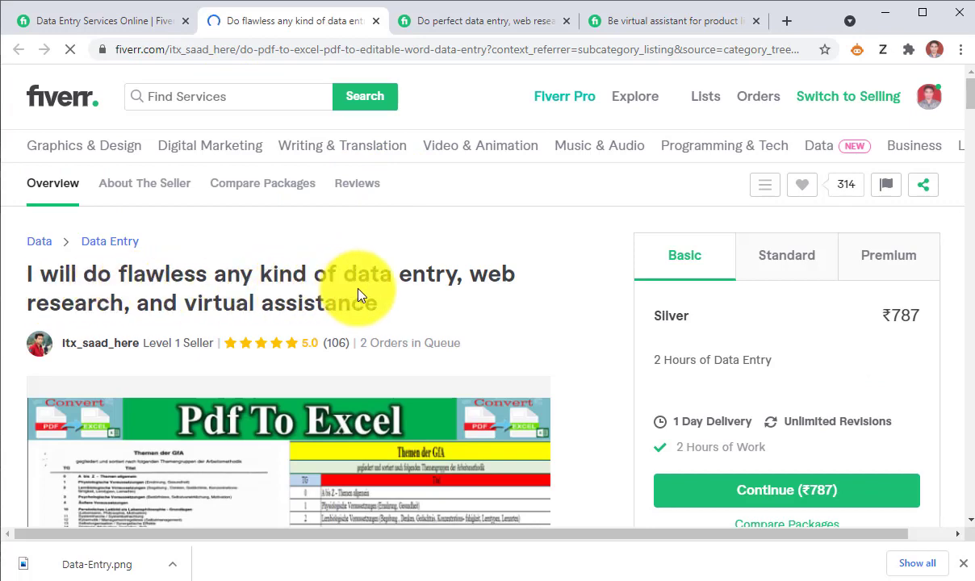
scroll(365, 306, down, 8)
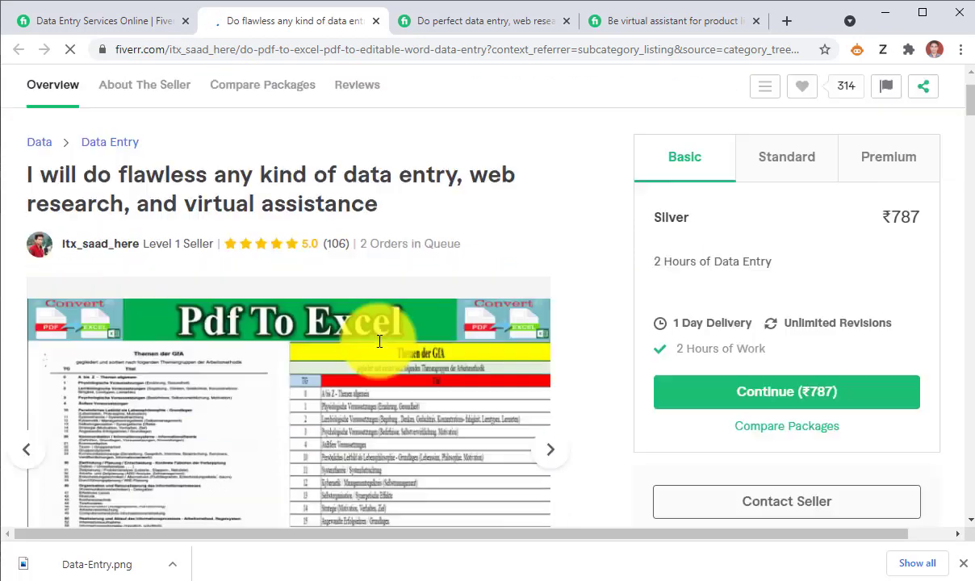
scroll(104, 313, down, 6)
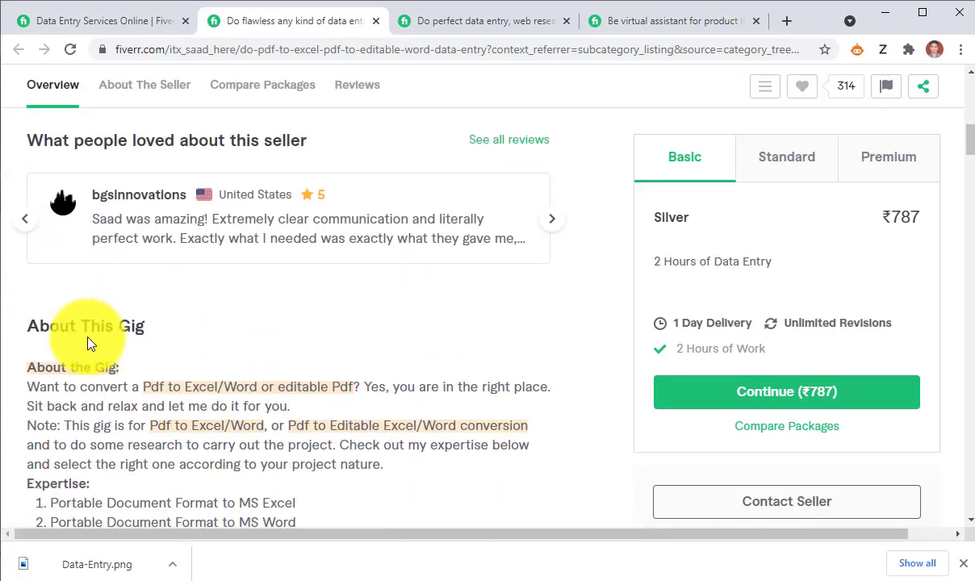
scroll(181, 395, down, 9)
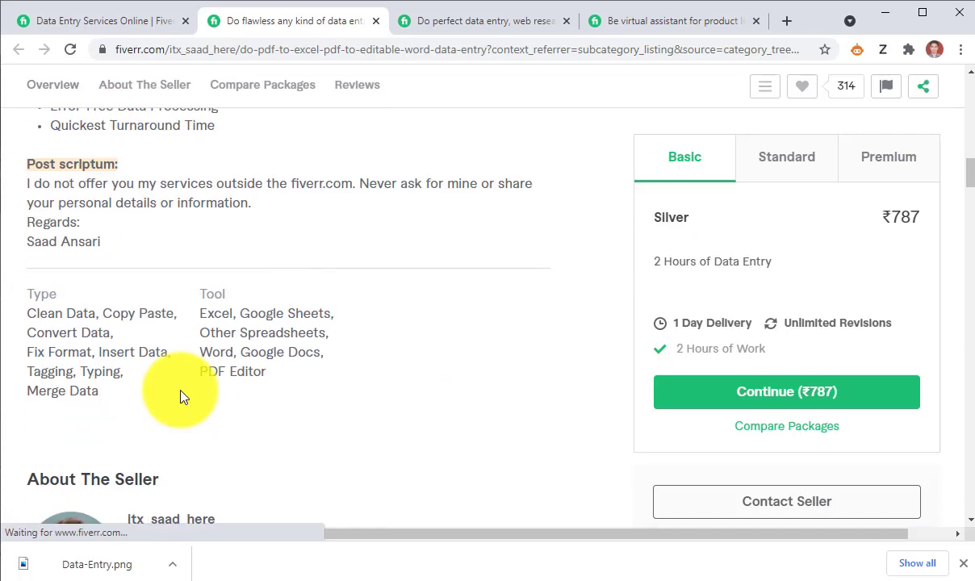
- Compare the prices of the Basic, Standard and Premium packages in the gig's package comparison table
scroll(402, 391, down, 5)
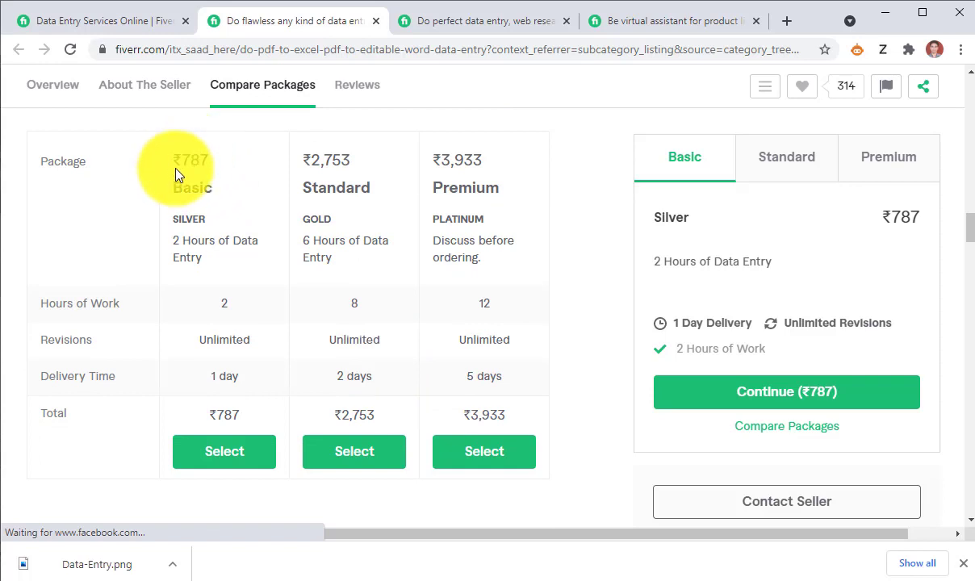
drag(173, 161, 212, 160)
drag(300, 161, 348, 159)
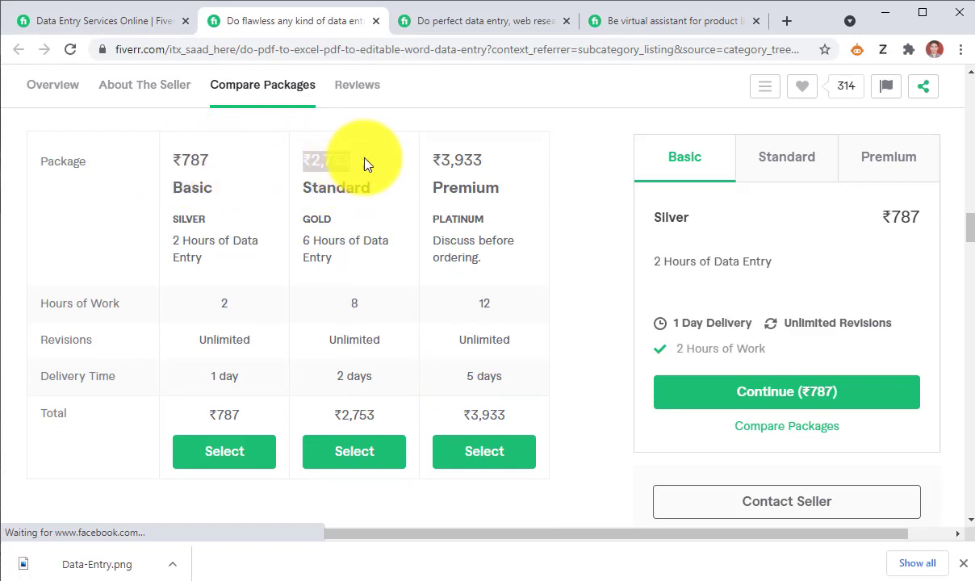
drag(433, 159, 499, 164)
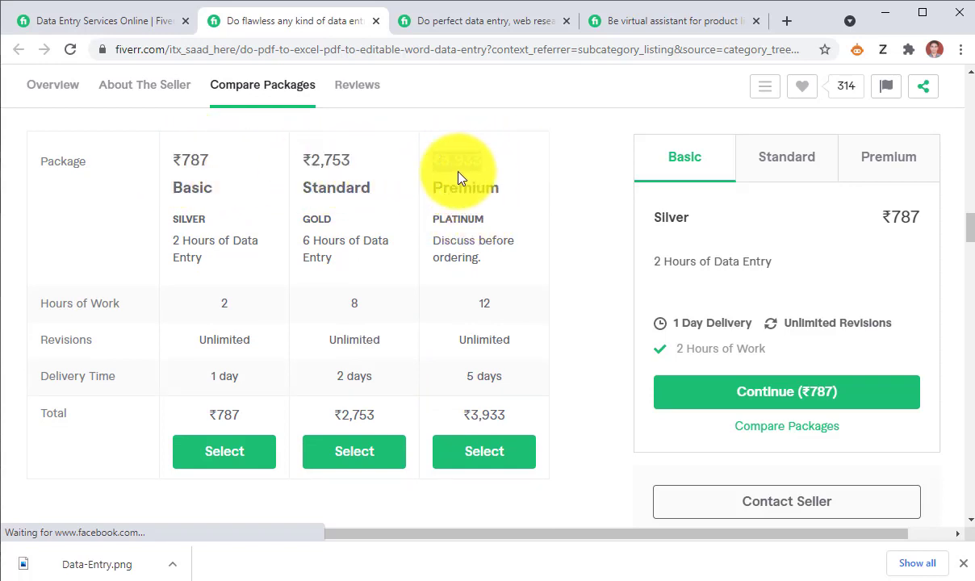
click(516, 173)
- Look through the gig's FAQ questions, star ratings and buyer reviews with the seller's responses
scroll(362, 348, down, 4)
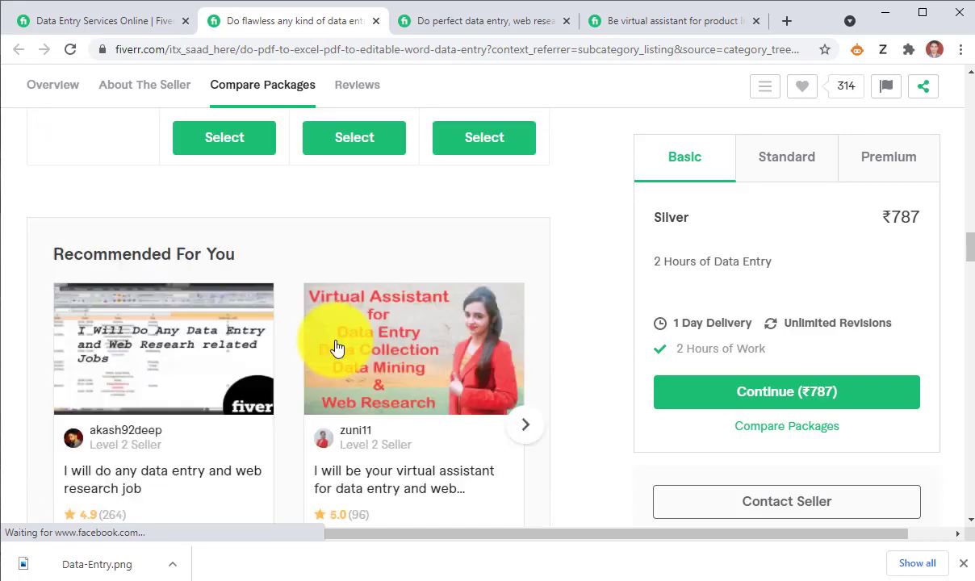
scroll(337, 347, down, 7)
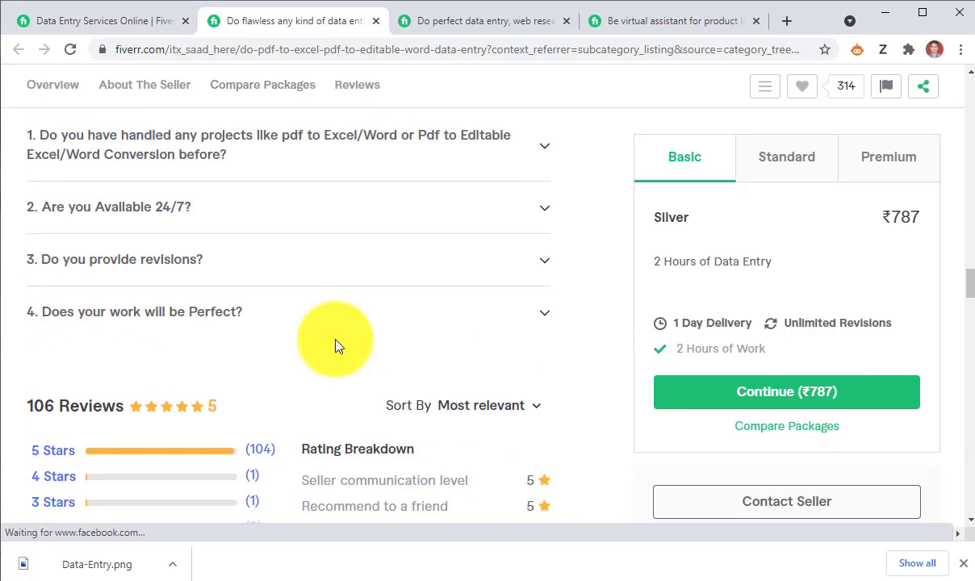
scroll(337, 347, down, 6)
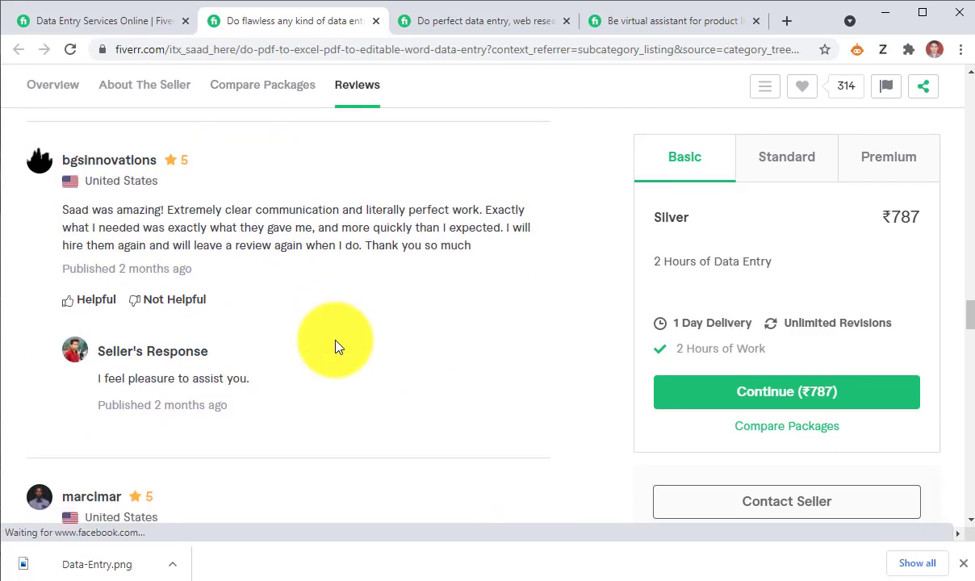
scroll(258, 400, down, 7)
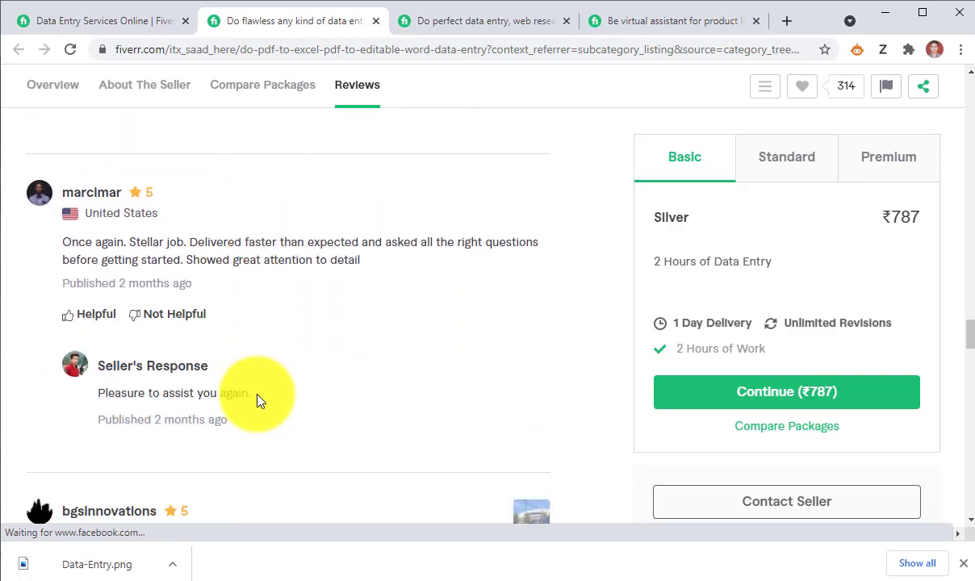
- Read the remaining buyer reviews of the flawless data entry gig, and recheck its seller section and overview
scroll(258, 399, down, 10)
scroll(257, 397, up, 5)
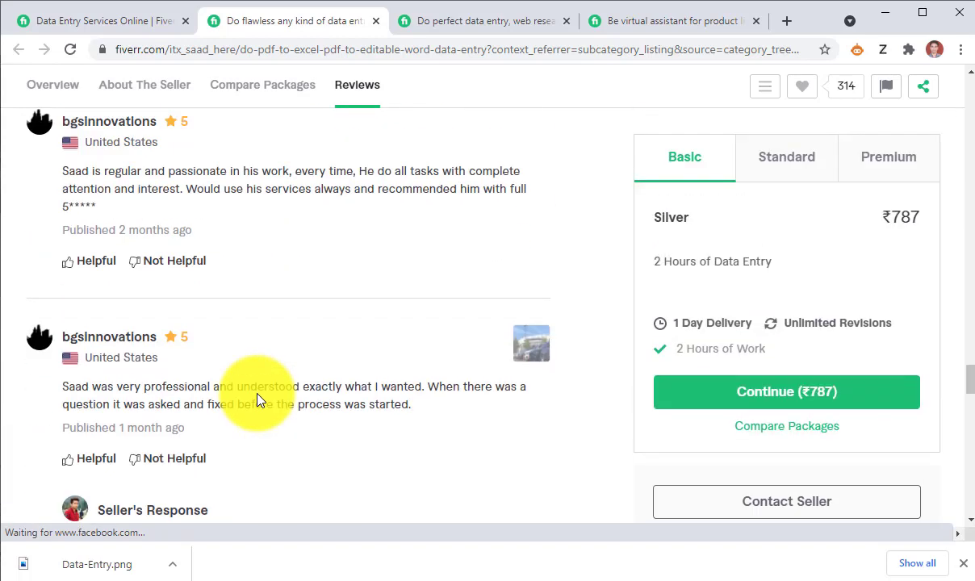
scroll(198, 367, up, 5)
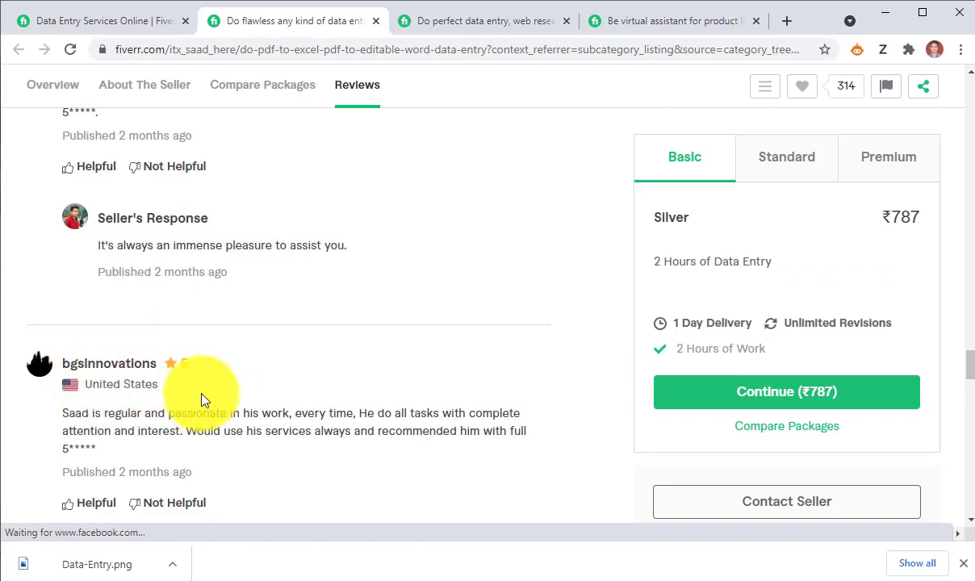
scroll(198, 397, up, 12)
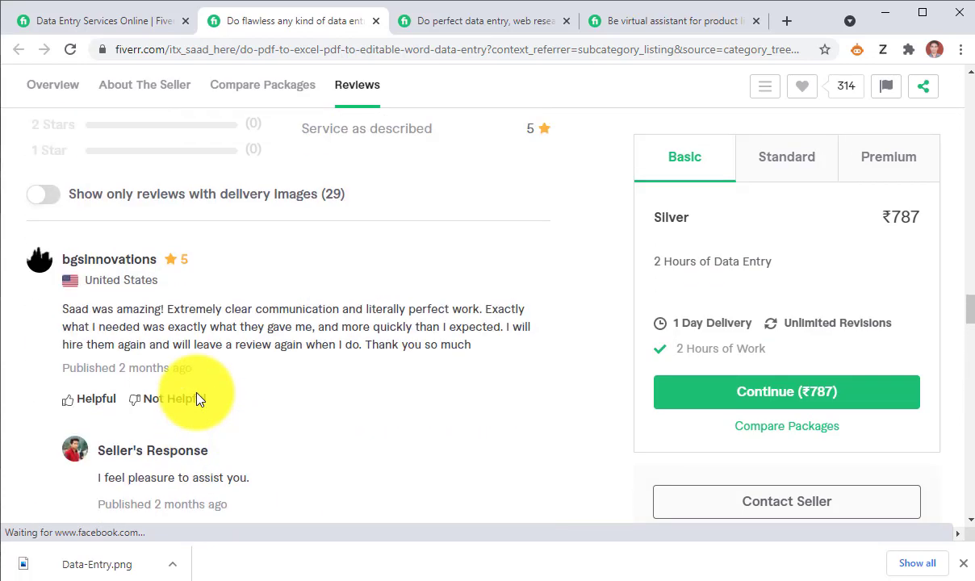
scroll(198, 397, up, 15)
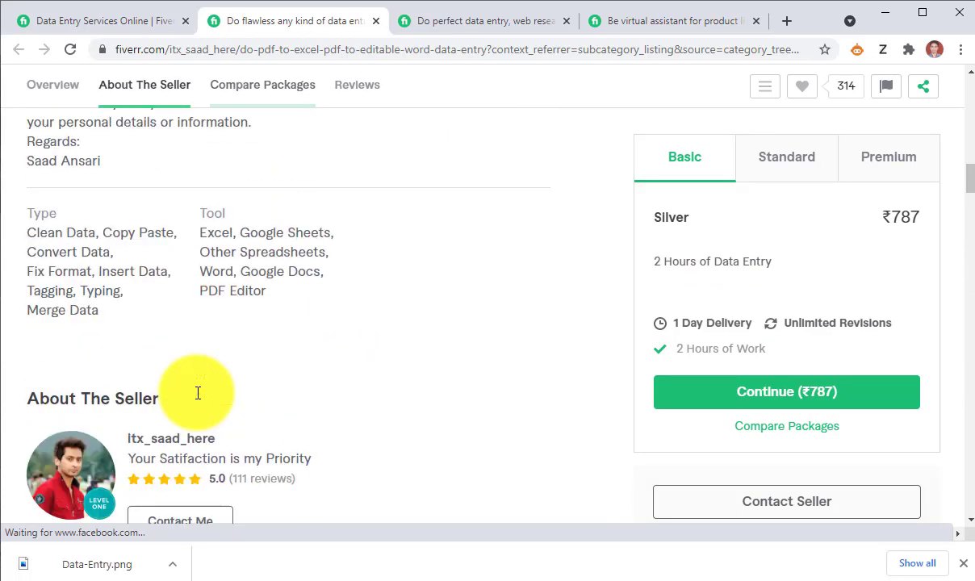
scroll(197, 397, up, 10)
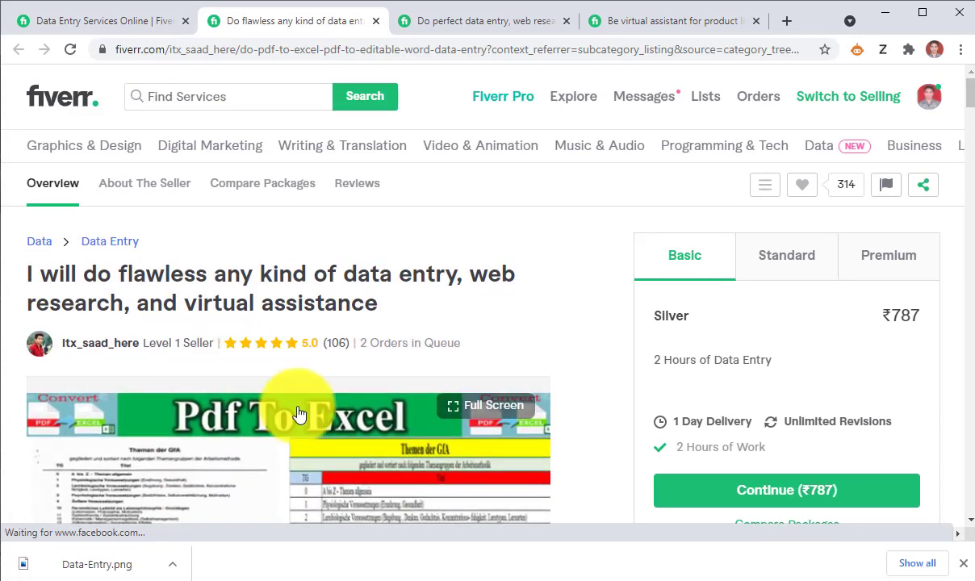
scroll(298, 326, down, 3)
scroll(298, 326, up, 3)
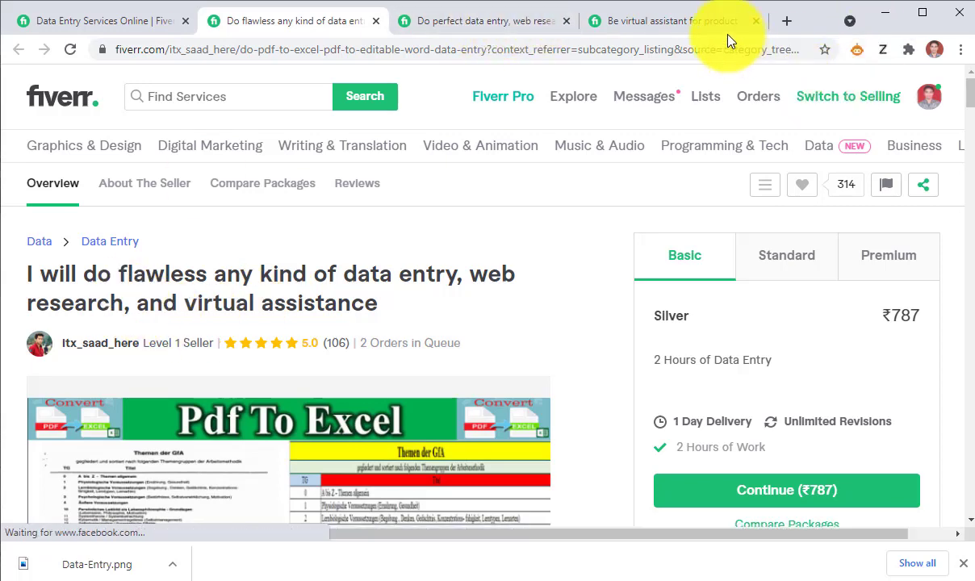
- From the virtual assistant product listing gig, go to the account's seller dashboard and look over its sections
click(675, 23)
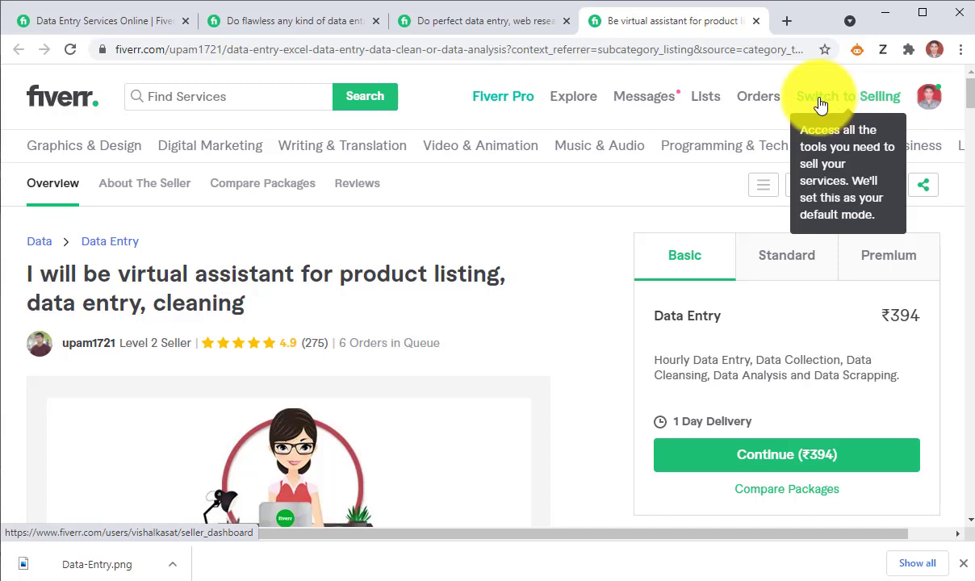
click(932, 111)
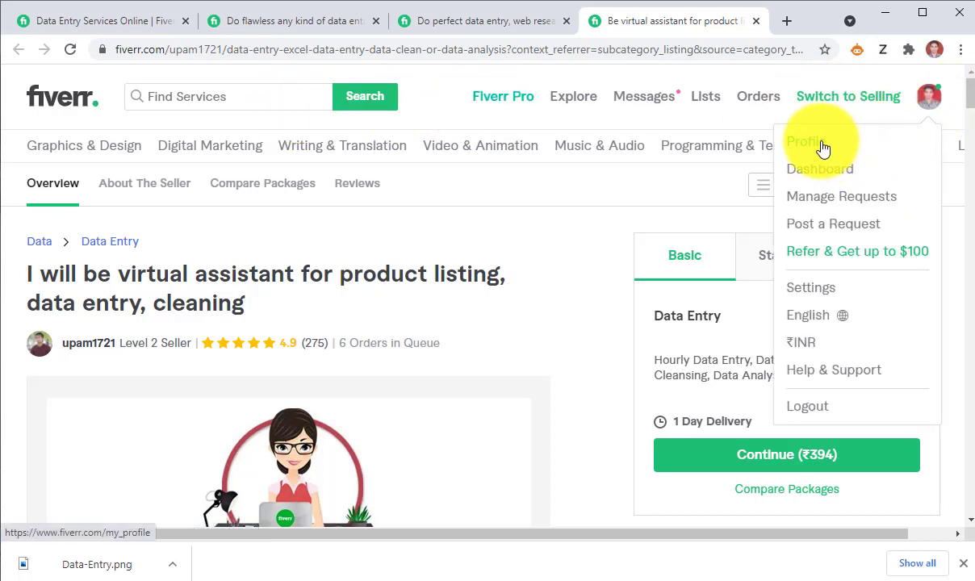
click(822, 169)
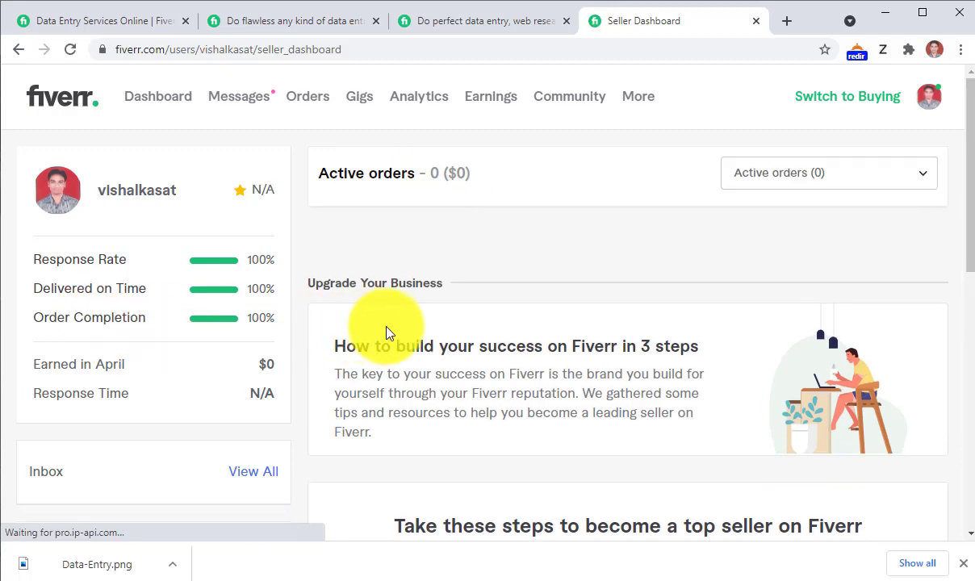
scroll(388, 333, down, 2)
scroll(387, 332, down, 5)
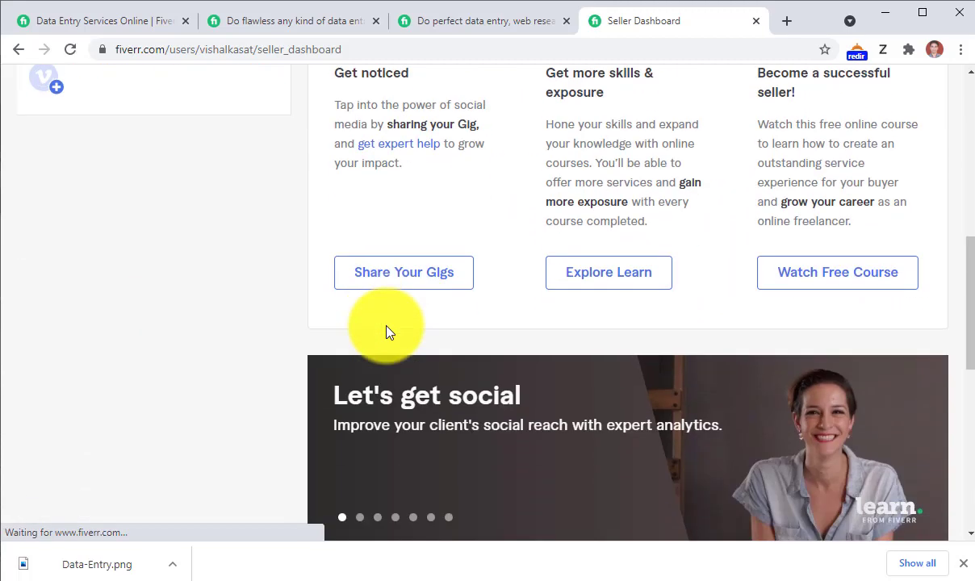
scroll(388, 333, up, 2)
scroll(386, 331, up, 5)
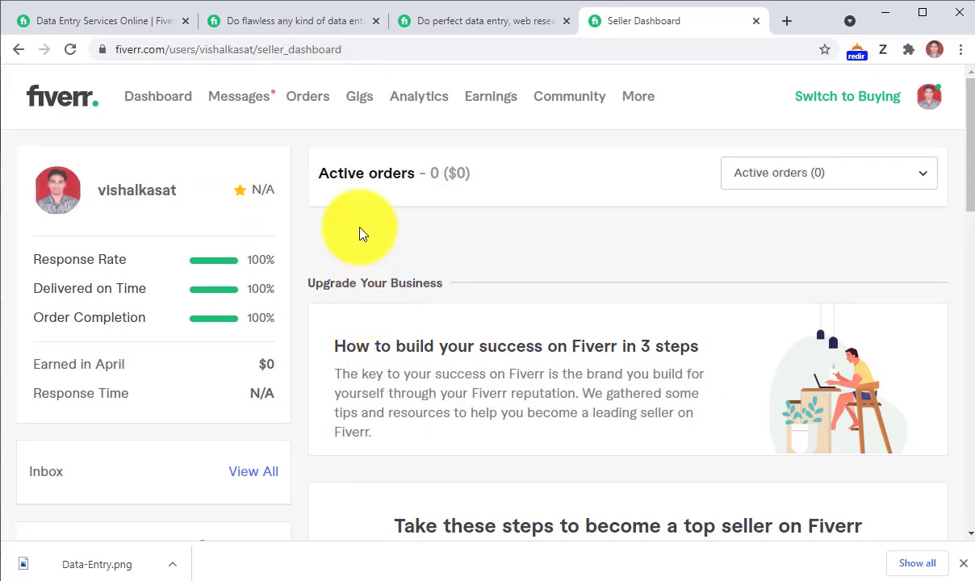
- Display the account's active gigs and start creating a new gig with its title ready for entry
click(362, 103)
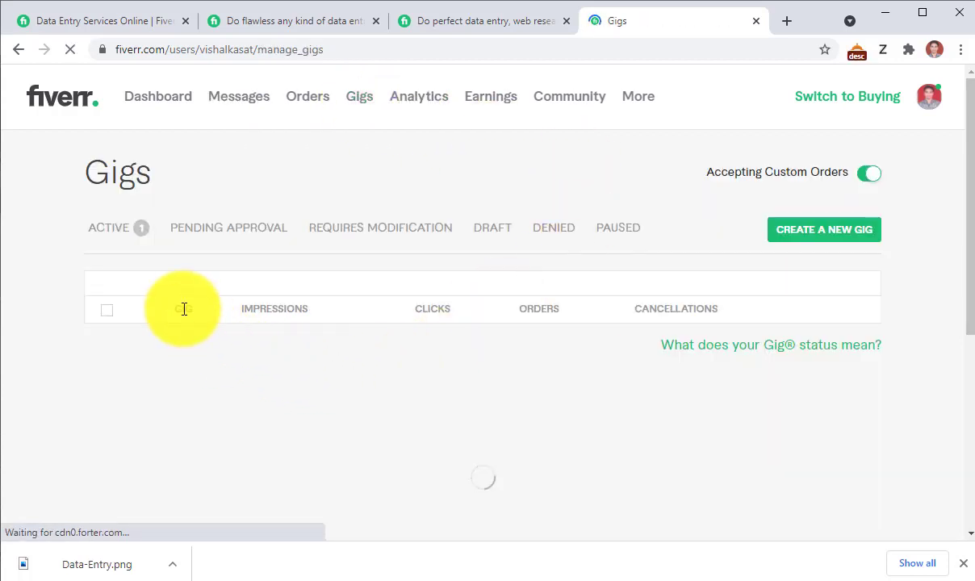
click(109, 233)
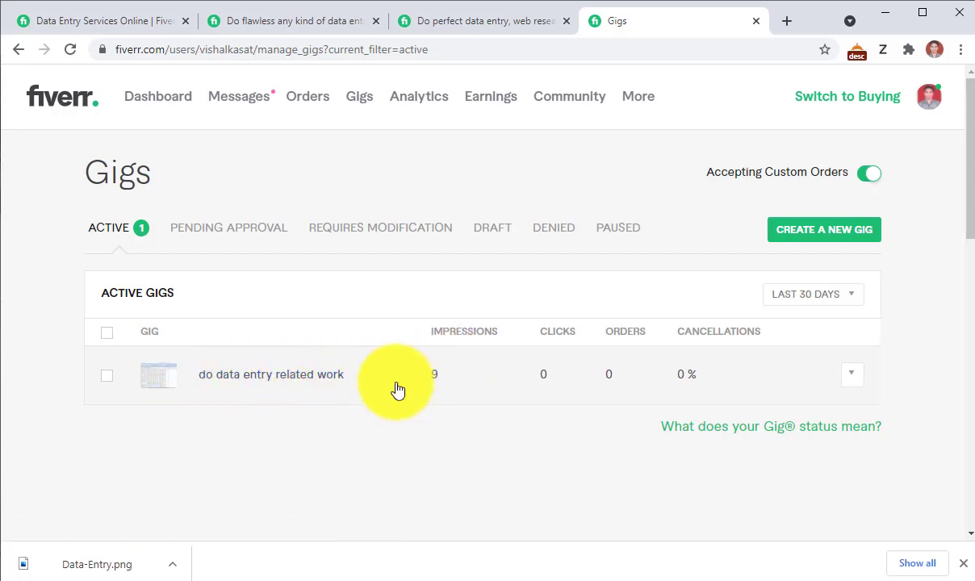
click(827, 236)
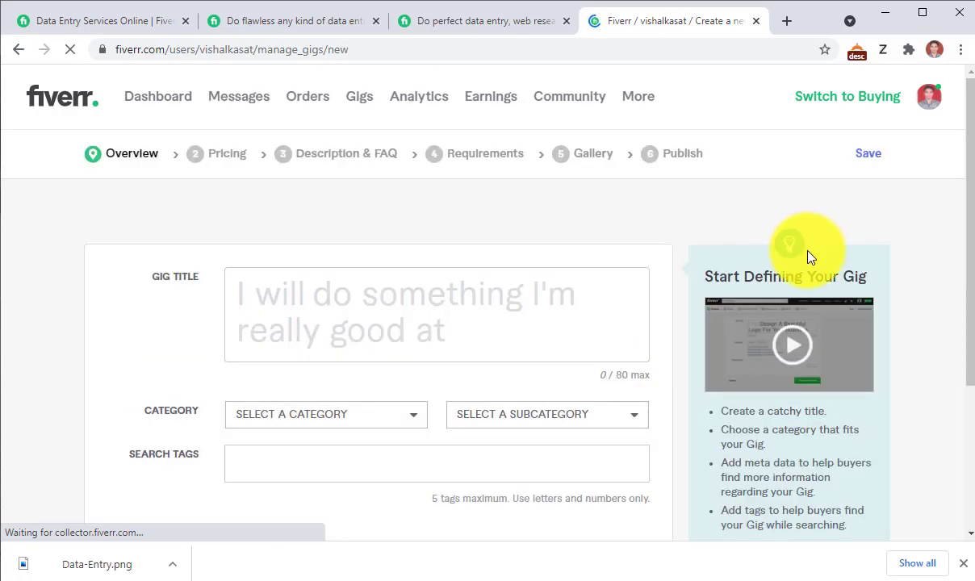
click(444, 327)
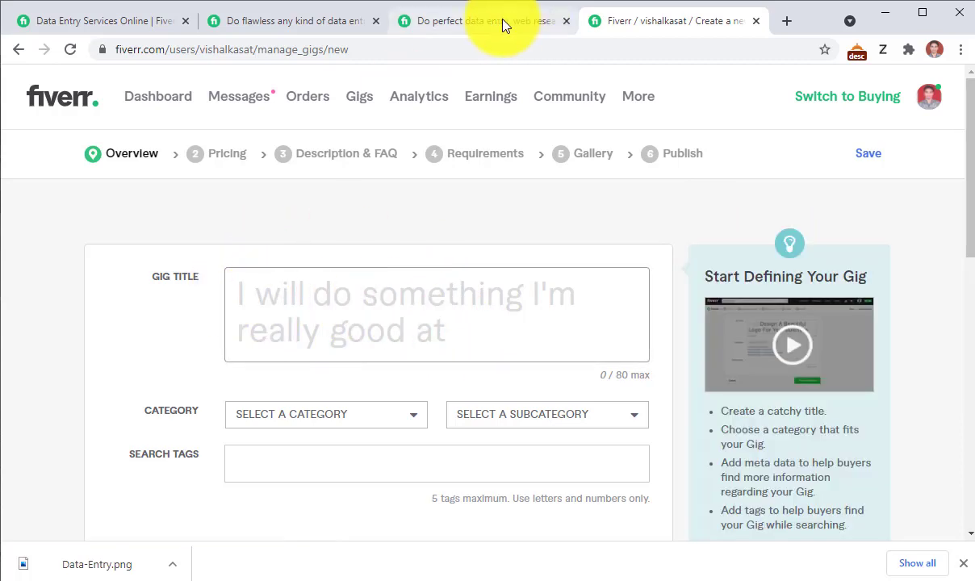
- Copy the words "perfect data entry, web research and copy paste" from the Top Rated Seller's gig title
click(502, 22)
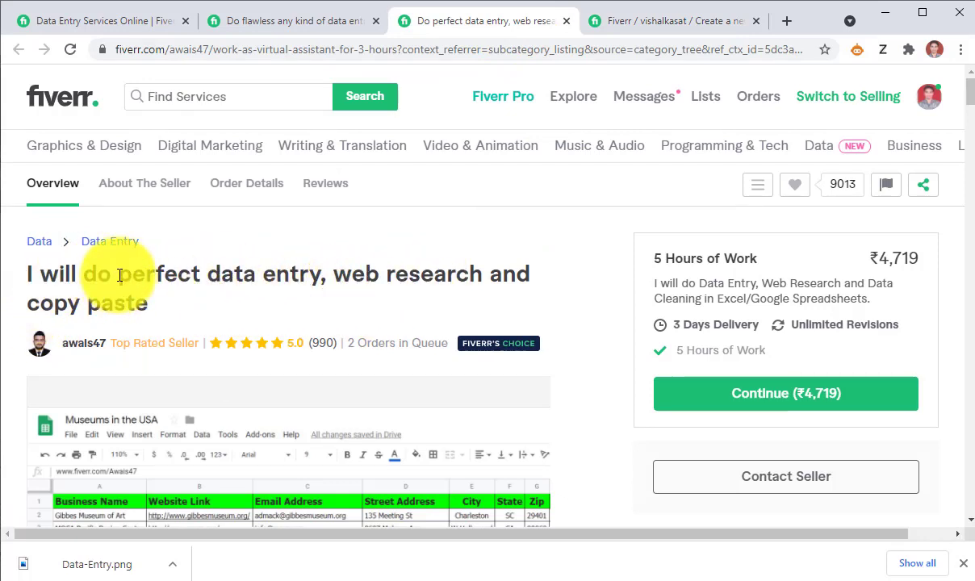
drag(120, 275, 285, 276)
right_click(287, 276)
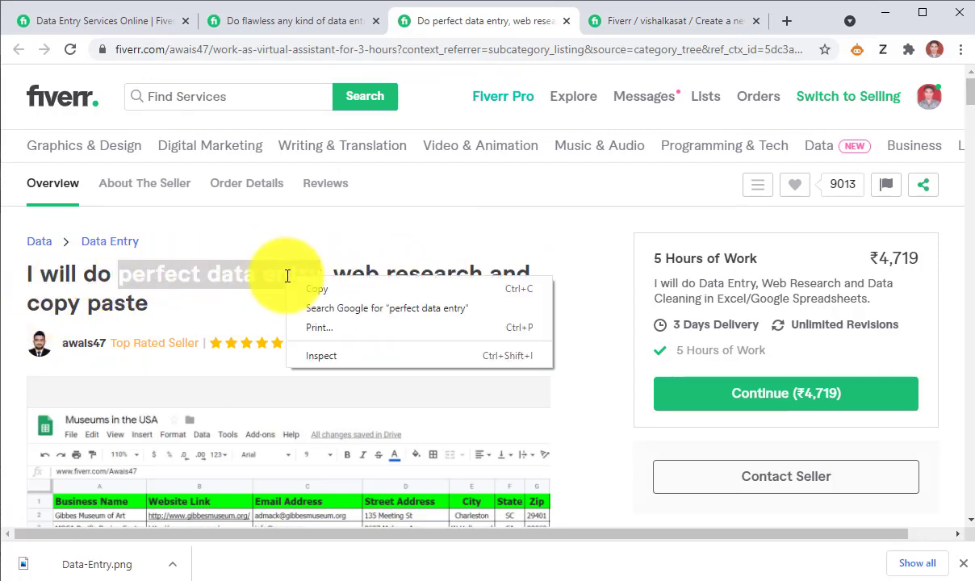
click(242, 273)
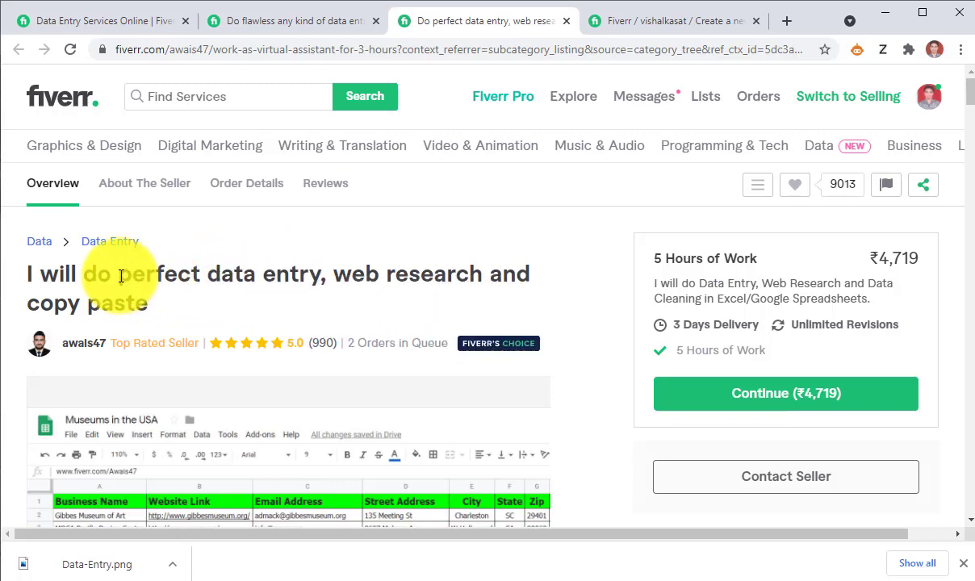
drag(119, 276, 157, 313)
right_click(174, 259)
click(218, 274)
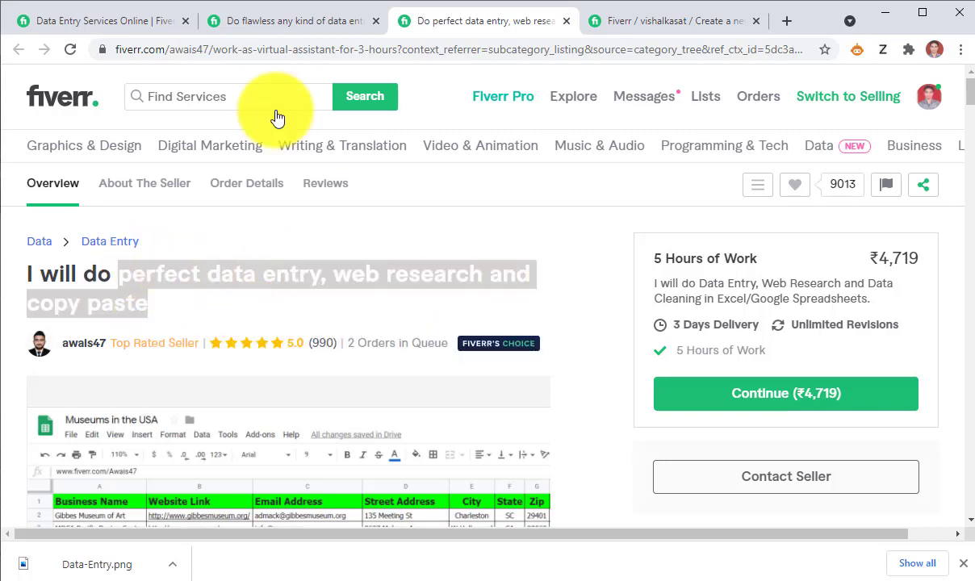
- Paste the copied text "perfect data entry, web research and copy paste" into the new gig's title
click(632, 24)
click(337, 326)
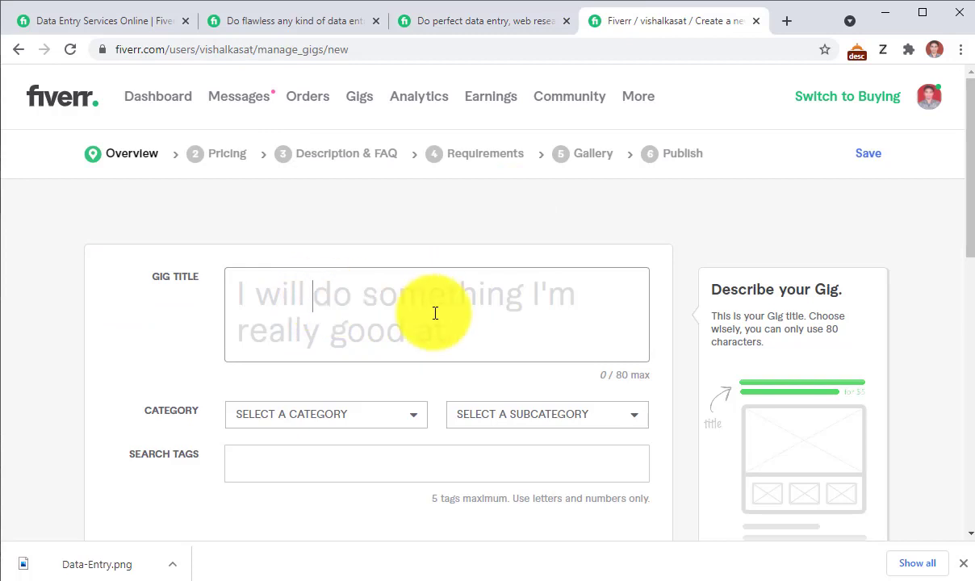
right_click(322, 298)
click(376, 426)
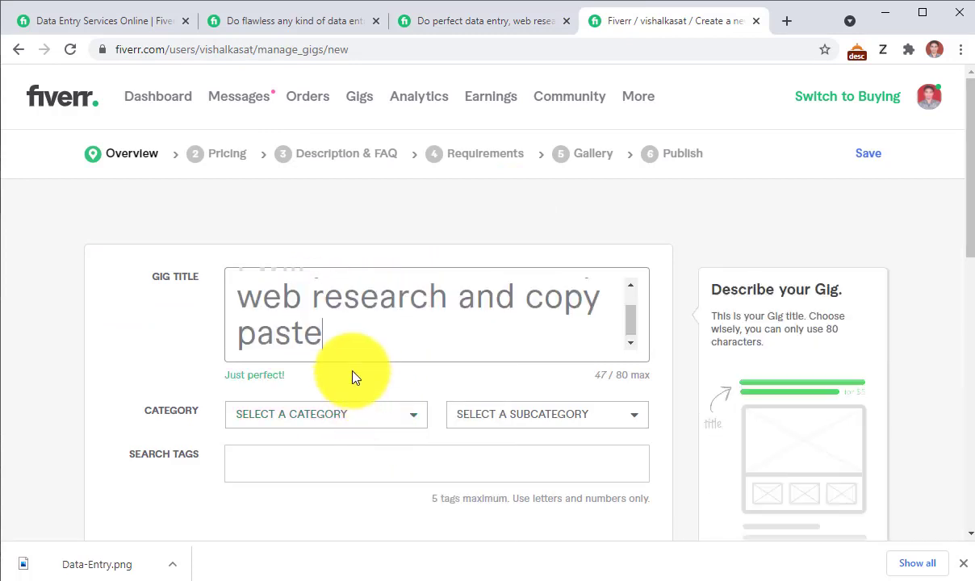
- Remove the words "web research and" from the new gig's title
scroll(341, 326, up, 2)
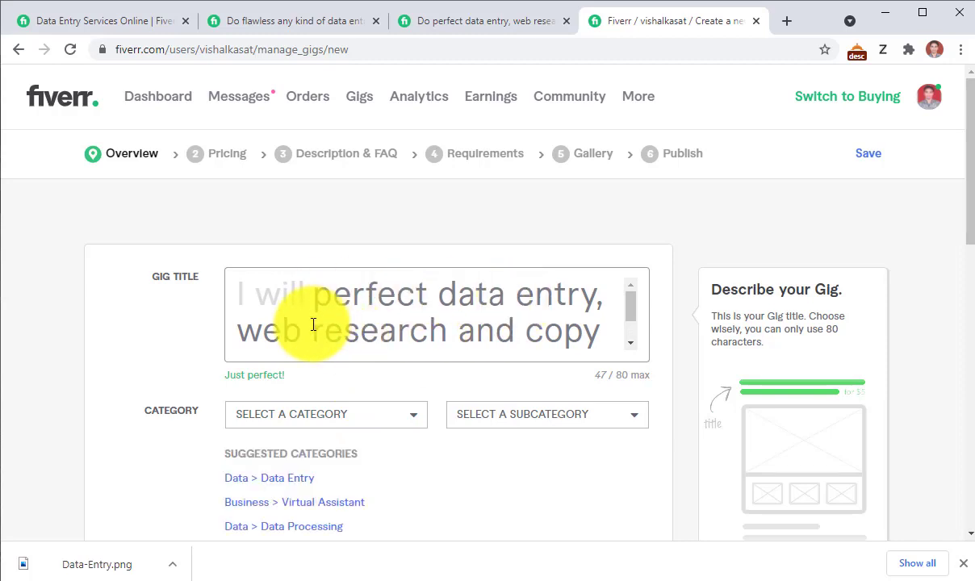
drag(243, 333, 517, 301)
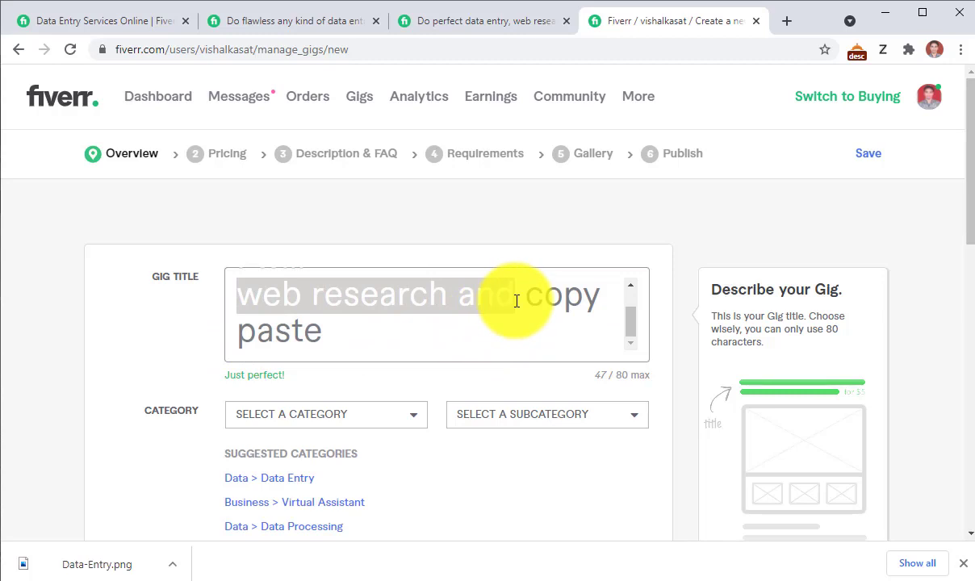
click(452, 298)
drag(513, 297, 246, 293)
key(BackSpace)
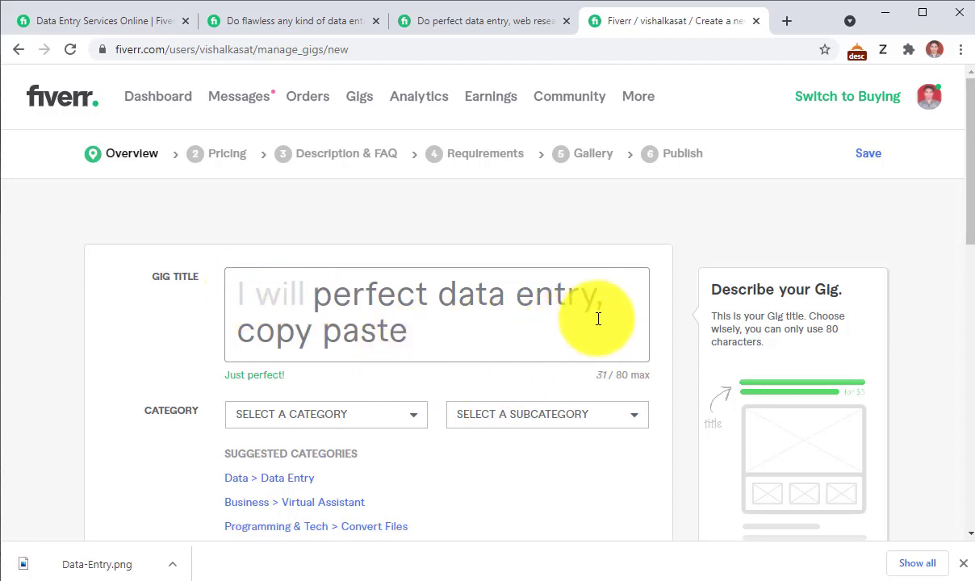
- Append a comma and, on a new line, "pdf to word excel" to the end of the new gig's title
click(440, 339)
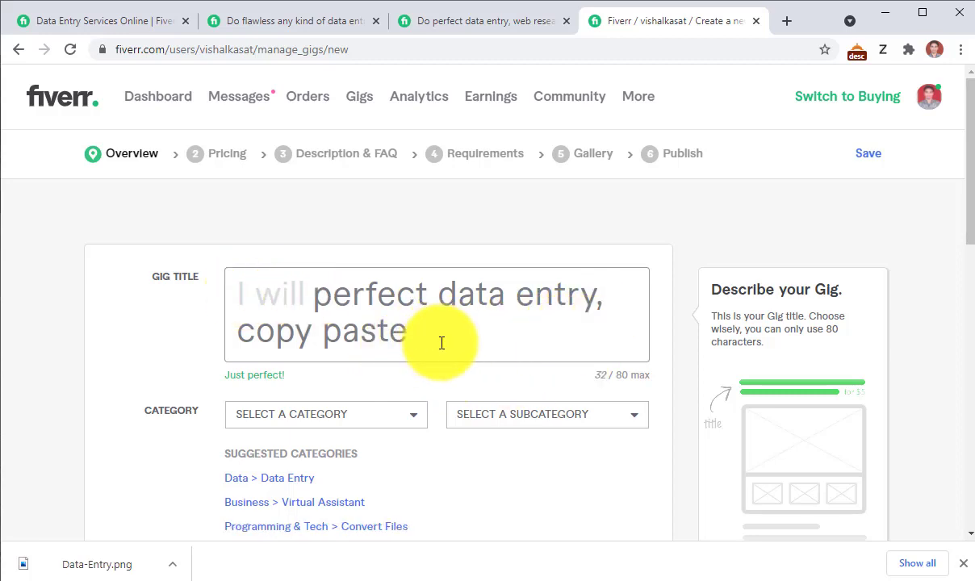
text(,)
key(Return)
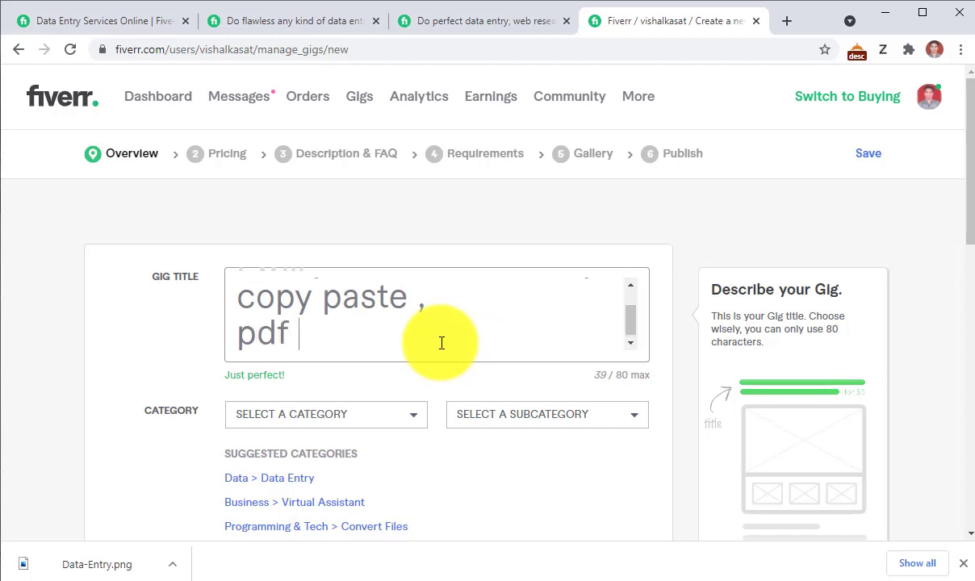
text(pdf to word excel)
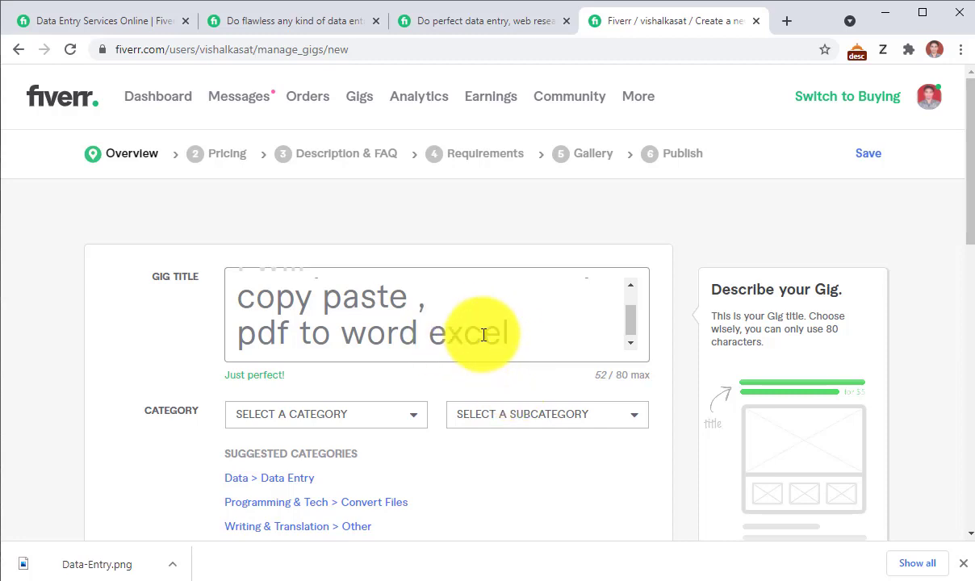
- Review the Top Rated Seller's gig title, sample images and description, comparing them with the new gig's form
click(472, 21)
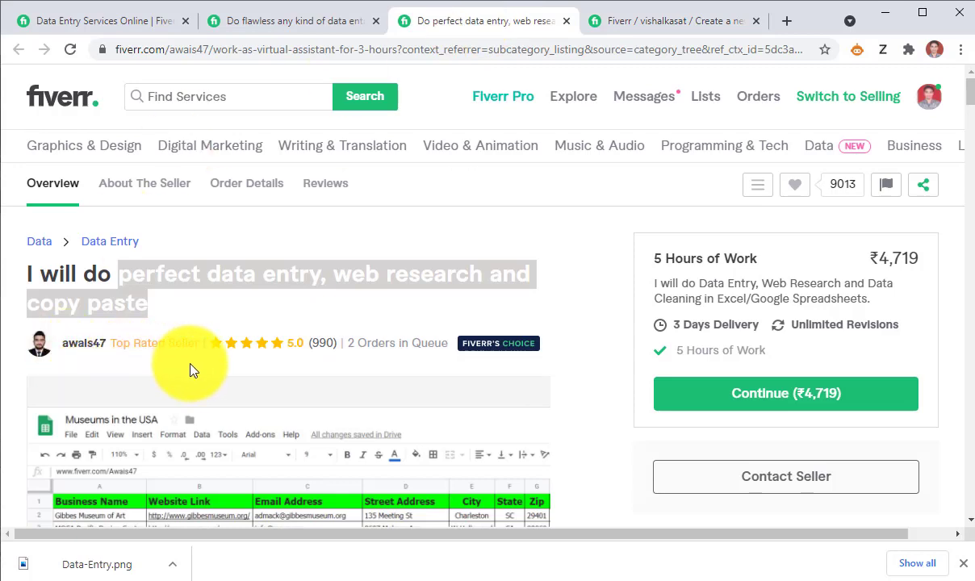
scroll(191, 369, down, 5)
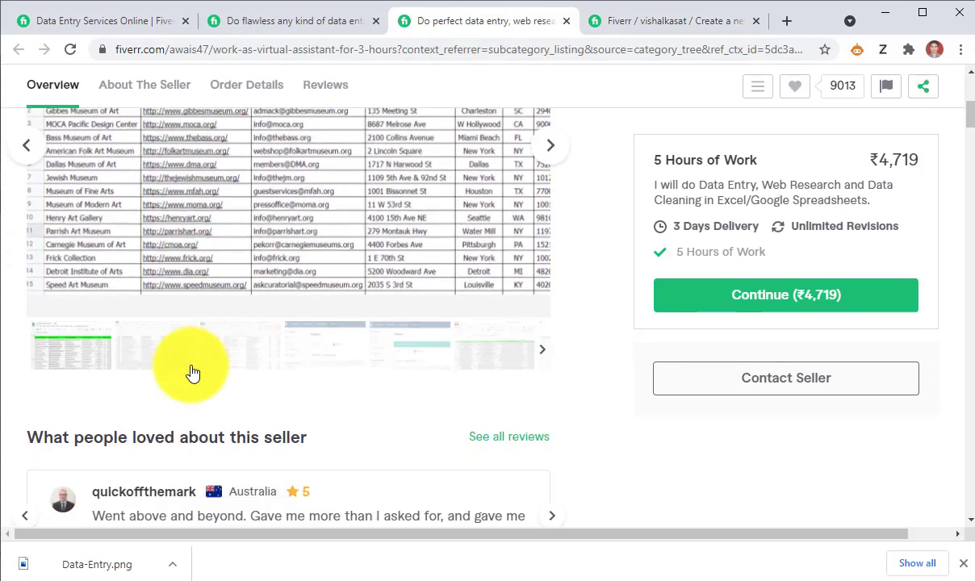
scroll(192, 372, down, 3)
scroll(191, 371, down, 2)
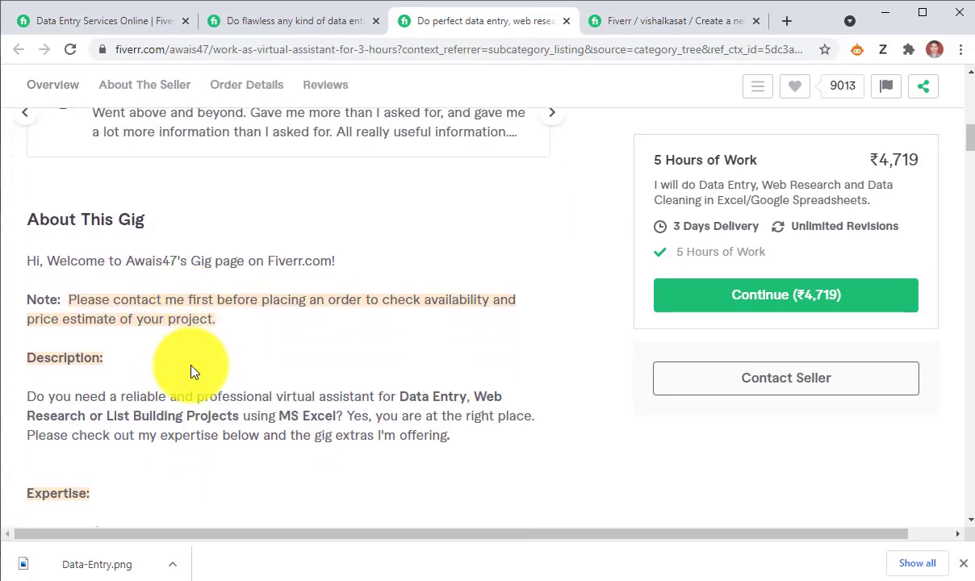
scroll(183, 370, up, 10)
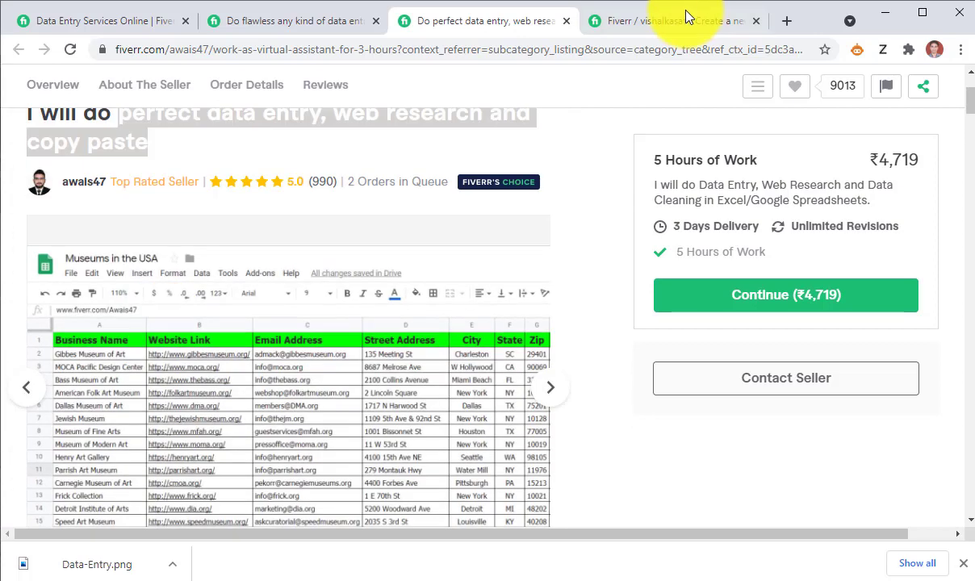
click(681, 19)
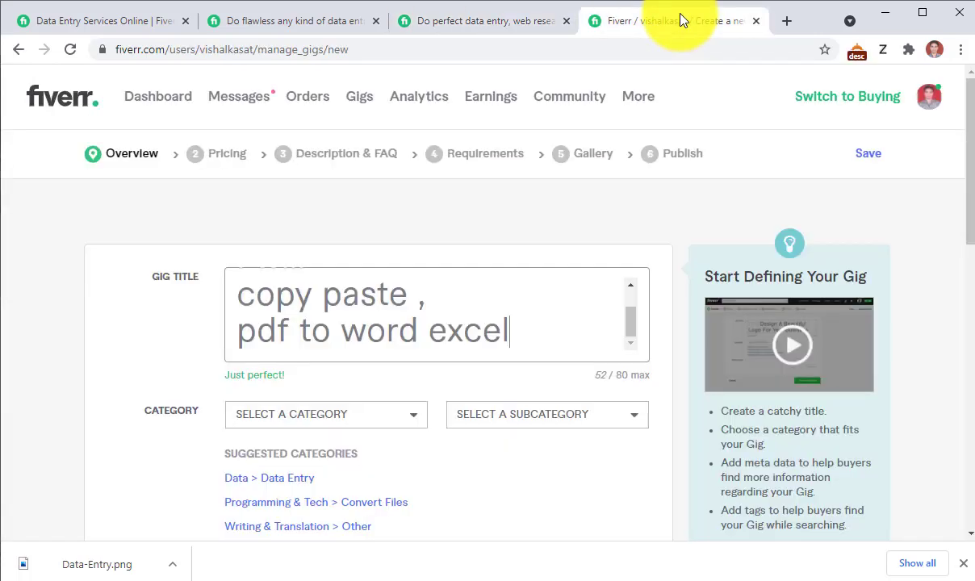
click(464, 21)
scroll(184, 218, up, 1)
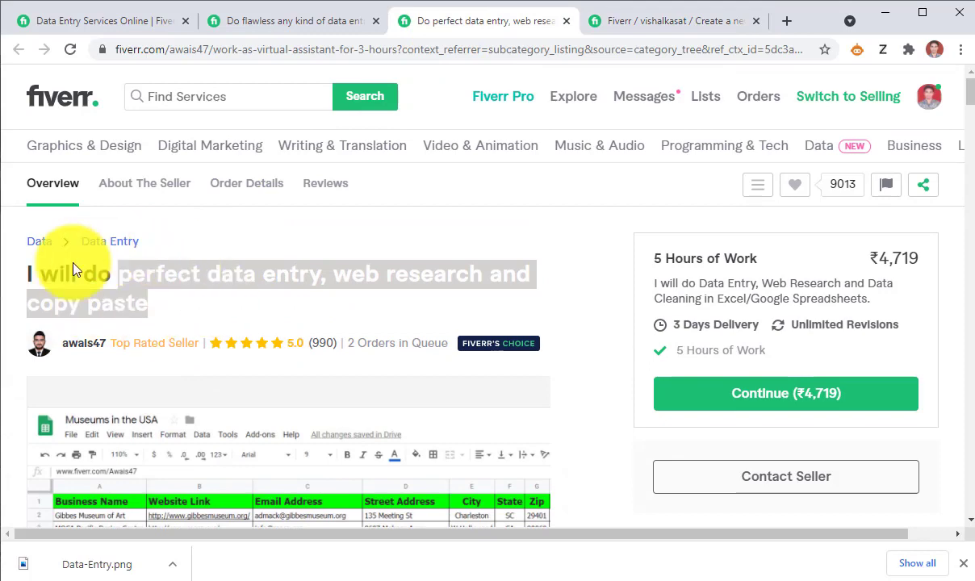
- Set the new gig's category to Data and its subcategory to Data Entry
click(675, 21)
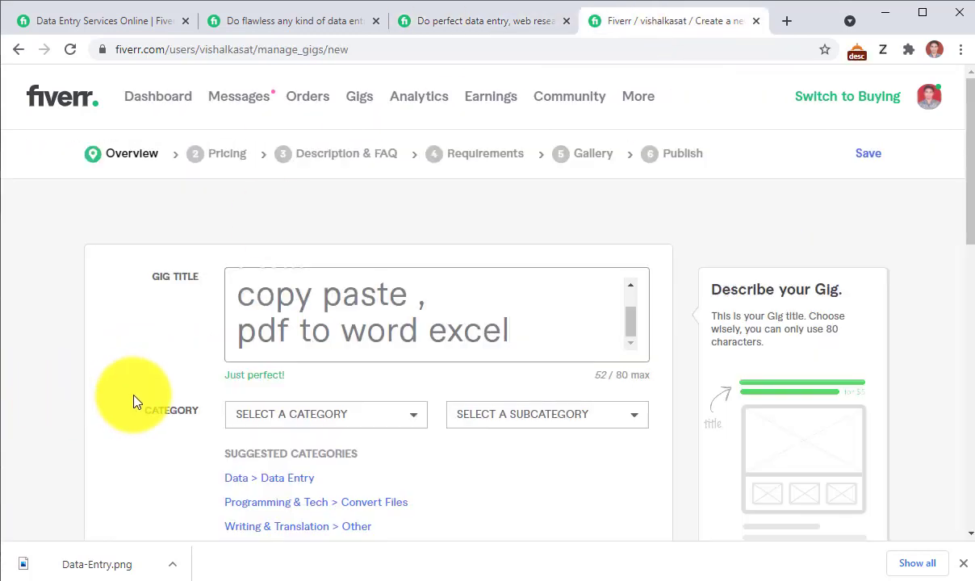
scroll(385, 337, down, 1)
click(385, 337)
scroll(301, 472, down, 2)
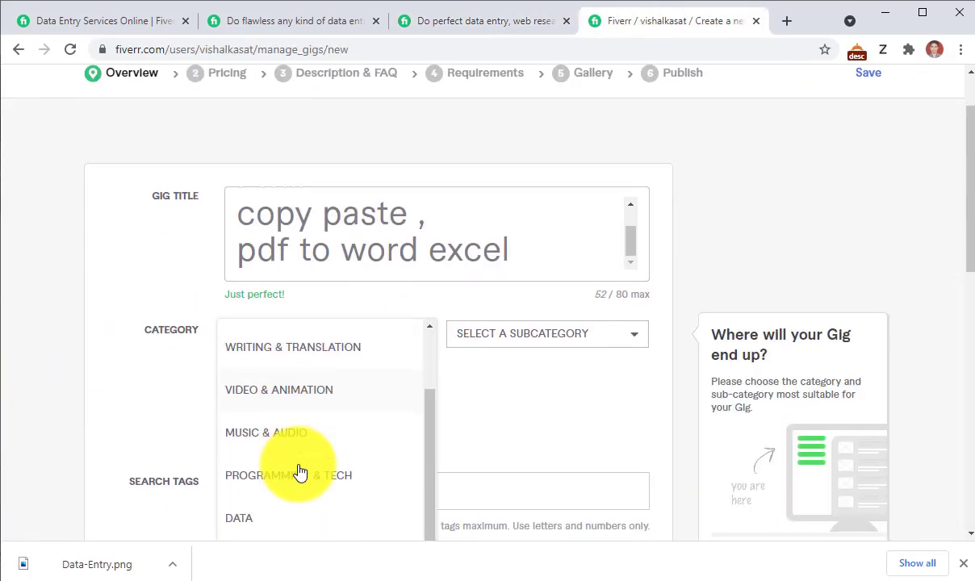
click(255, 519)
click(558, 339)
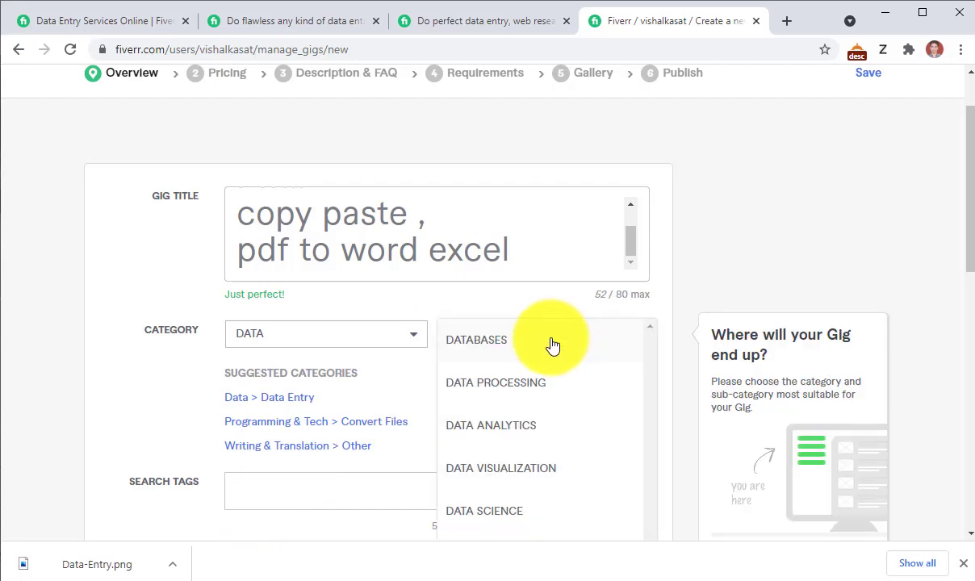
scroll(496, 468, down, 1)
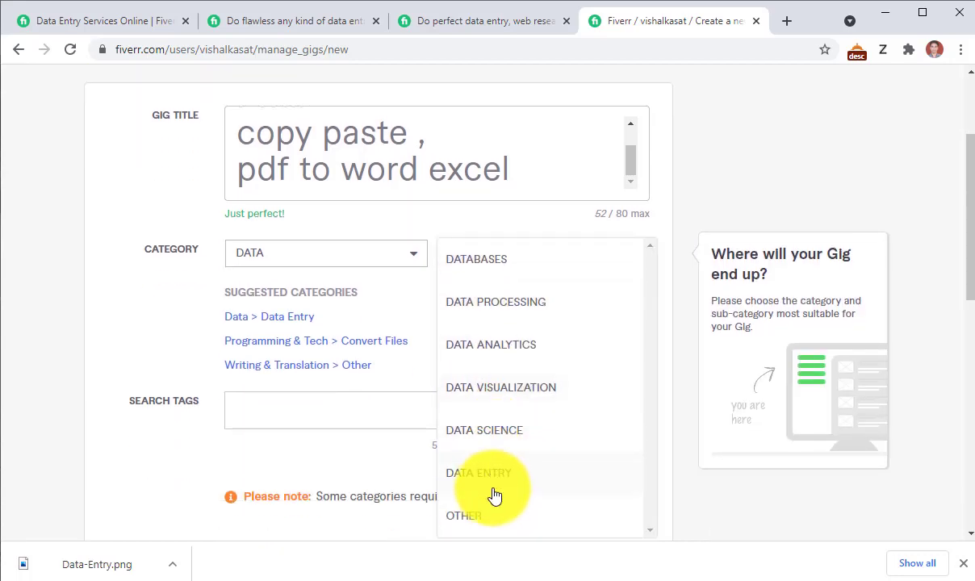
click(494, 489)
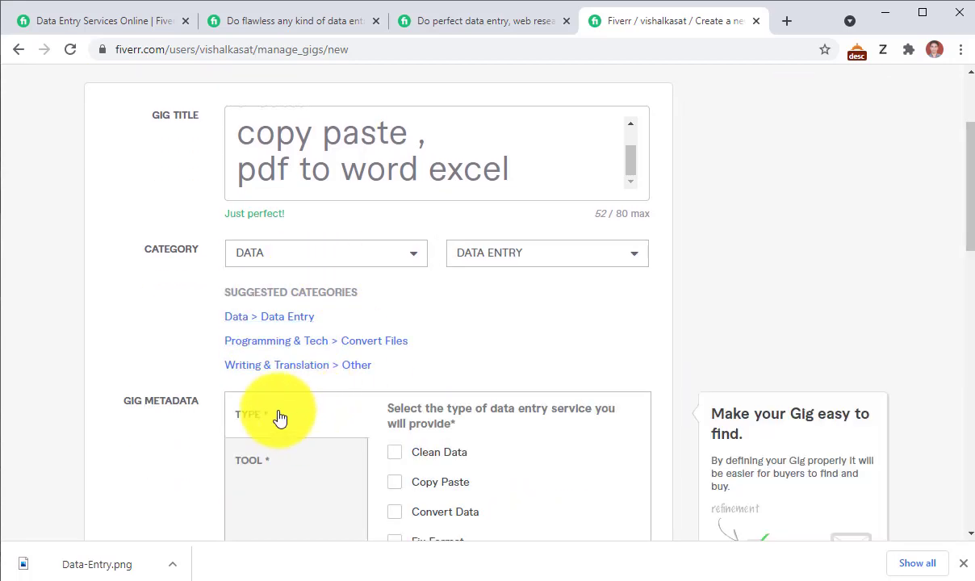
- Select all eight listed data entry service types in the gig metadata, from Clean Data through Merge Data
scroll(440, 373, down, 2)
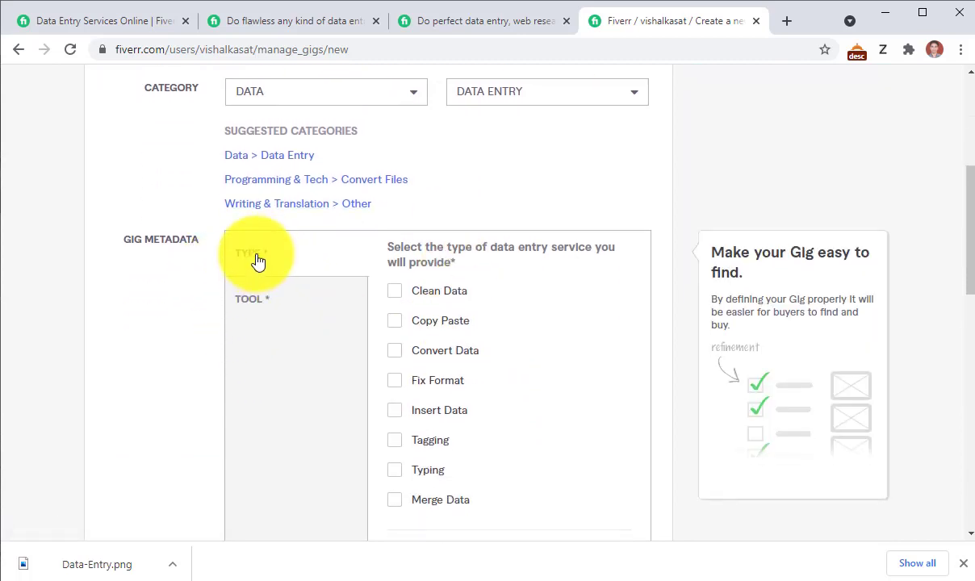
click(395, 323)
click(395, 355)
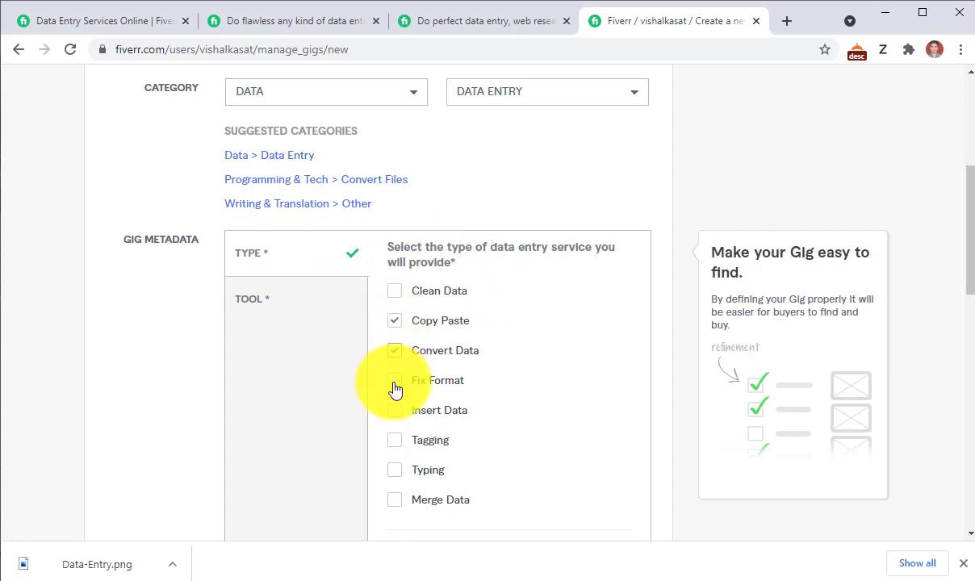
click(396, 442)
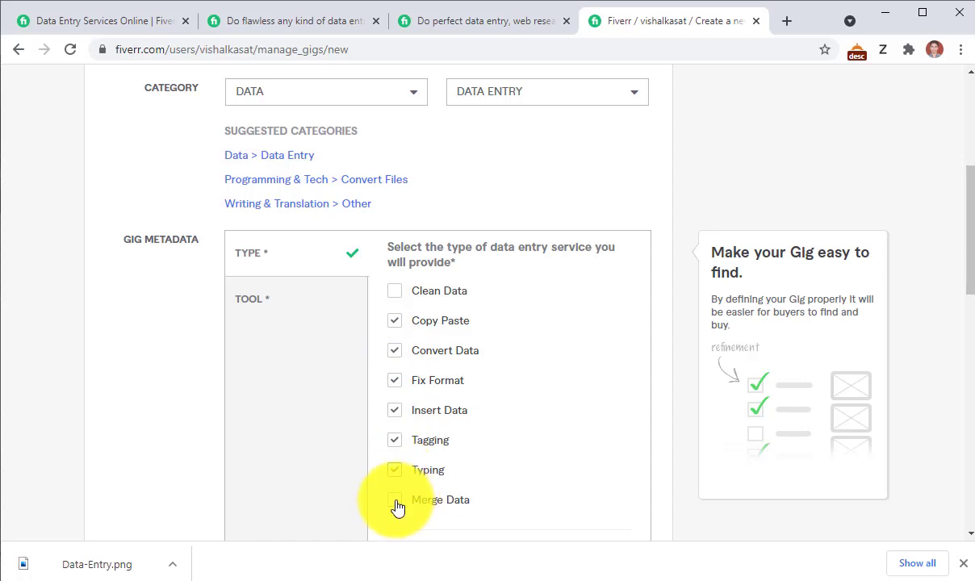
click(396, 501)
click(394, 292)
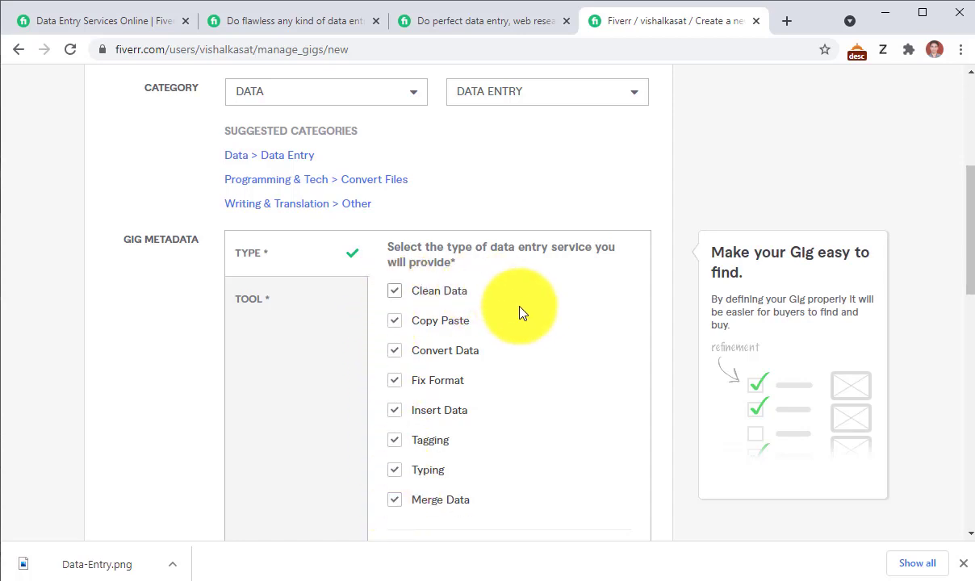
- Select all eight listed tools in the gig metadata, from Excel and Google Sheets through PowerPoint and Google Slides
click(255, 310)
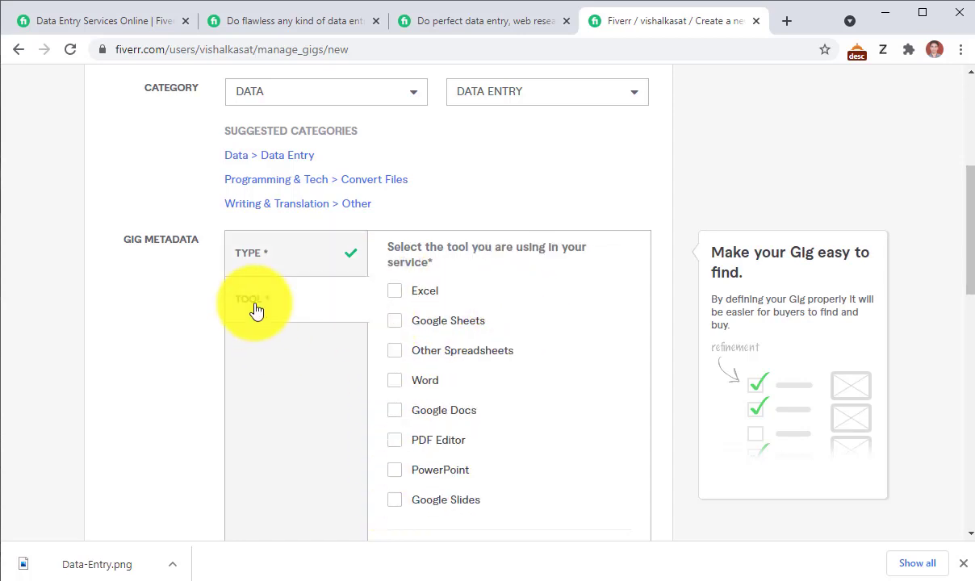
click(395, 294)
click(398, 325)
click(396, 352)
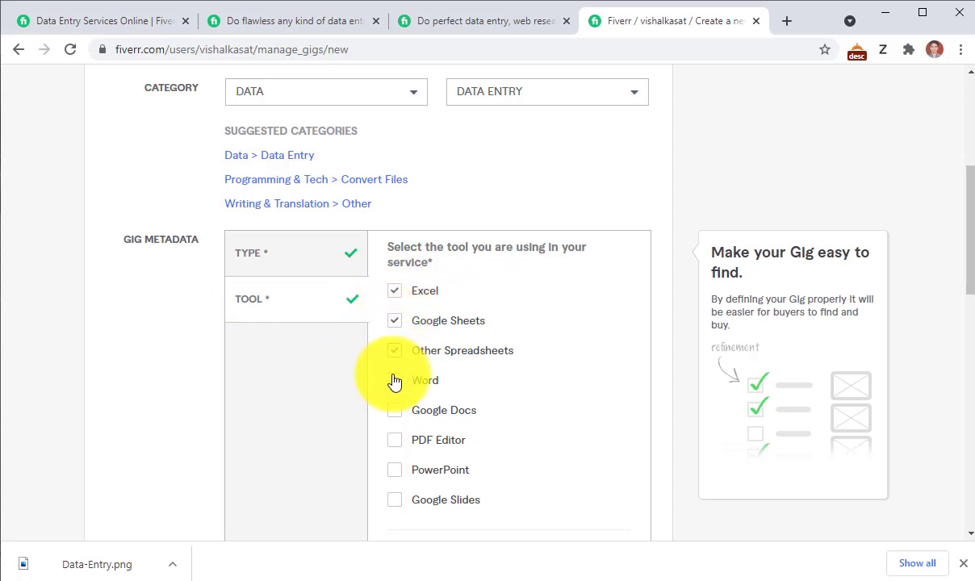
click(393, 382)
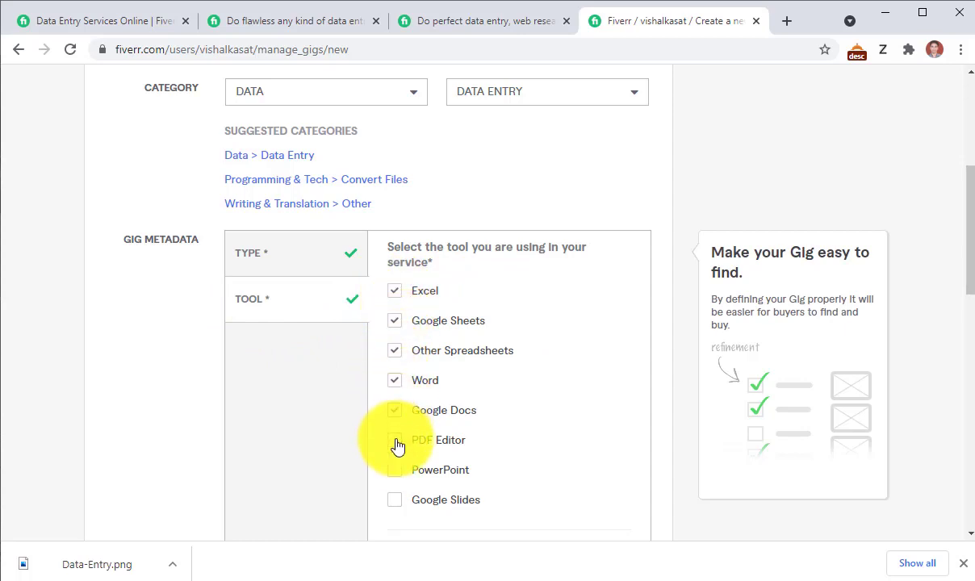
click(395, 442)
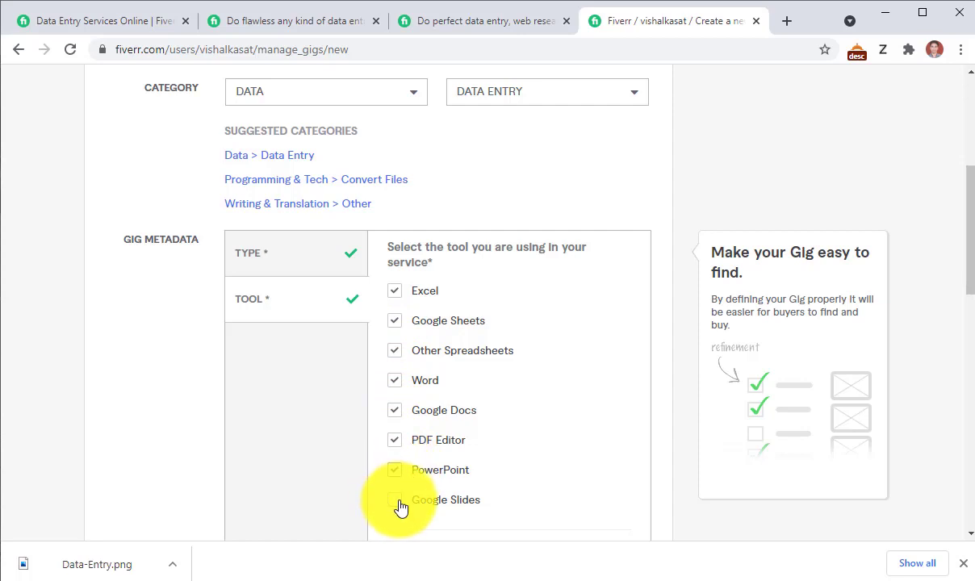
click(395, 501)
- Add the suggested search tags "data entry" and "copy paste" to the new gig
scroll(522, 396, down, 3)
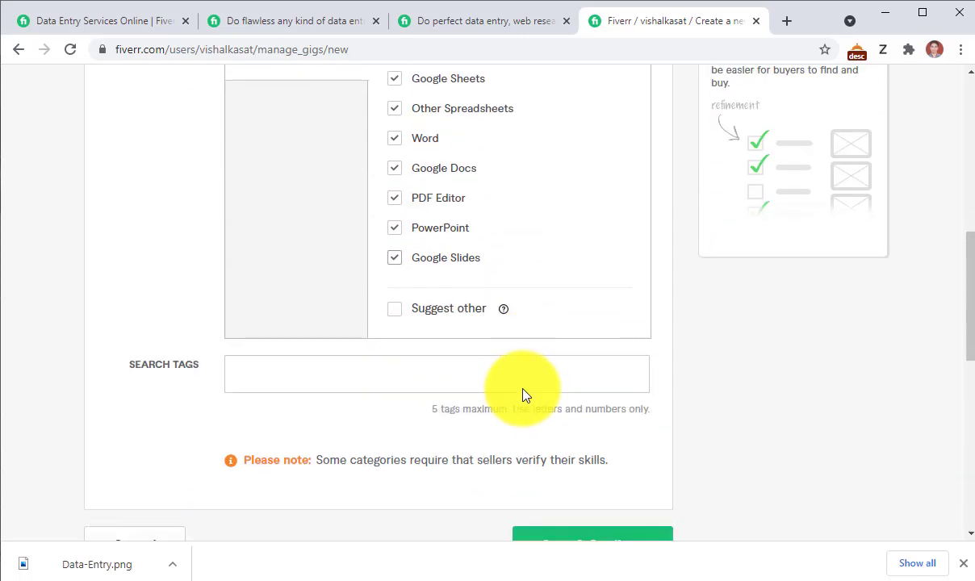
click(520, 379)
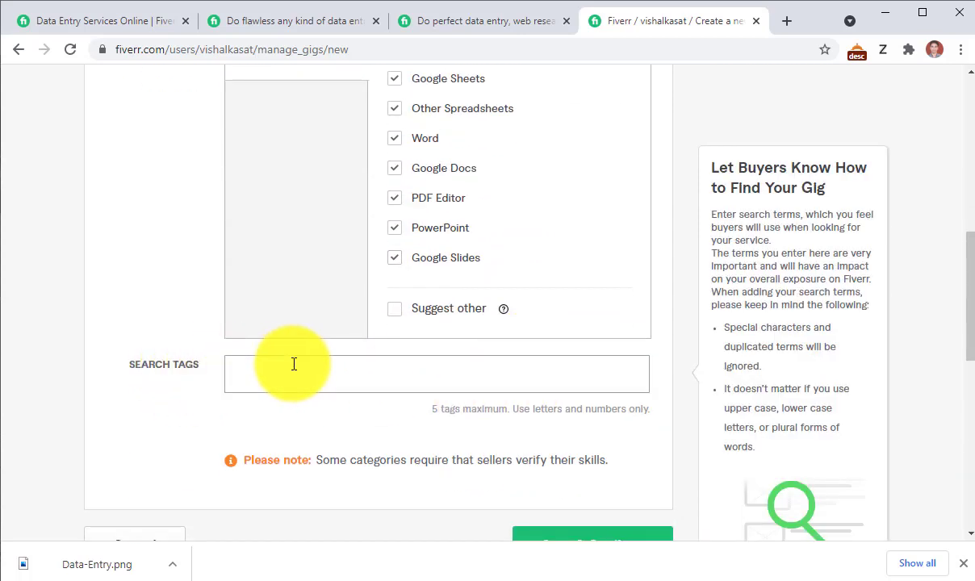
text(data)
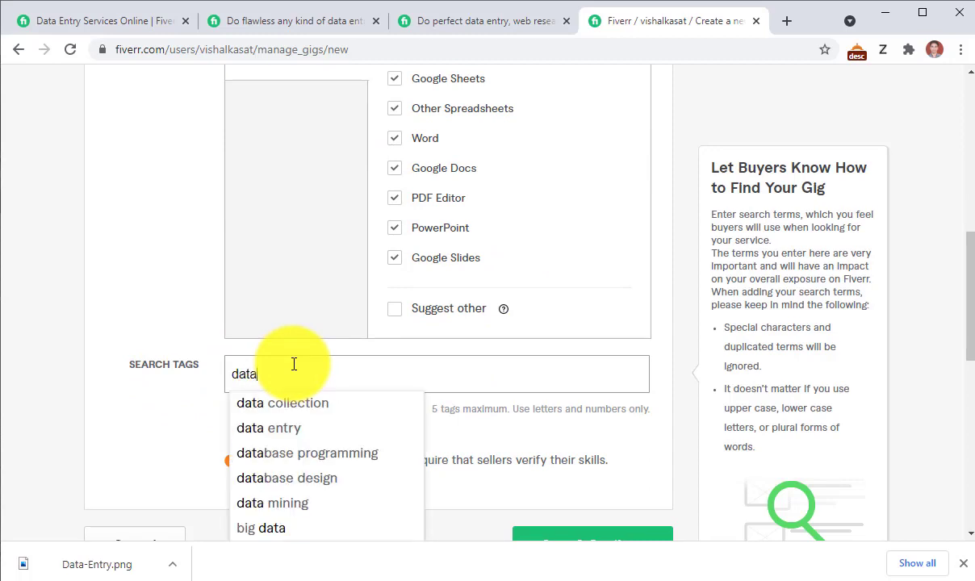
click(279, 428)
text(c)
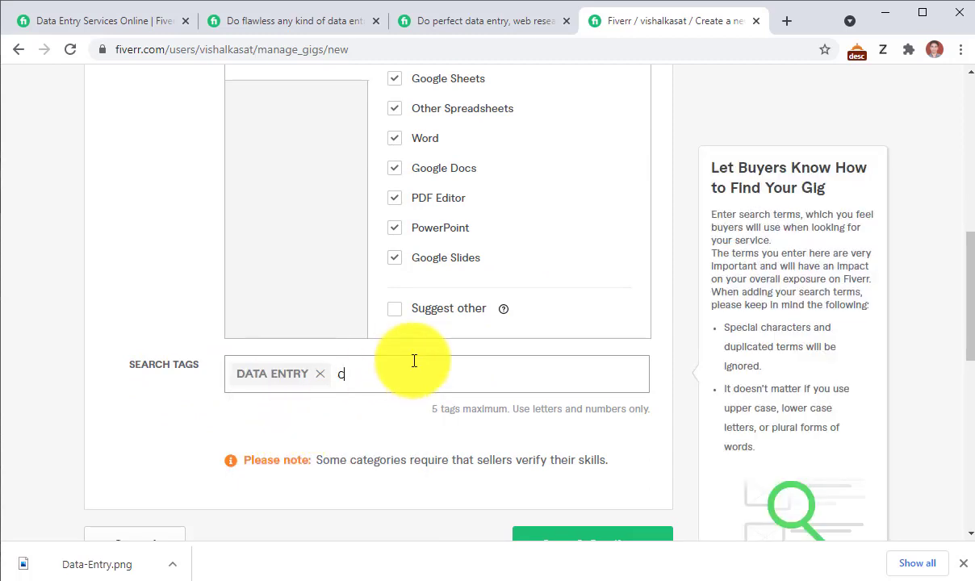
text(opy)
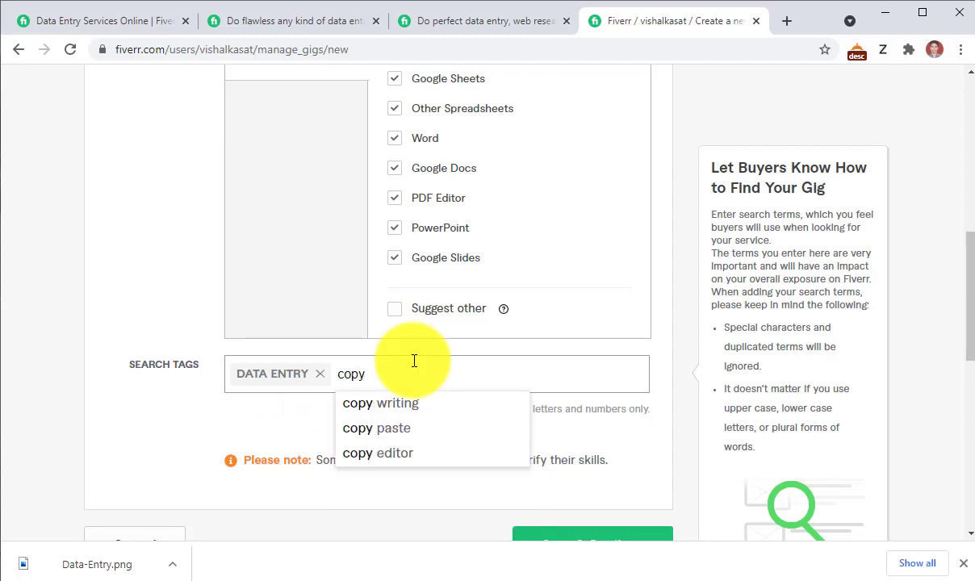
click(408, 430)
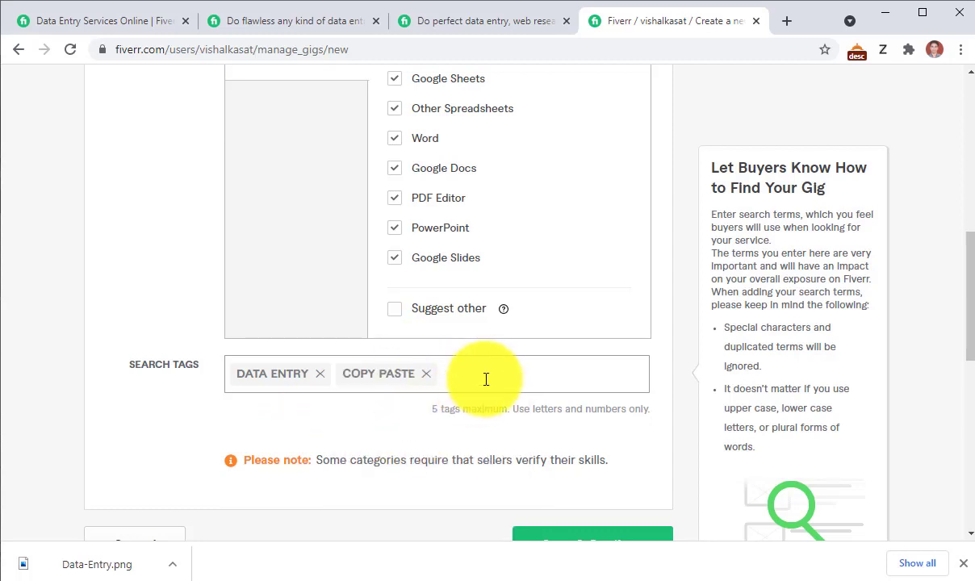
- Add the search tags "microsoft excel", "ms office" and "ms word" to the new gig
text(exc)
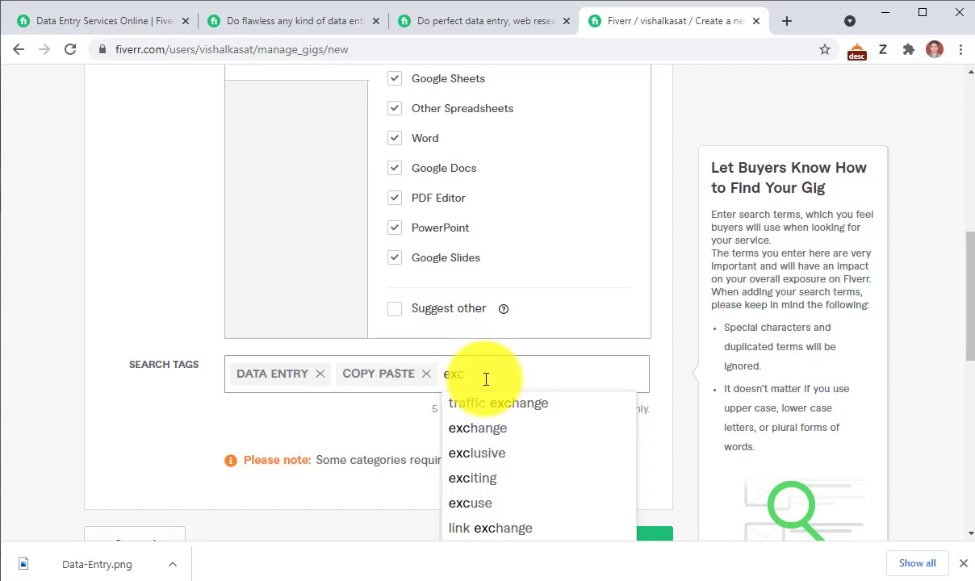
text(el)
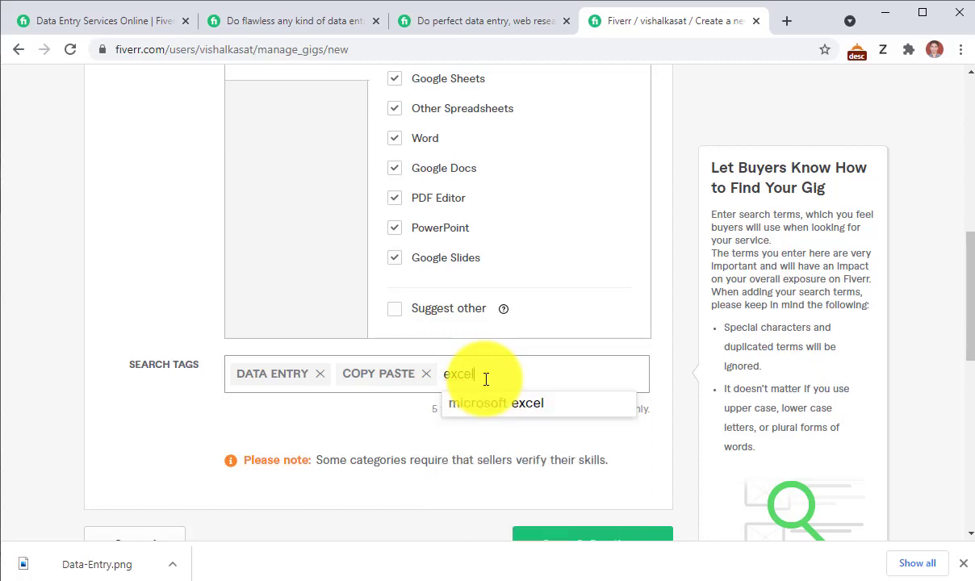
click(513, 403)
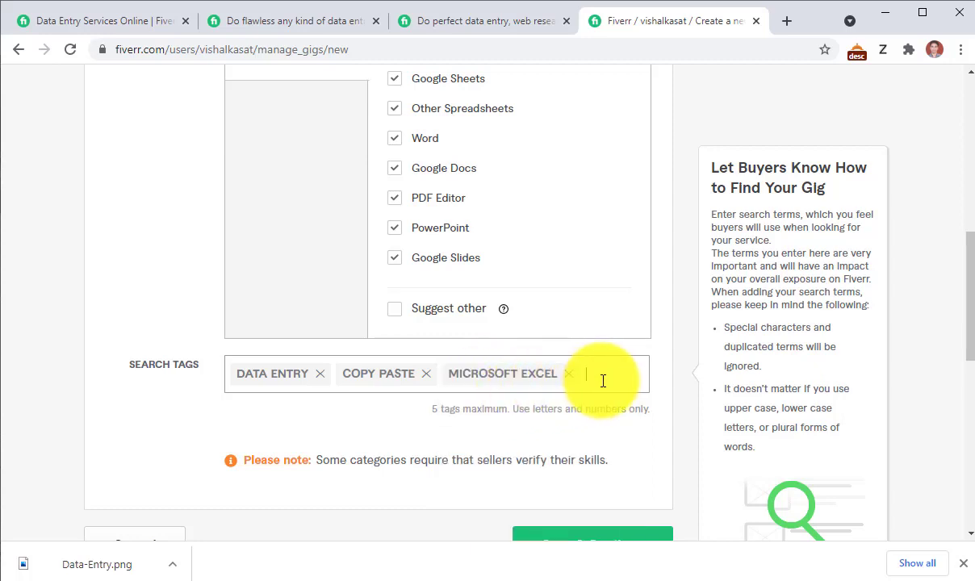
text(ms)
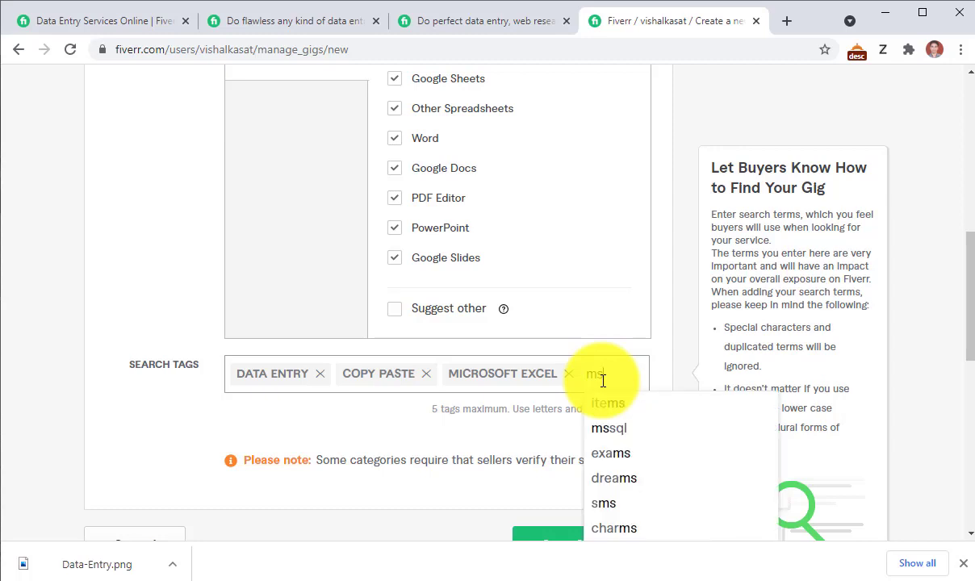
click(614, 404)
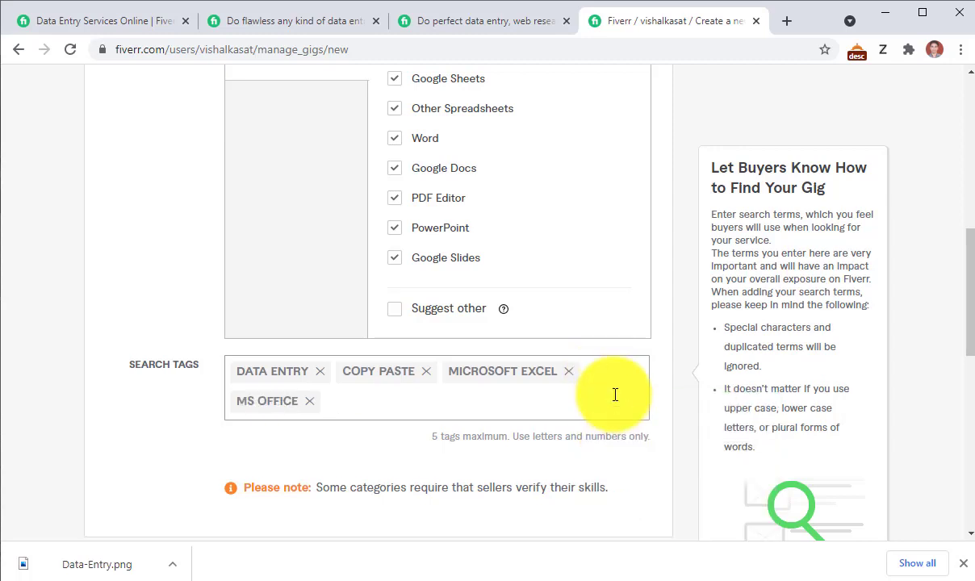
text(m)
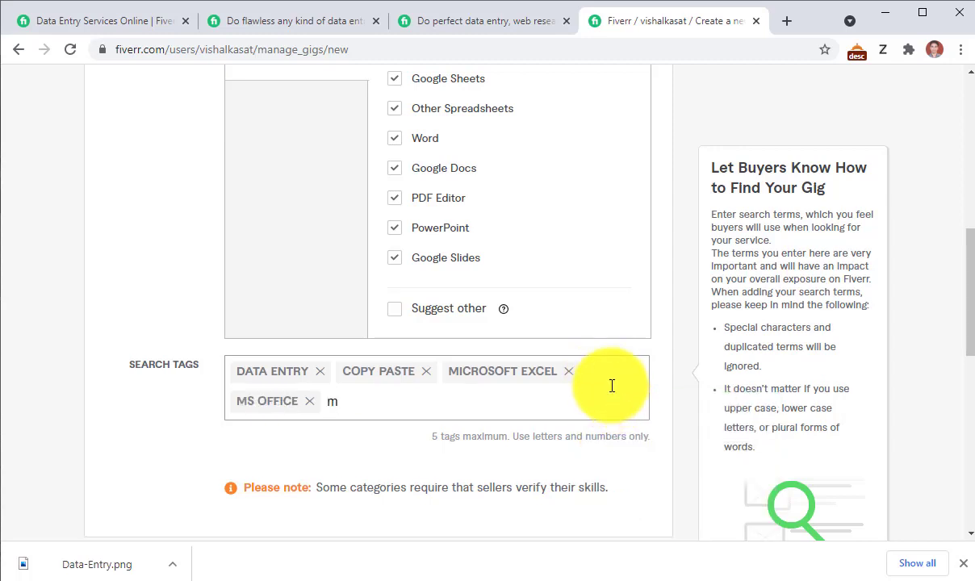
text(s)
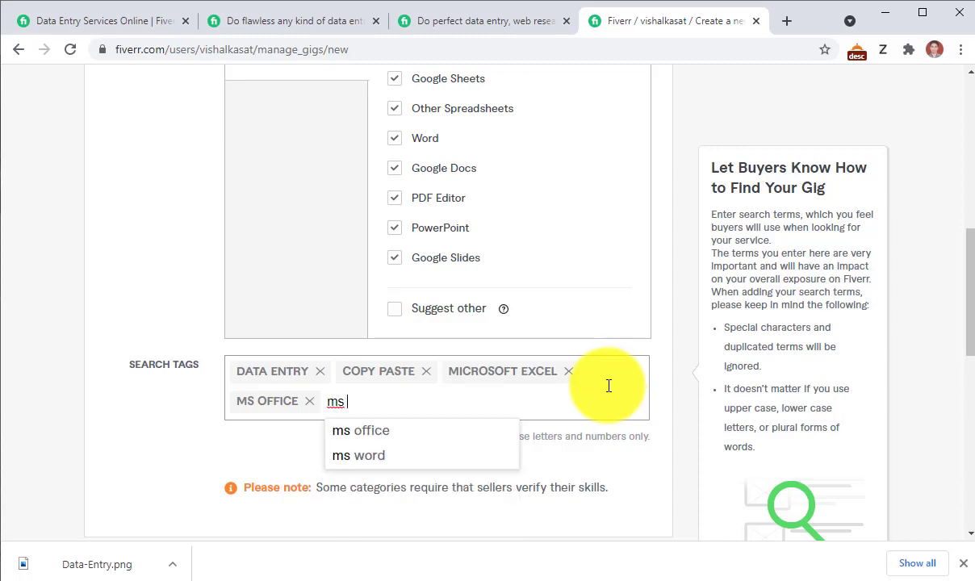
click(376, 456)
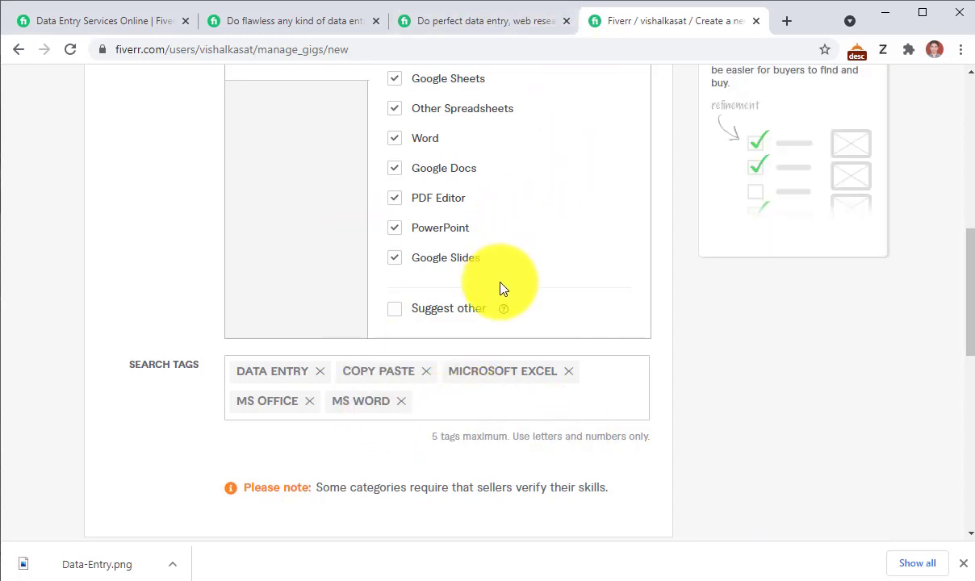
- Save the gig's overview details and continue to the Pricing stage
scroll(498, 282, down, 3)
click(571, 337)
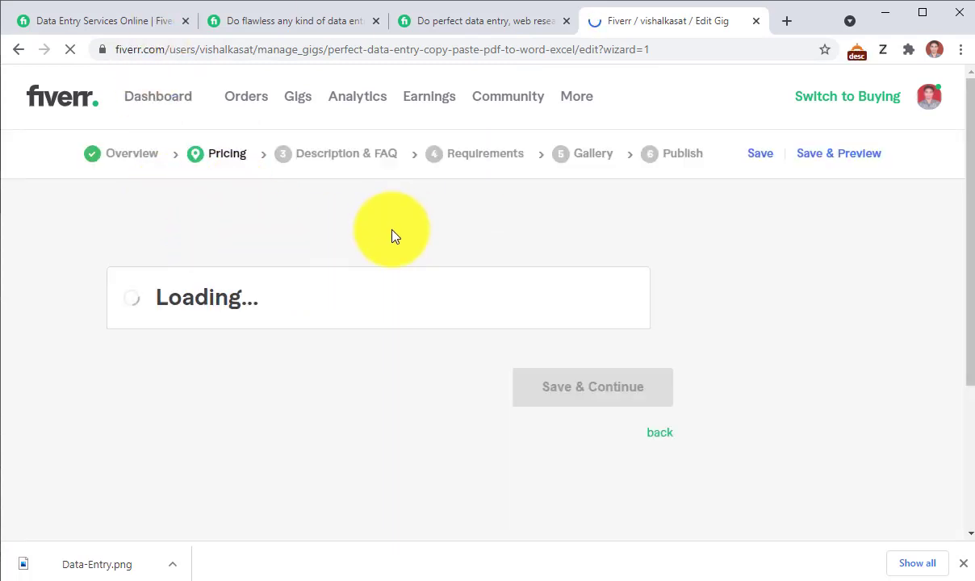
click(217, 165)
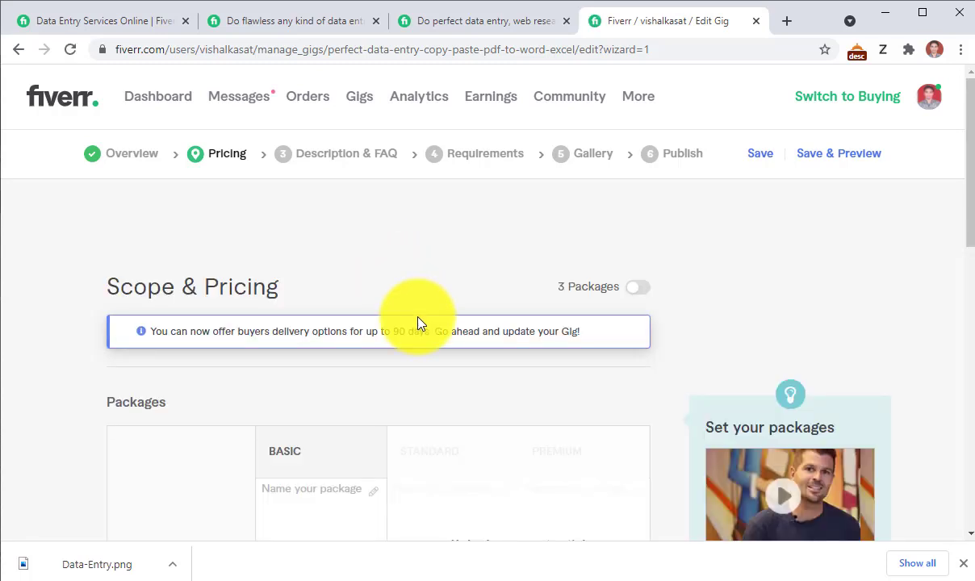
- Enable the three-package option for the gig's pricing and dismiss the Gig Packages introduction
scroll(418, 322, down, 3)
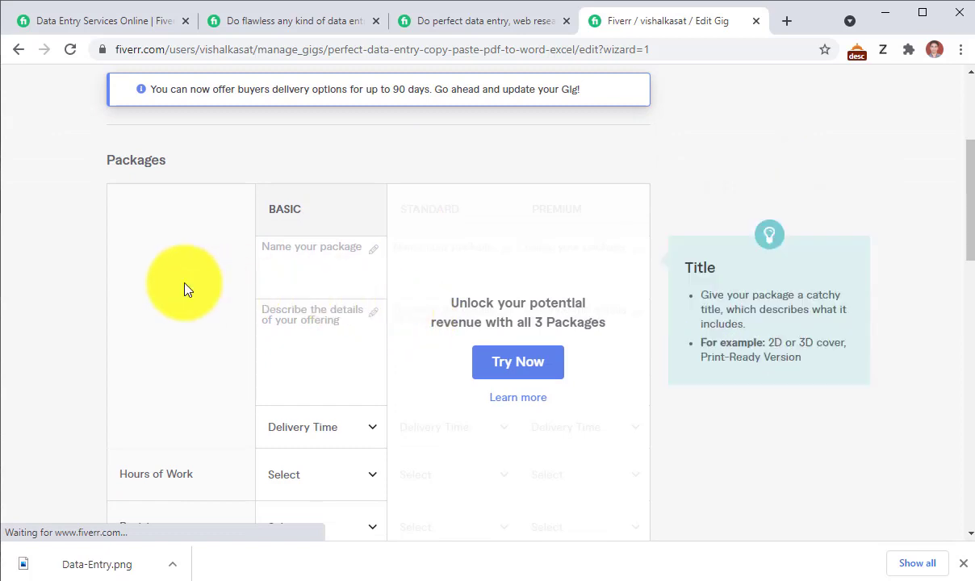
scroll(198, 324, down, 2)
scroll(199, 325, up, 3)
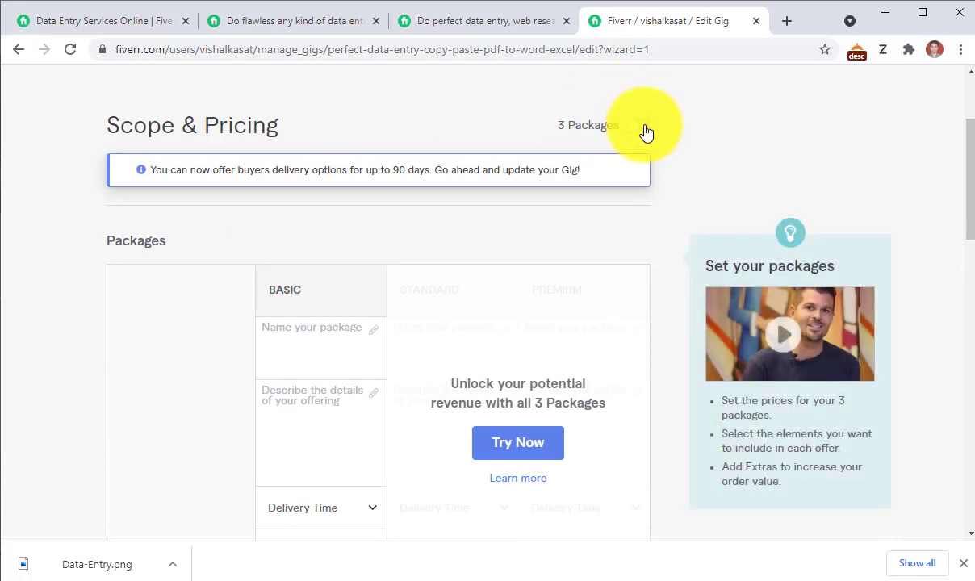
click(643, 129)
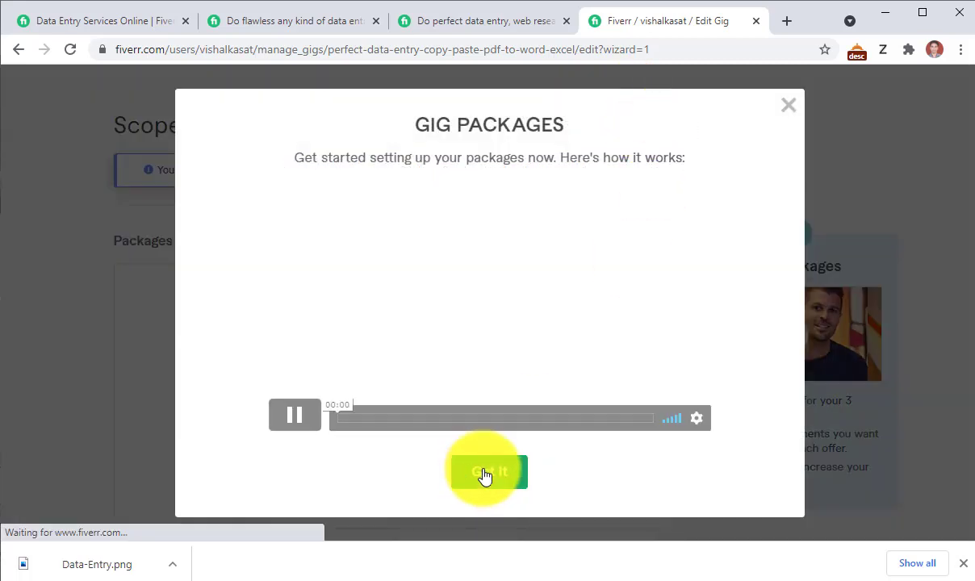
click(485, 476)
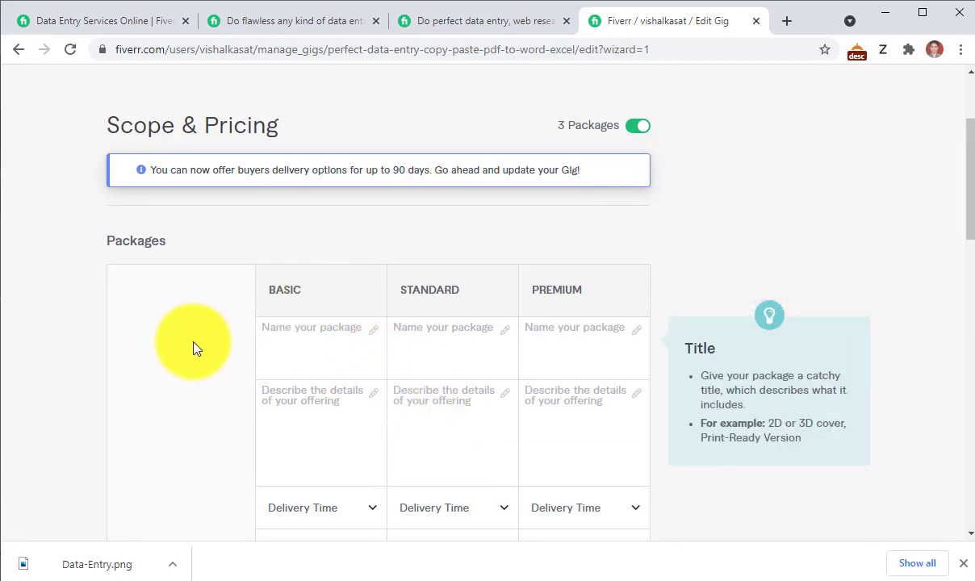
- Check the competing gig's Basic package, name the new gig's Basic package "Silver" and describe it as "02 Hrs of Data entry"
scroll(194, 339, down, 1)
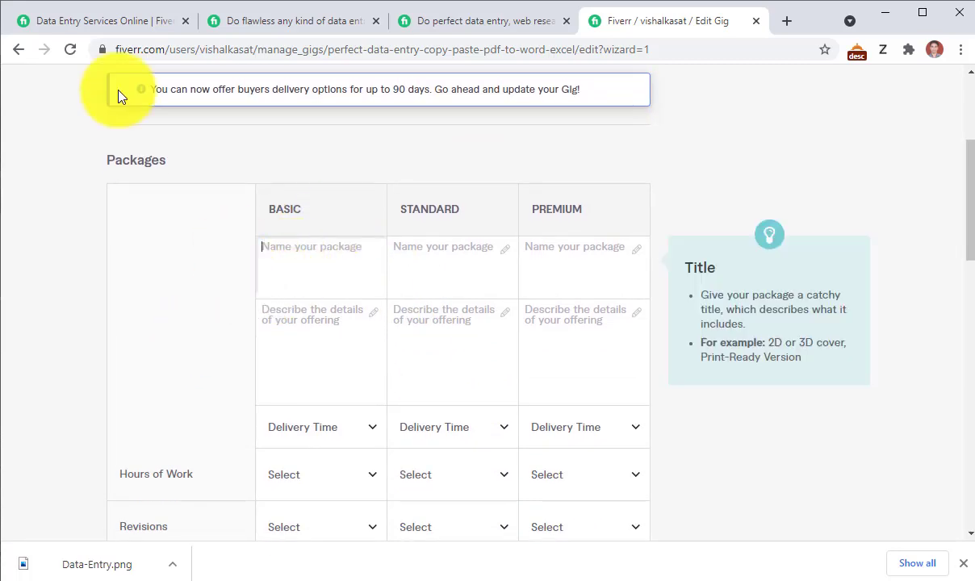
click(247, 22)
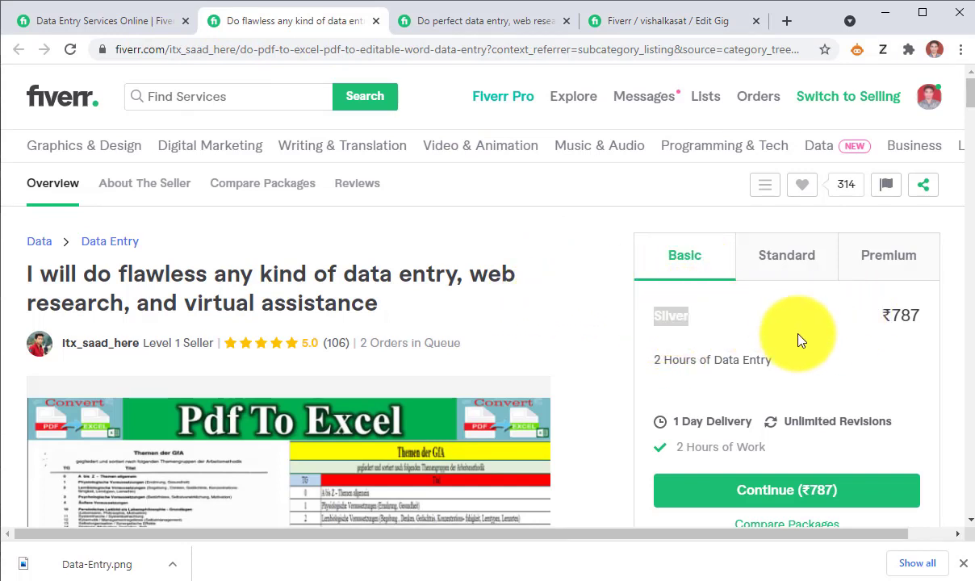
drag(654, 318, 778, 361)
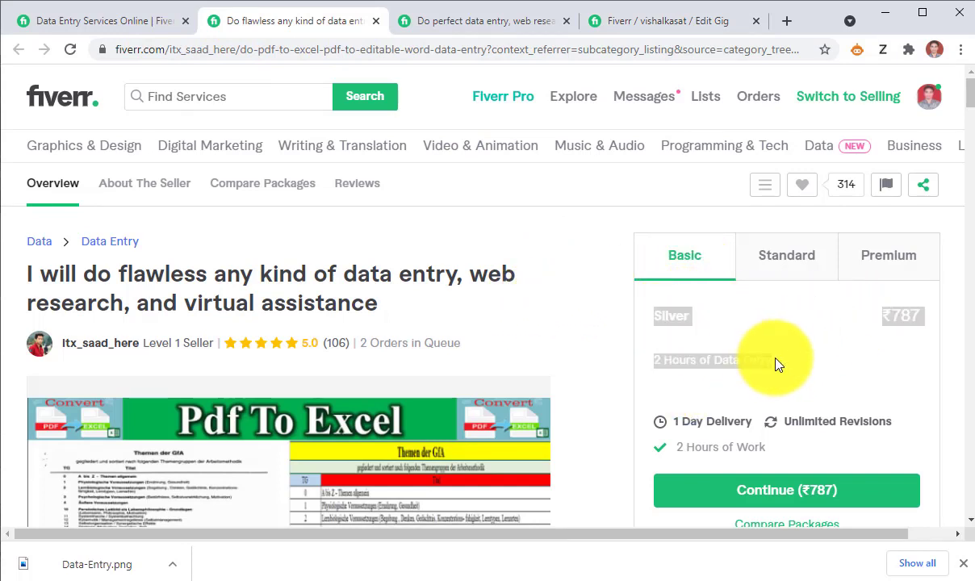
click(631, 22)
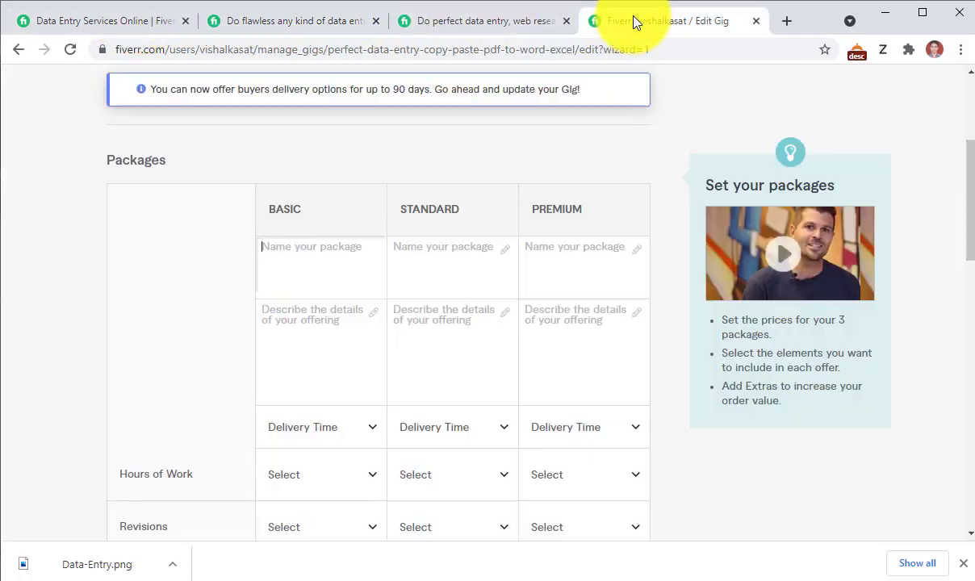
click(293, 287)
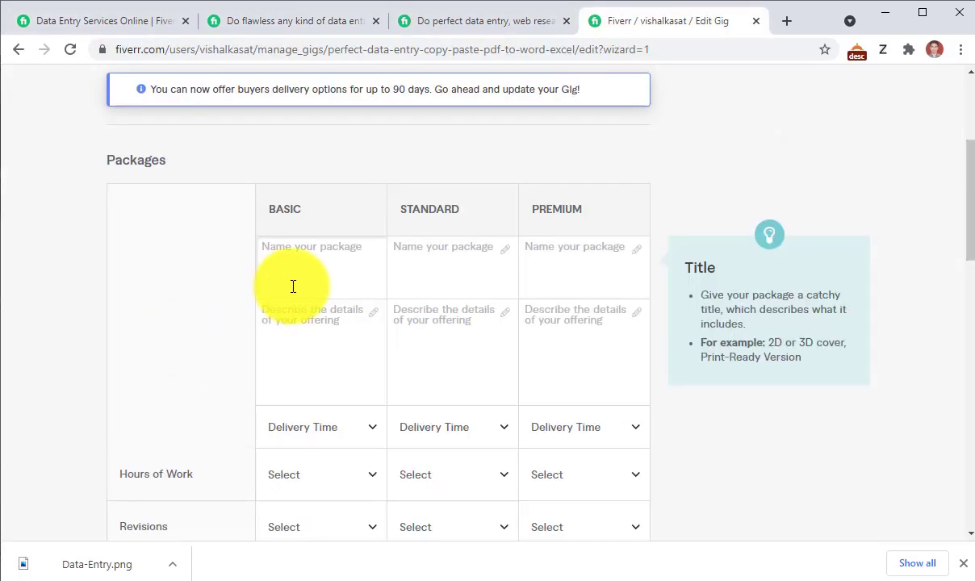
text(Silver)
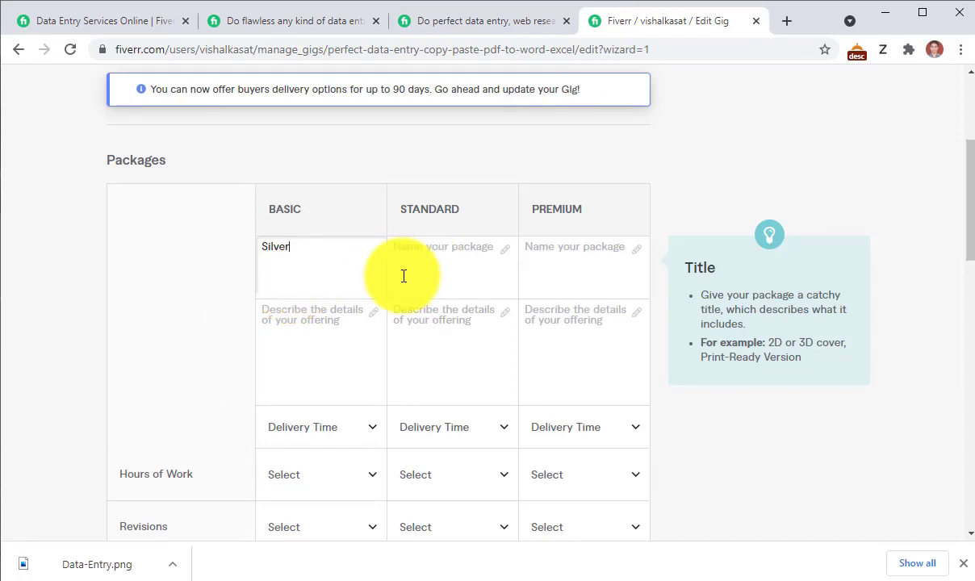
click(304, 331)
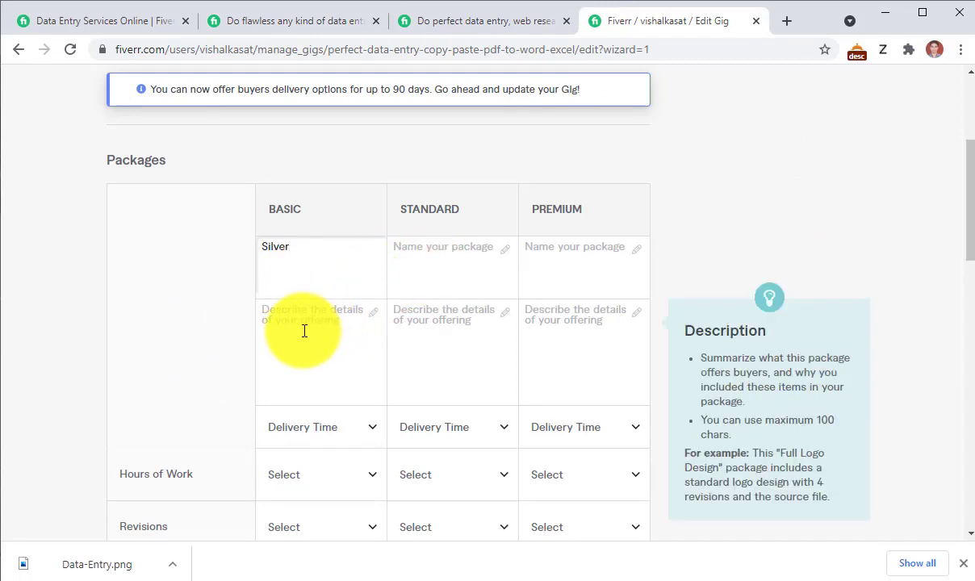
text(02 Hrs of Data entry)
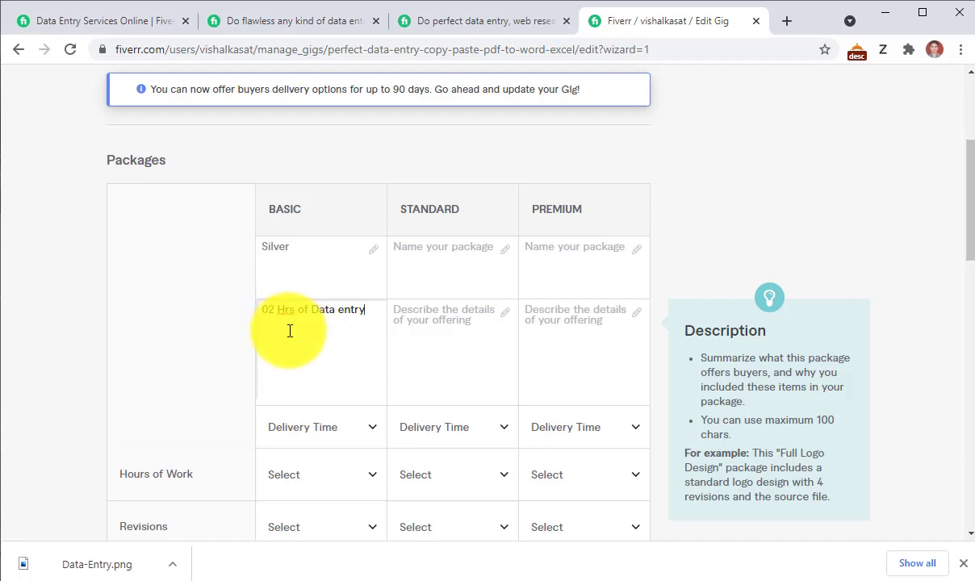
- Check the competing gig's Standard package and name the new gig's Standard package "Gold"
click(521, 24)
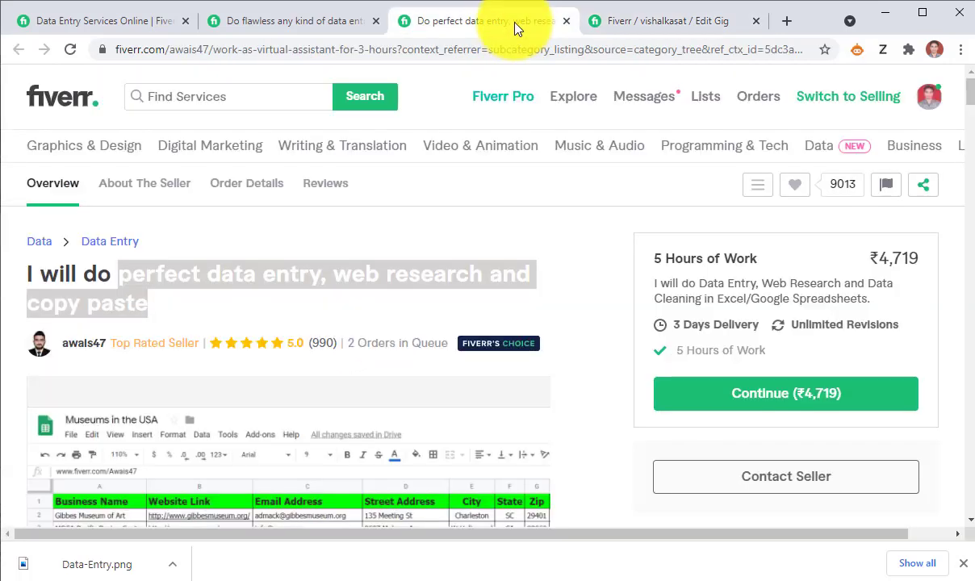
click(602, 21)
click(295, 21)
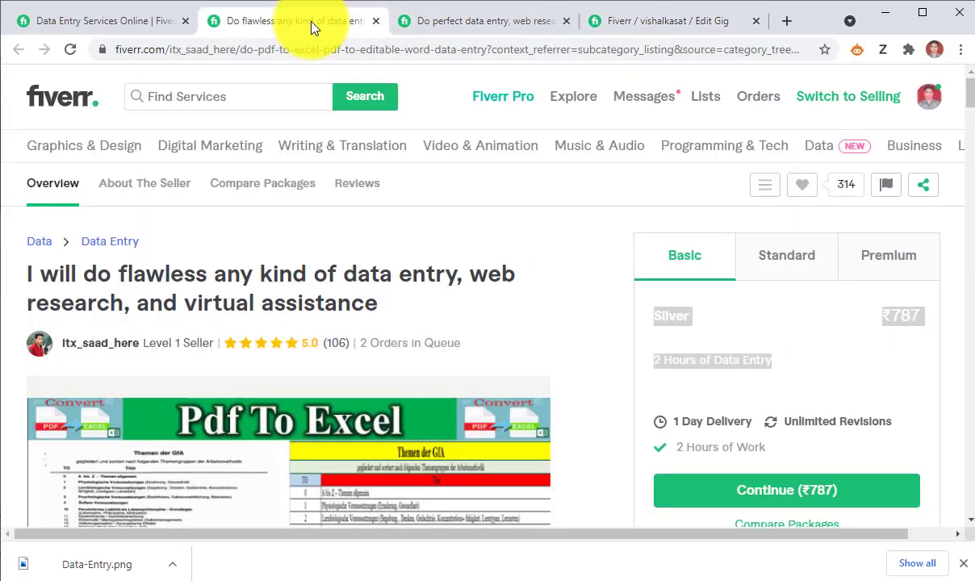
click(787, 256)
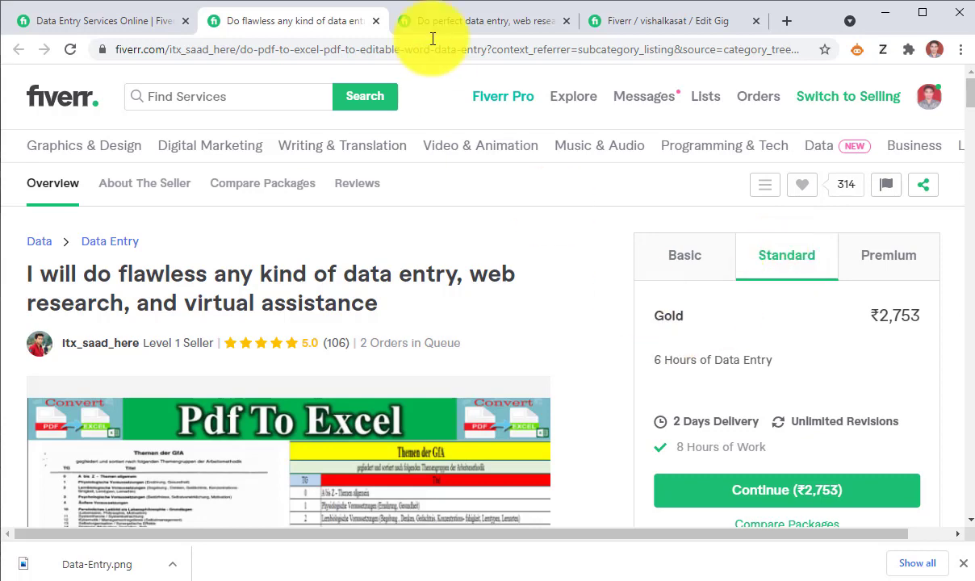
click(624, 24)
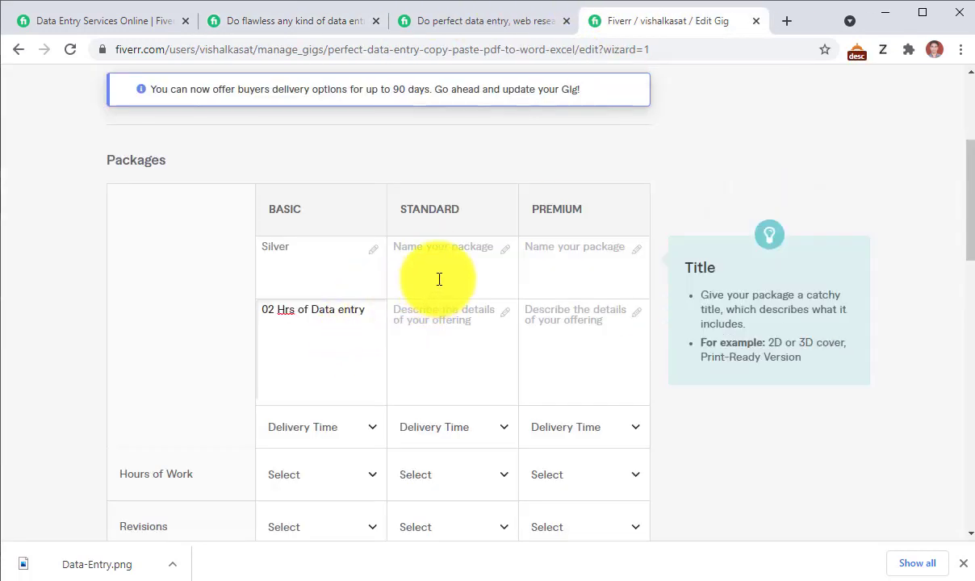
click(439, 279)
text(Gold)
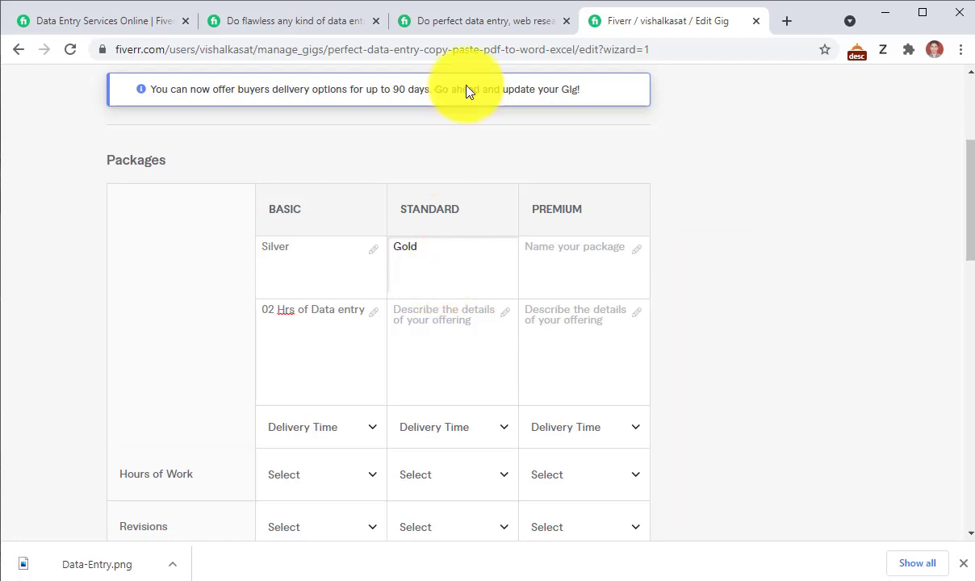
- Look over both competing gigs again and name the new gig's Premium package "Premium"
click(471, 25)
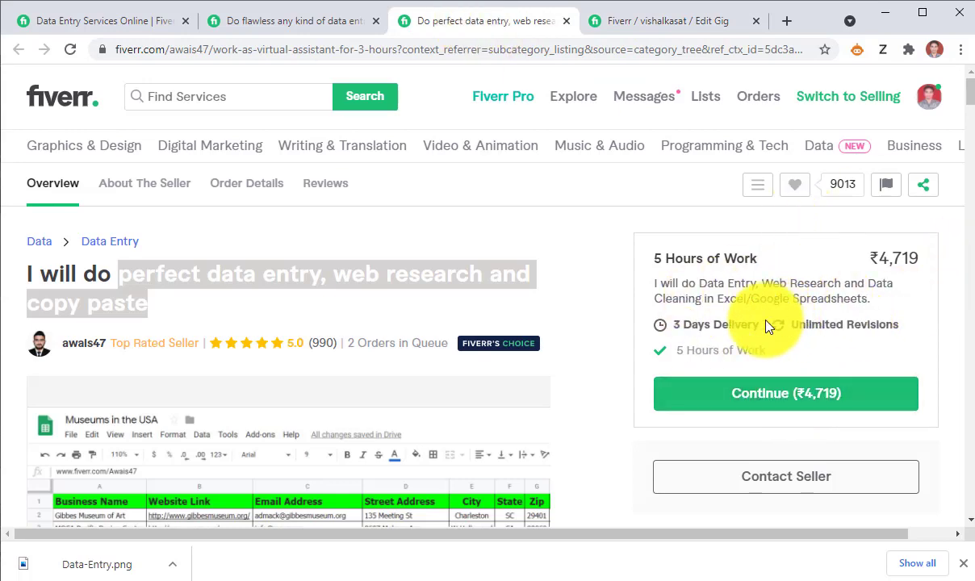
click(257, 21)
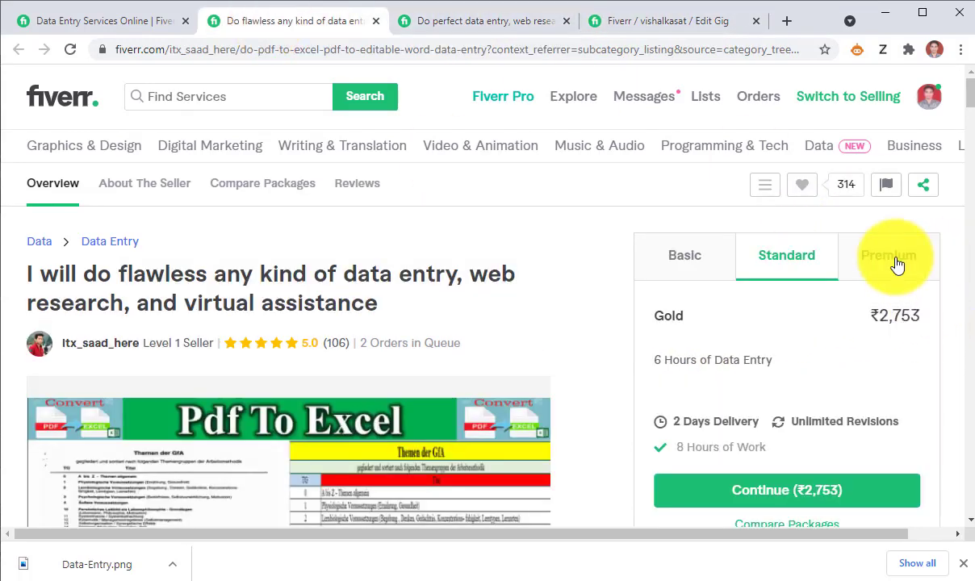
click(670, 21)
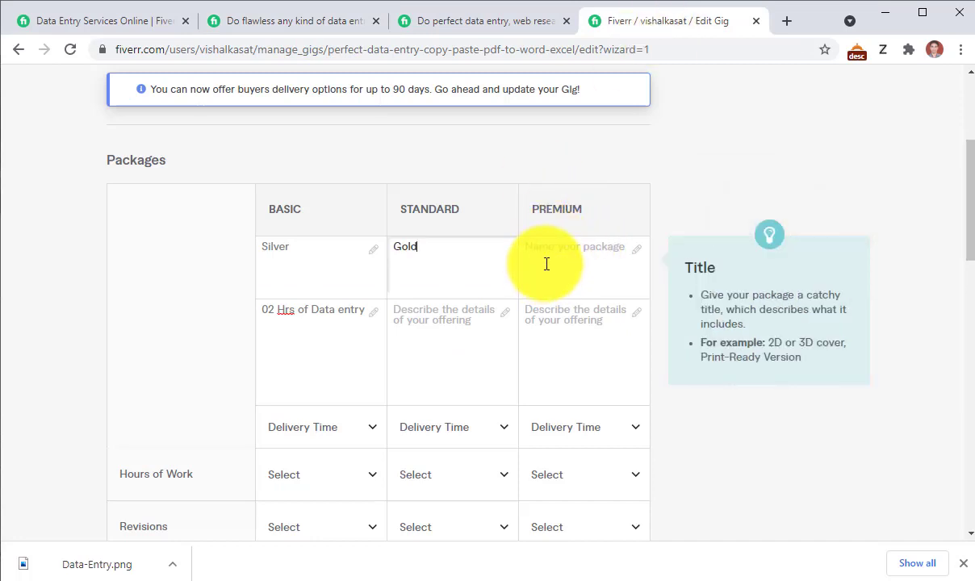
click(553, 269)
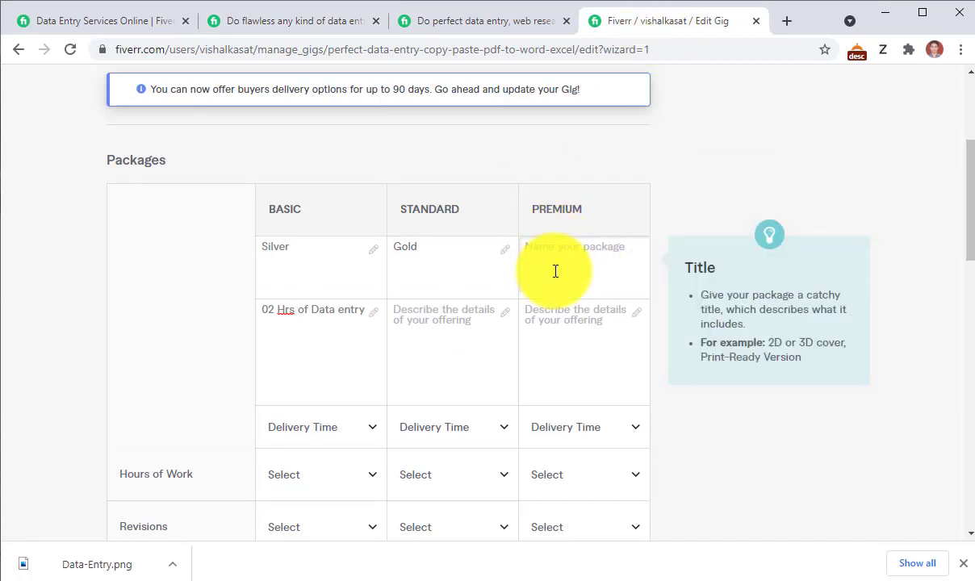
text(Premium)
- Compare the competing gigs' offers and describe the Standard package as "05 Hrs of Data Entry"
click(429, 315)
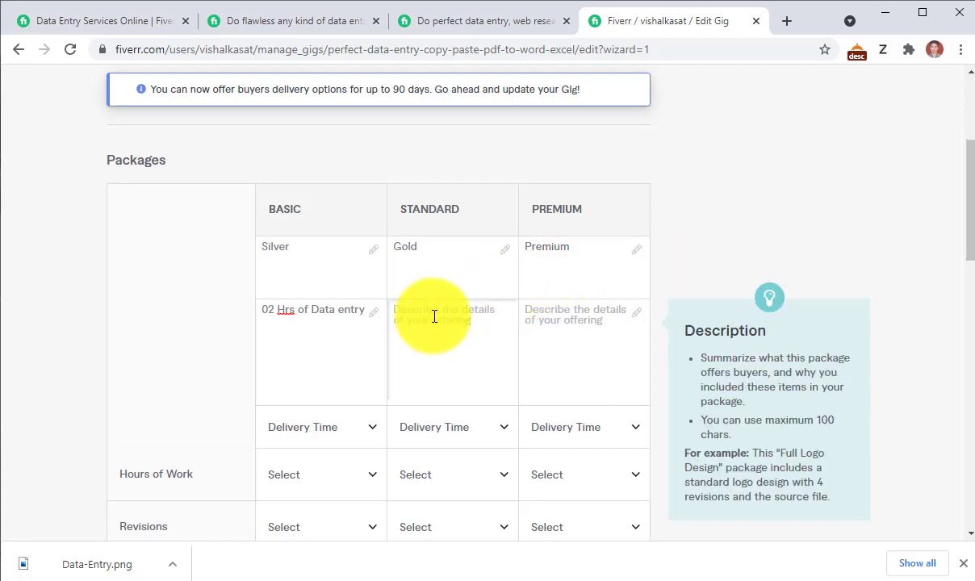
click(440, 13)
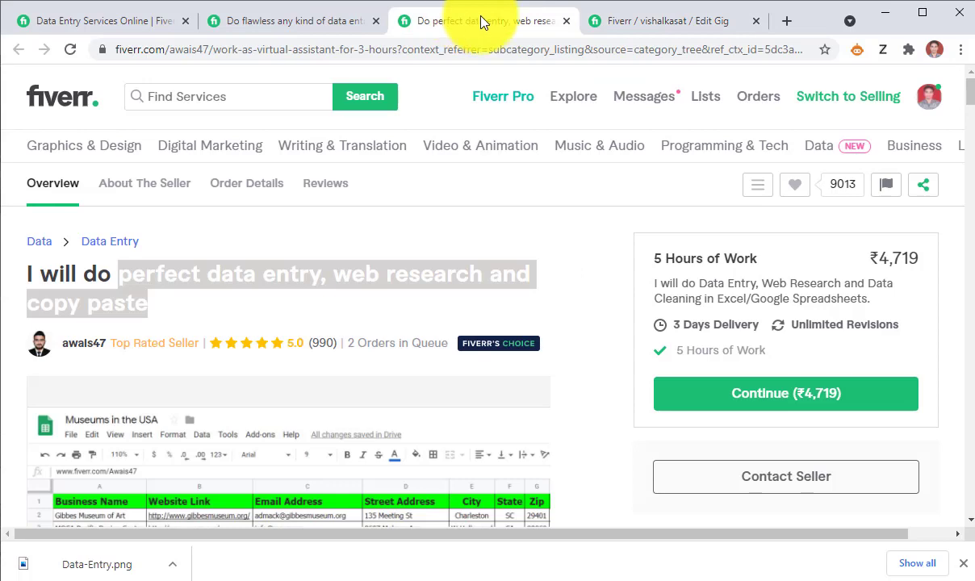
click(300, 16)
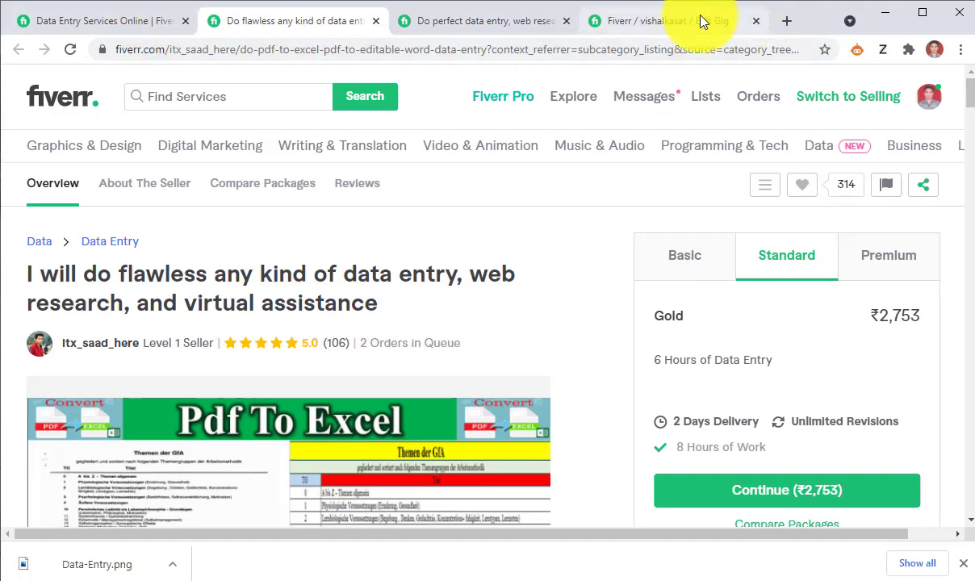
click(666, 17)
click(421, 323)
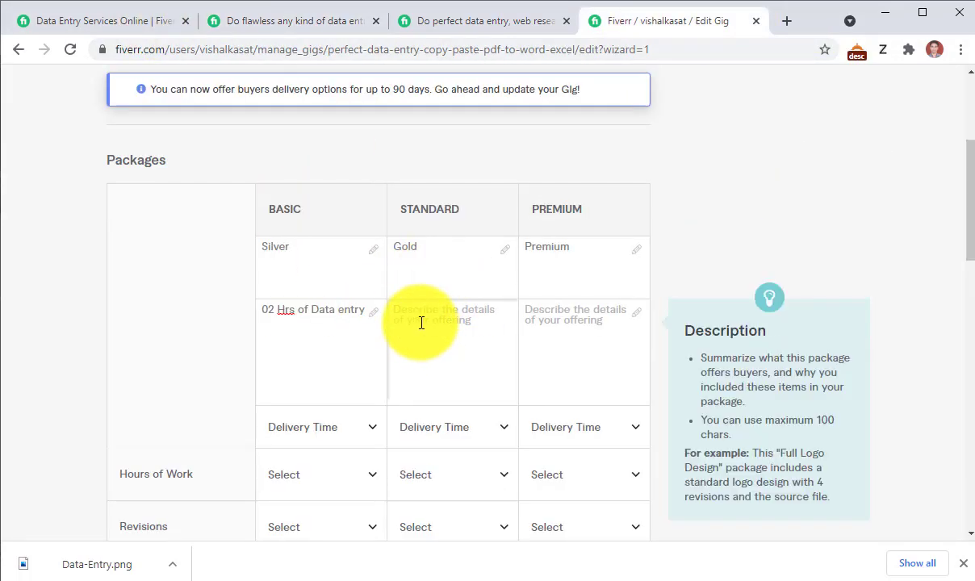
text(05 Hrs of Data Entry)
- Copy the description "Discuss before ordering." from the competing gig's Premium package into the new gig's Premium package description
click(562, 322)
click(496, 24)
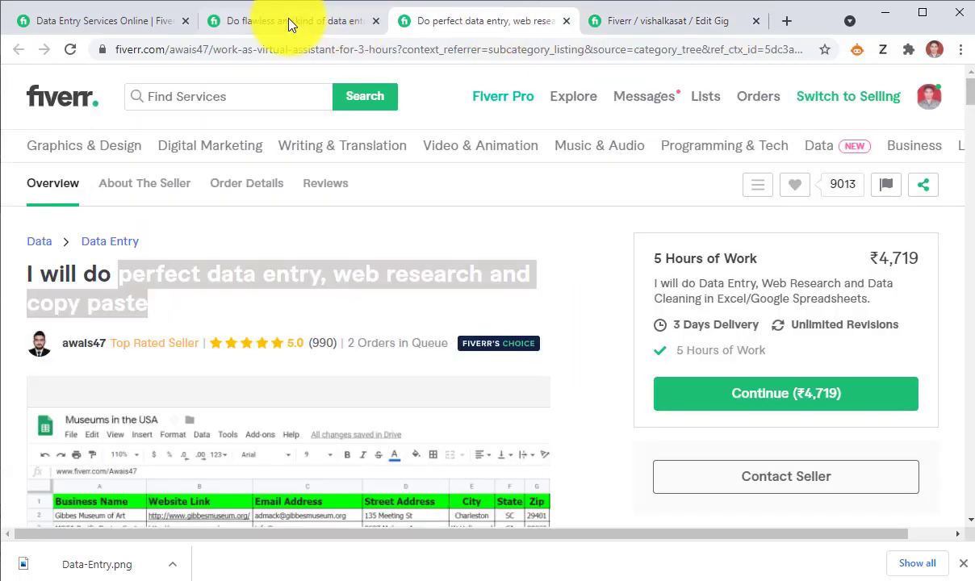
click(289, 22)
click(895, 269)
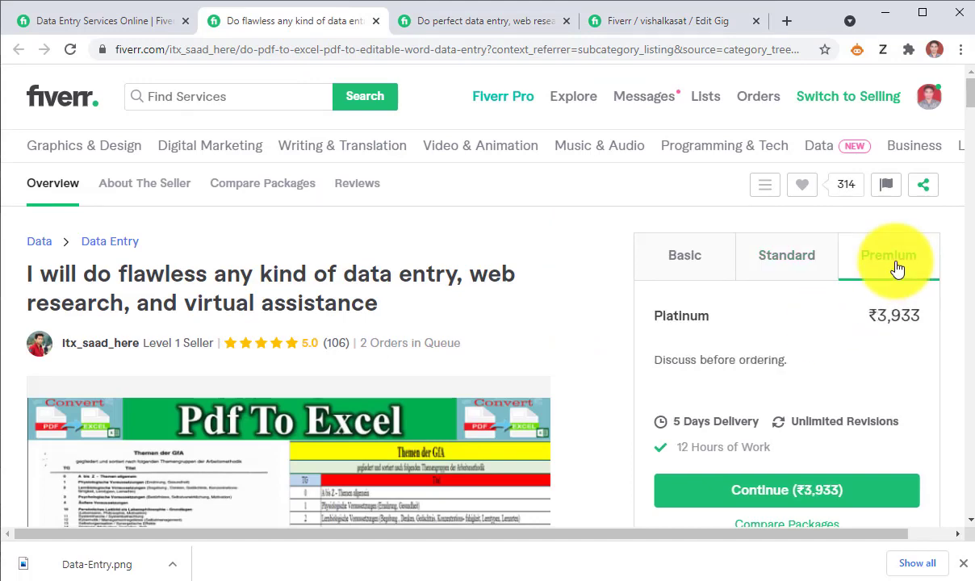
triple_click(699, 372)
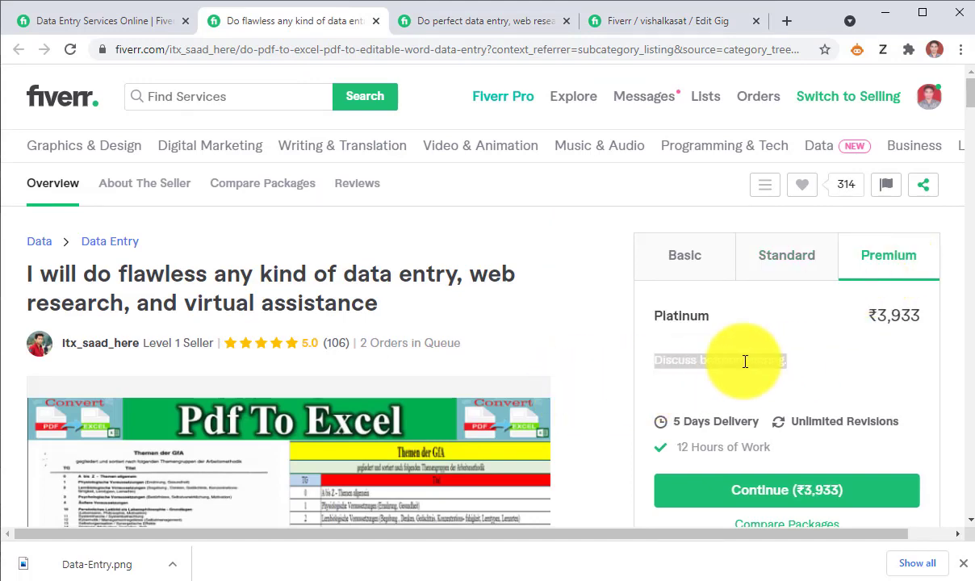
right_click(726, 361)
click(744, 371)
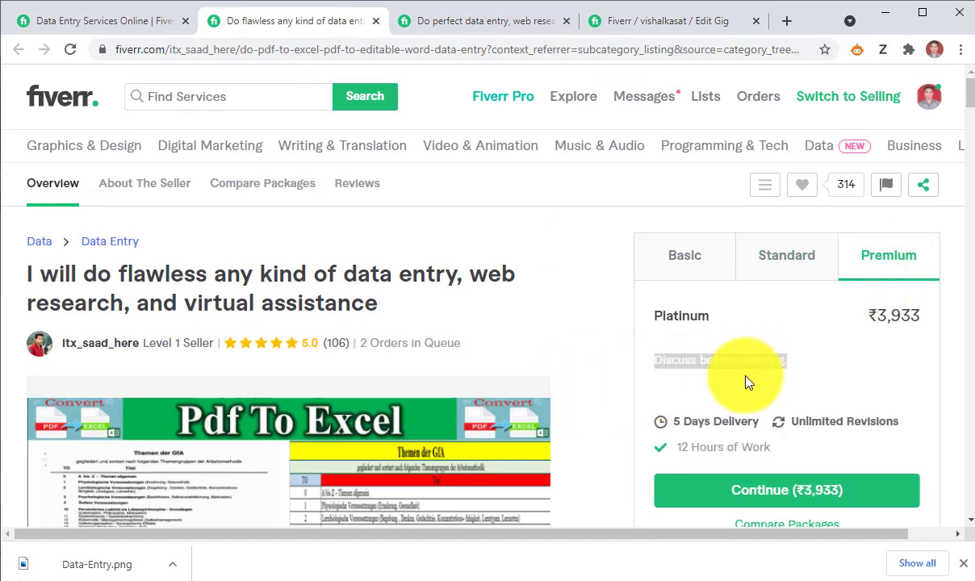
click(688, 22)
key(ctrl+v)
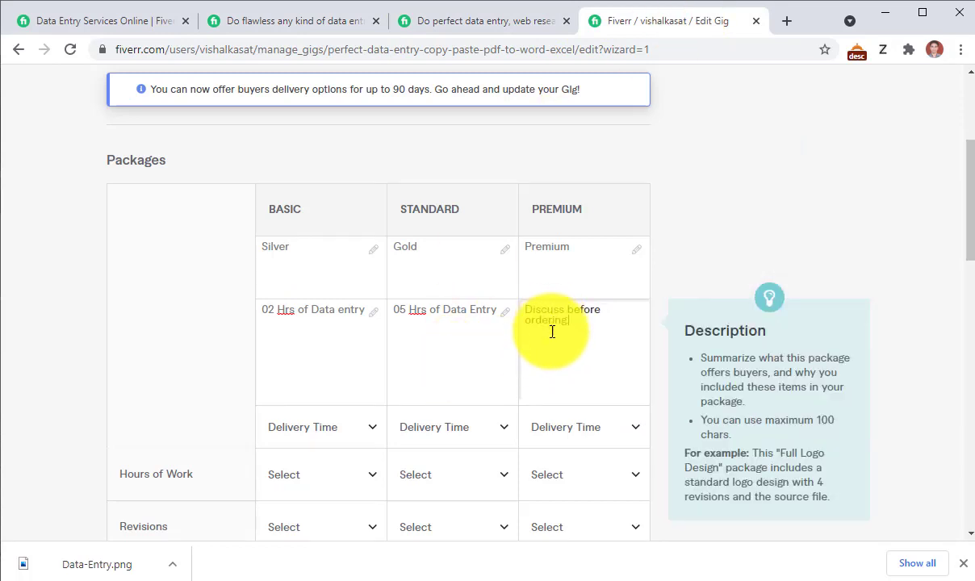
- Set the delivery time to 1 day for the Basic package and 2 days for the Standard package
scroll(533, 363, down, 1)
click(372, 355)
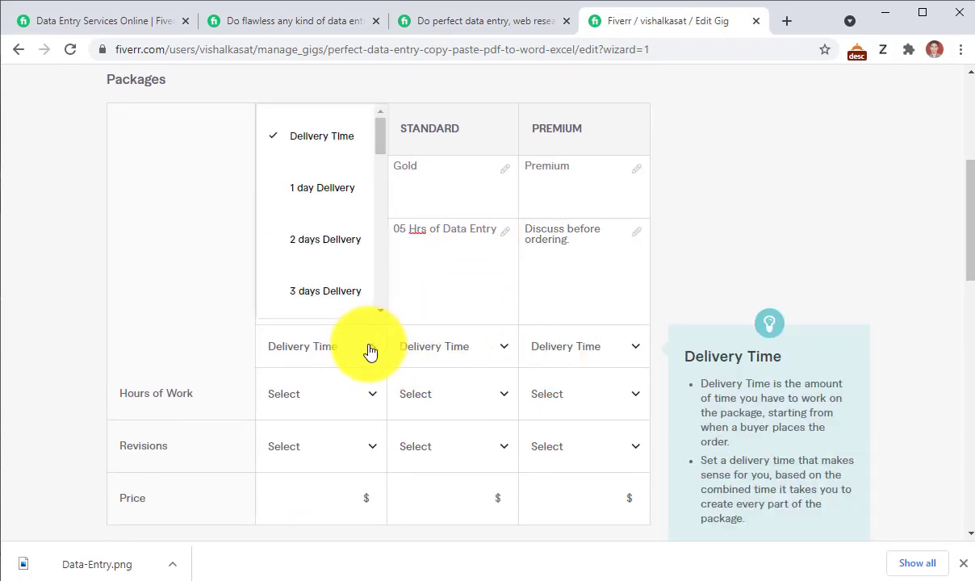
click(327, 188)
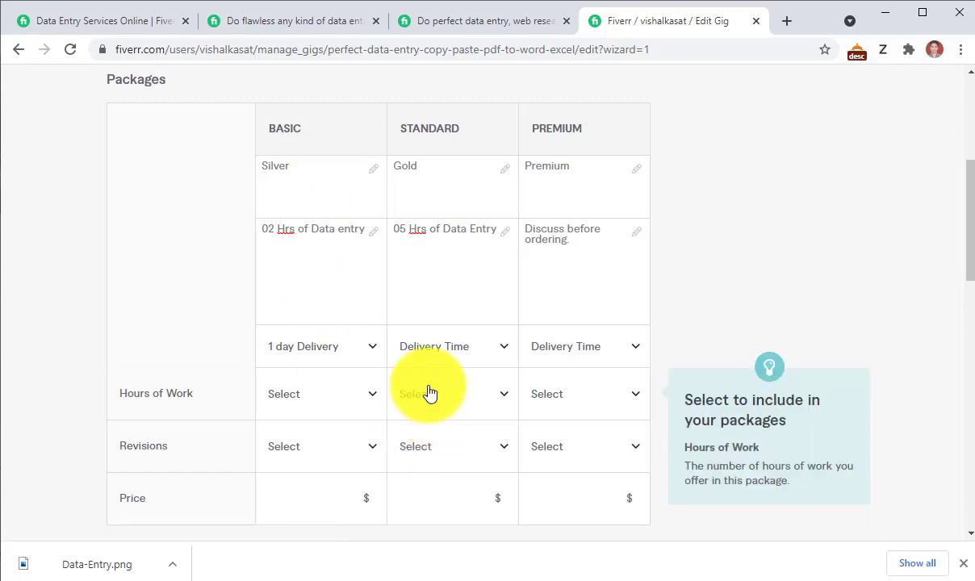
click(455, 355)
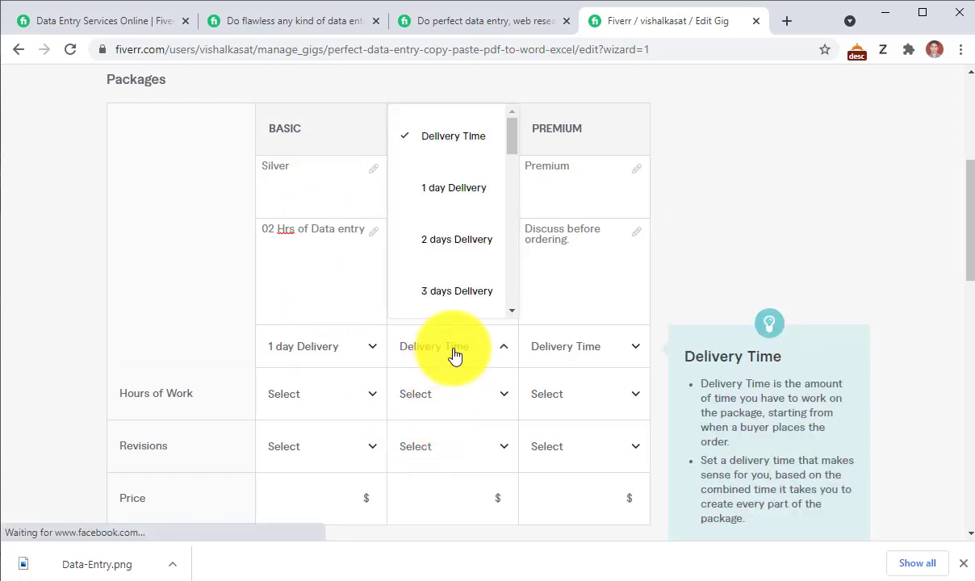
click(451, 242)
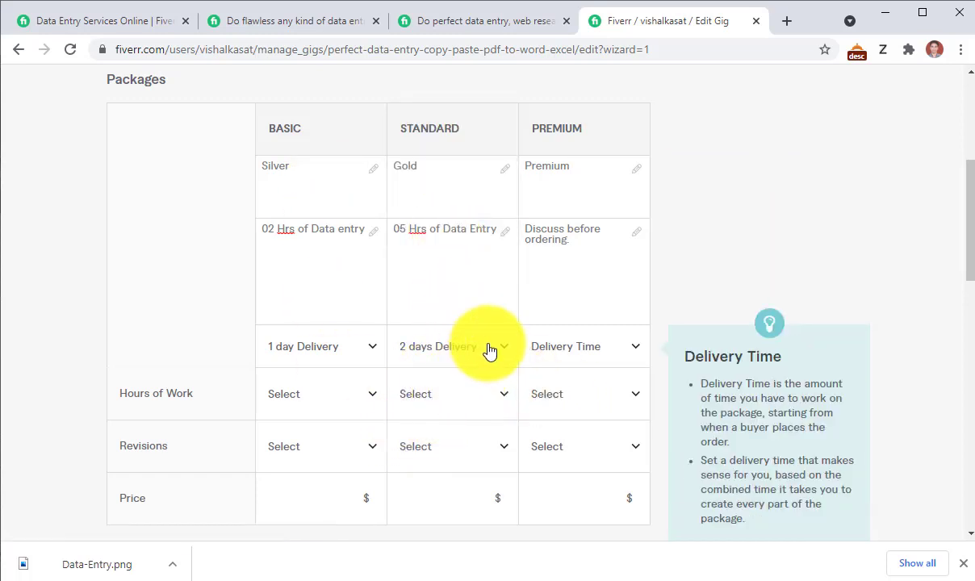
click(490, 350)
click(490, 350)
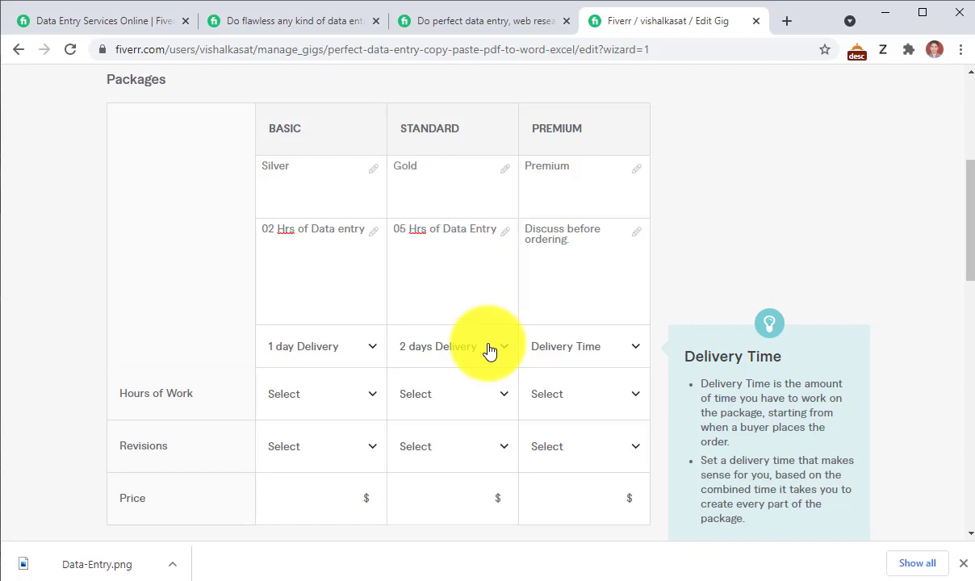
- Check the delivery times in both competing gigs and set the Premium package's delivery time to 4 days
click(626, 355)
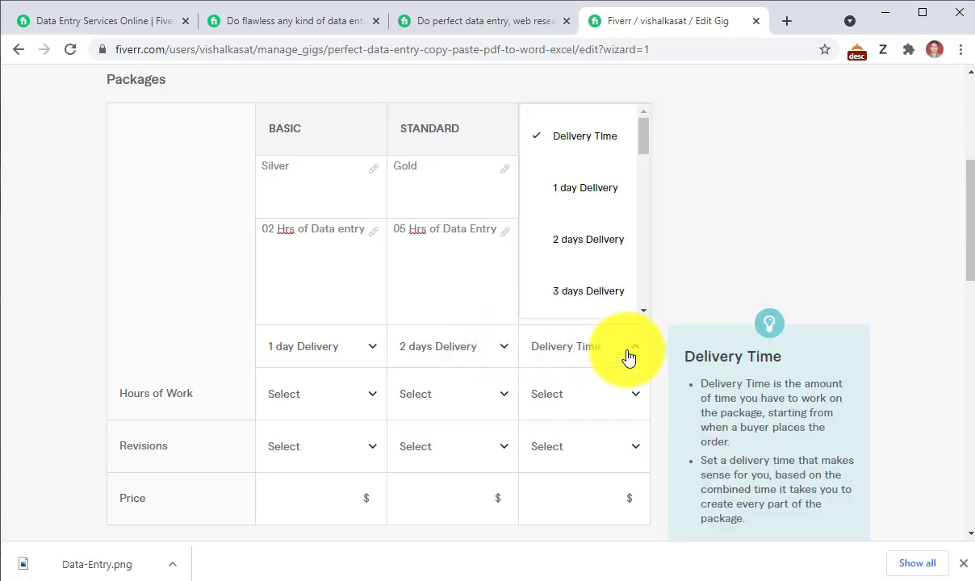
scroll(596, 259, down, 5)
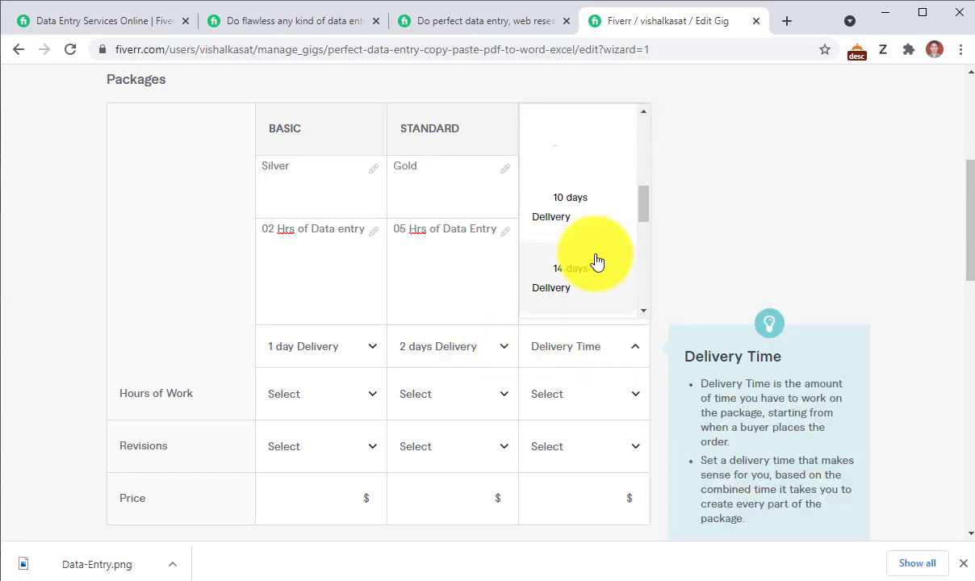
scroll(594, 261, up, 5)
click(474, 33)
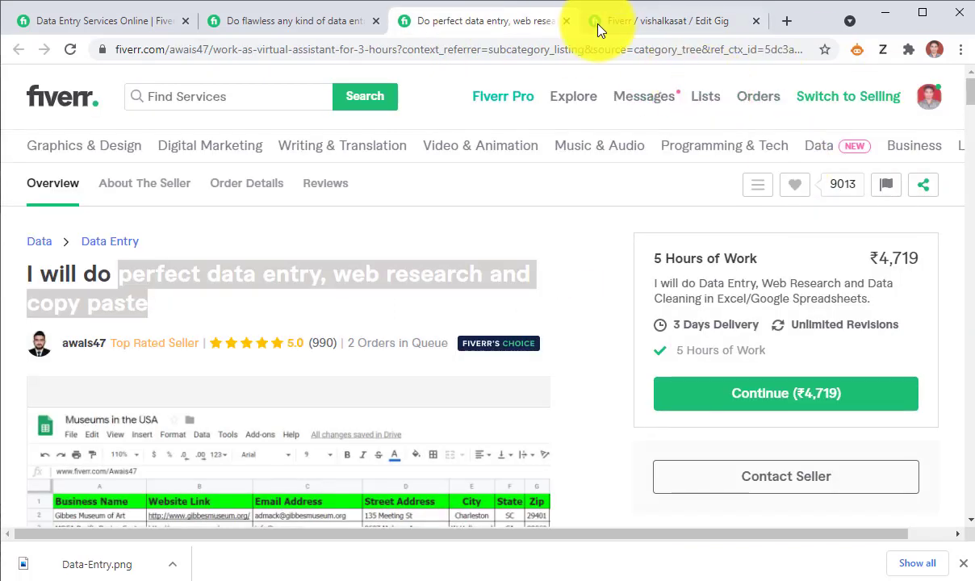
click(313, 22)
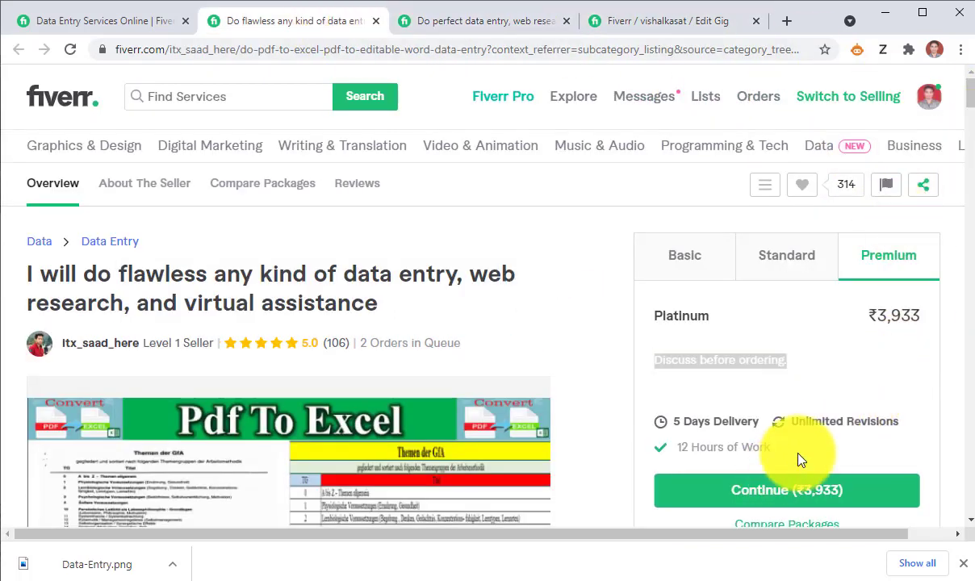
scroll(787, 444, down, 2)
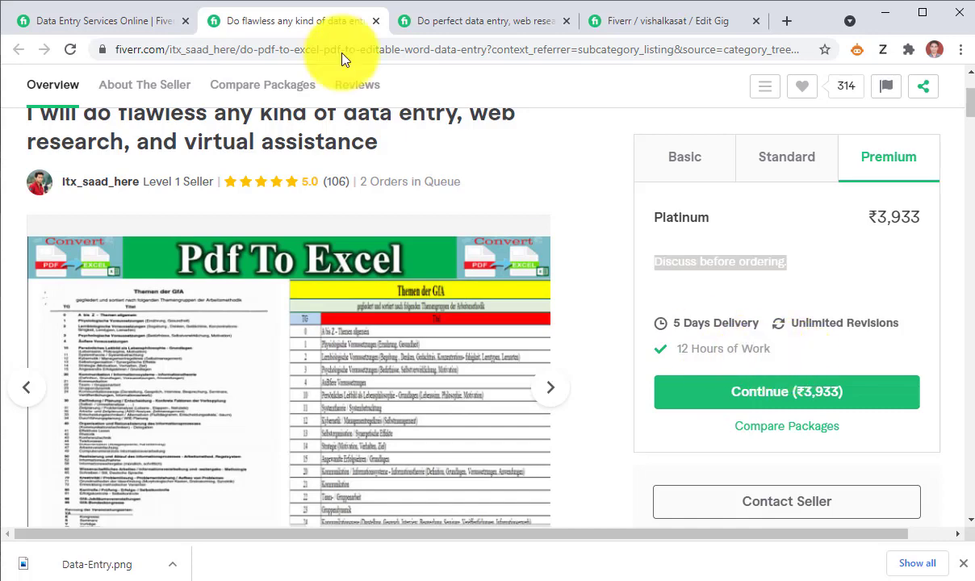
click(610, 18)
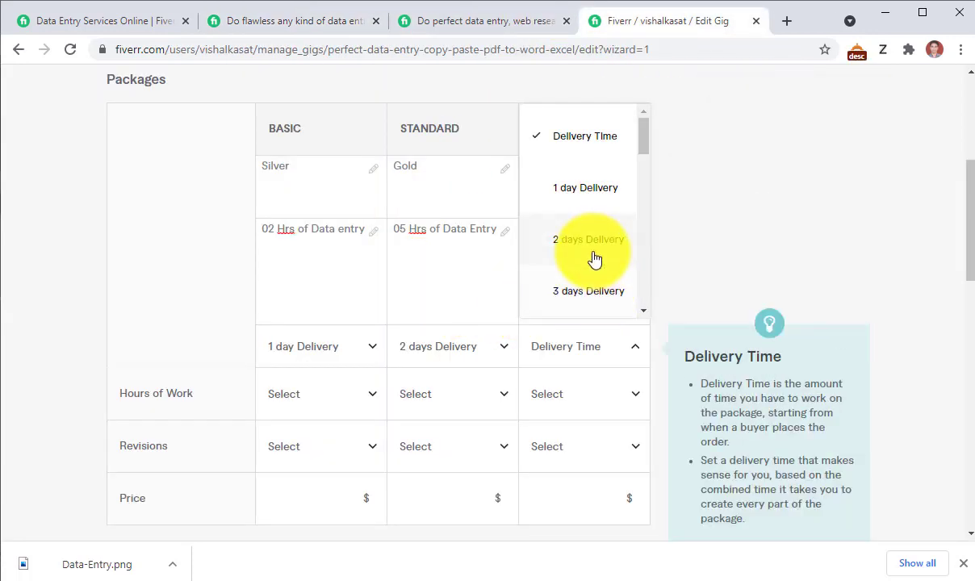
scroll(593, 256, down, 2)
click(587, 263)
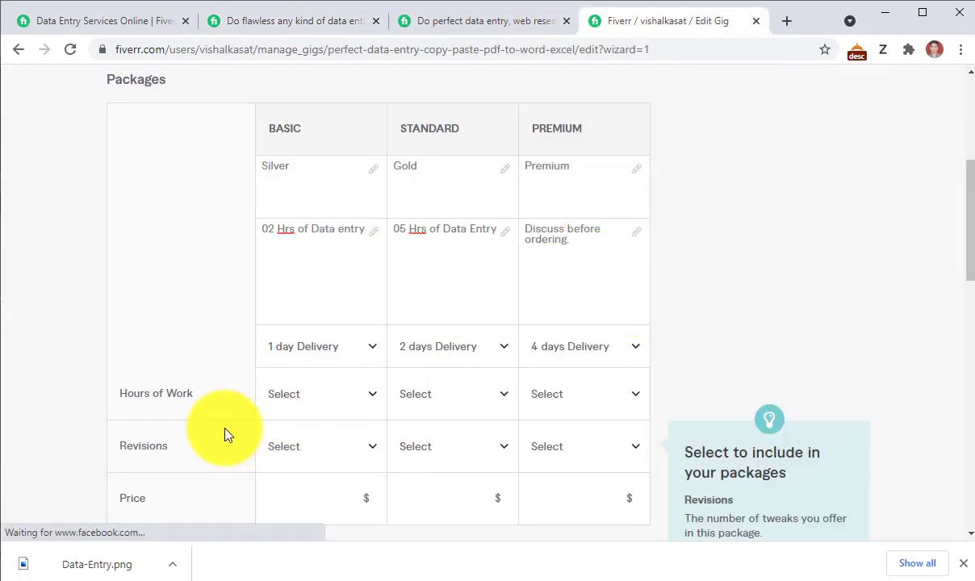
- Compare the hours of work in both competing gigs and set the Basic package's hours of work to 2
click(318, 403)
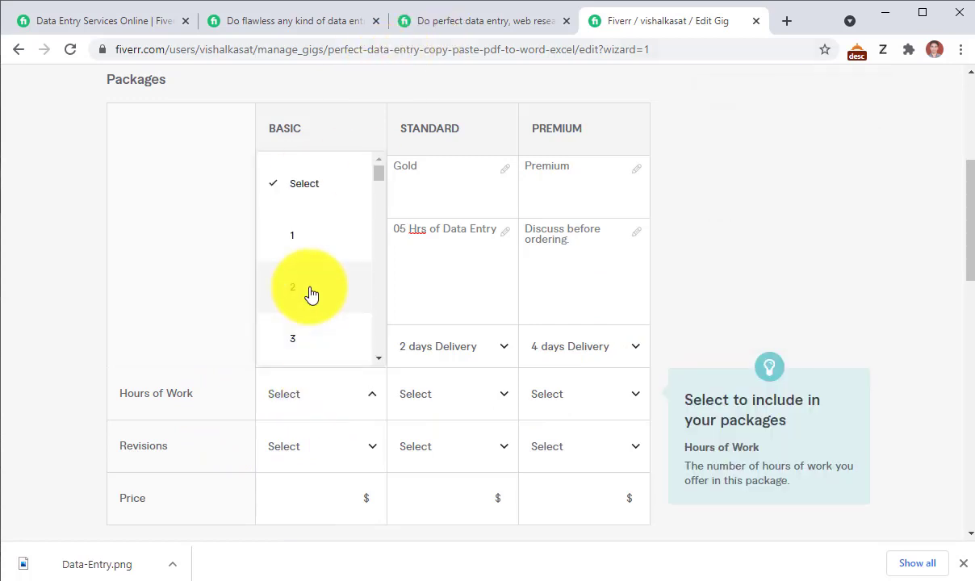
scroll(311, 295, down, 2)
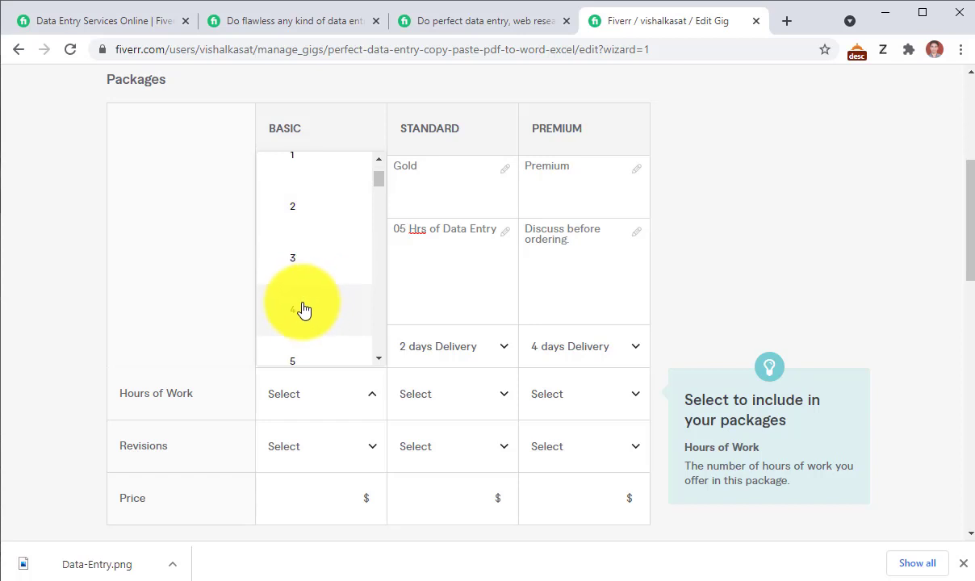
click(453, 18)
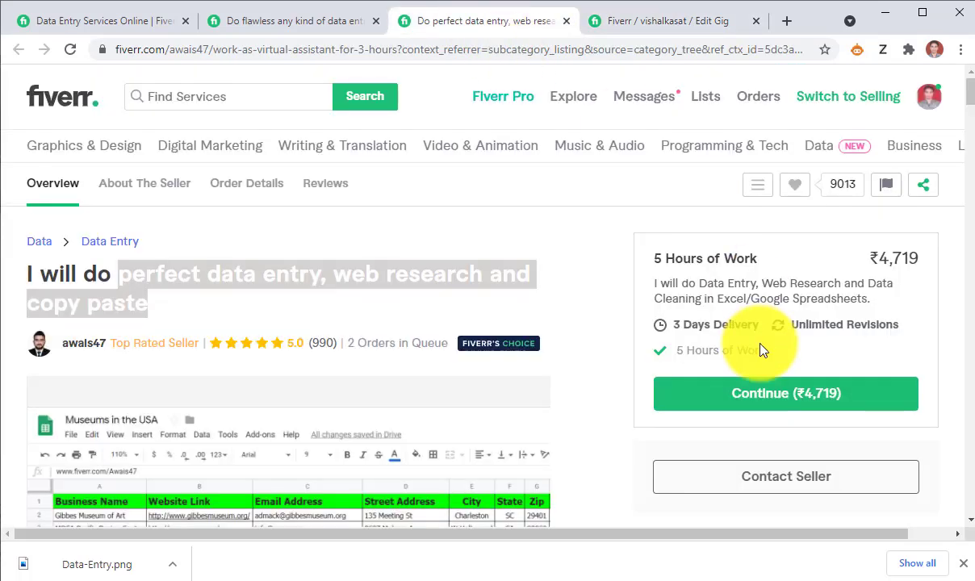
click(288, 22)
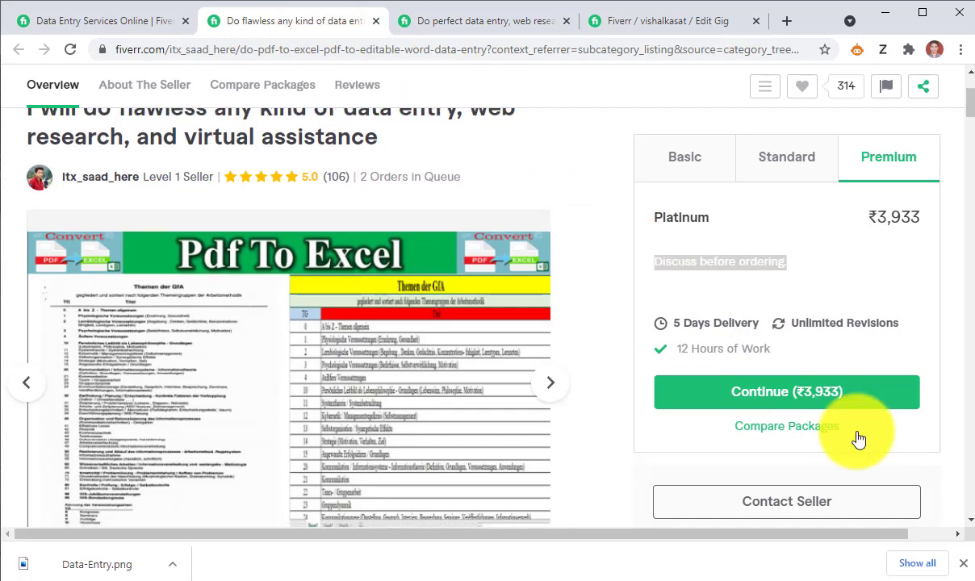
scroll(722, 377, down, 2)
scroll(677, 348, up, 3)
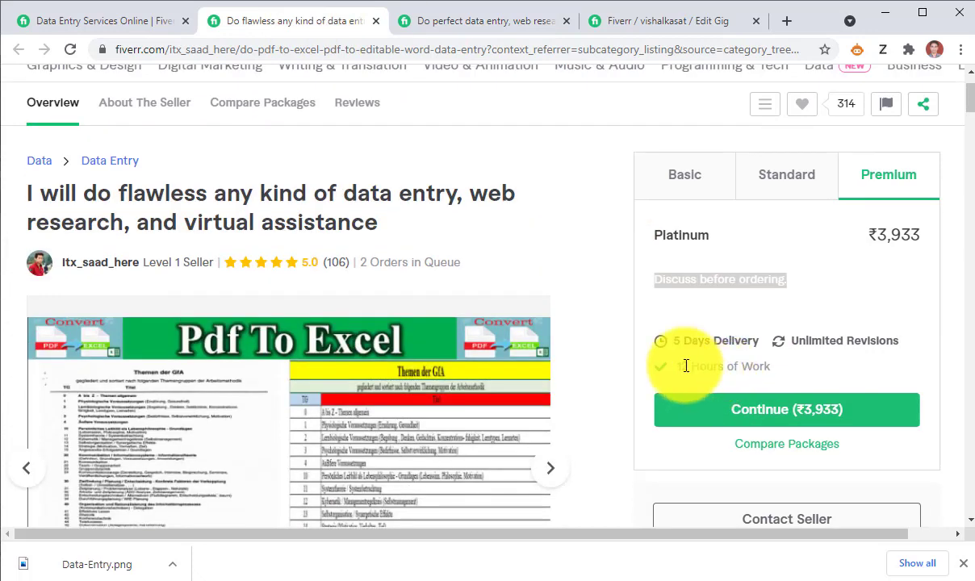
drag(685, 365, 772, 367)
click(682, 179)
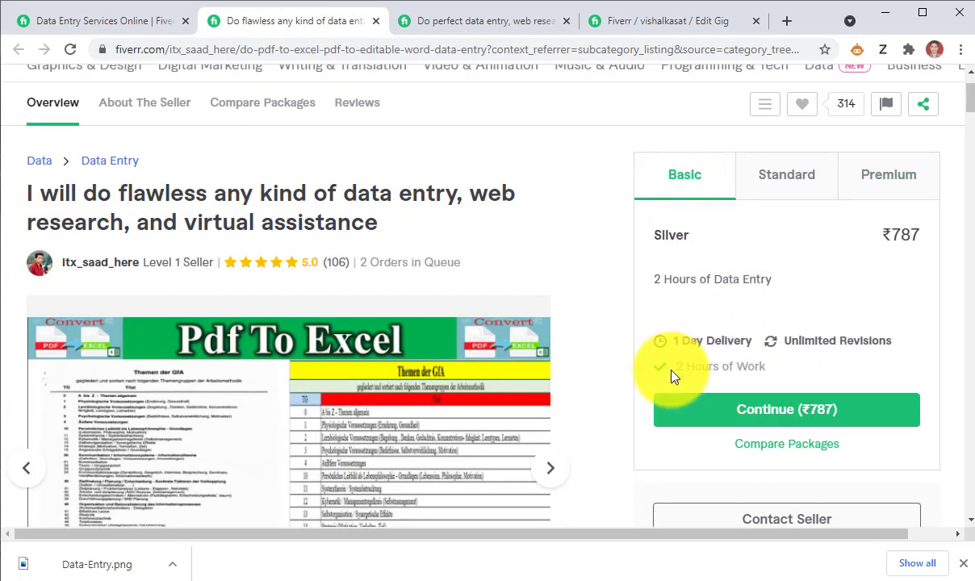
drag(675, 366, 775, 369)
click(641, 22)
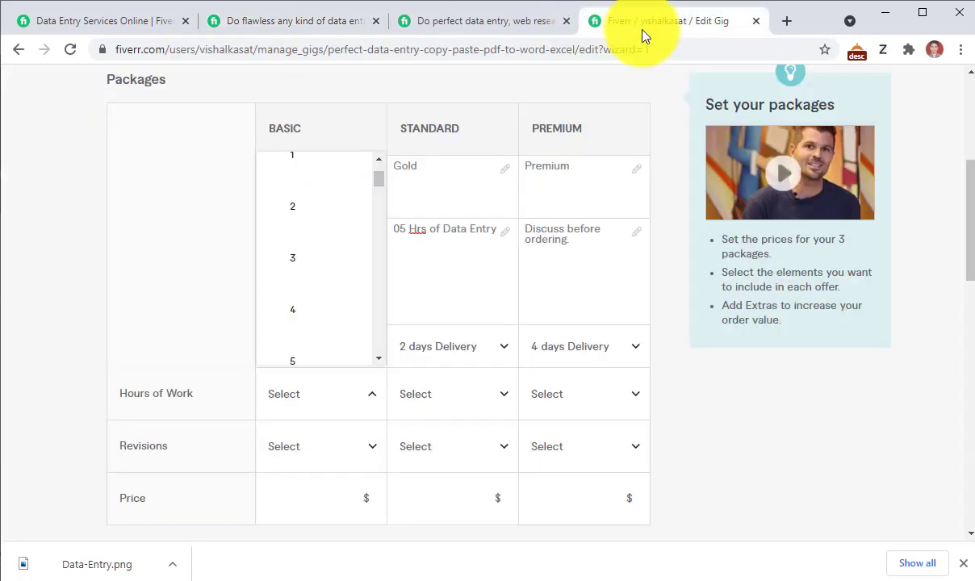
click(298, 211)
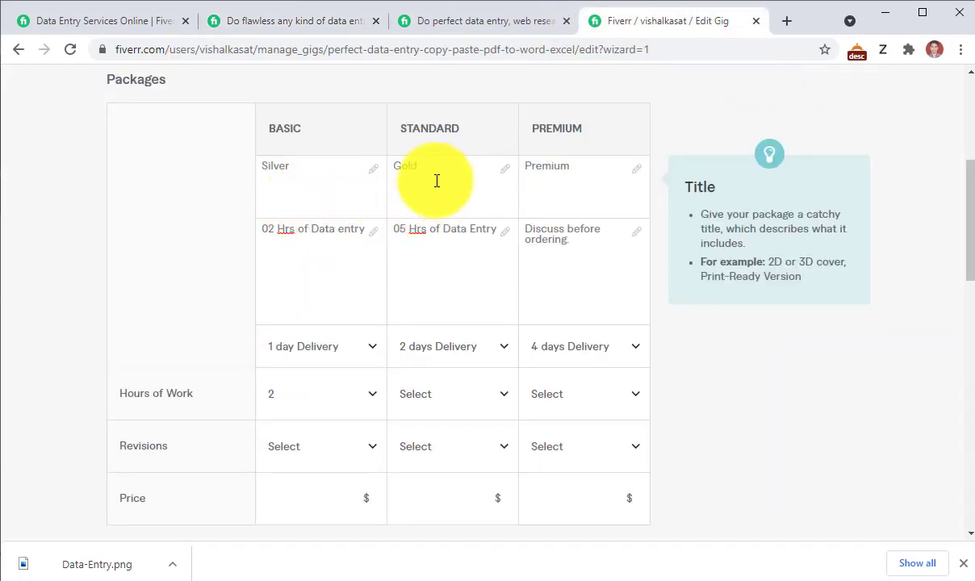
- Set the Standard package's hours of work to 4
click(456, 394)
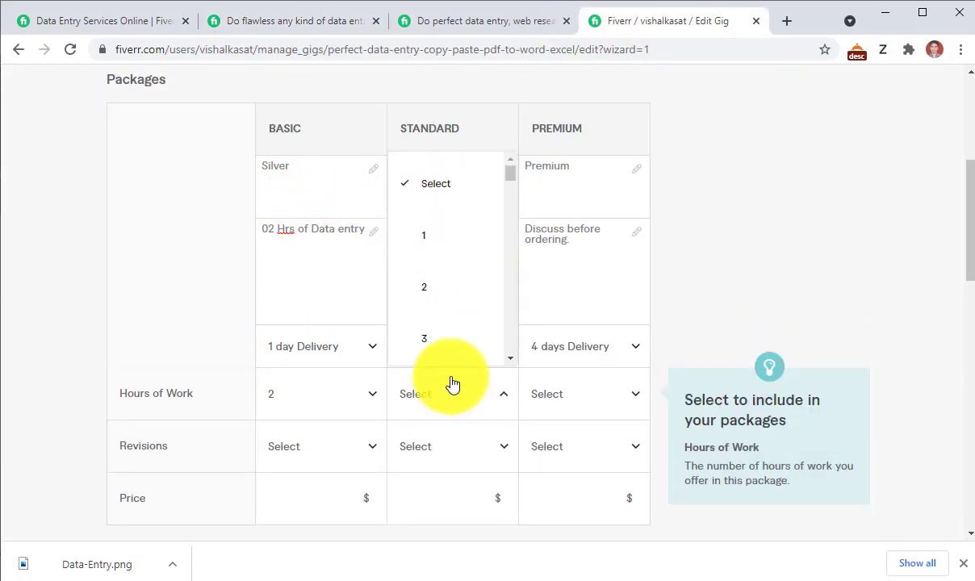
scroll(451, 327, down, 1)
click(440, 319)
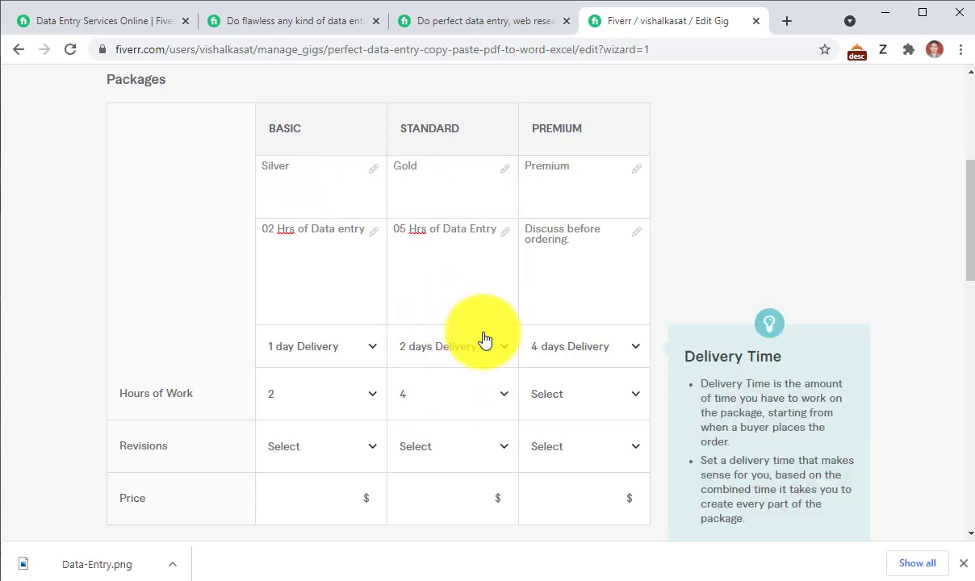
- Set the Premium package's hours of work to 12
click(578, 397)
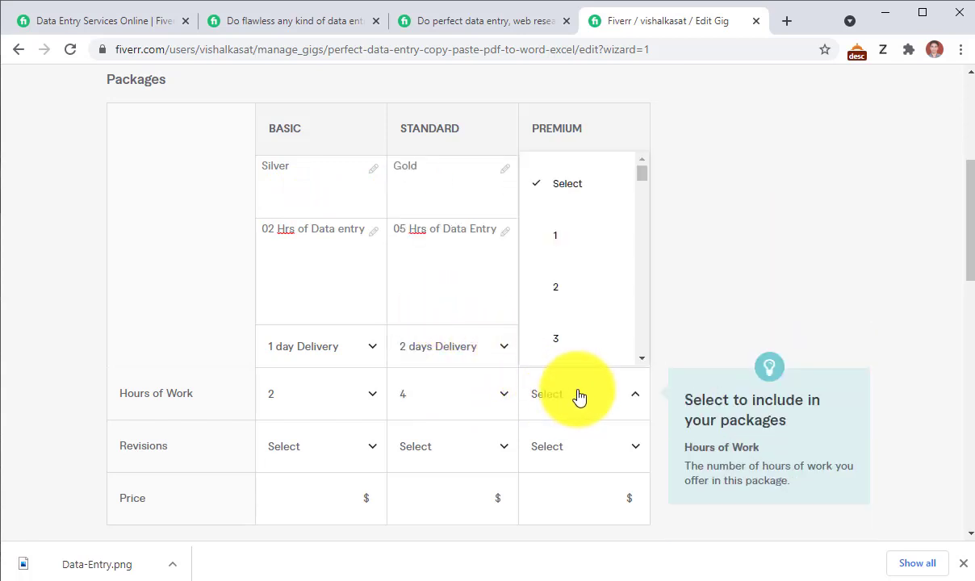
scroll(581, 300, down, 3)
scroll(581, 299, down, 3)
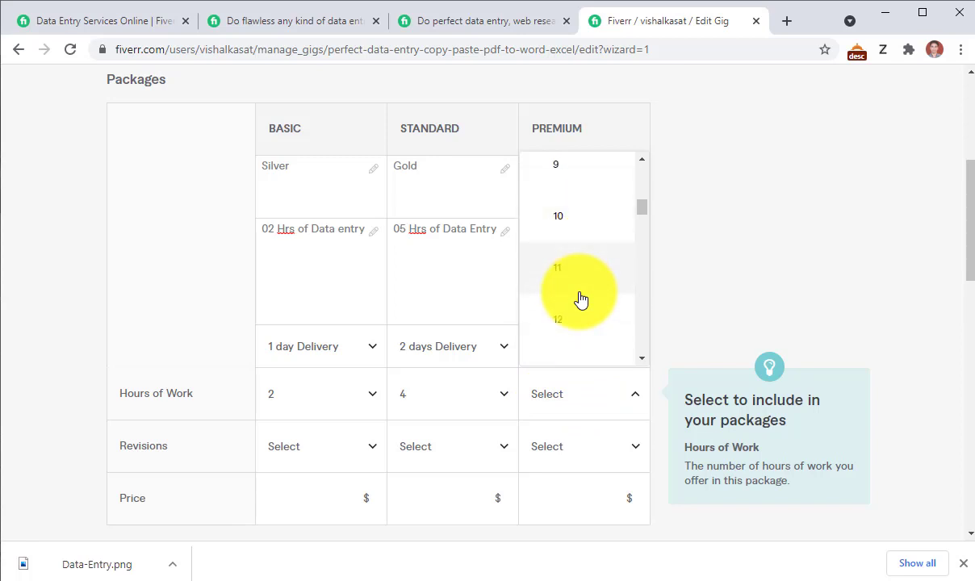
click(581, 321)
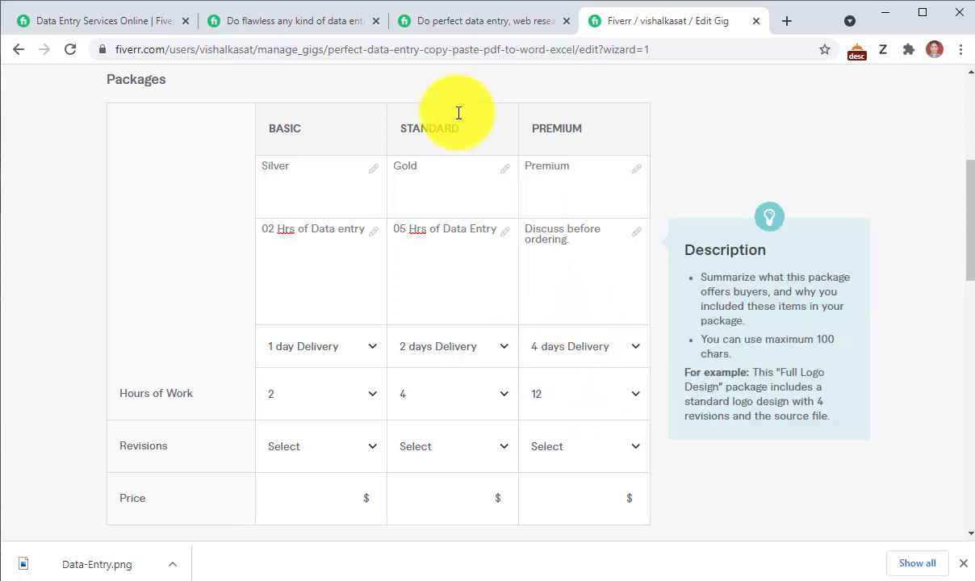
- Review the hours of work in the competing gig's three packages and set the new gig's Standard package to 6 hours
click(483, 20)
click(295, 24)
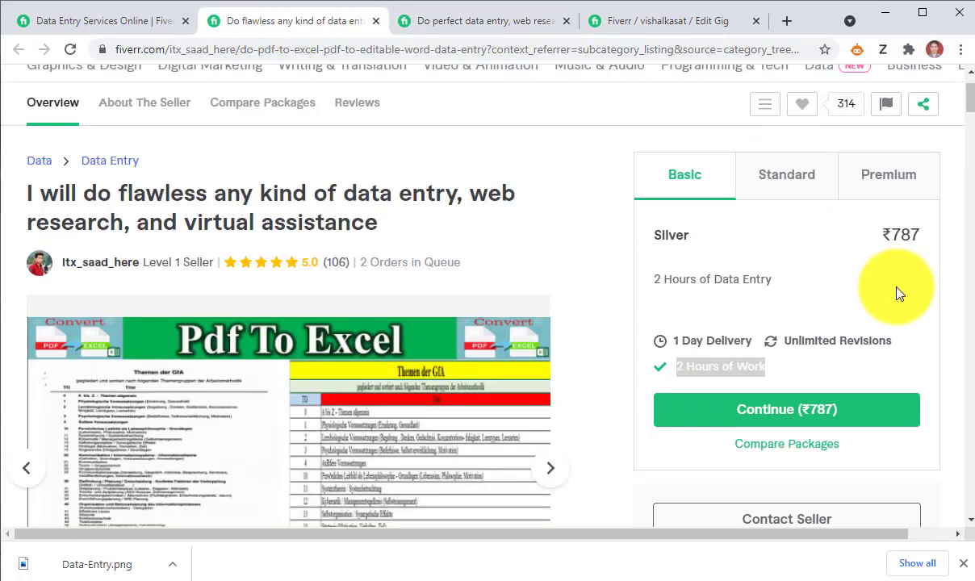
click(883, 184)
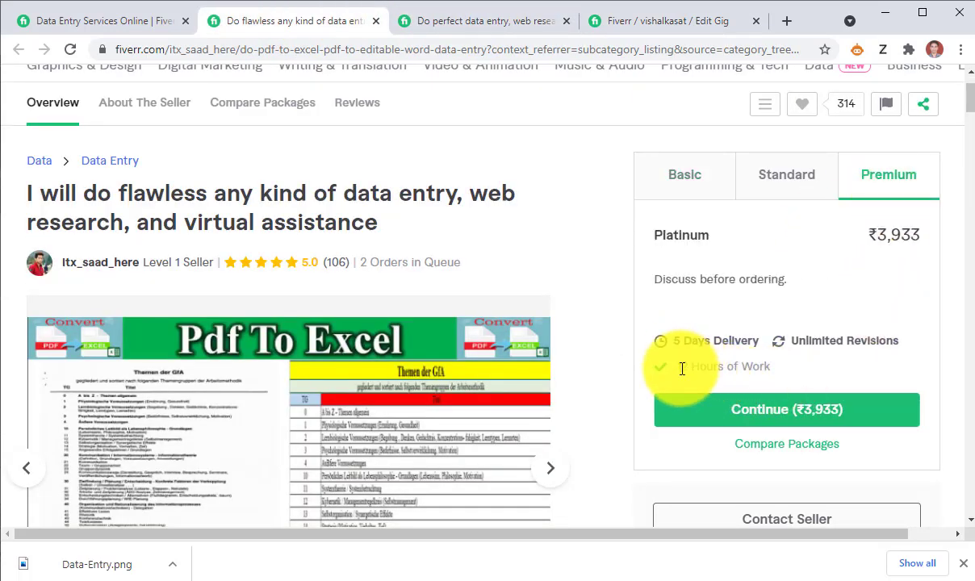
click(789, 180)
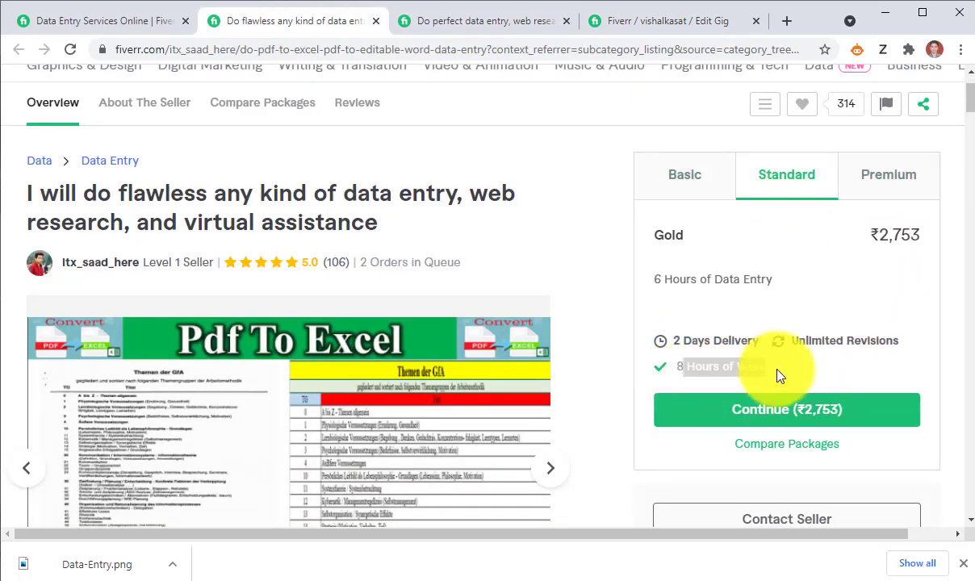
click(682, 187)
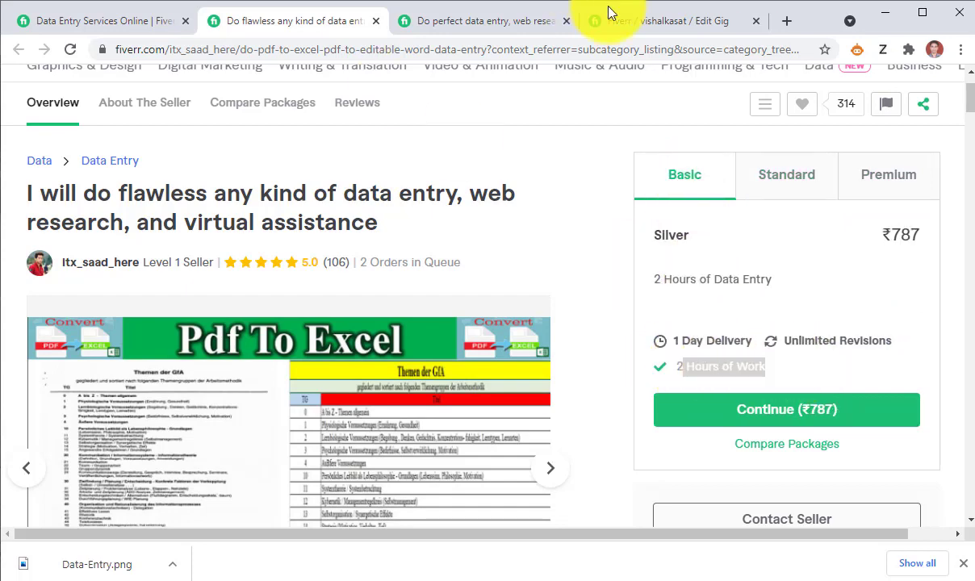
click(678, 21)
click(481, 401)
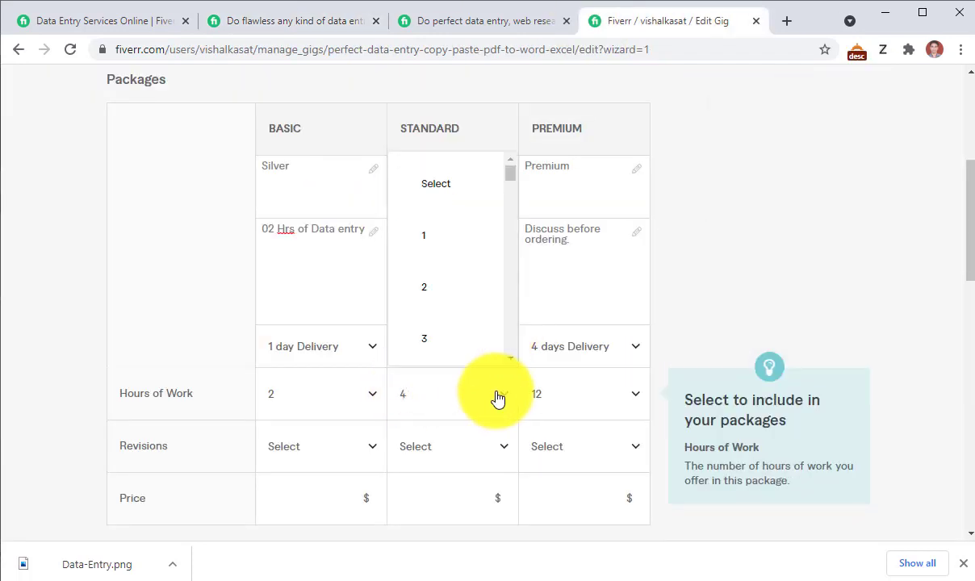
scroll(462, 343, down, 2)
scroll(448, 351, down, 1)
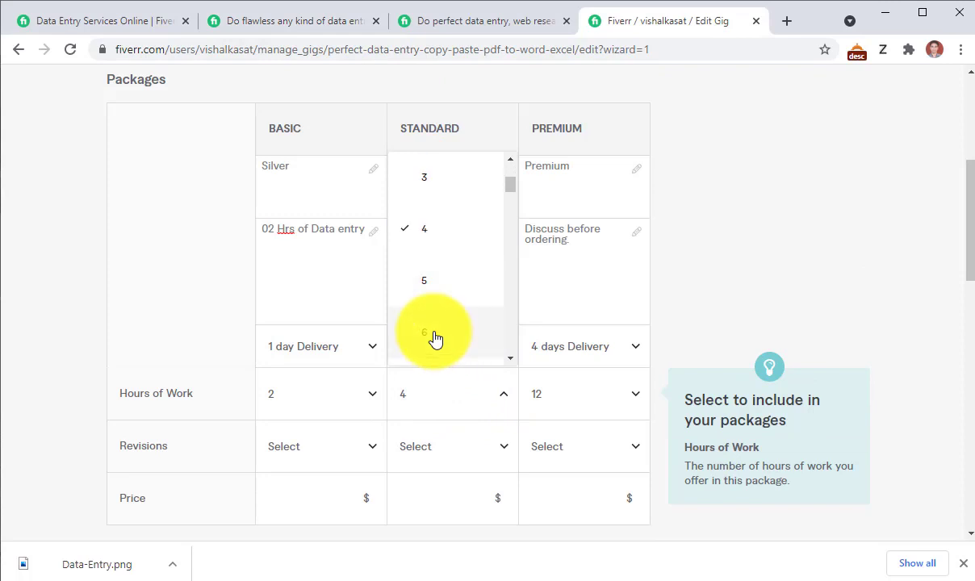
click(431, 337)
- Check the revisions offered in both competing gigs and set the new gig's Basic package revisions to Unlimited
scroll(494, 391, down, 1)
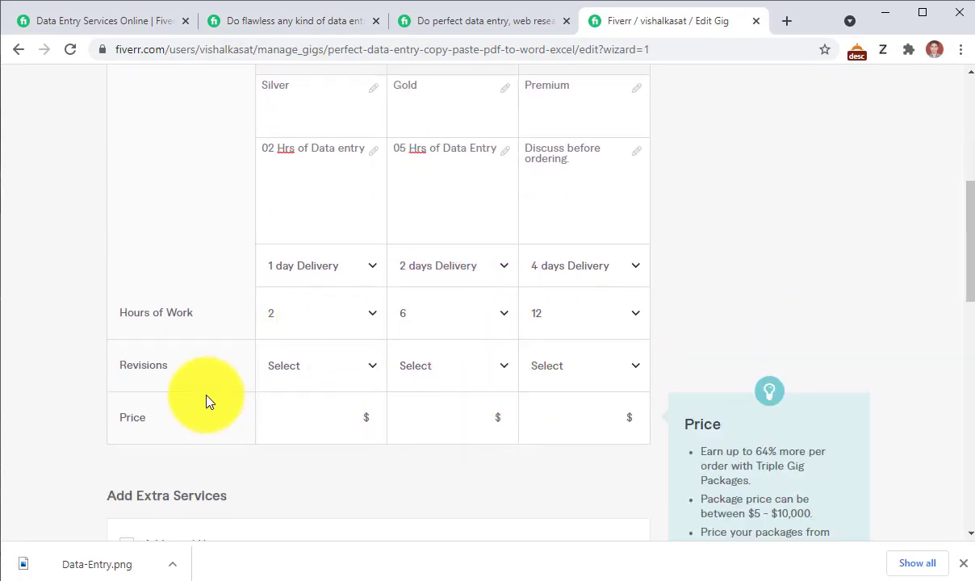
click(361, 374)
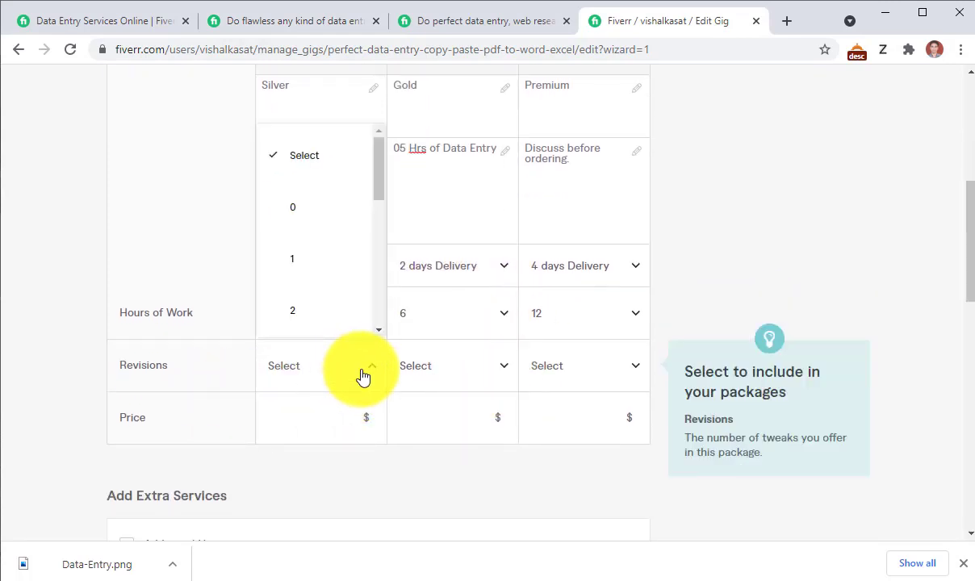
click(452, 21)
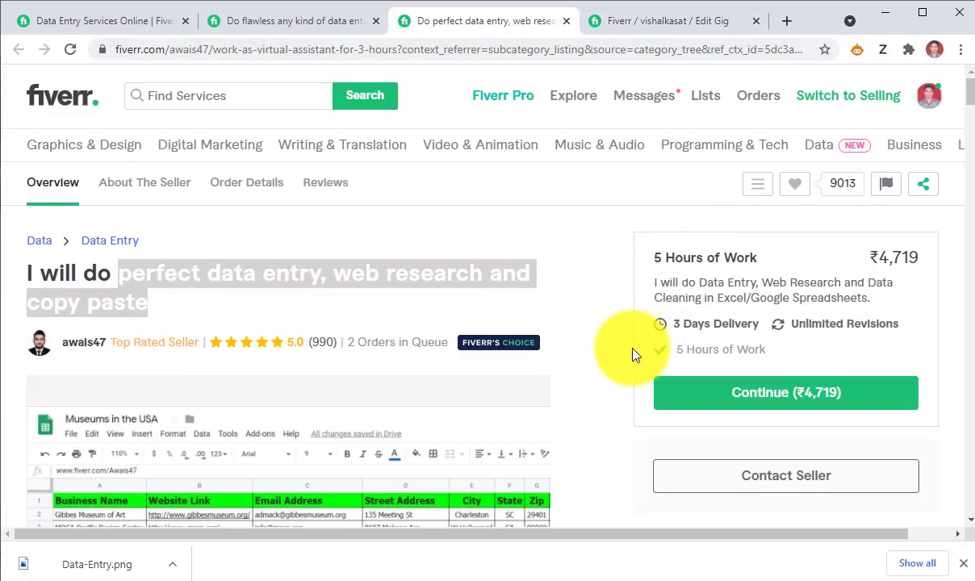
scroll(634, 355, down, 3)
scroll(633, 355, up, 3)
click(298, 23)
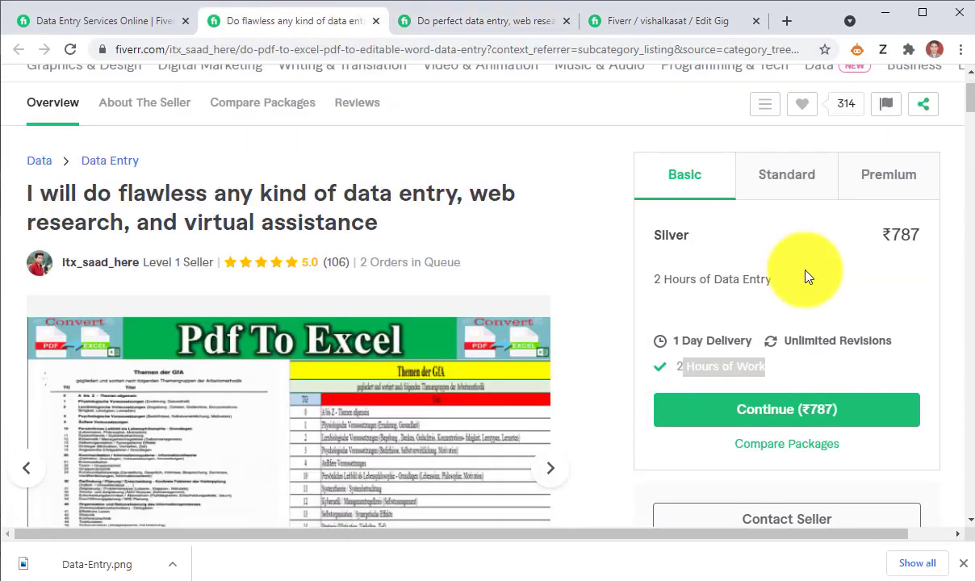
scroll(787, 298, down, 3)
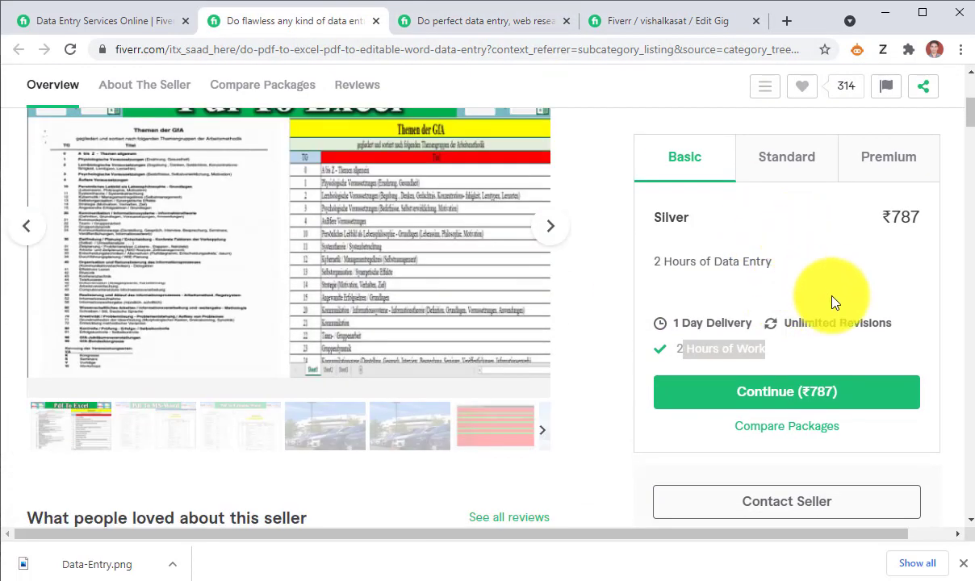
drag(813, 323, 888, 321)
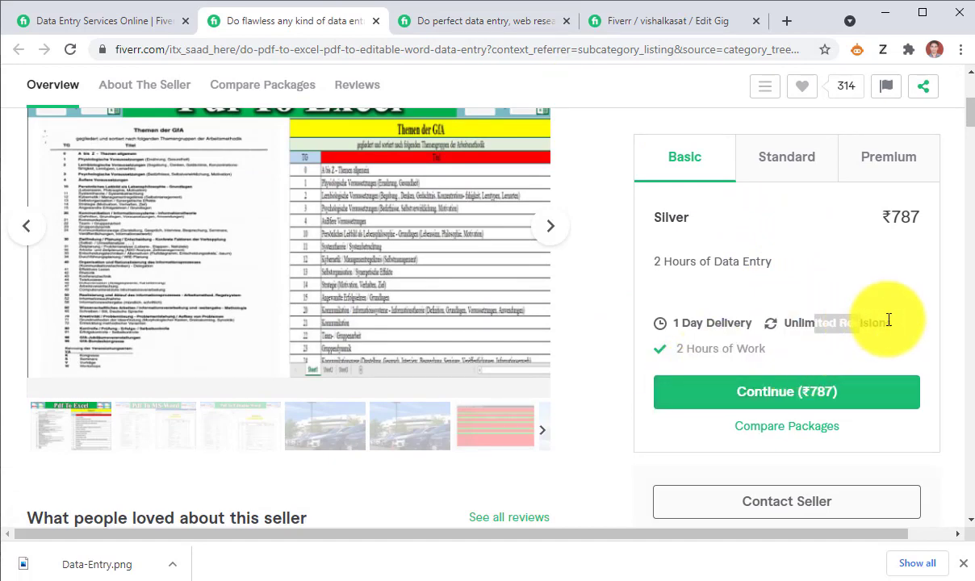
click(666, 23)
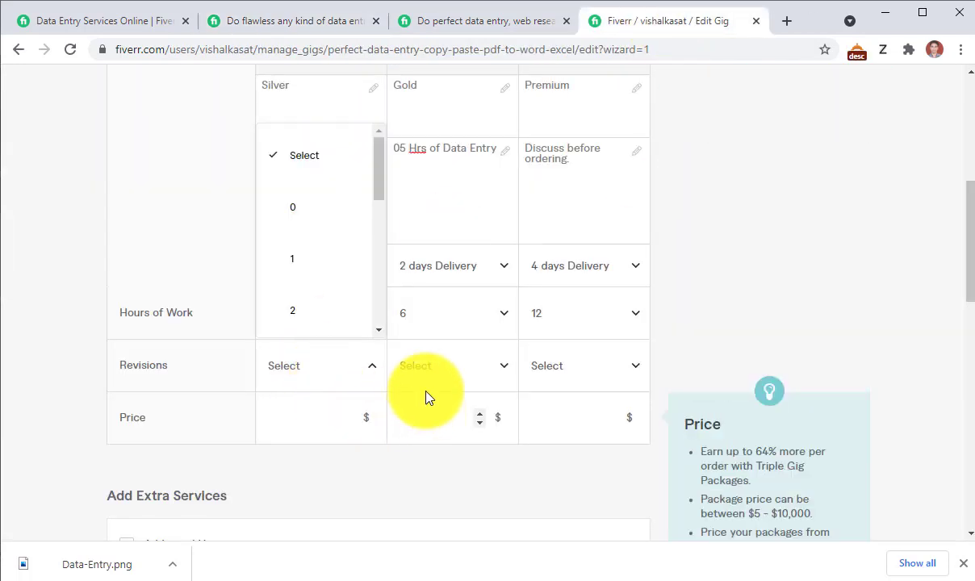
click(372, 374)
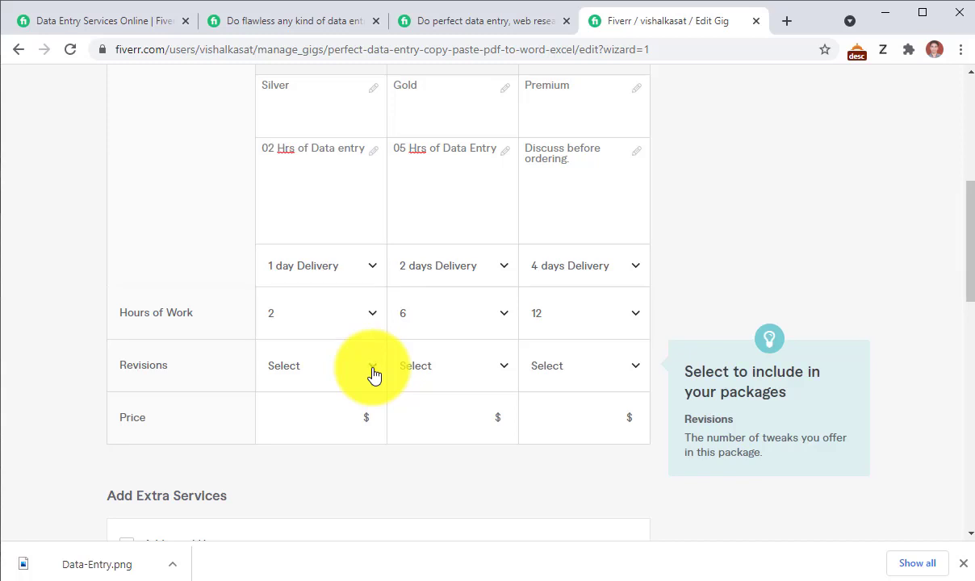
click(374, 374)
scroll(326, 290, down, 5)
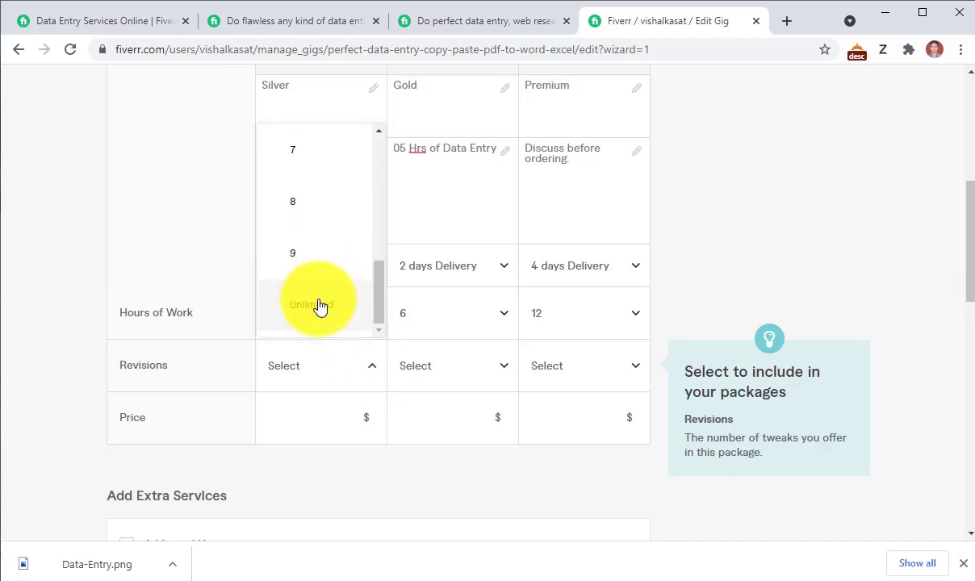
click(318, 305)
- Set the revisions of the Standard and Premium packages to Unlimited
click(442, 376)
scroll(446, 305, down, 5)
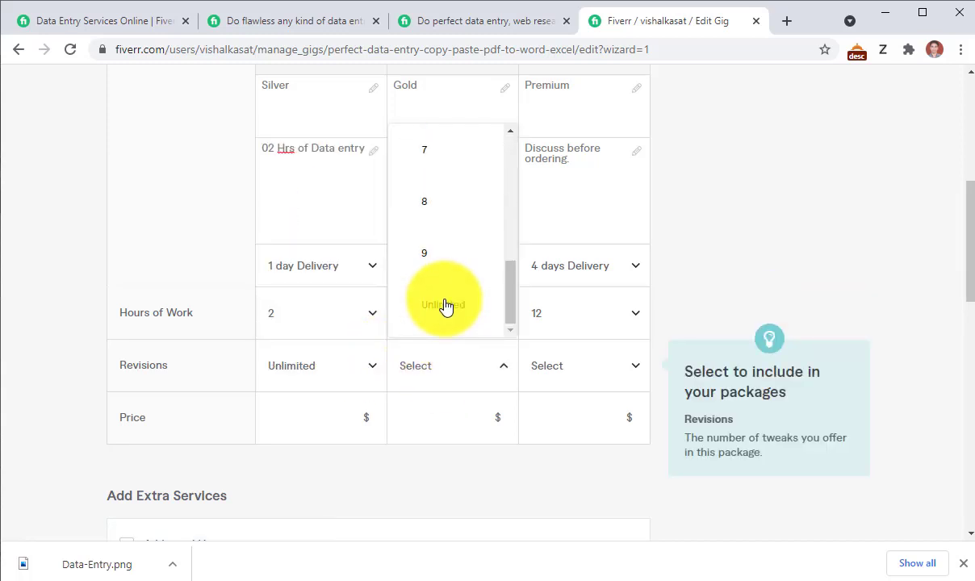
click(447, 305)
click(581, 375)
scroll(561, 307, down, 5)
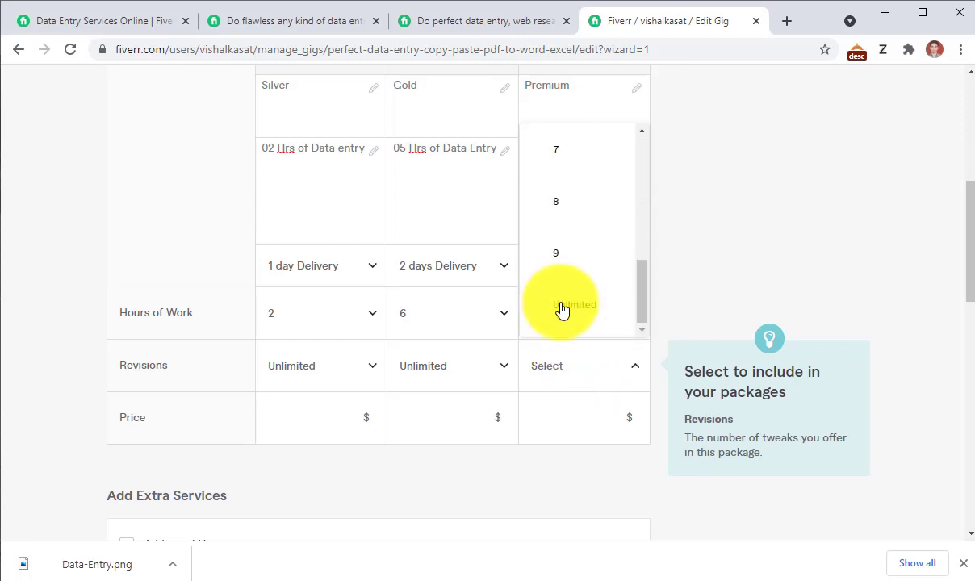
click(565, 309)
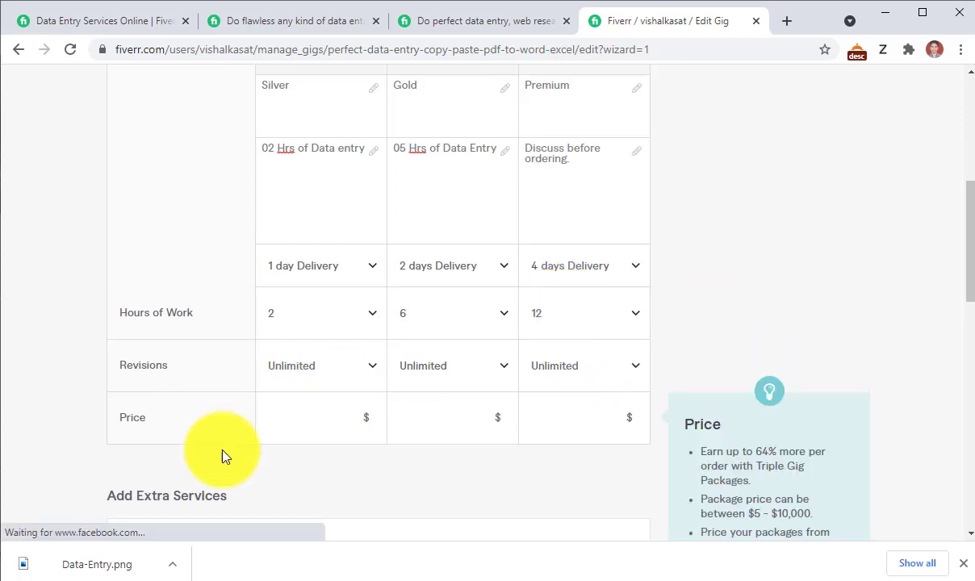
- Set the Basic package's price to $5 and the Standard package's price to $10
click(347, 426)
text(5)
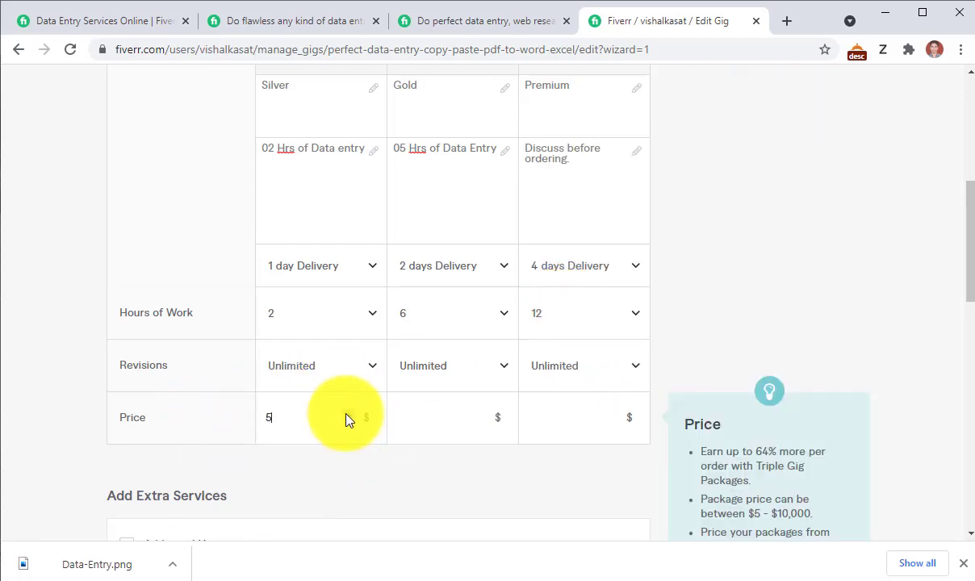
click(476, 419)
text(10)
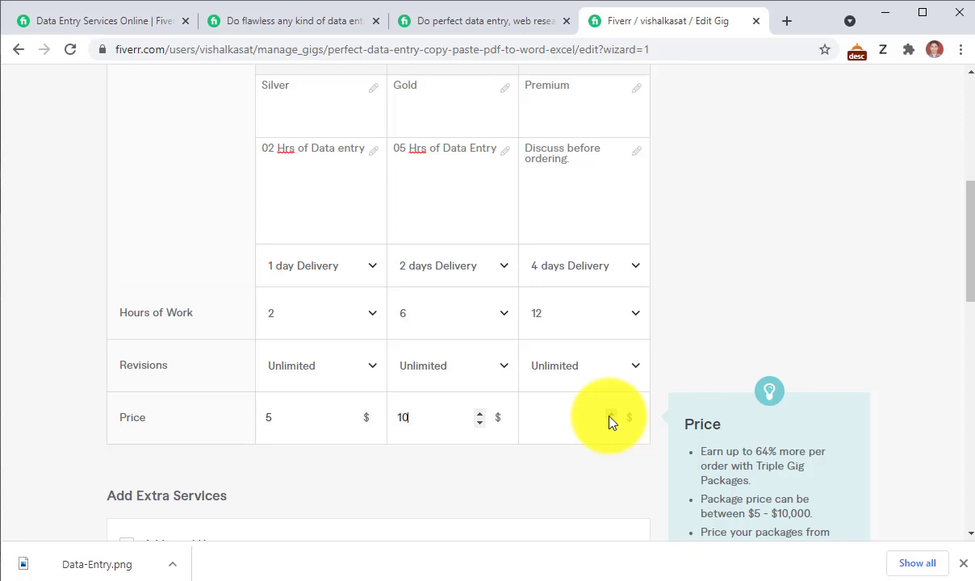
- Review the three packages and set the Premium package's price to $20
scroll(435, 380, up, 3)
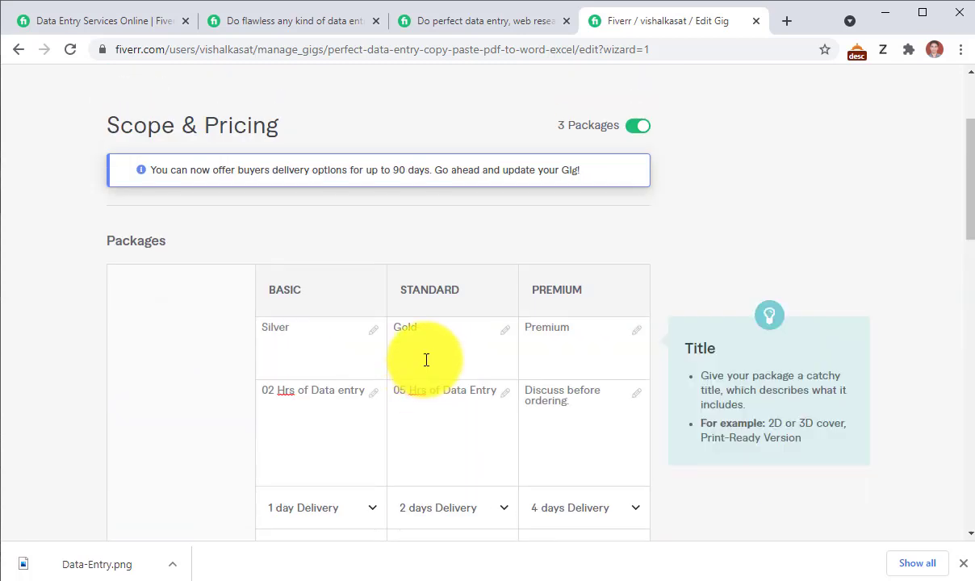
scroll(427, 360, down, 2)
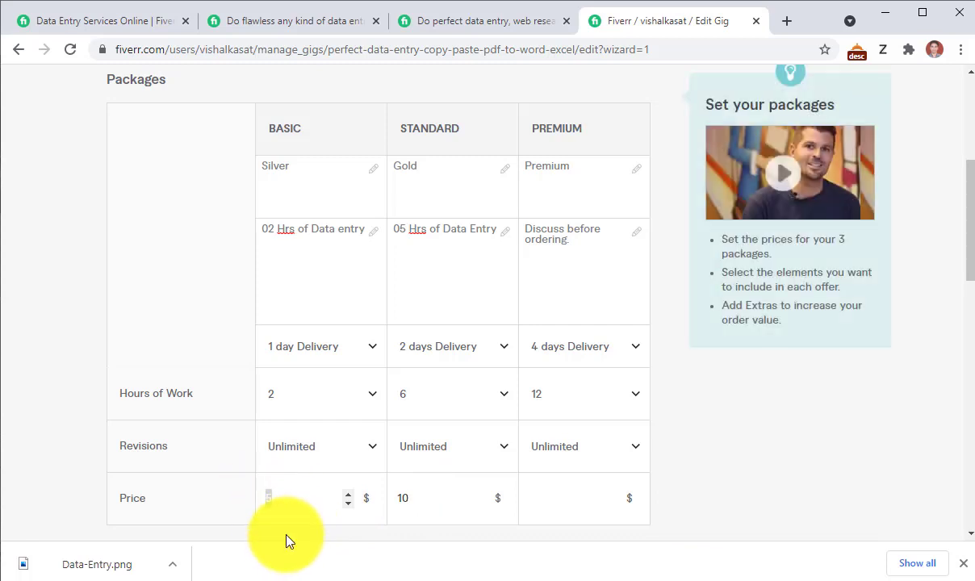
drag(440, 502, 398, 503)
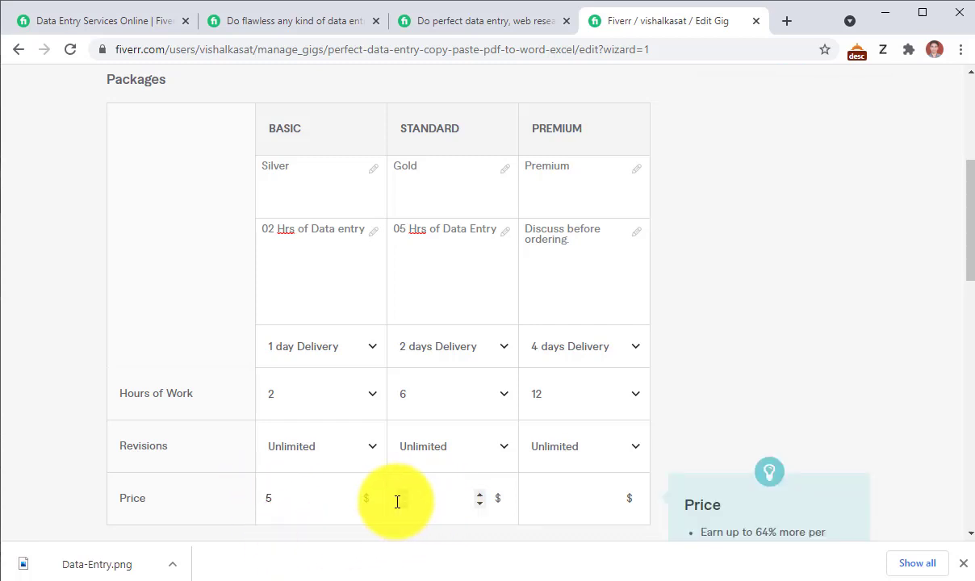
click(616, 501)
text(5)
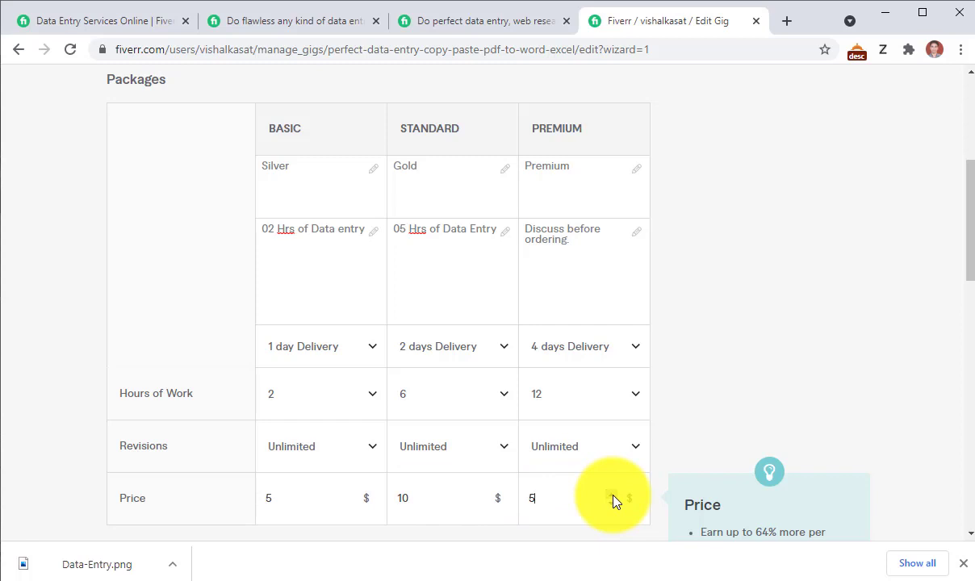
key(Up)
key(Up)
key(Up)
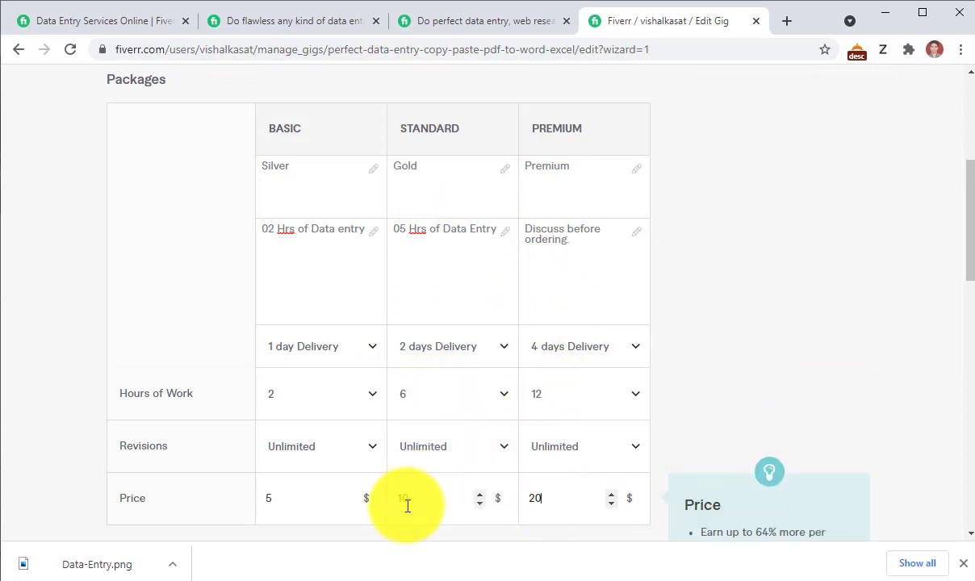
- Leave the extra services unselected, save the pricing and continue to the Description & FAQ stage
scroll(543, 512, down, 2)
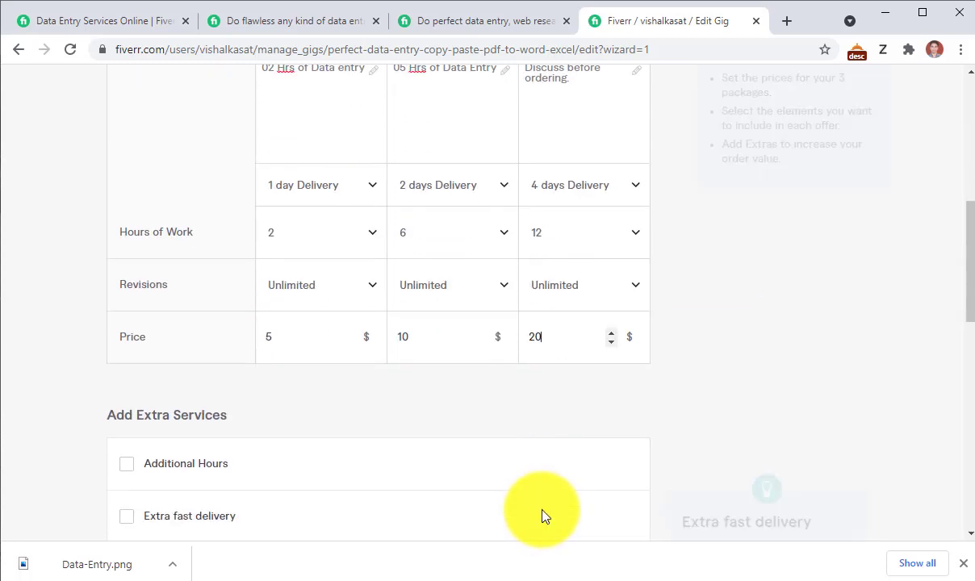
scroll(528, 464, down, 2)
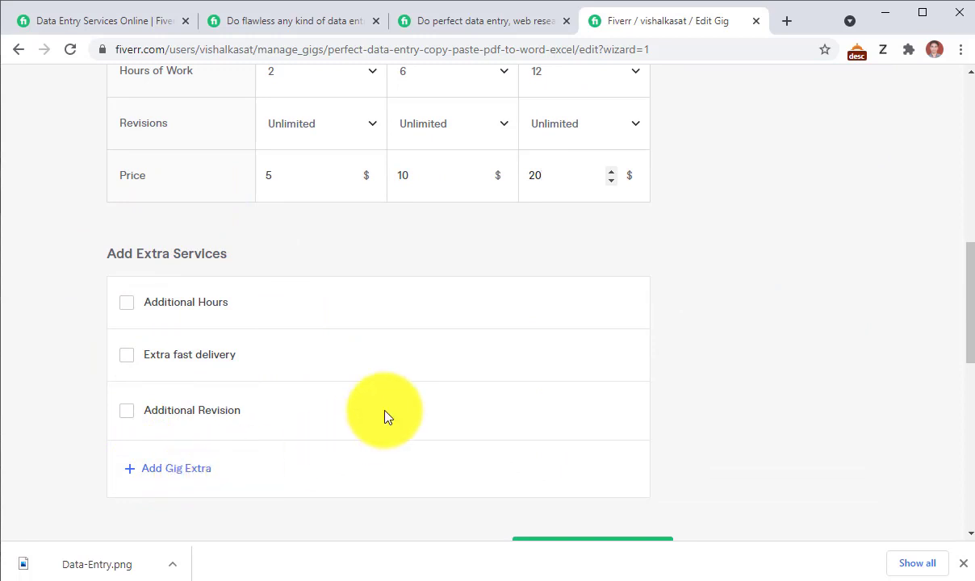
scroll(385, 413, down, 2)
click(591, 403)
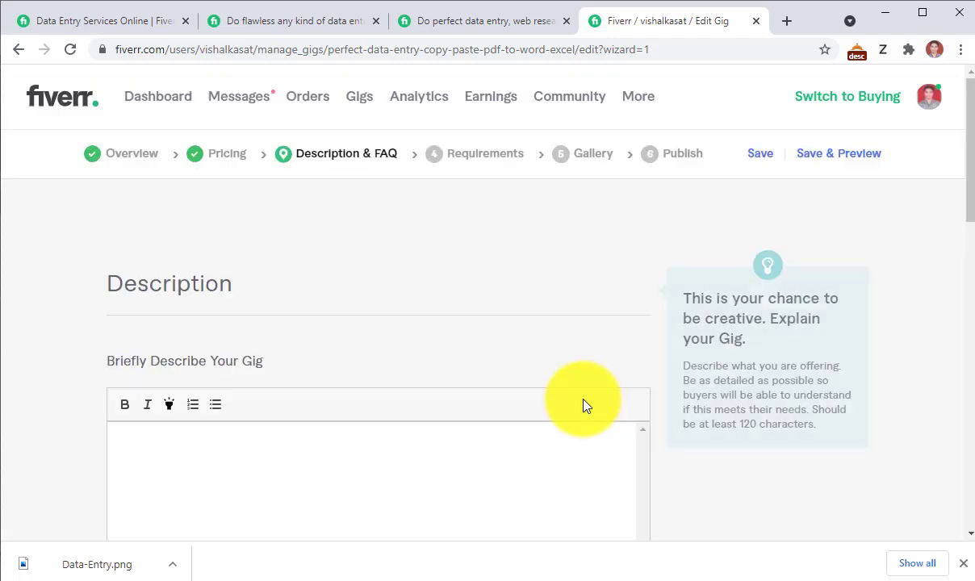
- Copy the paragraph under Description in the competing "perfect data entry, web research and copy paste" gig and paste it into the new gig's description
scroll(420, 343, down, 2)
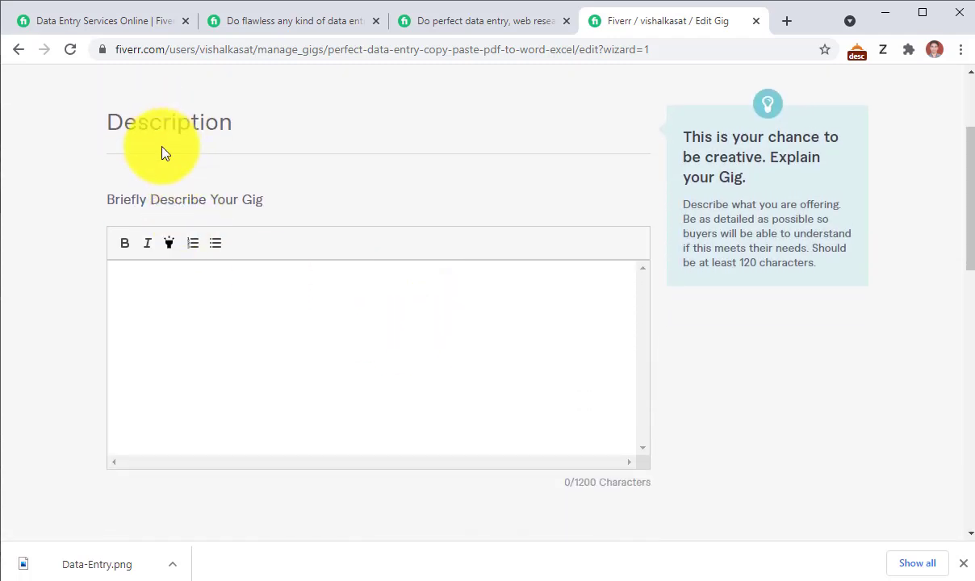
click(452, 21)
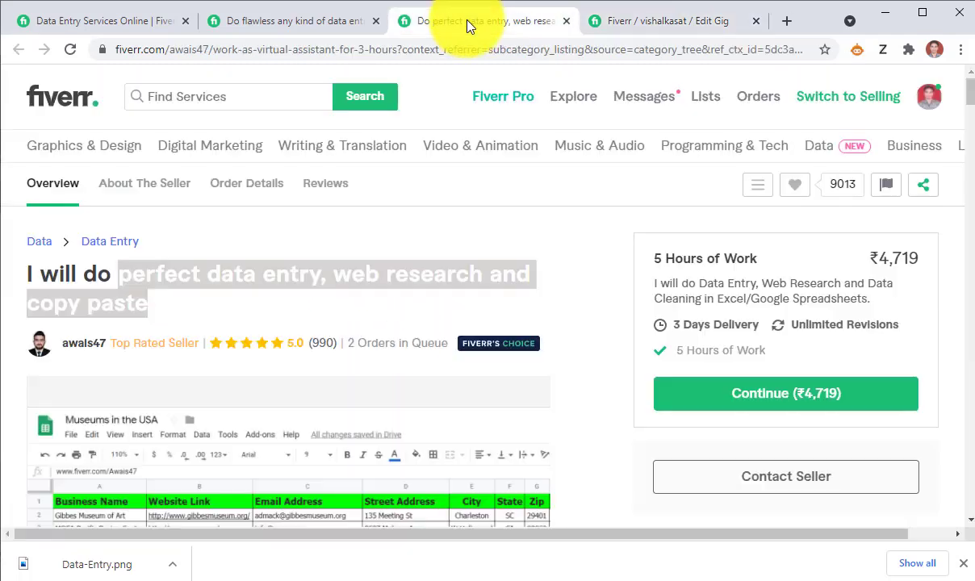
scroll(202, 302, down, 3)
scroll(216, 321, down, 5)
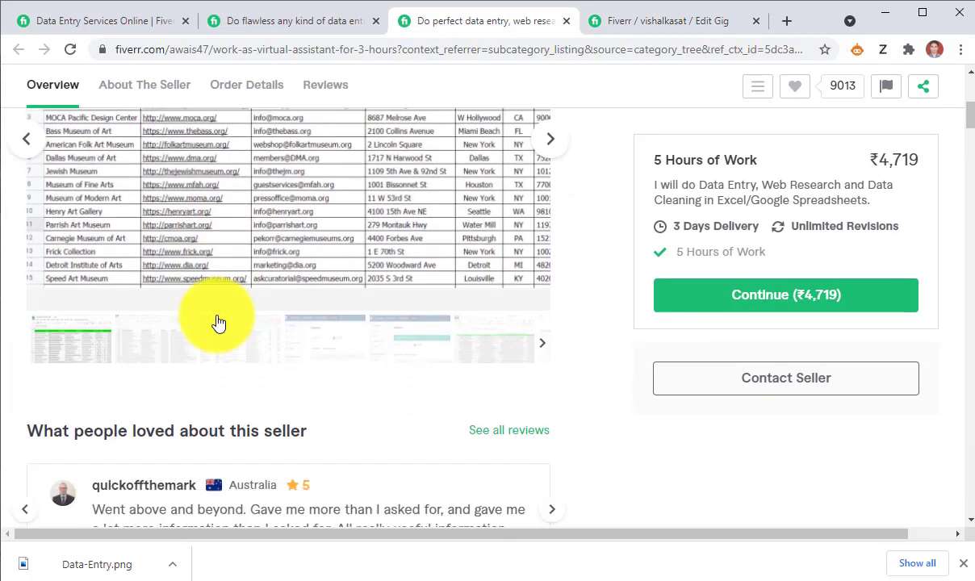
scroll(97, 369, down, 2)
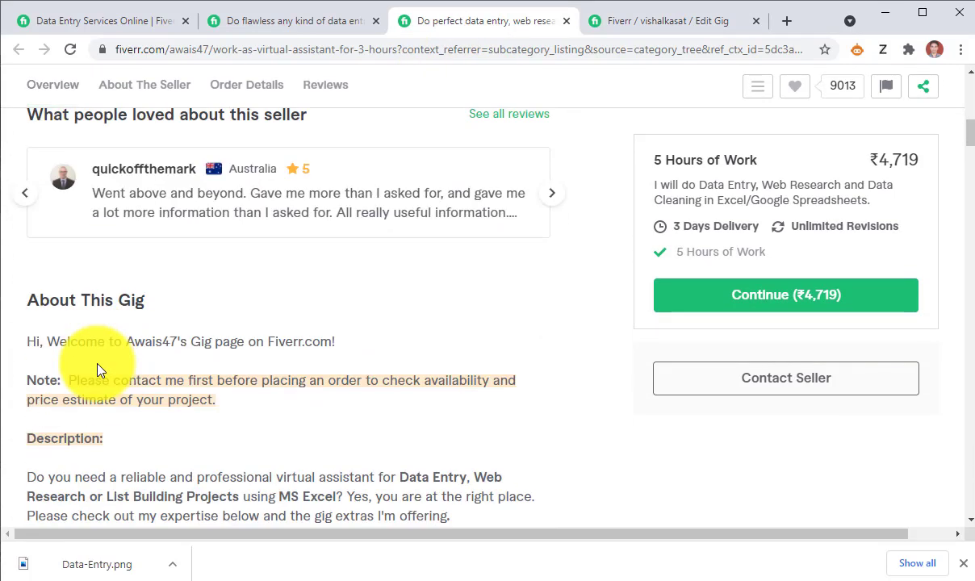
scroll(97, 369, down, 2)
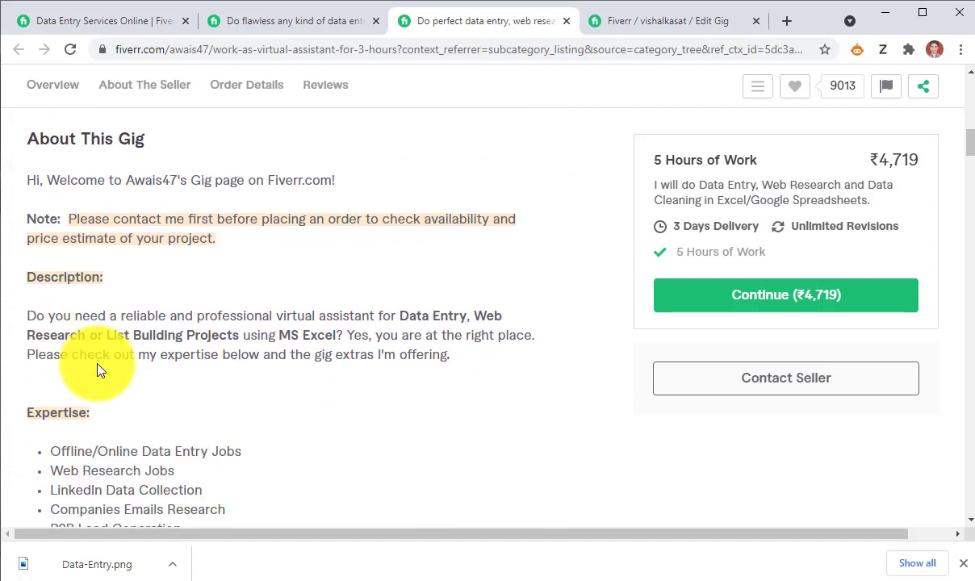
drag(27, 317, 447, 361)
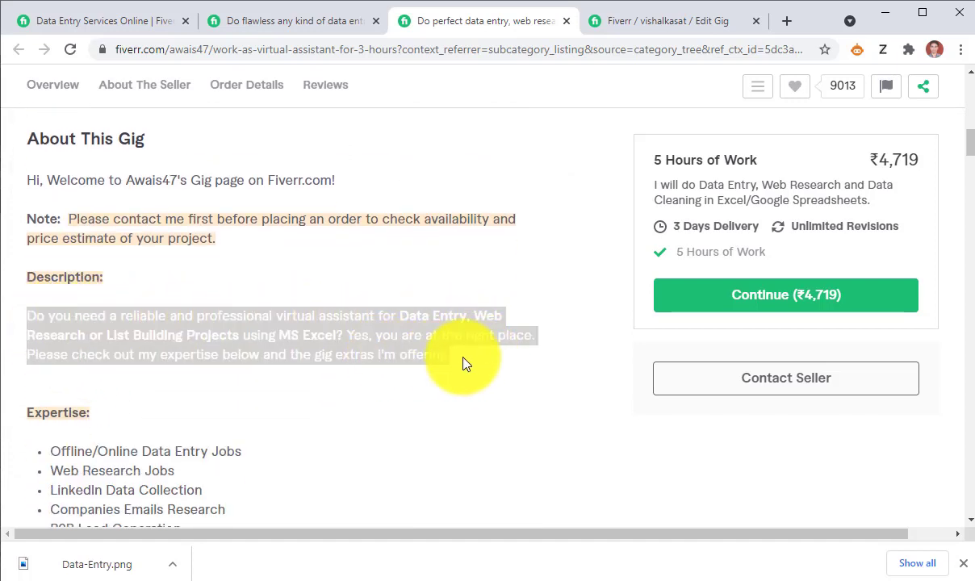
right_click(385, 330)
click(413, 343)
click(646, 20)
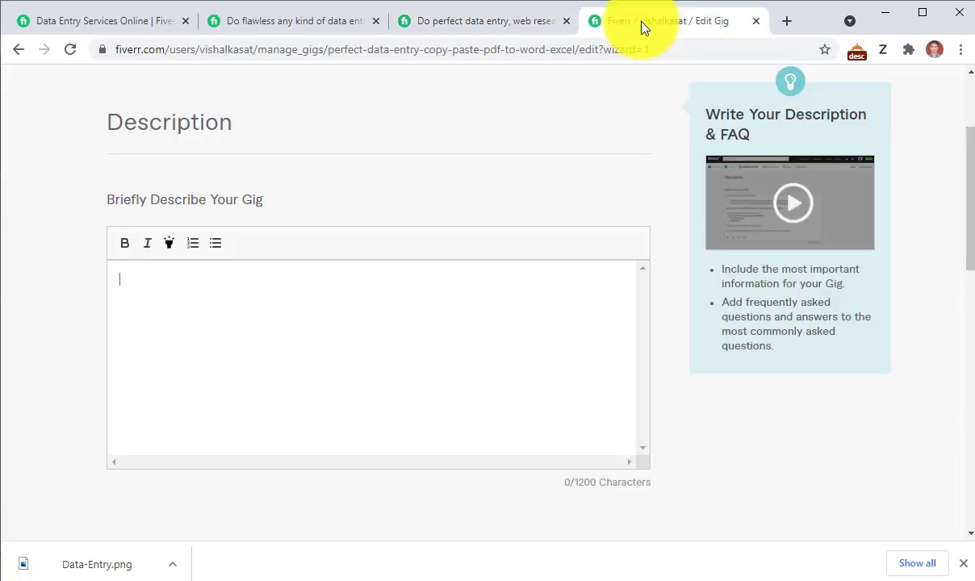
key(ctrl+v)
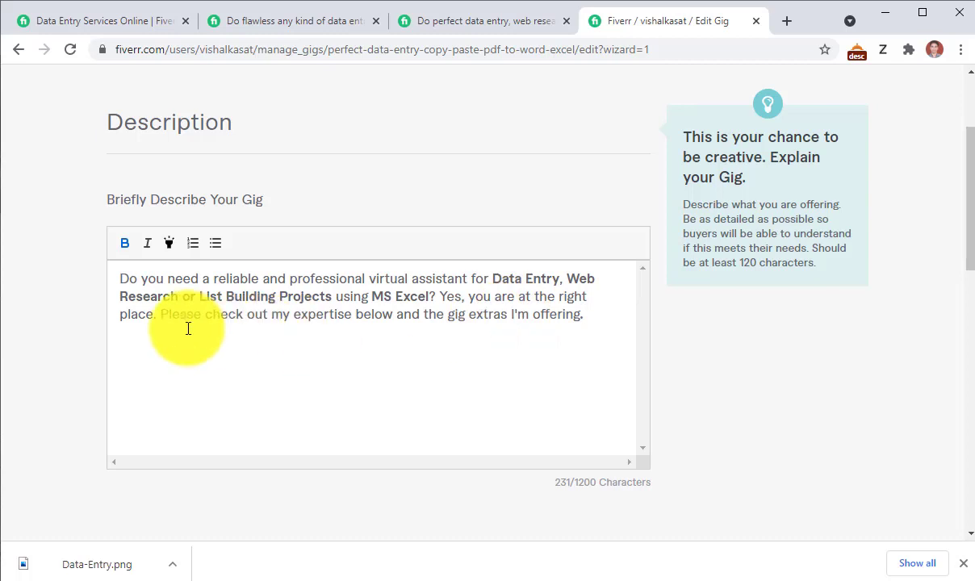
- Replace the pasted description with "I am Certified Data Entry Operator , I have Hands On Excel Ms Word Powerpoint PDF Conversion"
drag(575, 322, 109, 274)
click(194, 391)
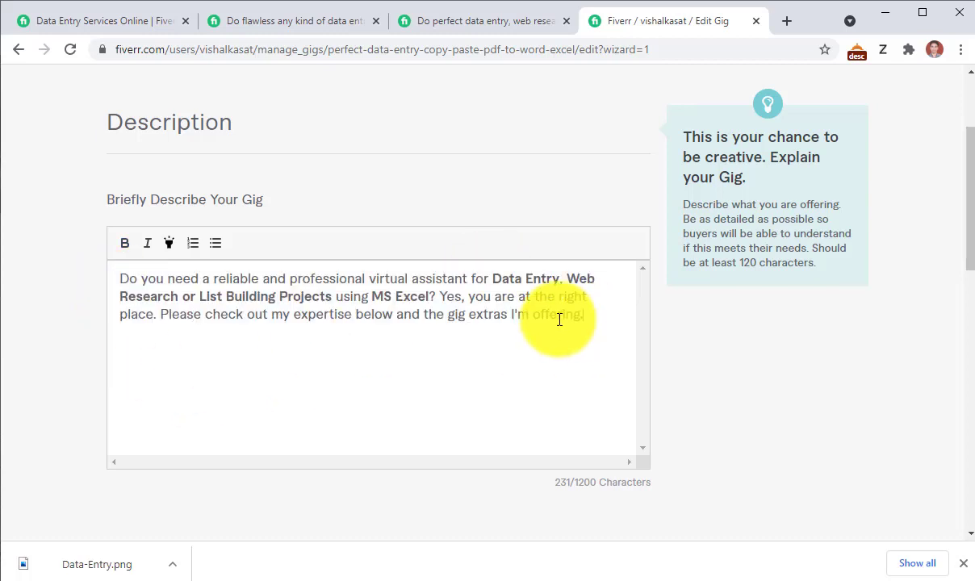
drag(585, 316, 120, 289)
key(BackSpace)
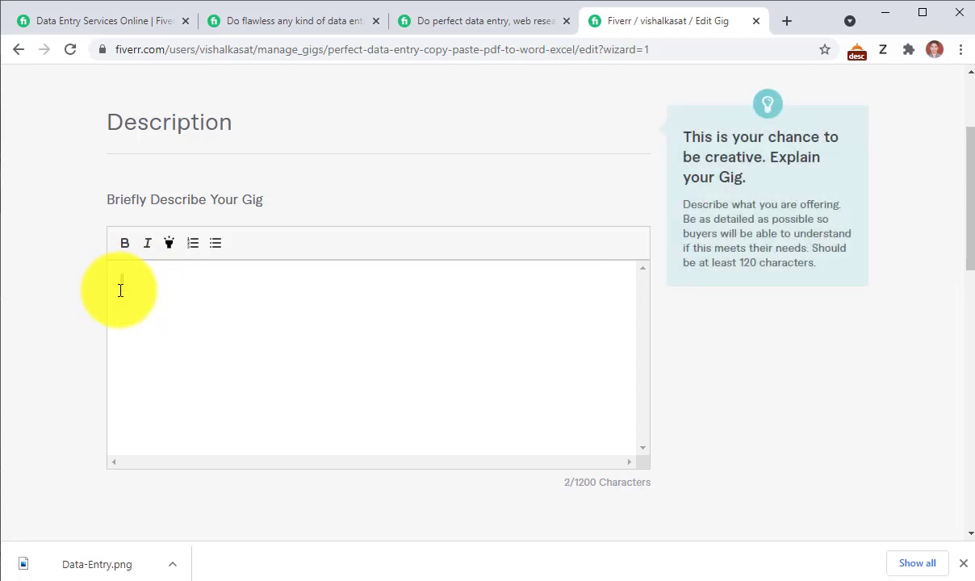
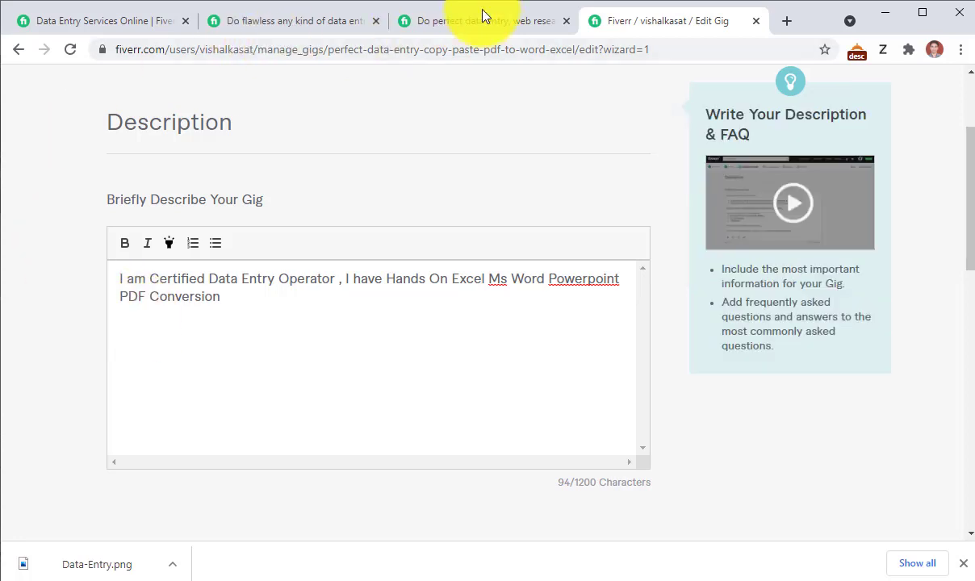
- Copy the Expertise heading and its whole bulleted list from the competing "perfect data entry, web research" gig
click(481, 20)
click(134, 429)
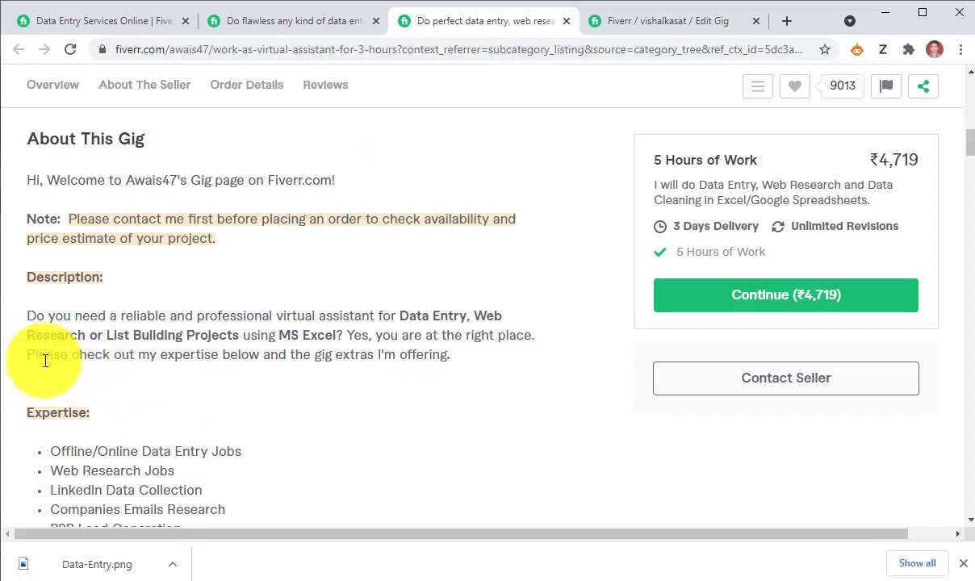
scroll(86, 376, down, 3)
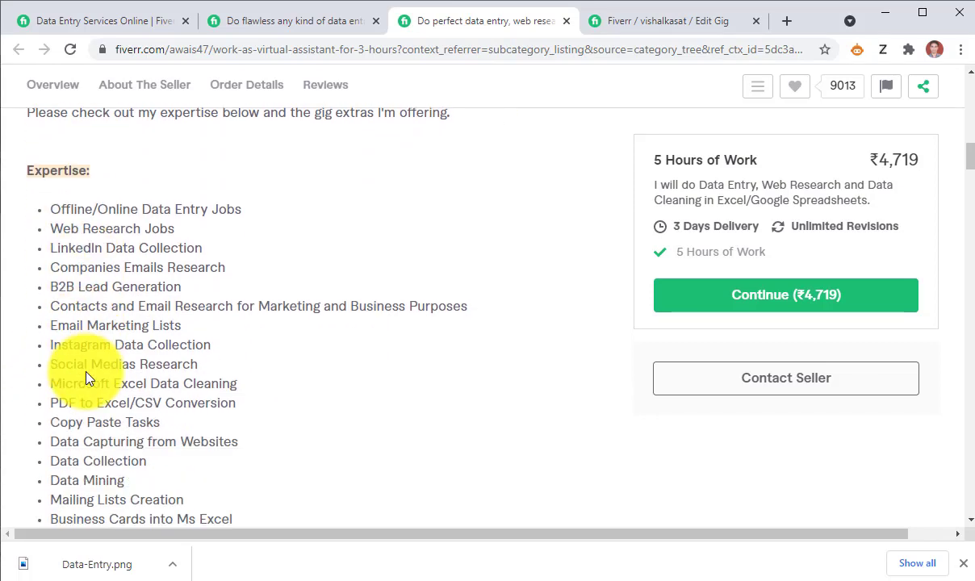
drag(129, 181, 168, 300)
key(ctrl+c)
scroll(165, 344, down, 3)
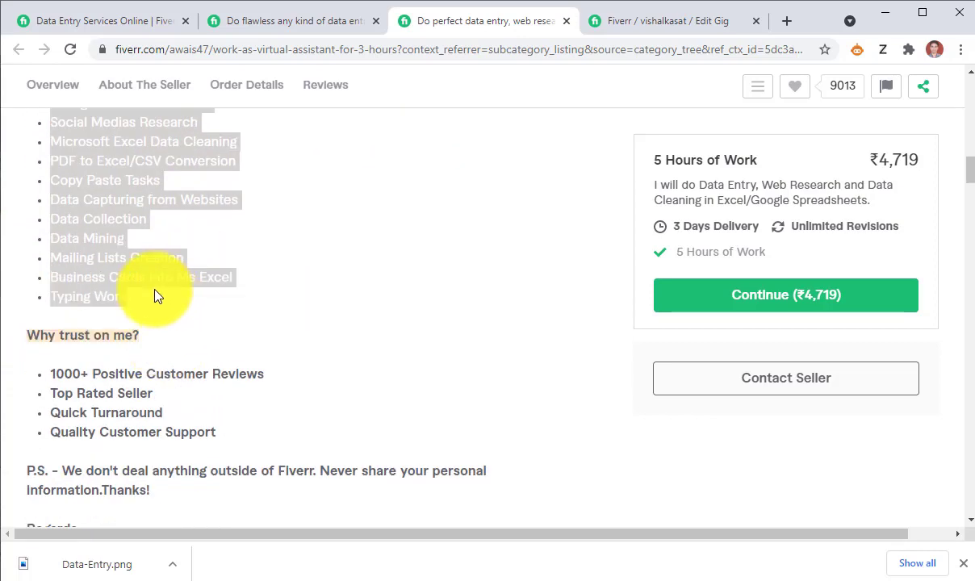
right_click(135, 264)
click(149, 272)
- Add "Plz Check My Expertise" to the end of the new gig's description and paste the copied Expertise list below it
click(651, 33)
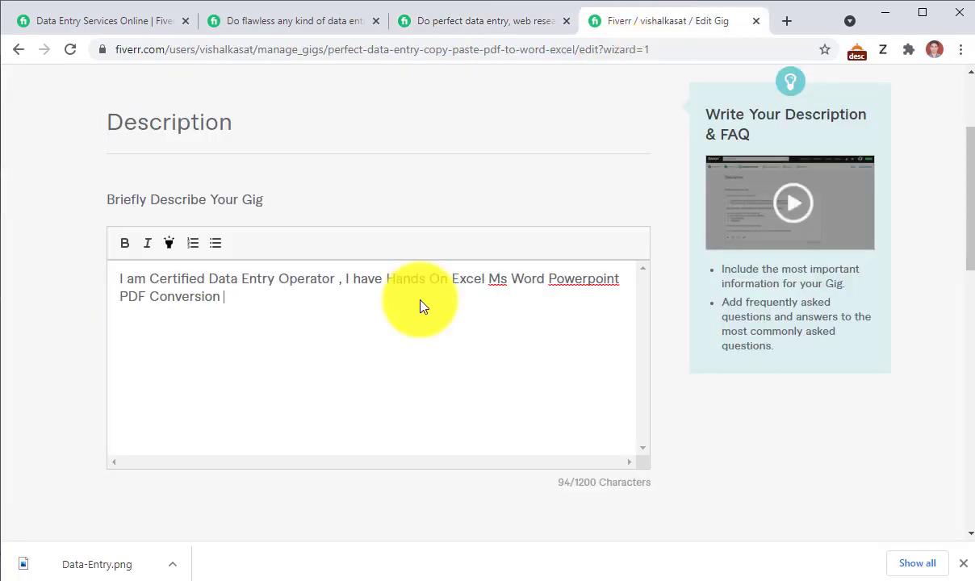
click(272, 309)
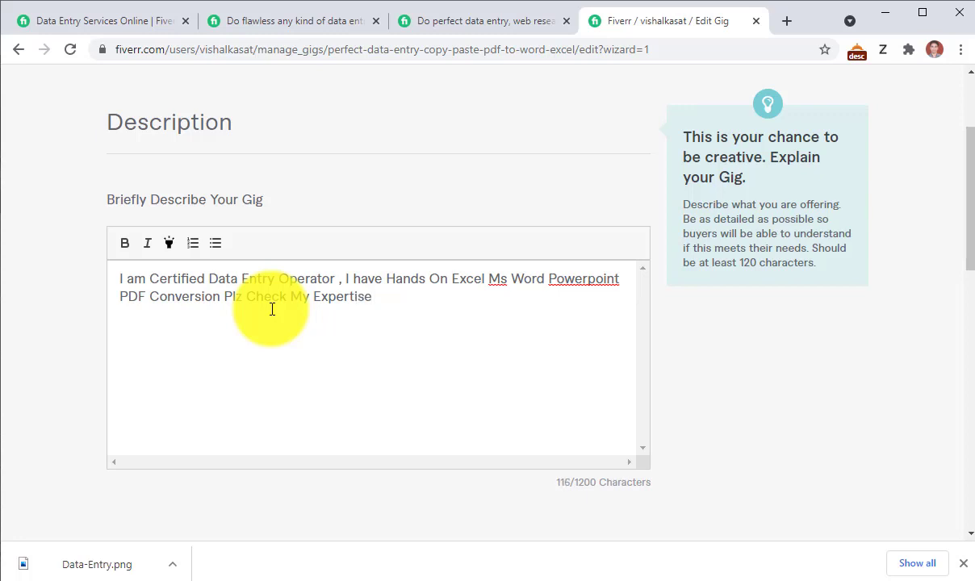
key(ctrl+v)
scroll(270, 310, up, 5)
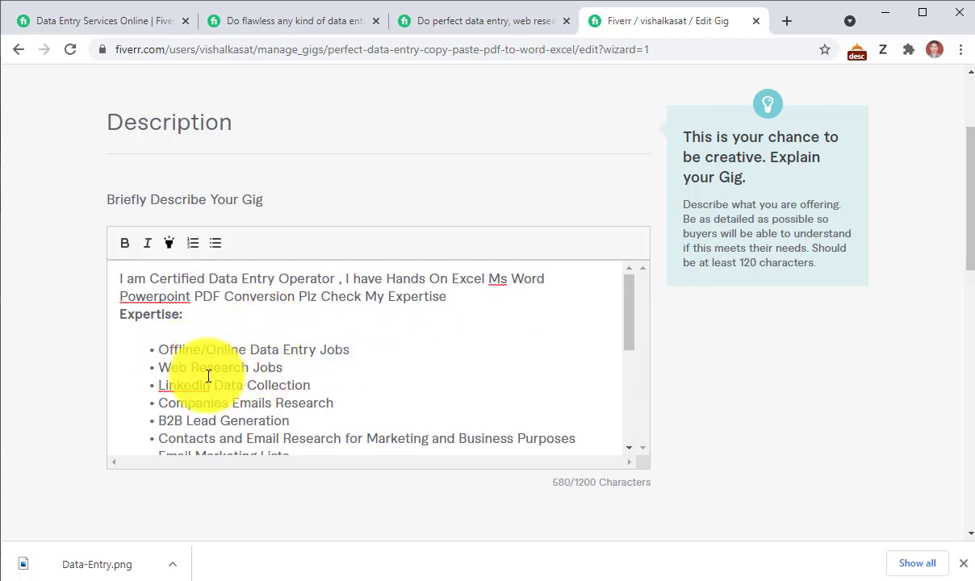
- Delete the "LinkedIn Data Collection", "Companies Emails Research" and "B2B Lead Generation" bullets from the description's Expertise list
scroll(292, 373, down, 1)
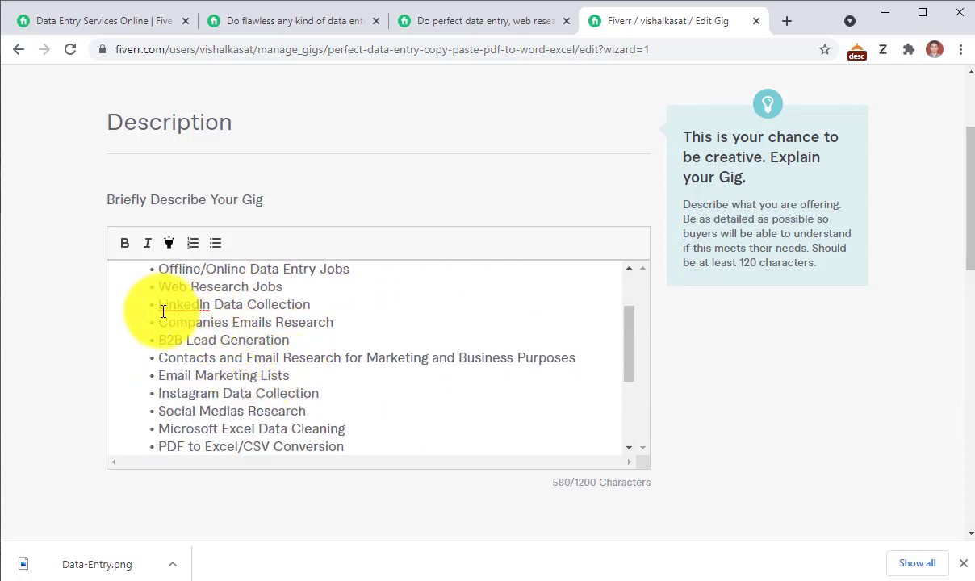
drag(162, 305, 339, 302)
key(BackSpace)
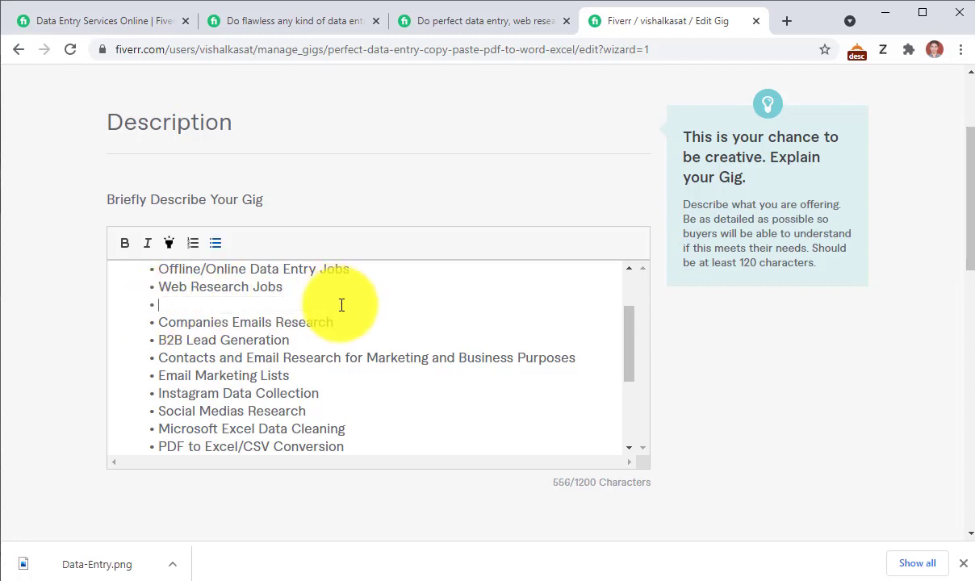
key(BackSpace)
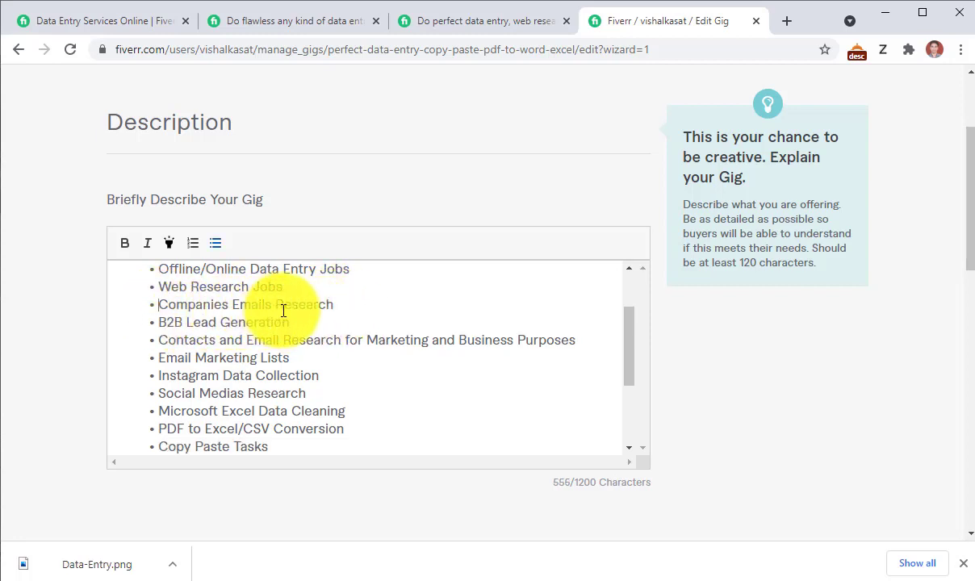
drag(164, 306, 369, 305)
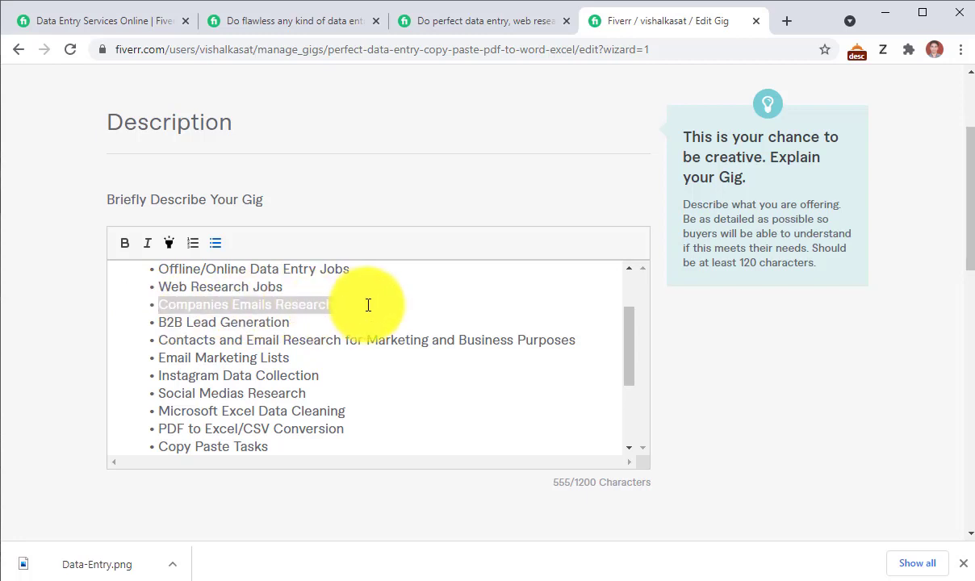
key(BackSpace)
key(BackSpace)
drag(161, 306, 348, 304)
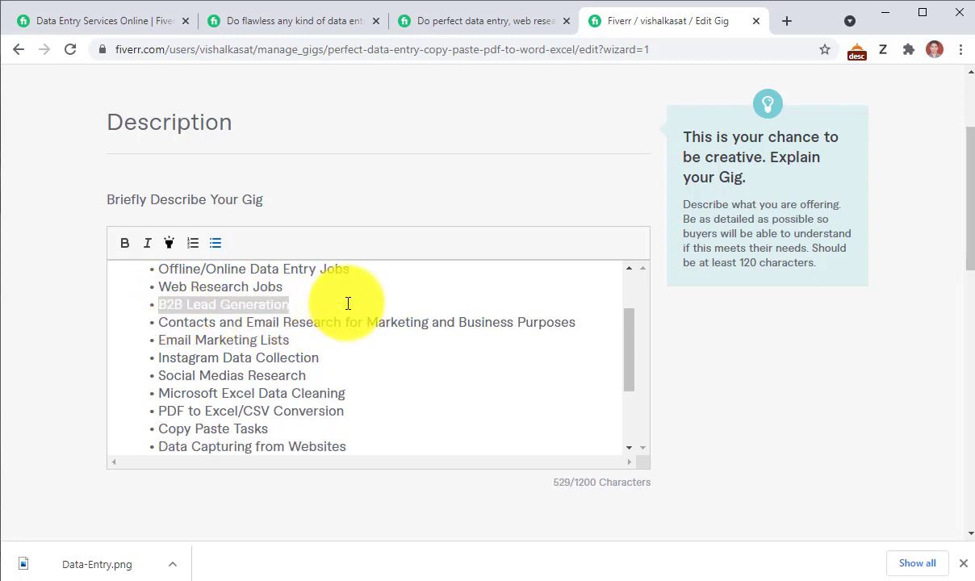
key(BackSpace)
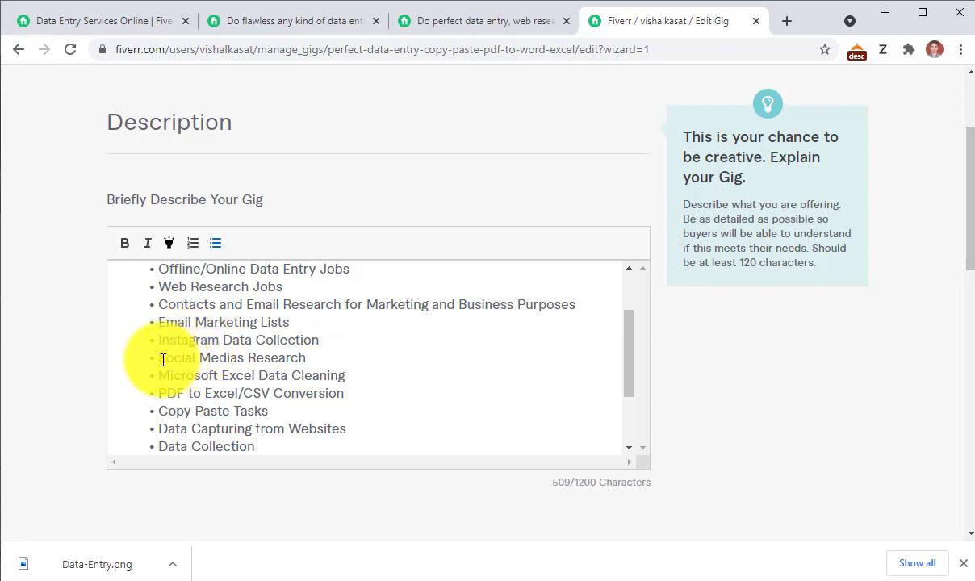
- Remove the "Social Medias Research" and "Data Capturing from Websites" bullets from the Expertise list
shift+click(343, 359)
key(BackSpace)
key(BackSpace)
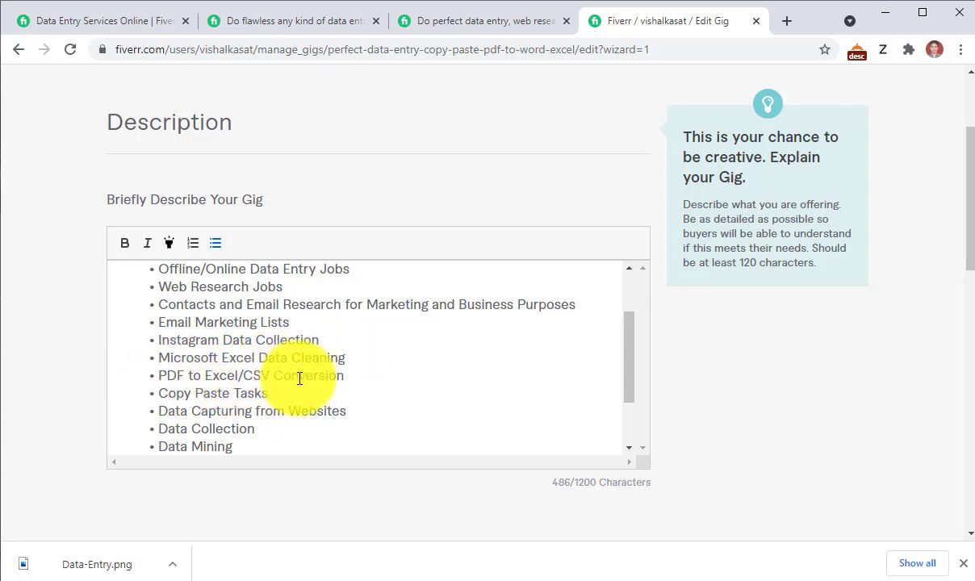
scroll(276, 406, down, 2)
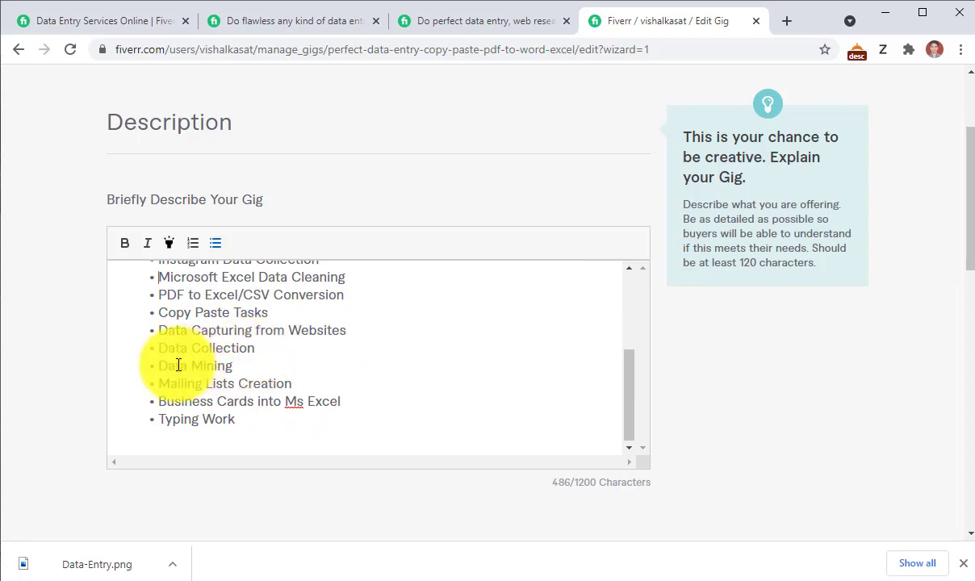
click(159, 333)
key(shift+End)
key(Delete)
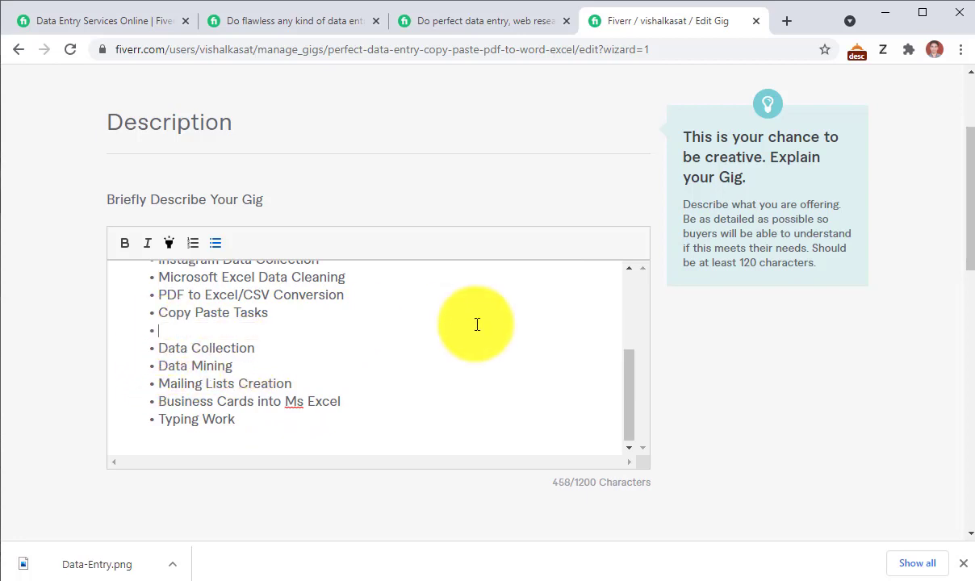
key(BackSpace)
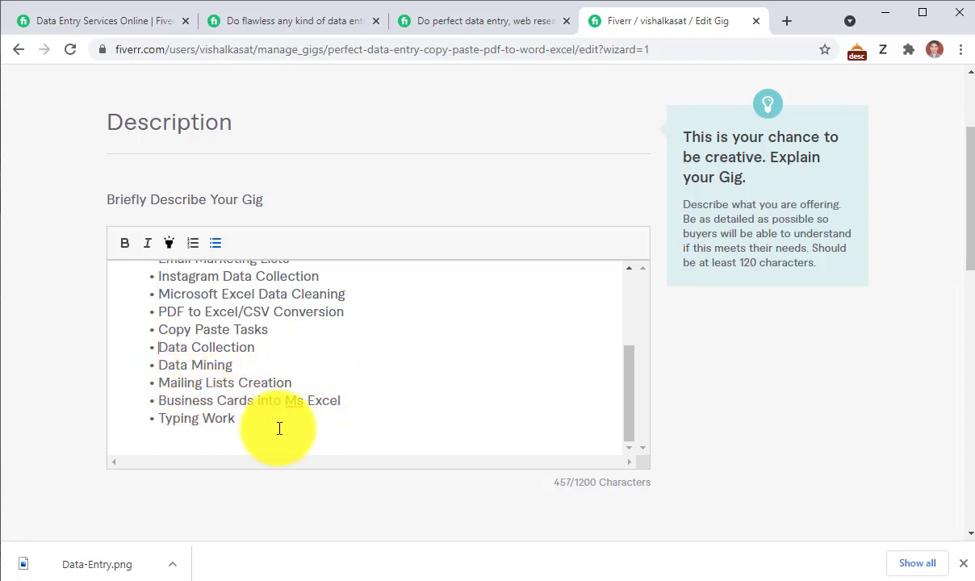
- Insert a blank line above the Expertise heading in the description and return to the competing "perfect data entry, web research" gig
scroll(282, 415, up, 2)
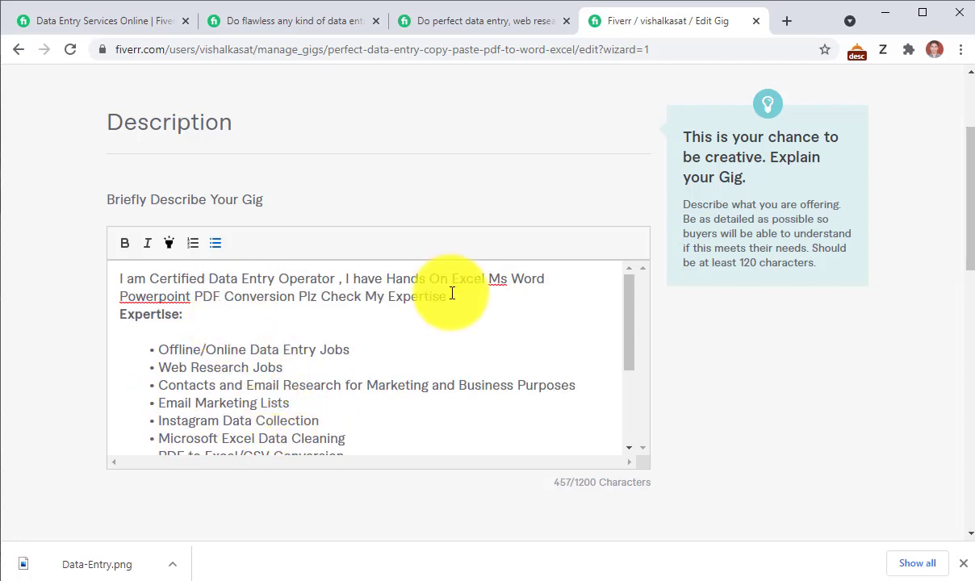
key(Return)
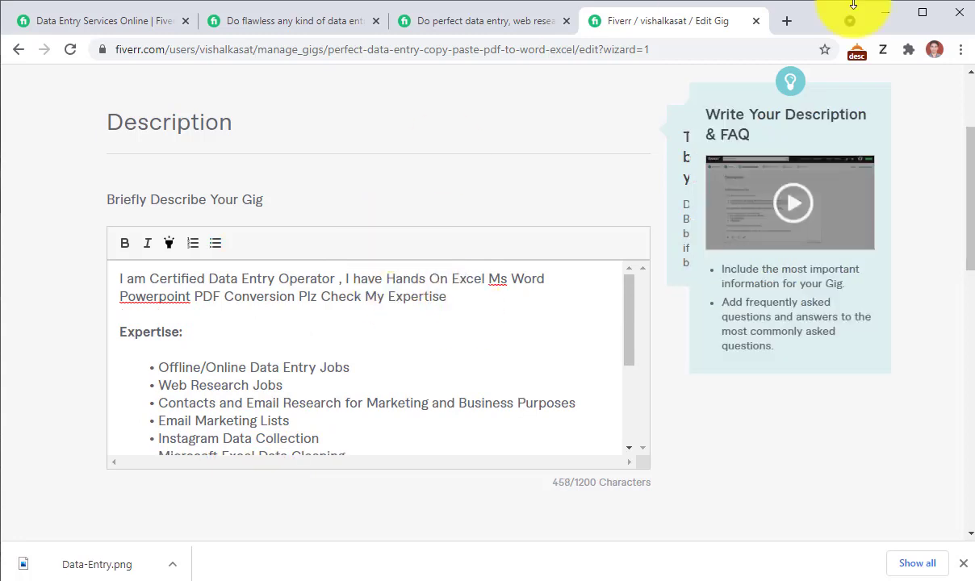
click(478, 20)
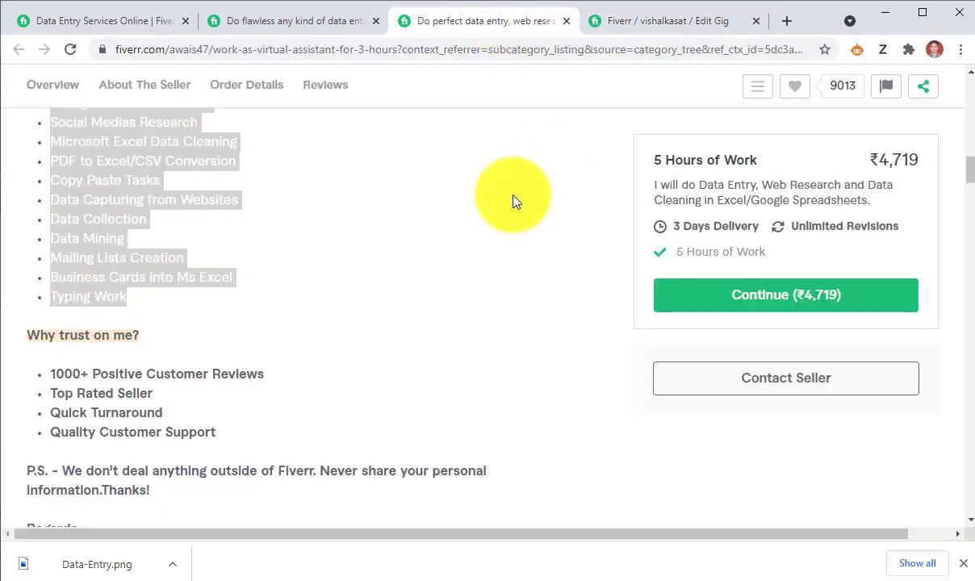
- Copy the "Why trust on me?" section from the reference gig into the gig description below "Typing Work", with a new line above it
scroll(513, 277, down, 1)
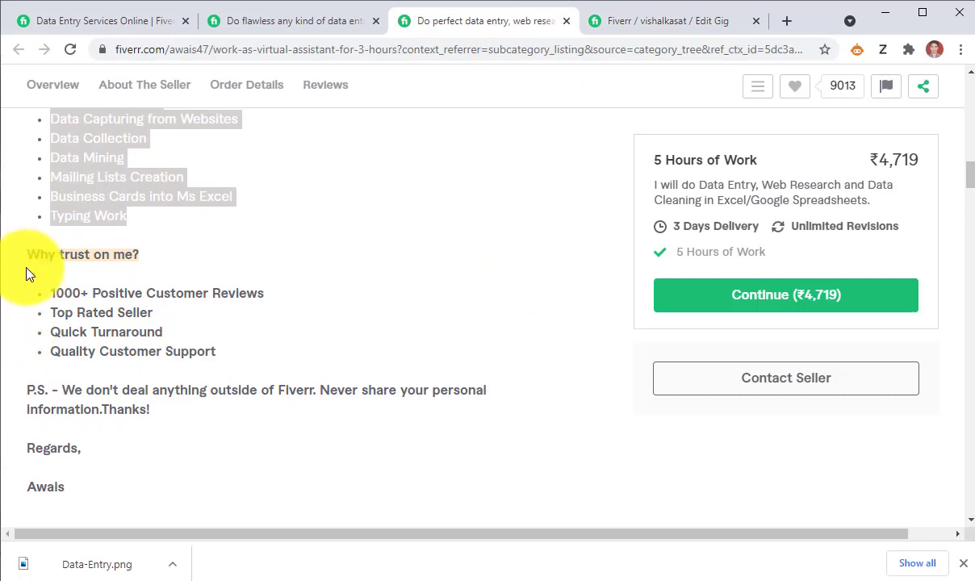
drag(26, 255, 165, 332)
right_click(132, 311)
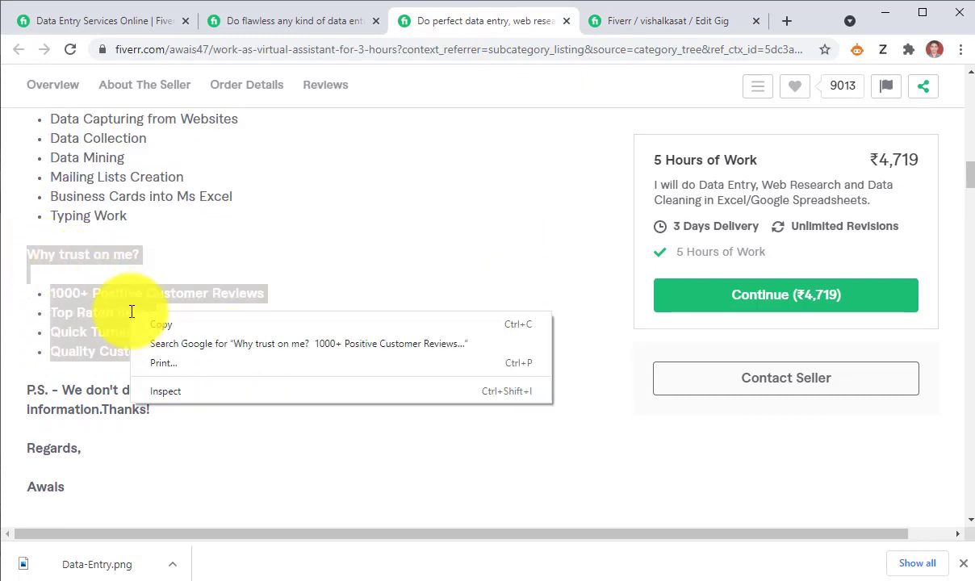
click(160, 324)
click(630, 21)
scroll(356, 443, down, 1)
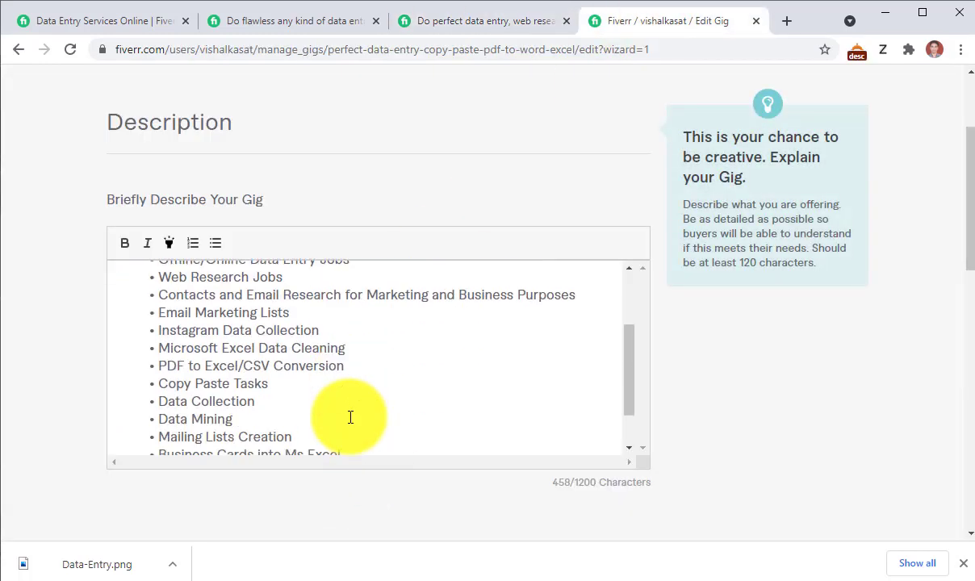
scroll(350, 417, down, 1)
click(202, 440)
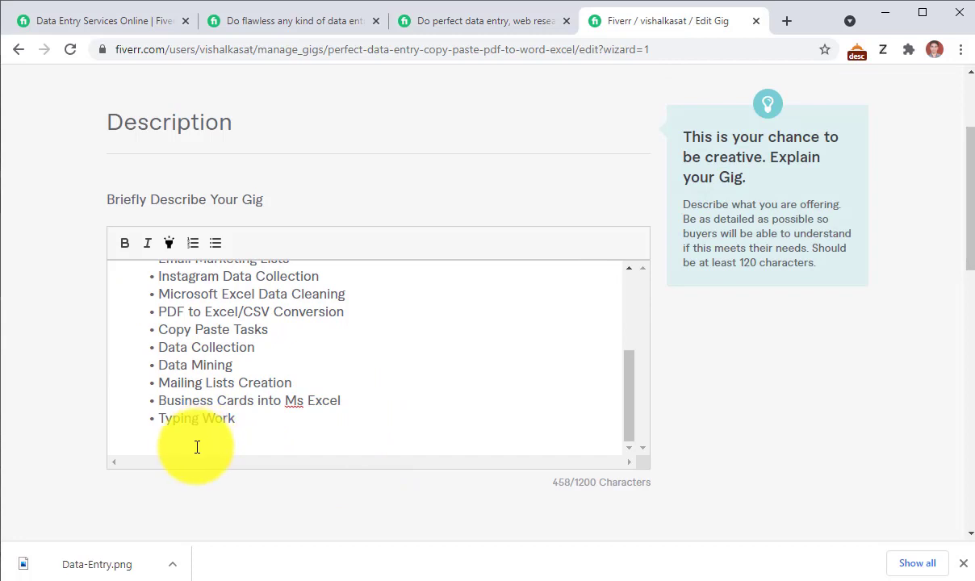
key(ctrl+v)
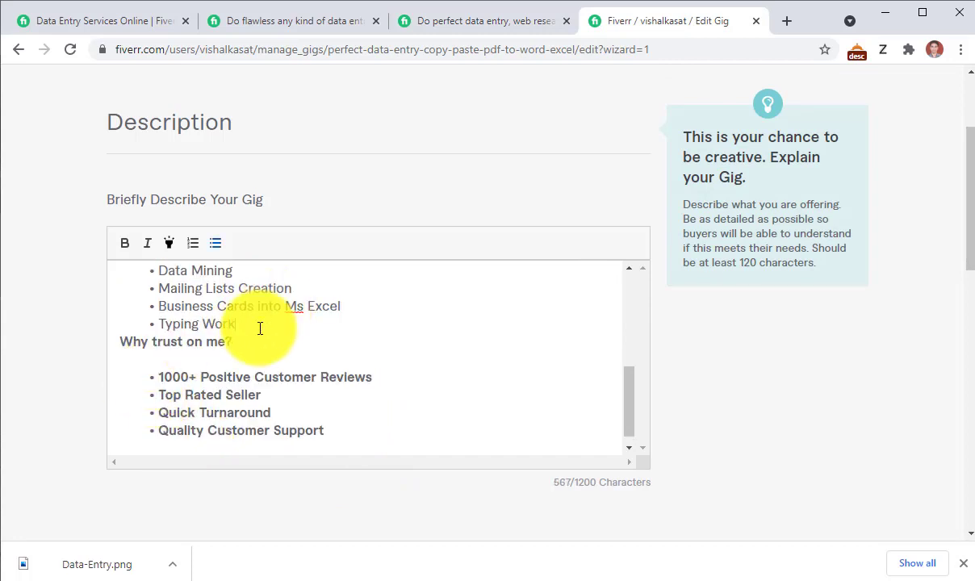
click(260, 328)
key(Return)
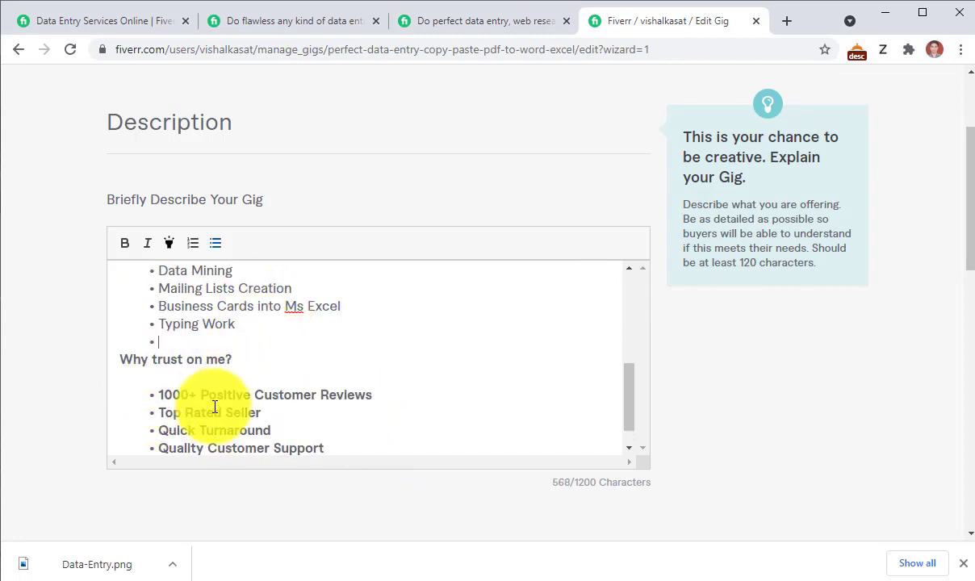
- Delete the "1000+ Positive Customer Reviews" bullet from the description and replace "Top Rated Seller" with "Fast Support"
drag(160, 395, 363, 393)
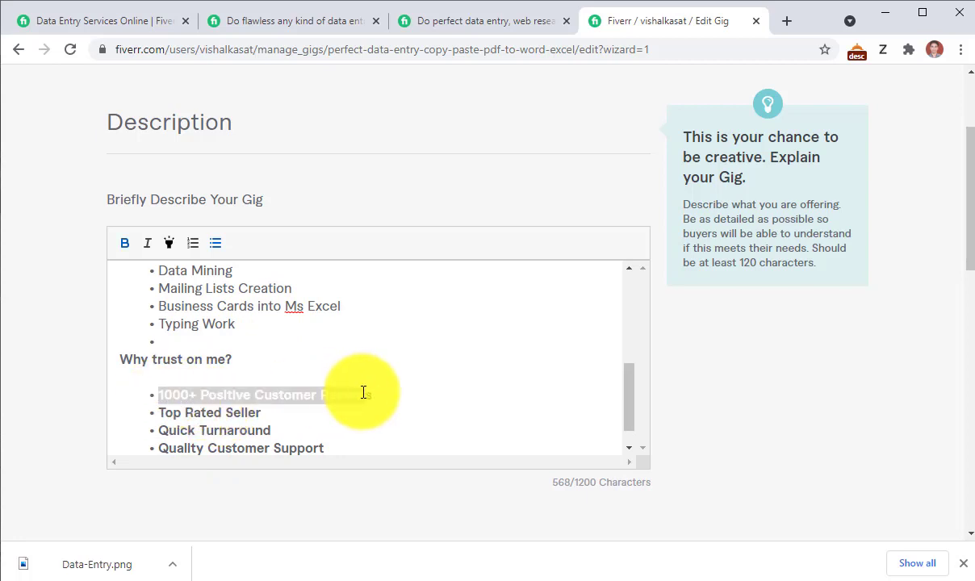
text(s)
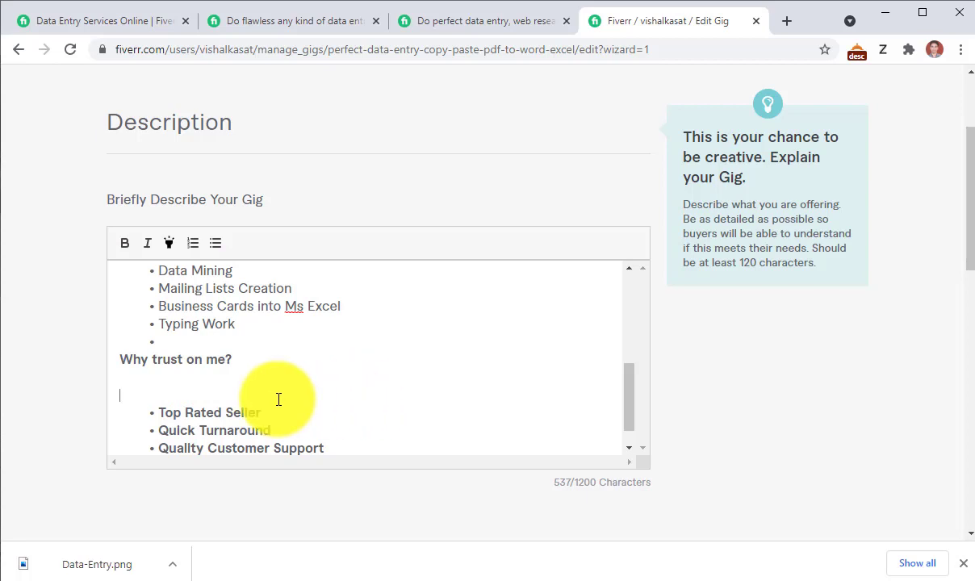
key(Delete)
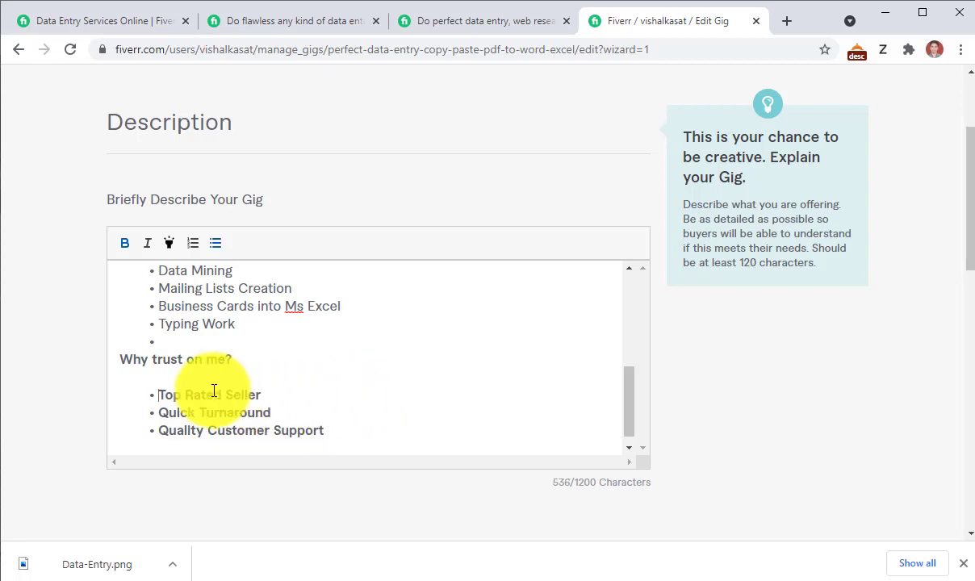
drag(281, 393, 163, 392)
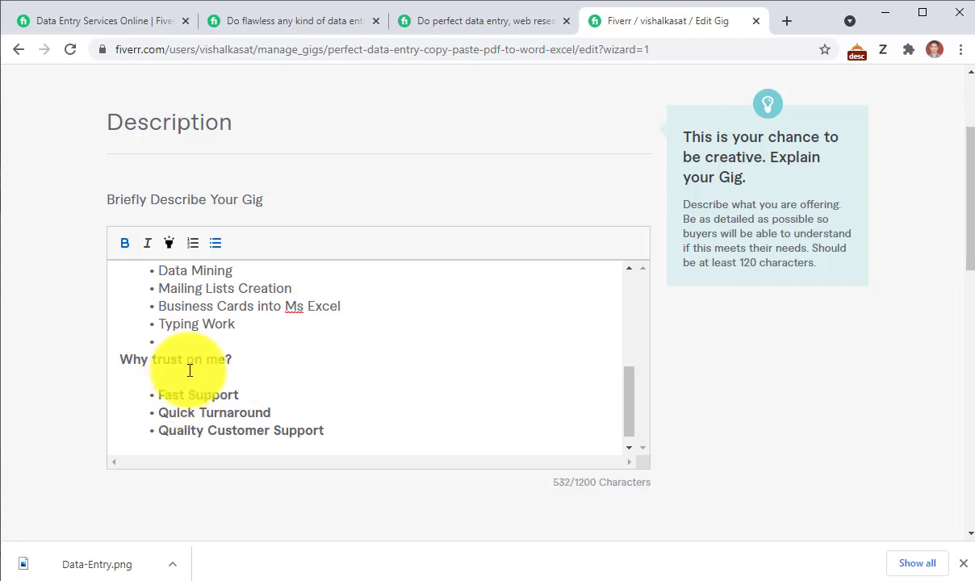
- Check the gig's FAQ section and compare it with how the reference gig presents its "Why trust on me?" section
scroll(457, 450, down, 1)
scroll(520, 402, down, 3)
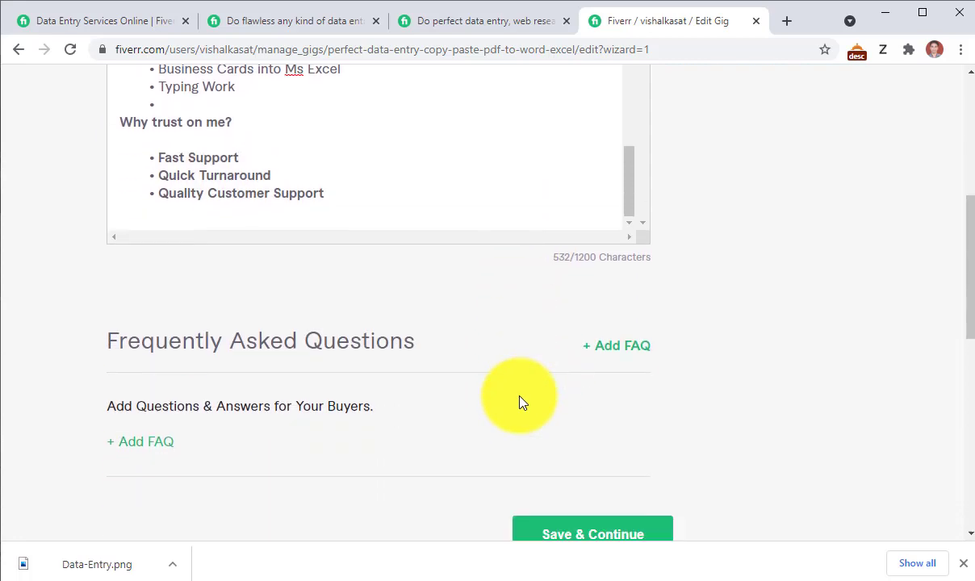
click(507, 21)
scroll(382, 361, down, 2)
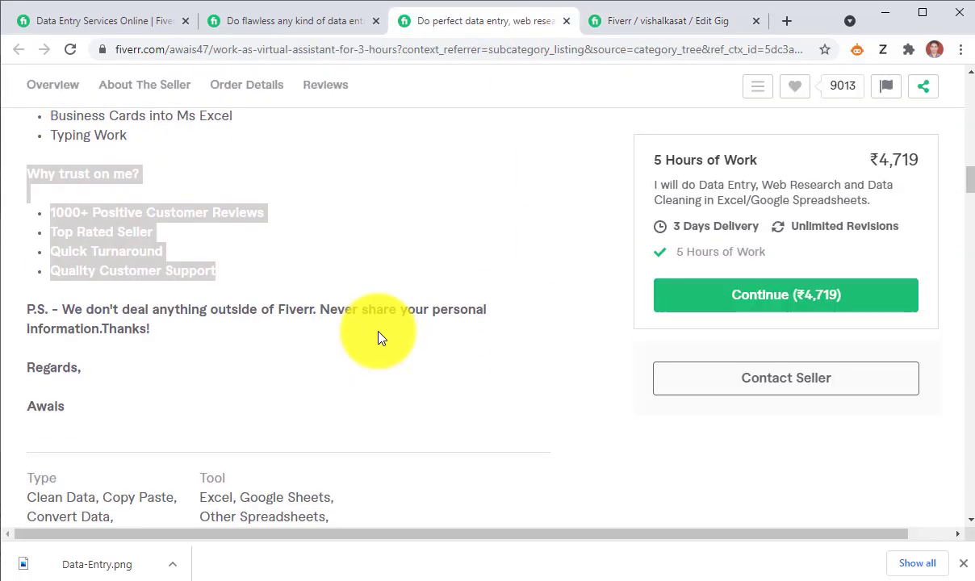
scroll(353, 355, up, 2)
click(360, 298)
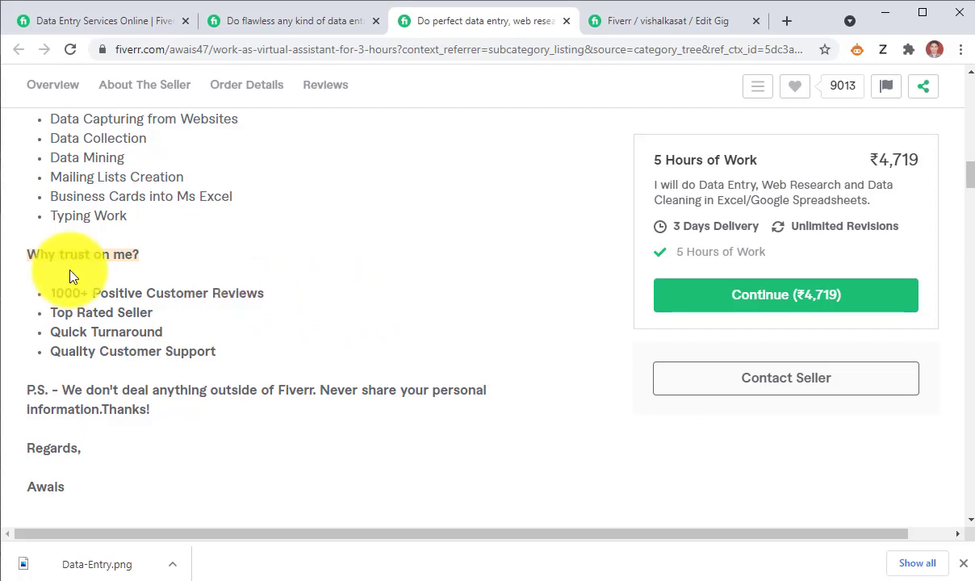
click(633, 21)
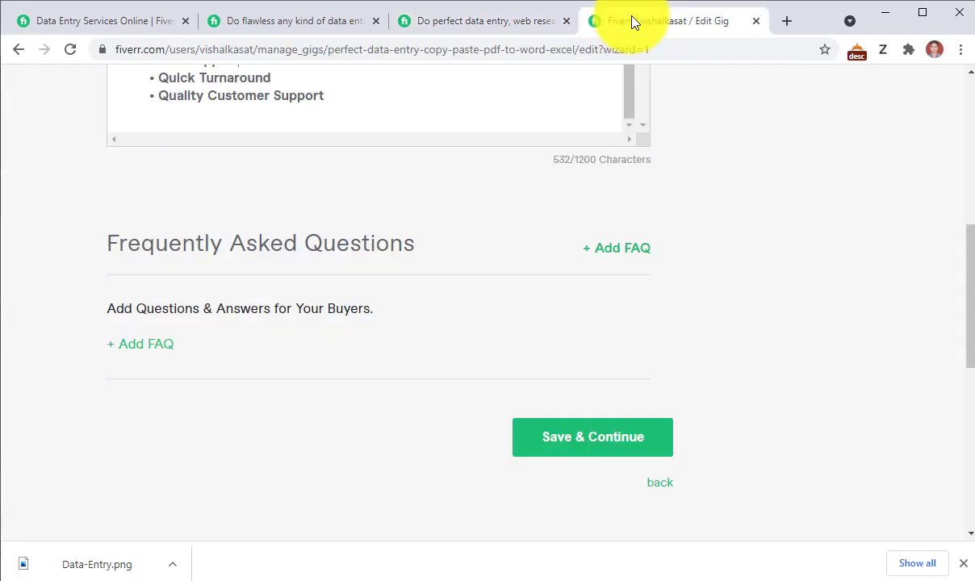
- Move the "Why trust on me?" heading out of the description and into a new FAQ entry as its question
scroll(355, 283, up, 3)
drag(123, 268, 345, 266)
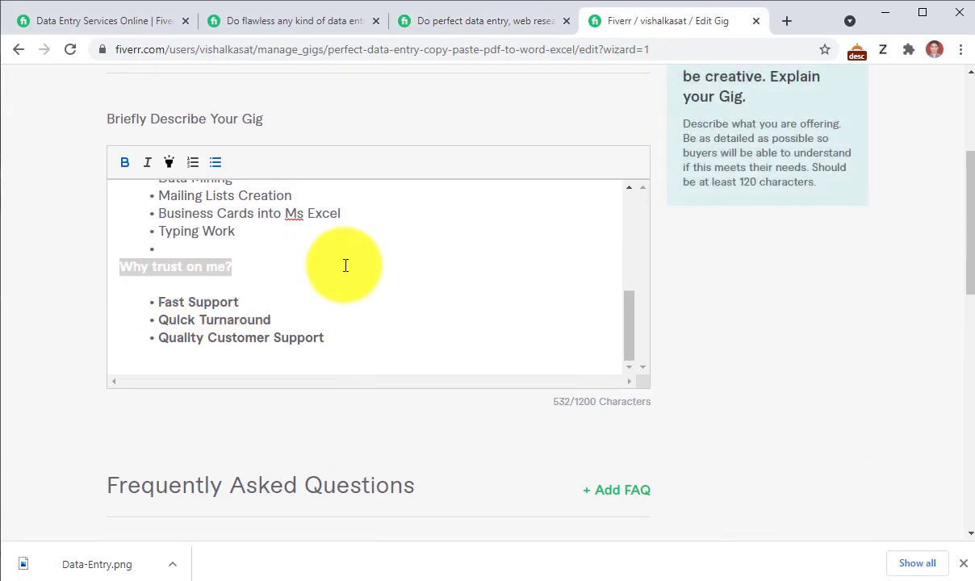
key(BackSpace)
scroll(339, 379, down, 1)
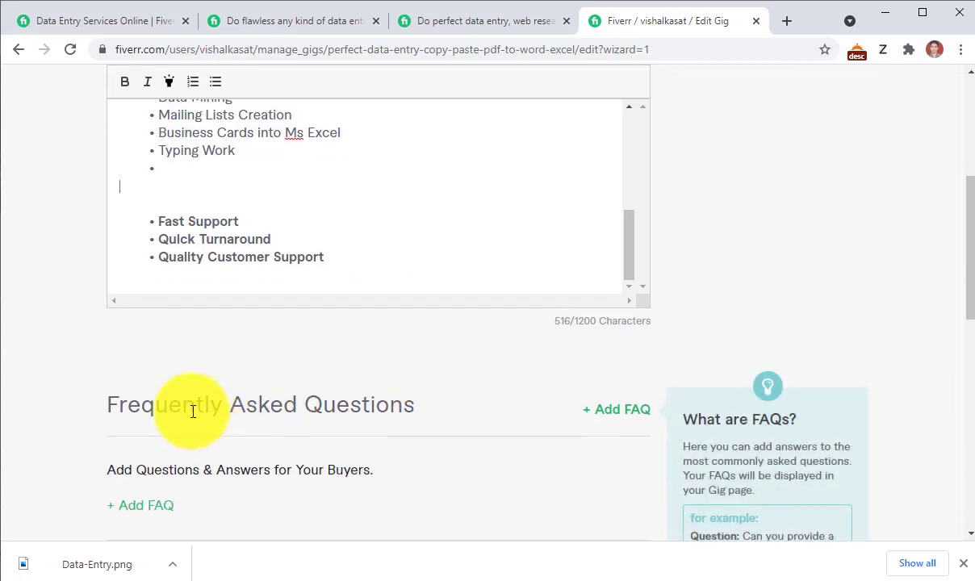
scroll(181, 474, down, 1)
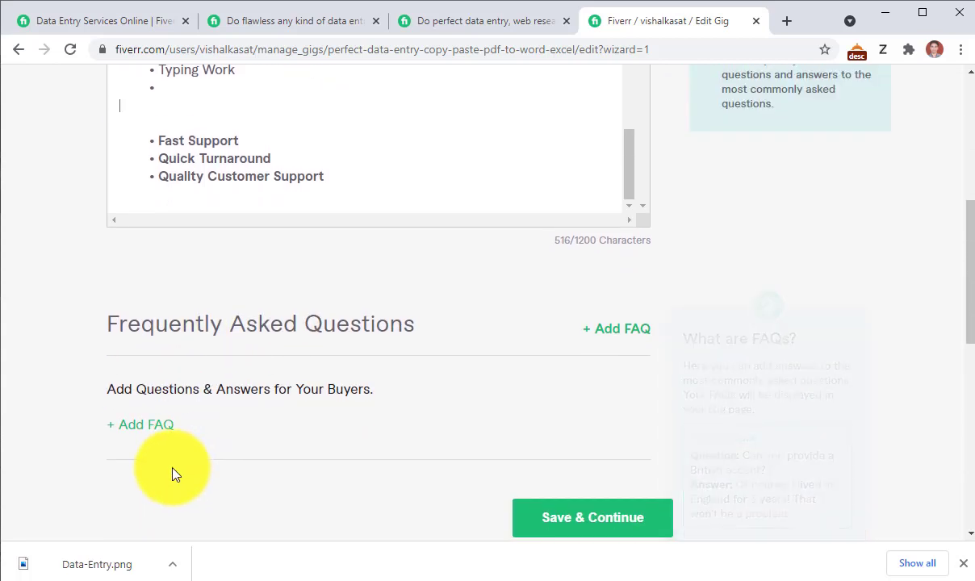
click(149, 429)
key(ctrl+v)
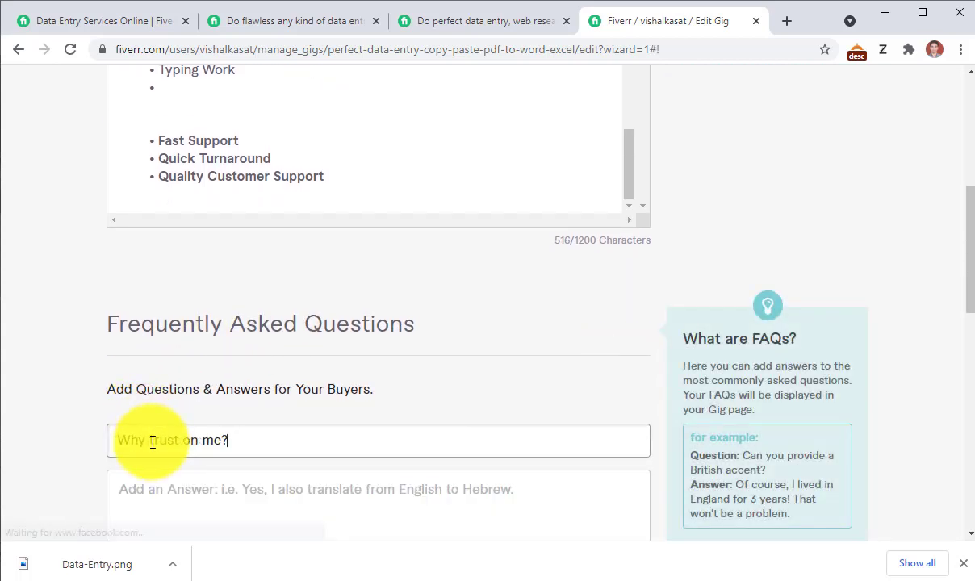
- Move the bullets "Fast Support", "Quick Turnaround" and "Quality Customer Support" from the description into the FAQ answer
drag(150, 141, 384, 177)
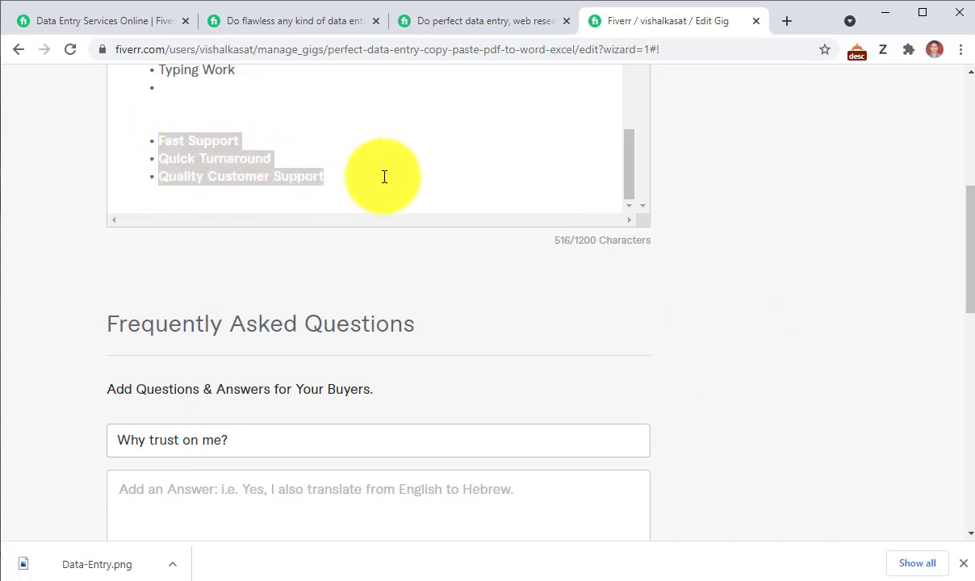
key(ctrl+x)
click(172, 489)
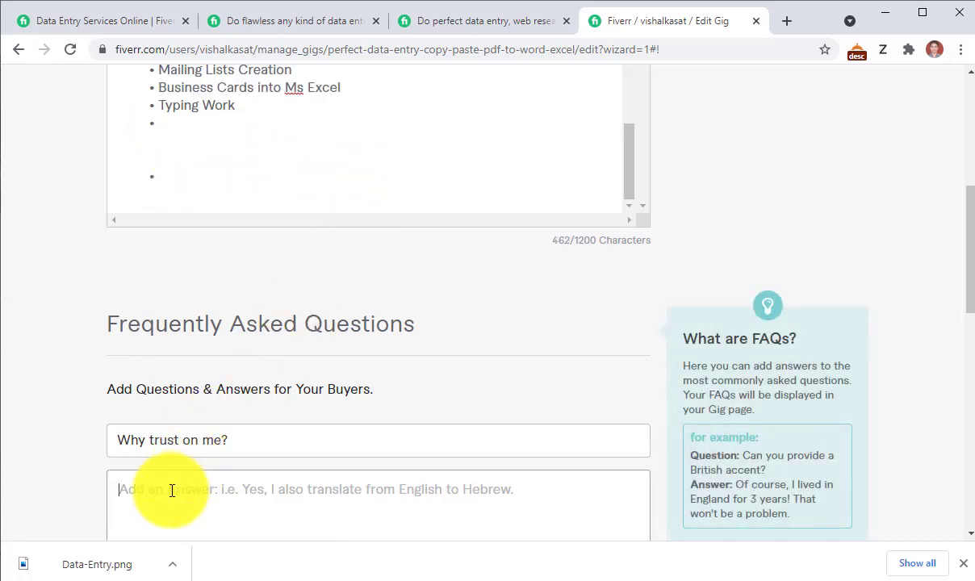
key(ctrl+v)
- Remove the leftover empty bullets and blank lines after "Typing Work" in the gig description
scroll(293, 363, up, 2)
click(178, 342)
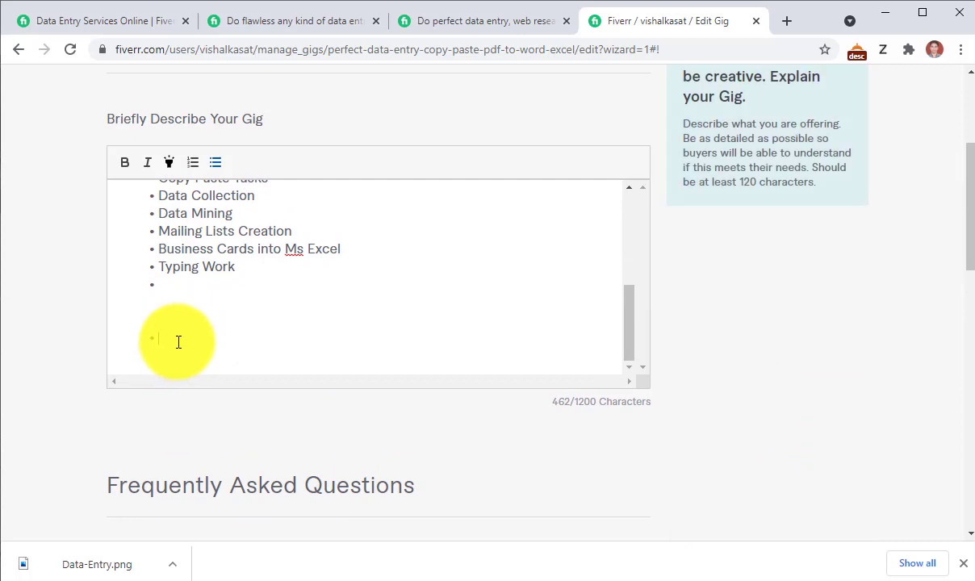
key(BackSpace)
key(BackSpace)
key(BackSpace)
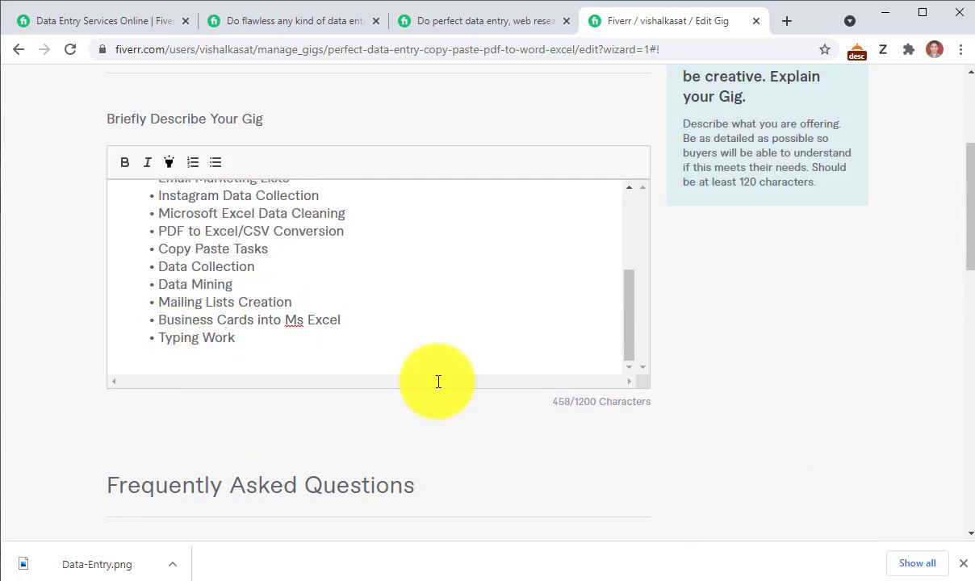
- Add the completed "Why trust on me?" FAQ, then save the description and continue to the Requirements stage
scroll(438, 383, down, 5)
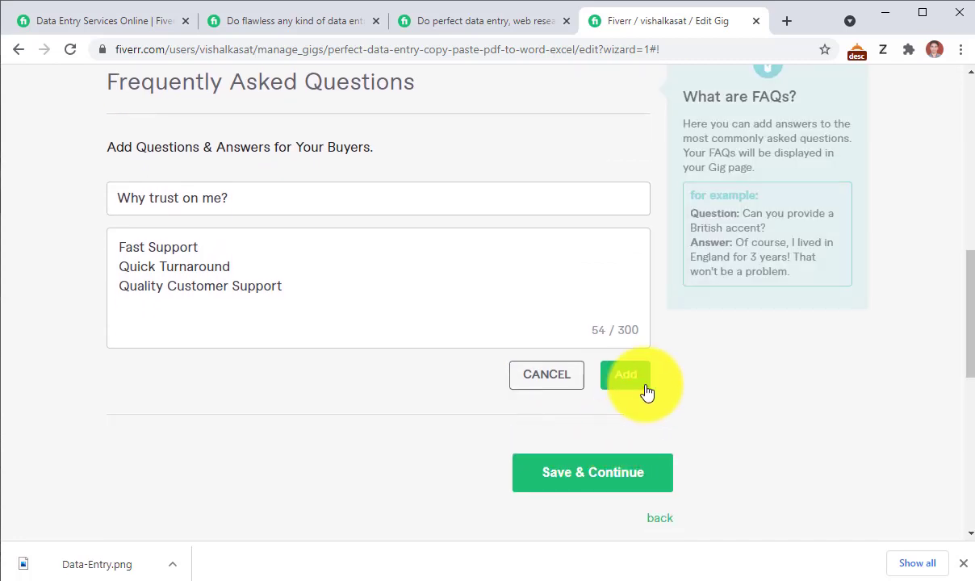
click(631, 381)
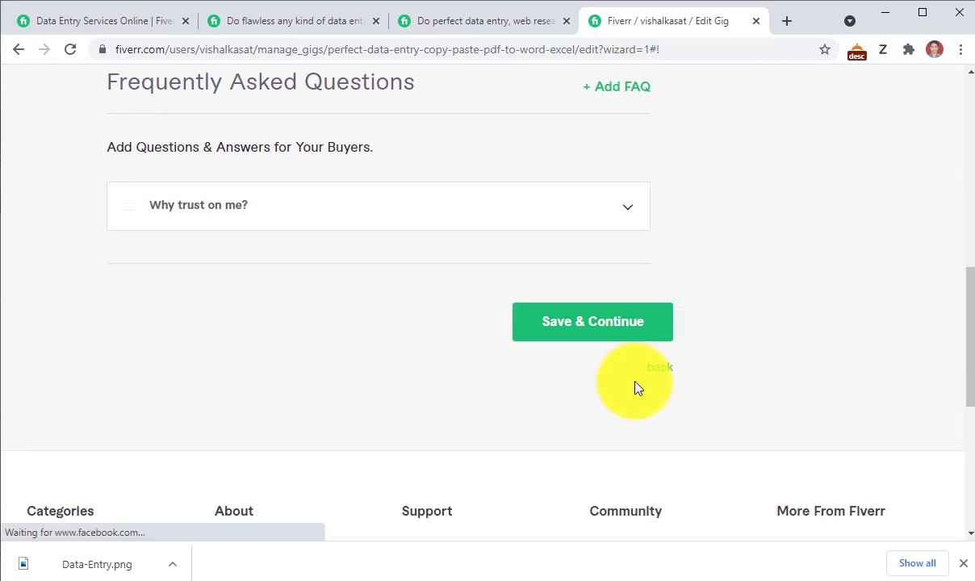
click(598, 320)
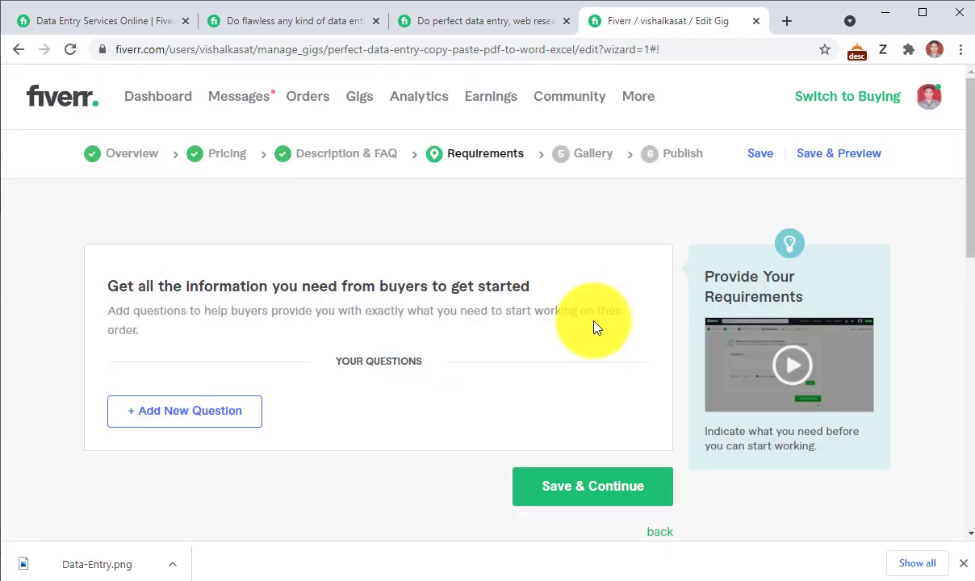
- Examine the seller profile and order details of the reference gig "I will do perfect data entry, web research and copy paste"
click(443, 17)
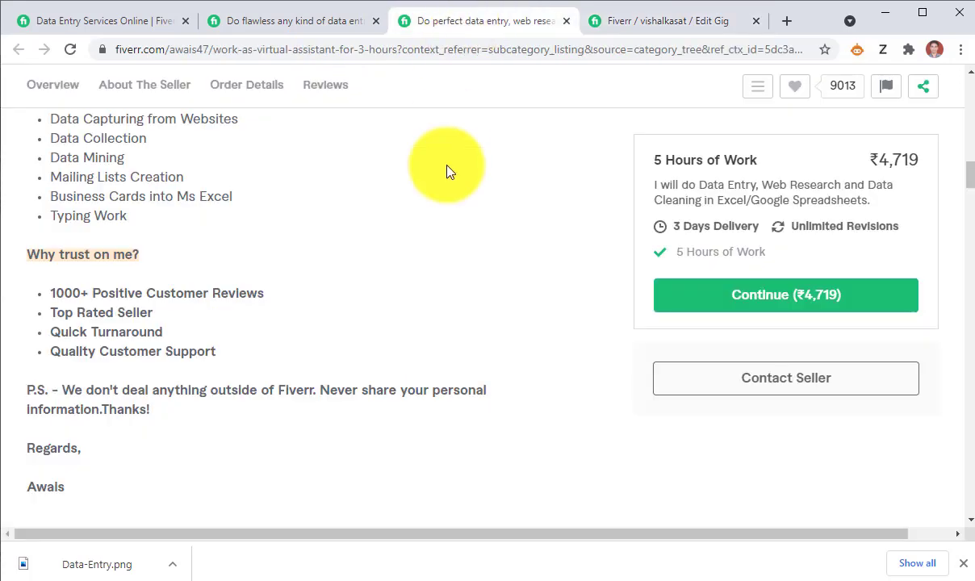
scroll(450, 234, down, 2)
scroll(450, 243, down, 5)
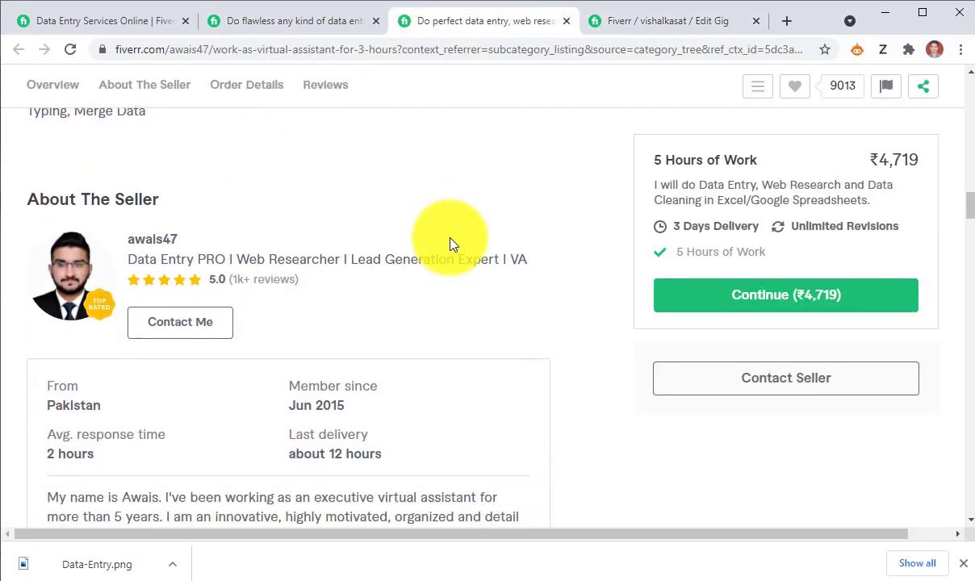
scroll(450, 243, down, 6)
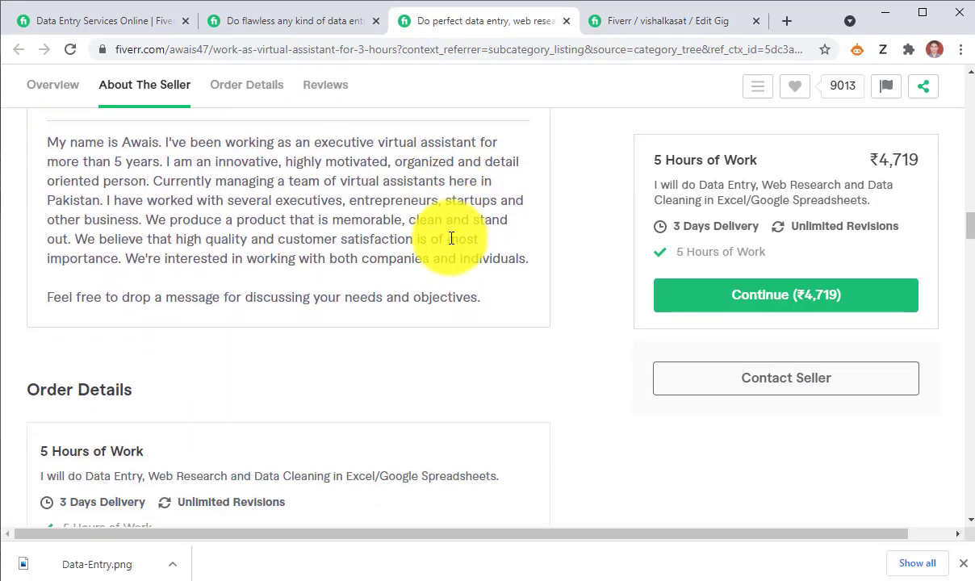
scroll(451, 244, down, 4)
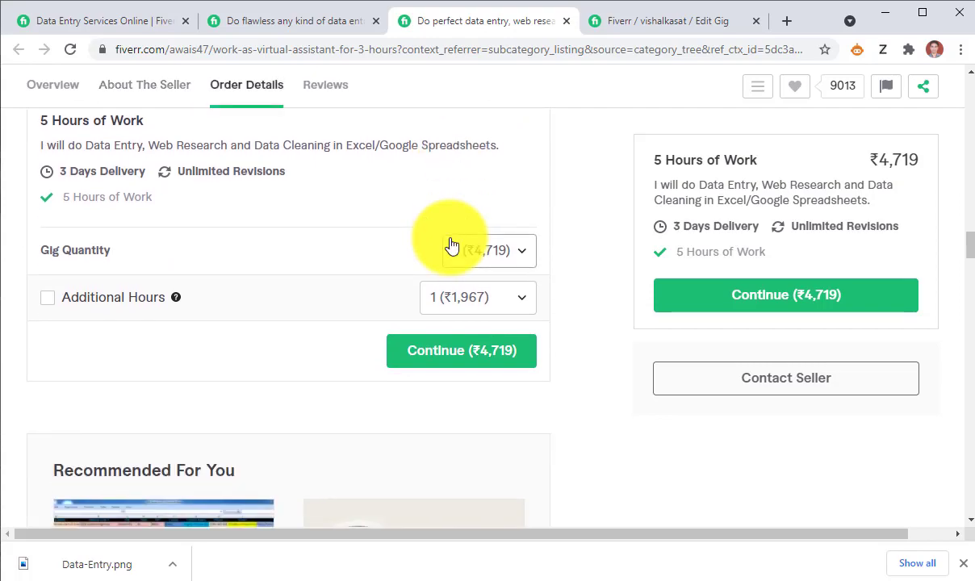
scroll(450, 243, up, 8)
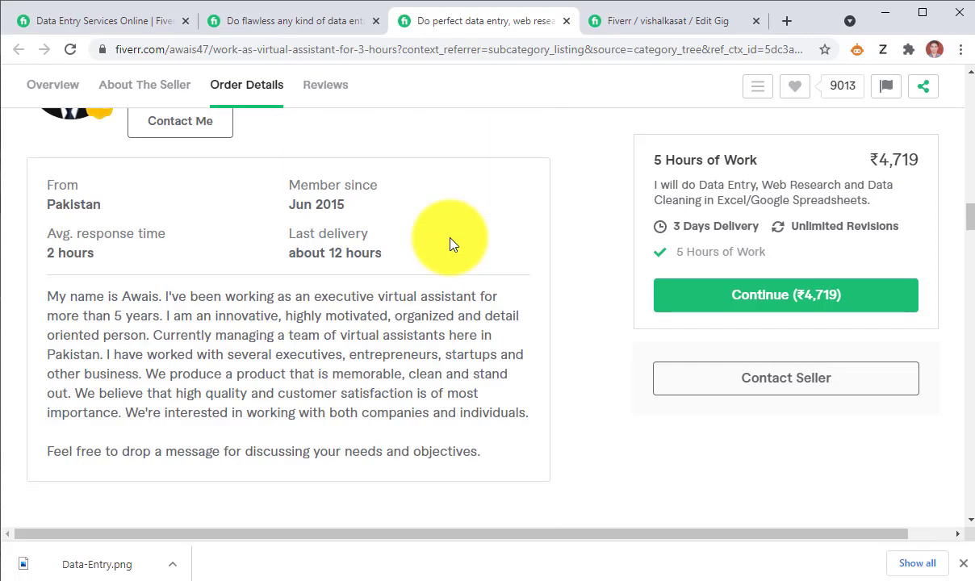
scroll(450, 244, up, 5)
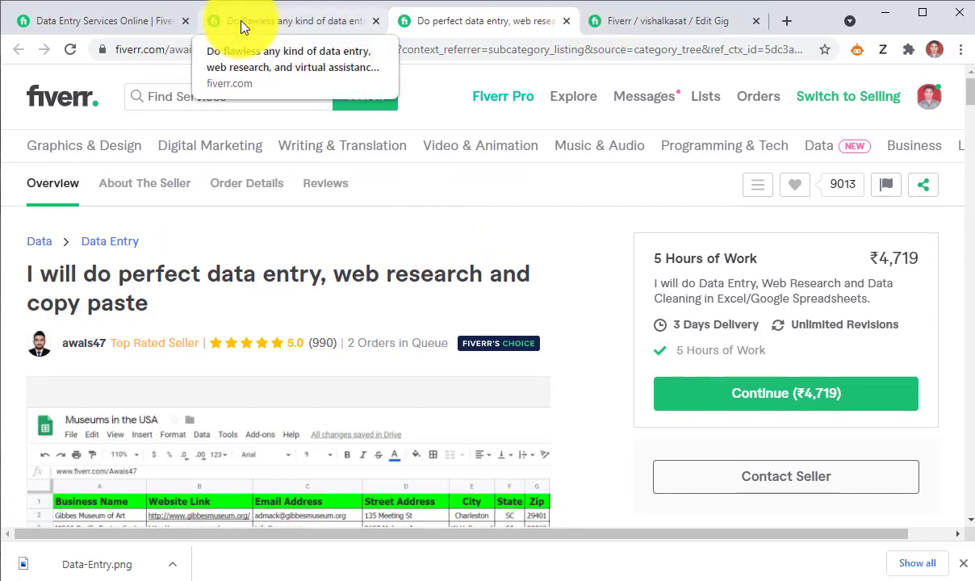
- Examine the description and seller profile of the other reference gig, "Do flawless any kind of data entry"
click(273, 27)
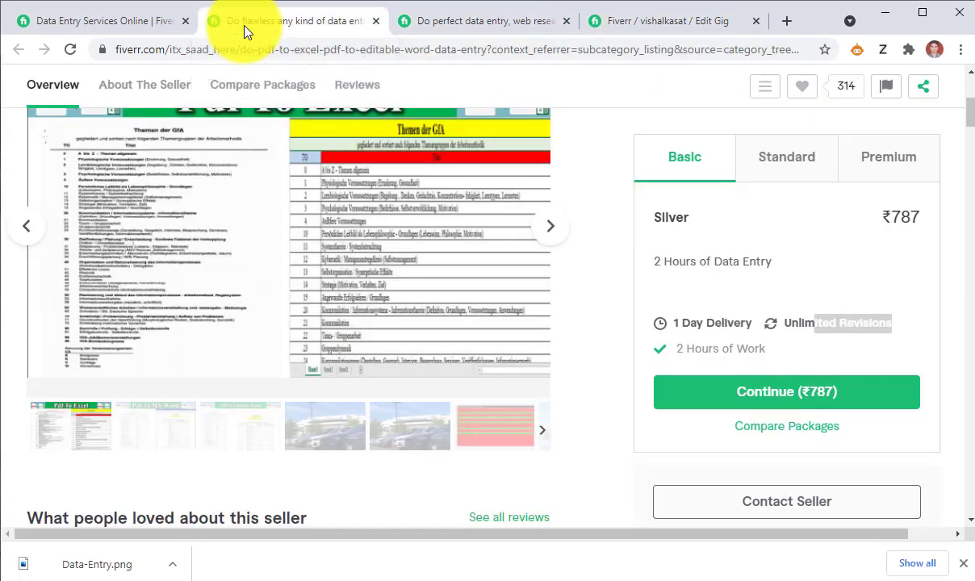
scroll(311, 339, down, 4)
scroll(315, 338, down, 6)
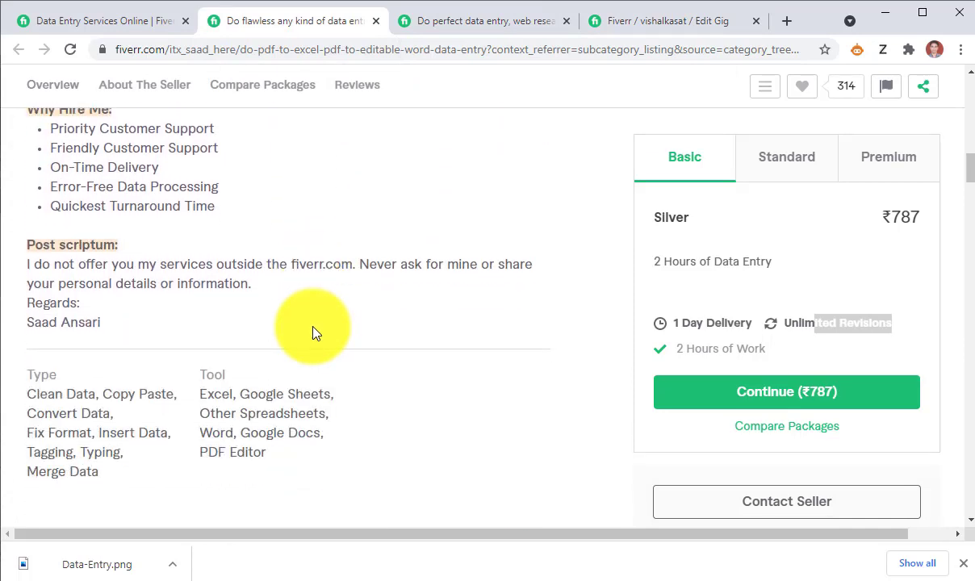
scroll(315, 333, down, 3)
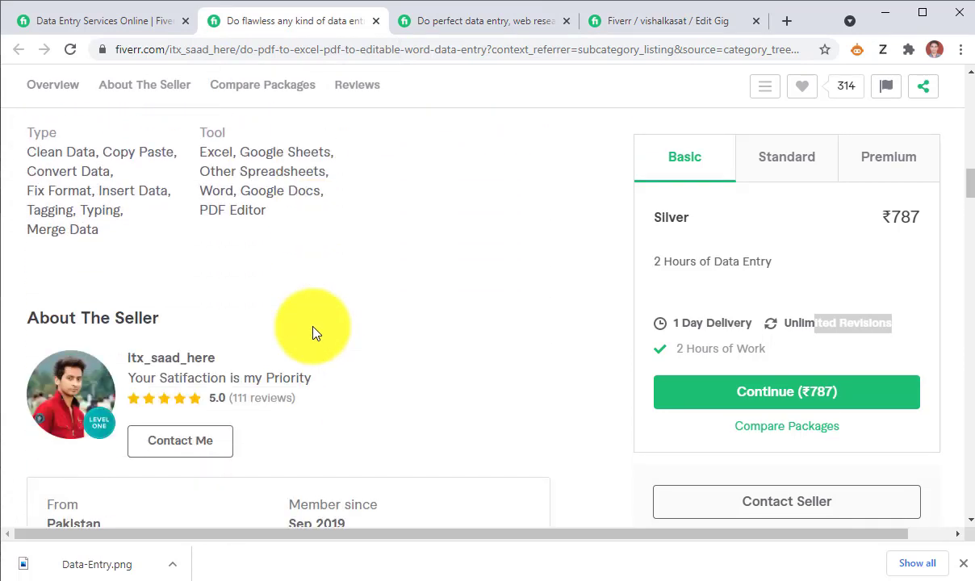
scroll(315, 332, down, 5)
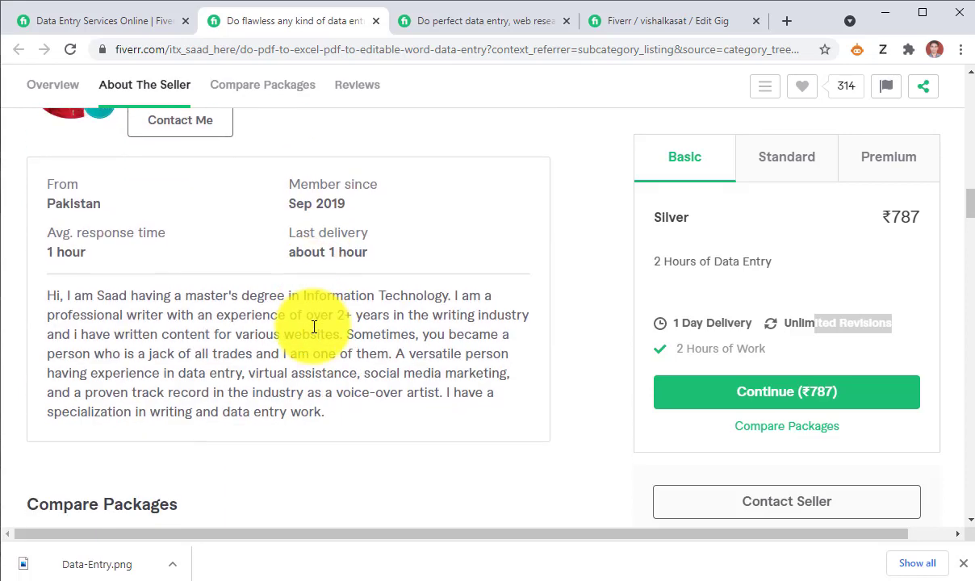
- Examine the package comparison and the first two FAQ answers of the reference gig "Do flawless any kind of data entry"
scroll(314, 327, down, 9)
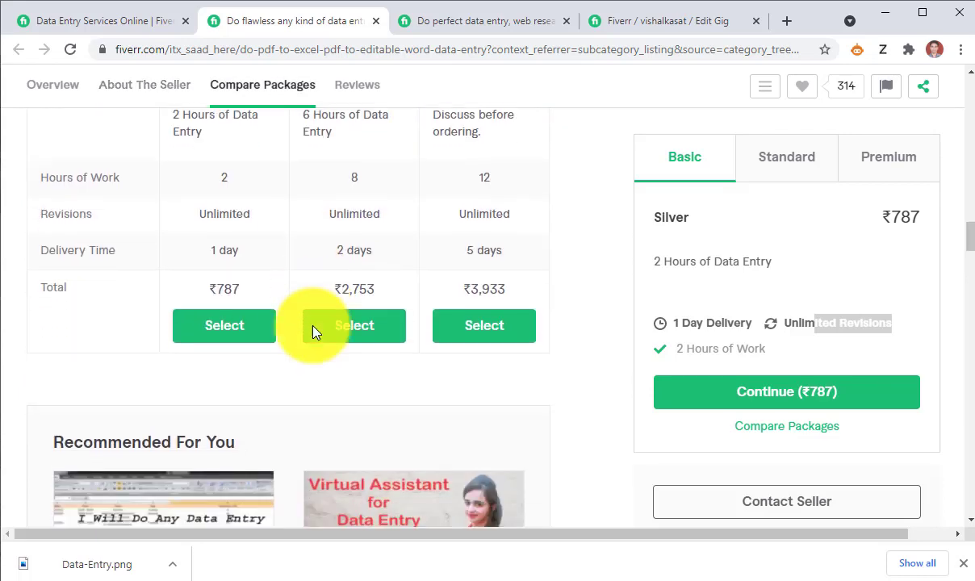
scroll(314, 330, down, 6)
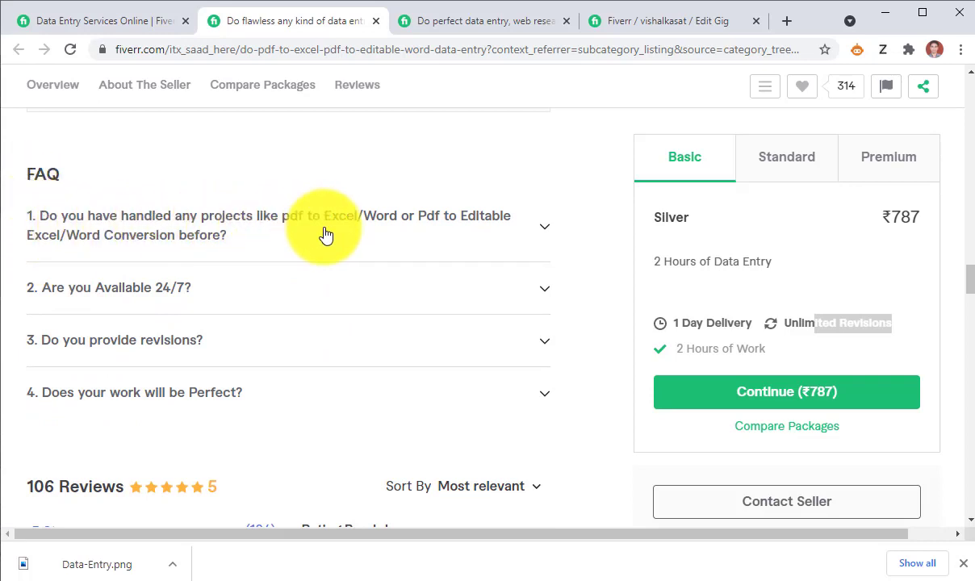
click(548, 232)
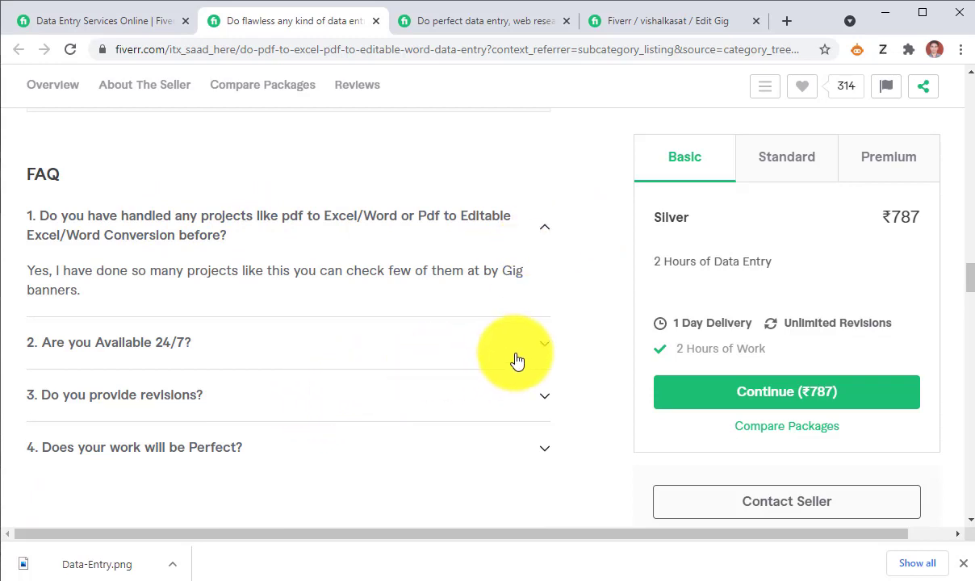
click(545, 350)
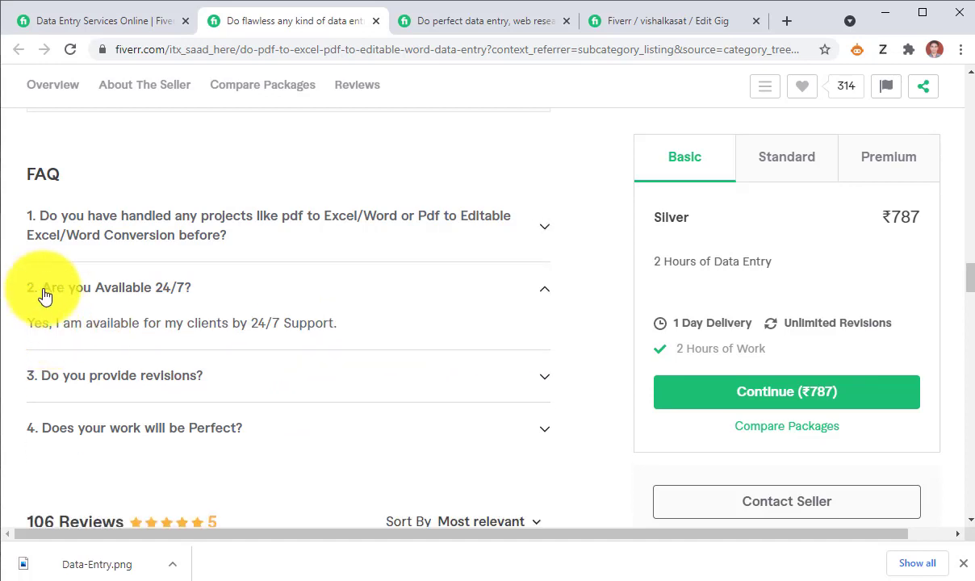
- Copy the FAQ question "Are you Available 24/7?" from the reference gig into a new buyer question in the gig's requirements
drag(42, 287, 201, 289)
right_click(164, 292)
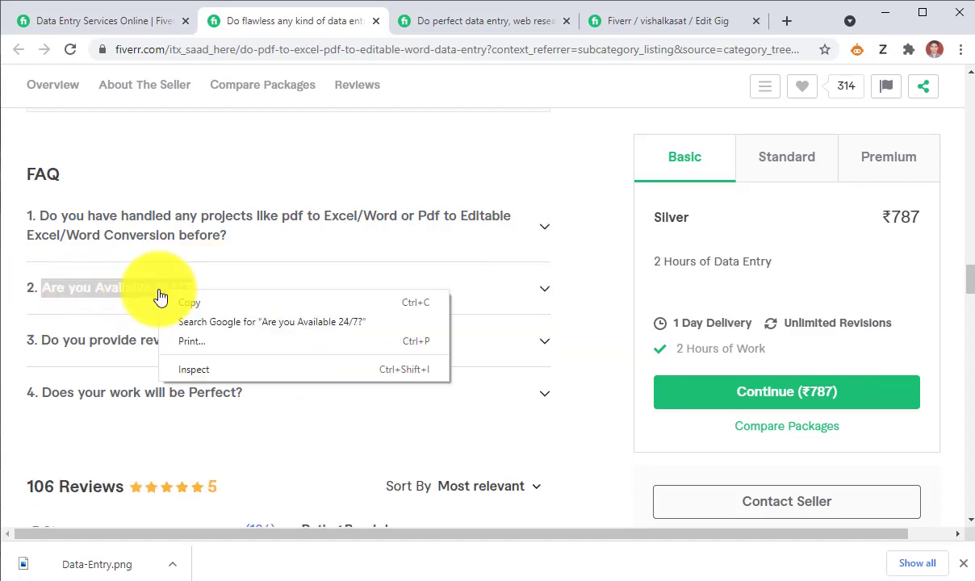
click(209, 302)
click(628, 19)
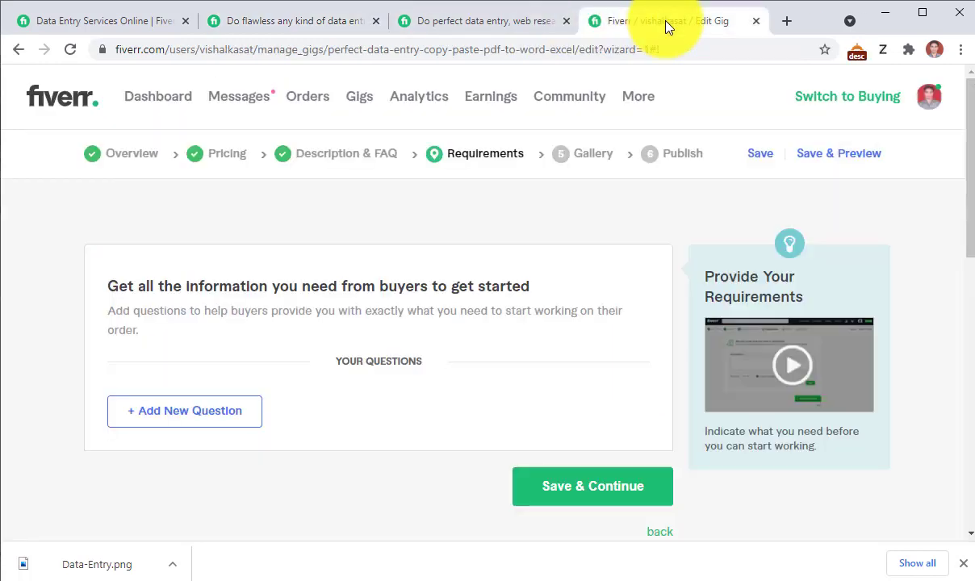
click(180, 412)
scroll(194, 444, down, 2)
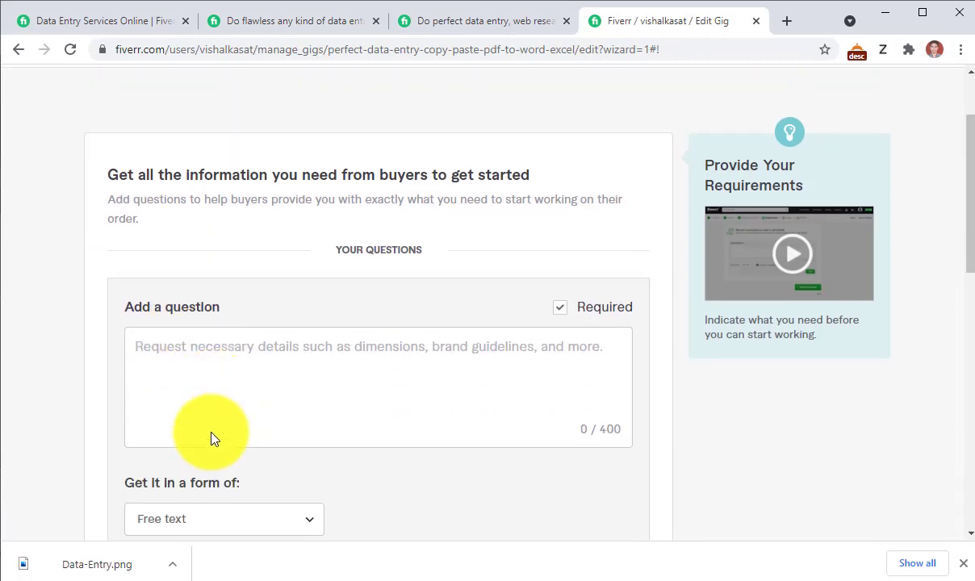
click(170, 353)
key(ctrl+v)
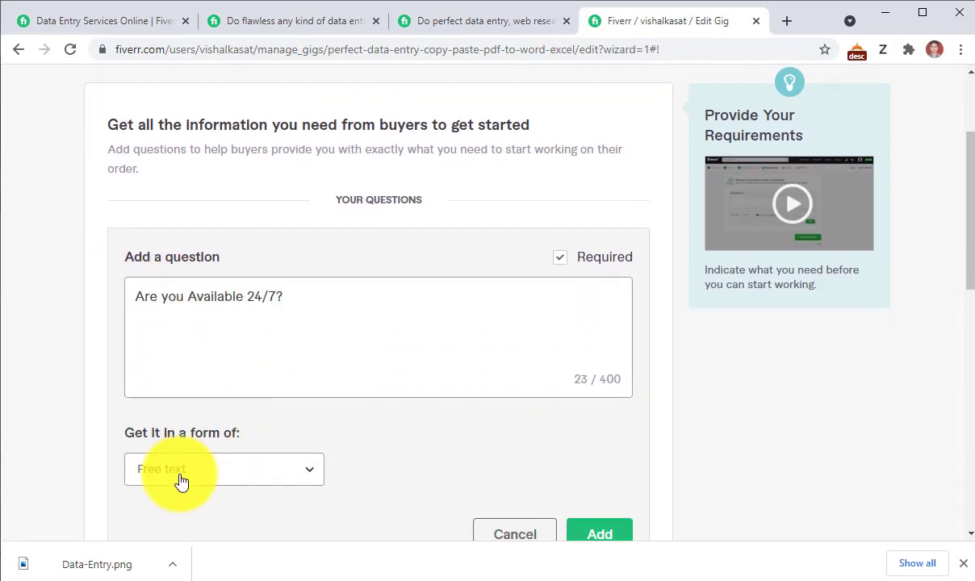
click(301, 476)
click(398, 463)
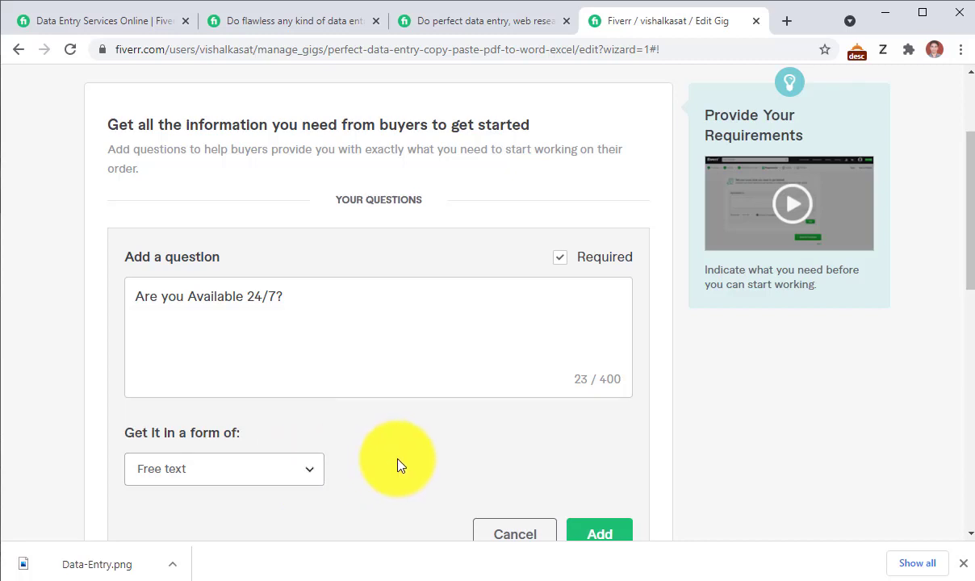
- Clear the text "Are you Available 24/7?" from the new buyer question
scroll(397, 466, down, 1)
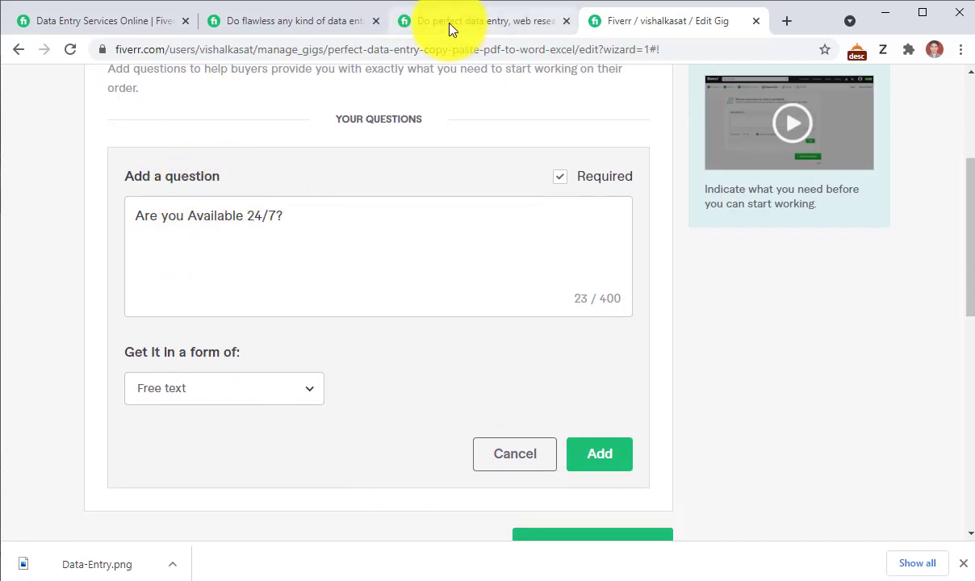
scroll(435, 384, up, 3)
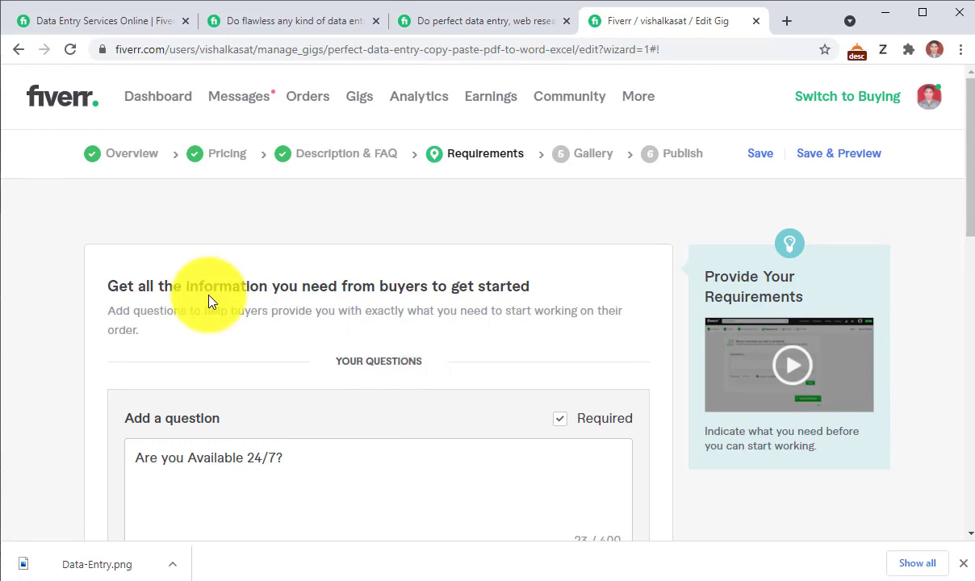
drag(92, 288, 610, 281)
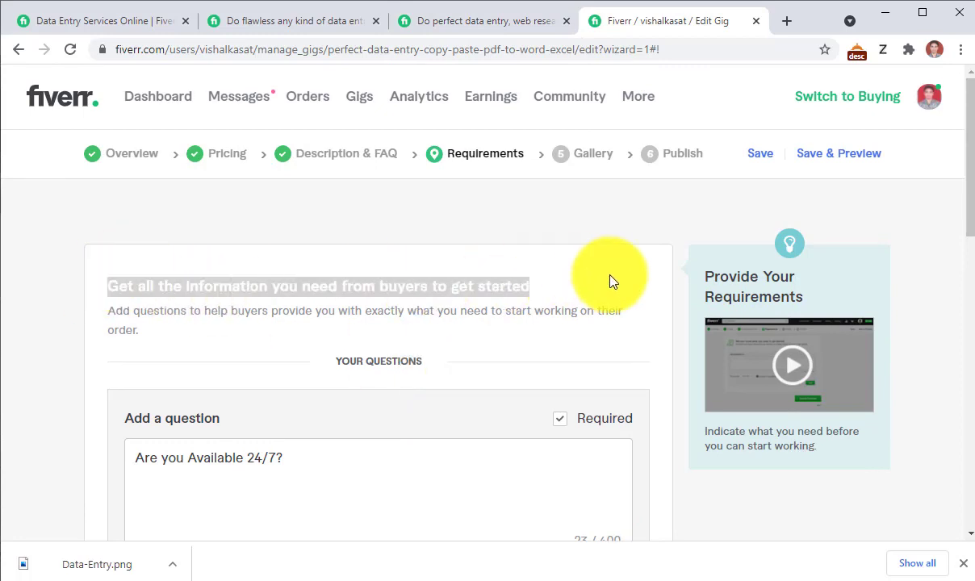
click(445, 362)
drag(298, 462, 57, 466)
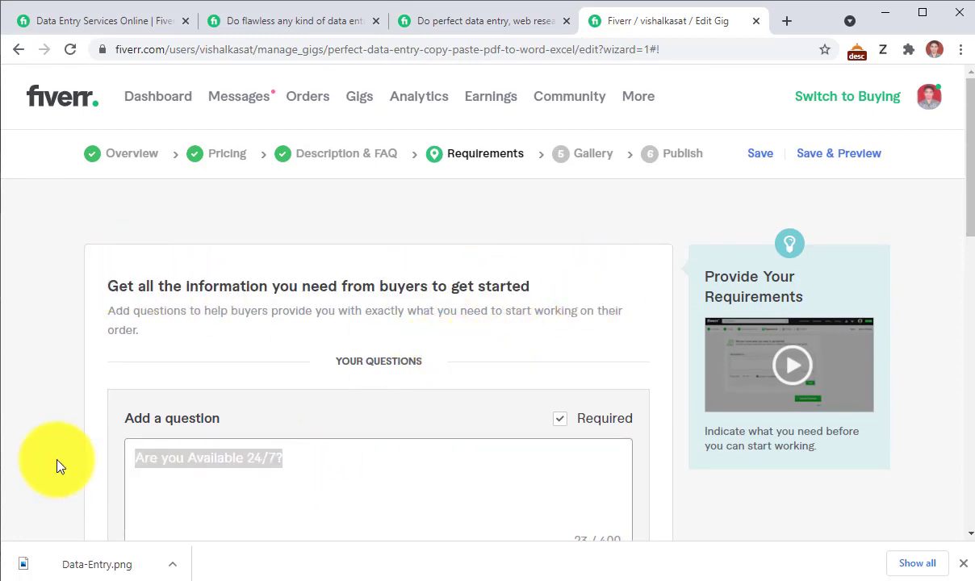
key(BackSpace)
- Examine the order details and FAQ of the reference gig "I will do perfect data entry, web research and copy paste"
click(453, 24)
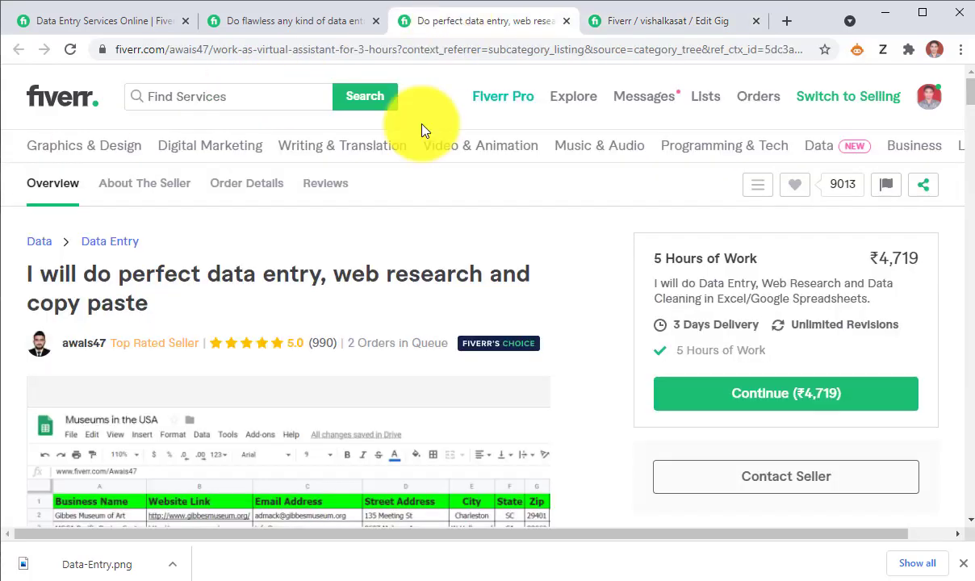
scroll(388, 272, down, 15)
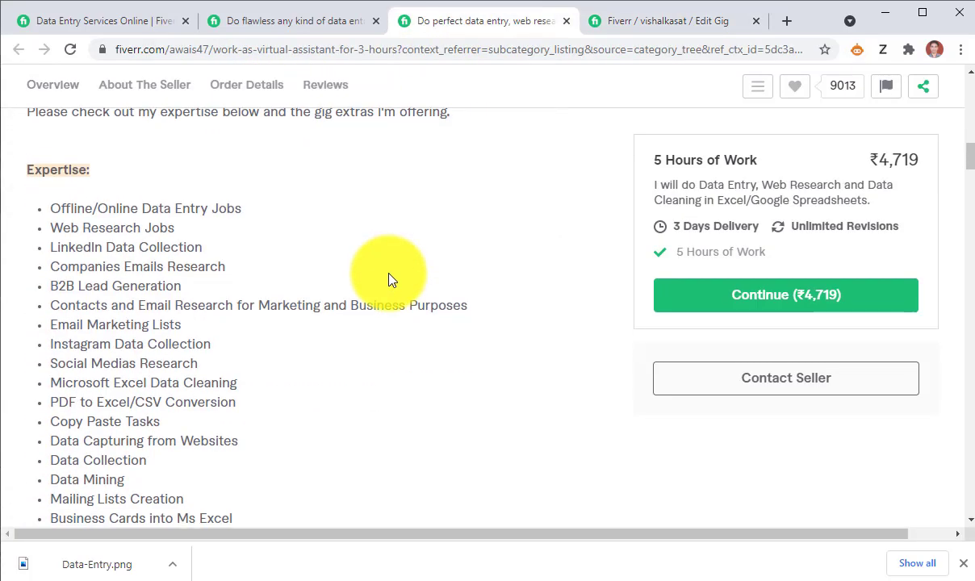
scroll(387, 278, down, 15)
scroll(389, 278, down, 4)
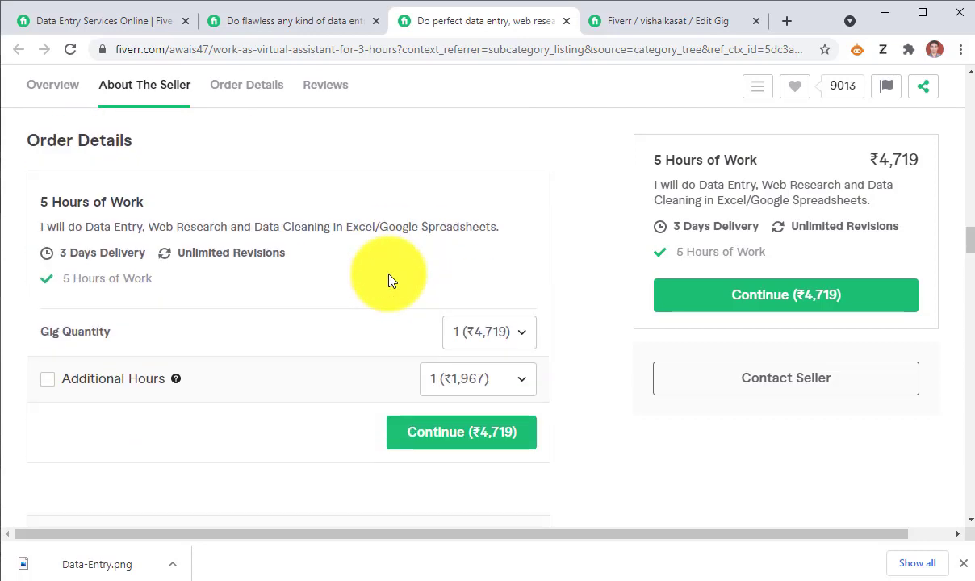
scroll(369, 329, down, 4)
scroll(369, 328, down, 5)
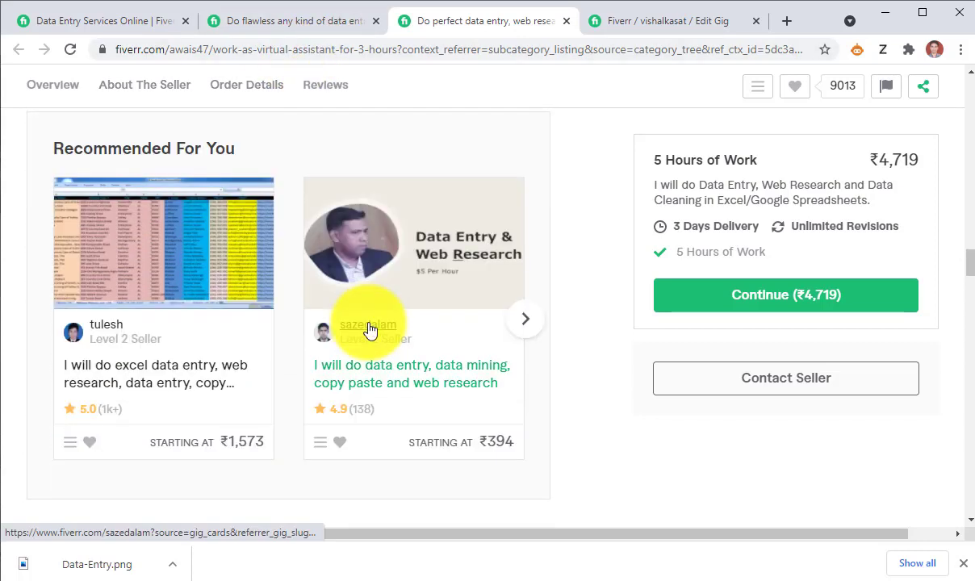
scroll(199, 327, down, 6)
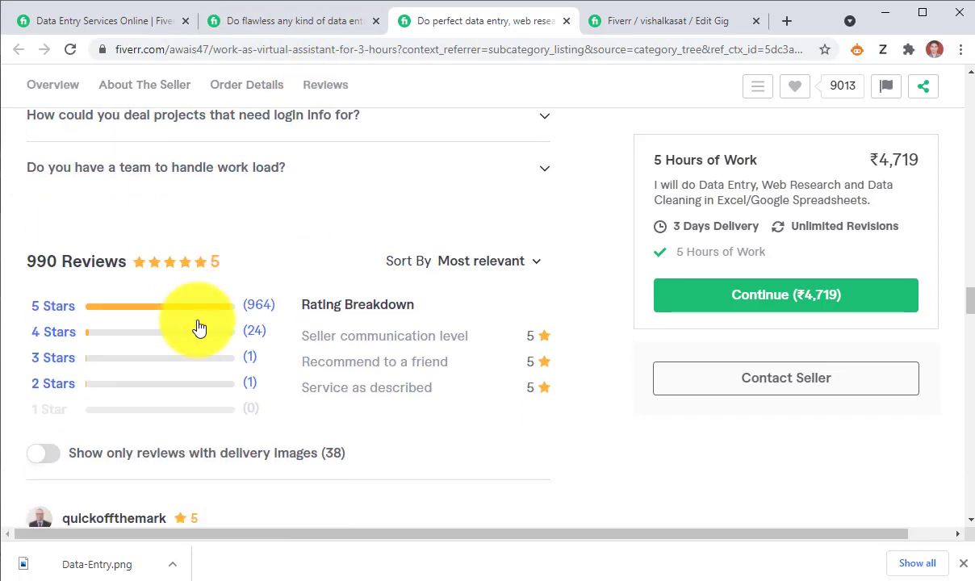
- Add the required free-text buyer question "Which Kind Of Work You Want ?" in the gig editor, then save and continue to the Gallery stage
click(649, 21)
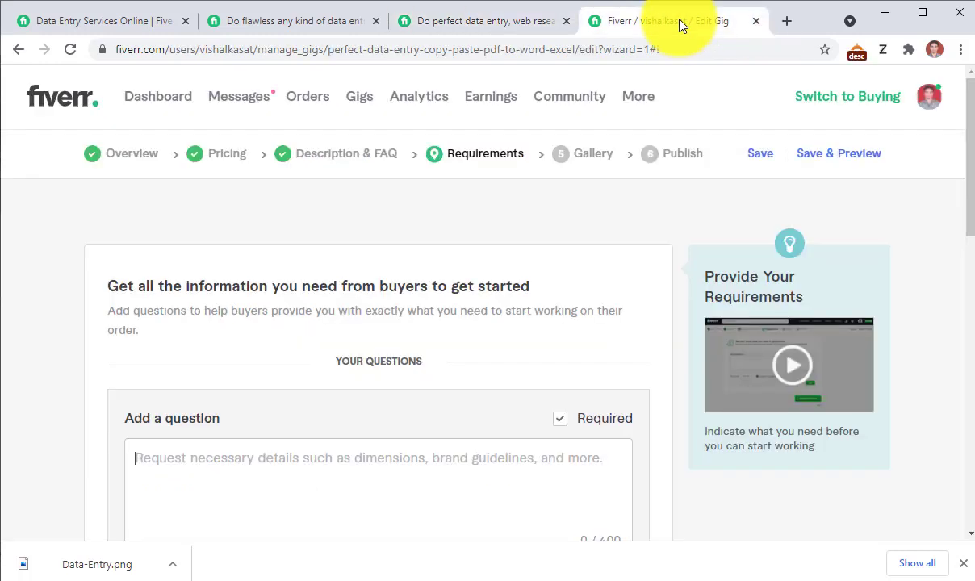
scroll(238, 423, down, 1)
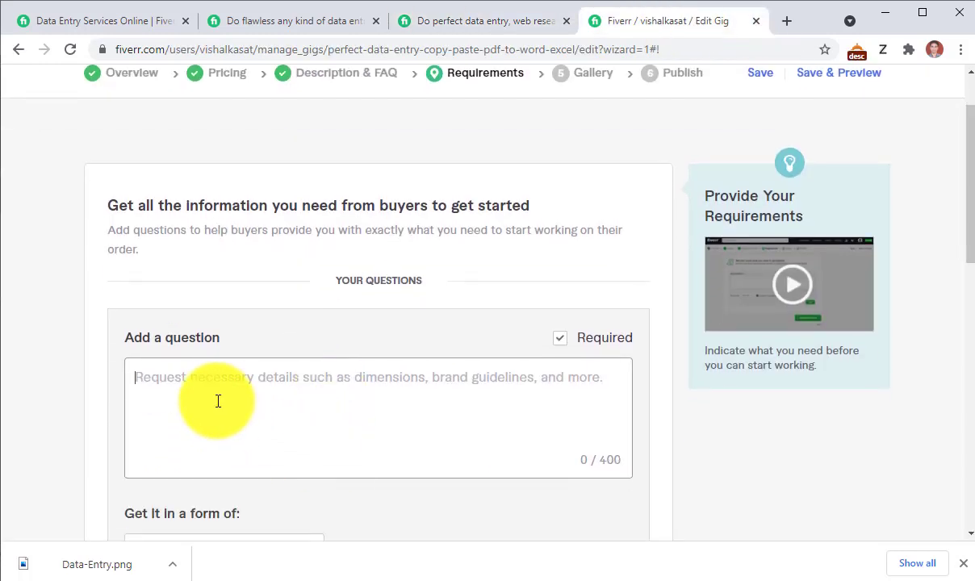
text(W)
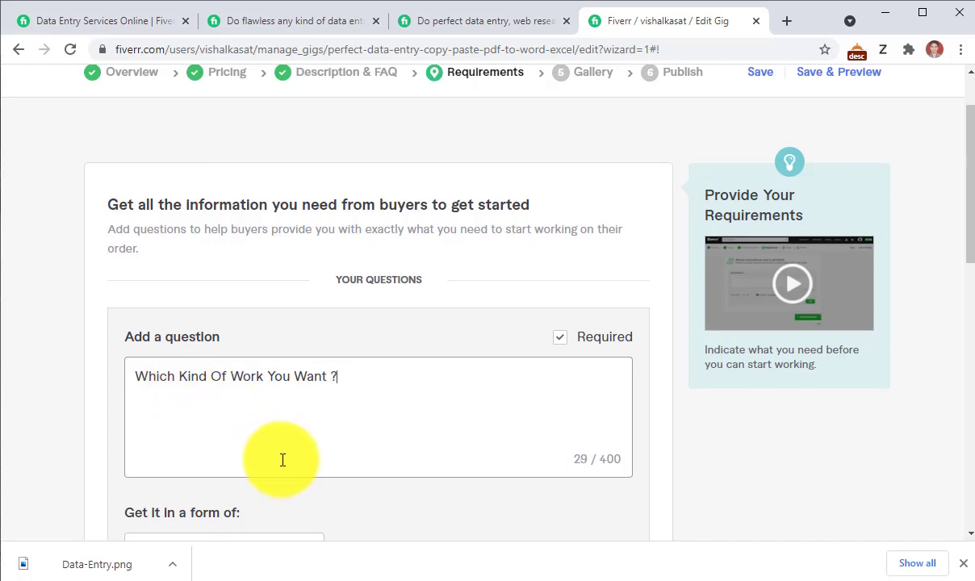
scroll(281, 456, down, 1)
click(250, 481)
click(248, 483)
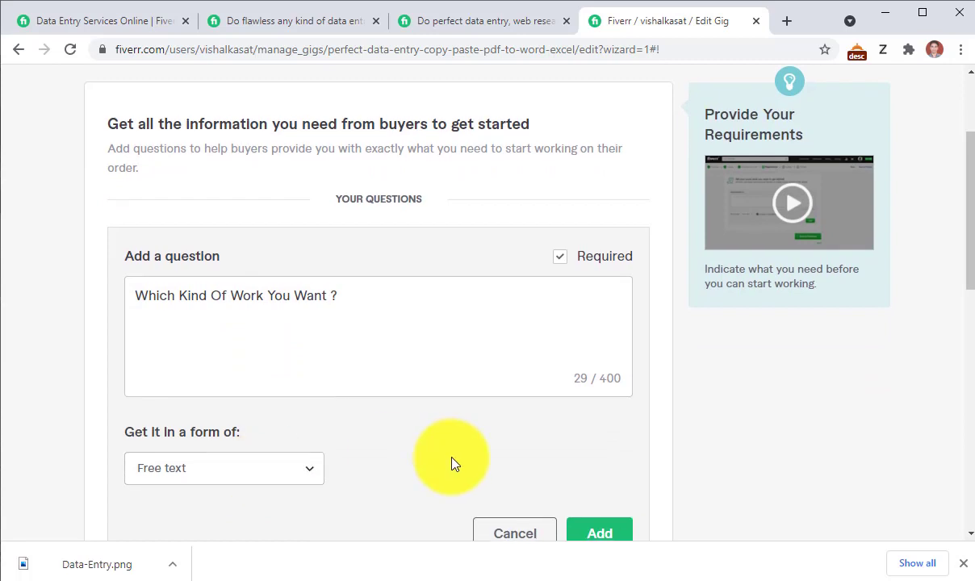
scroll(435, 457, down, 3)
click(605, 303)
scroll(299, 399, up, 4)
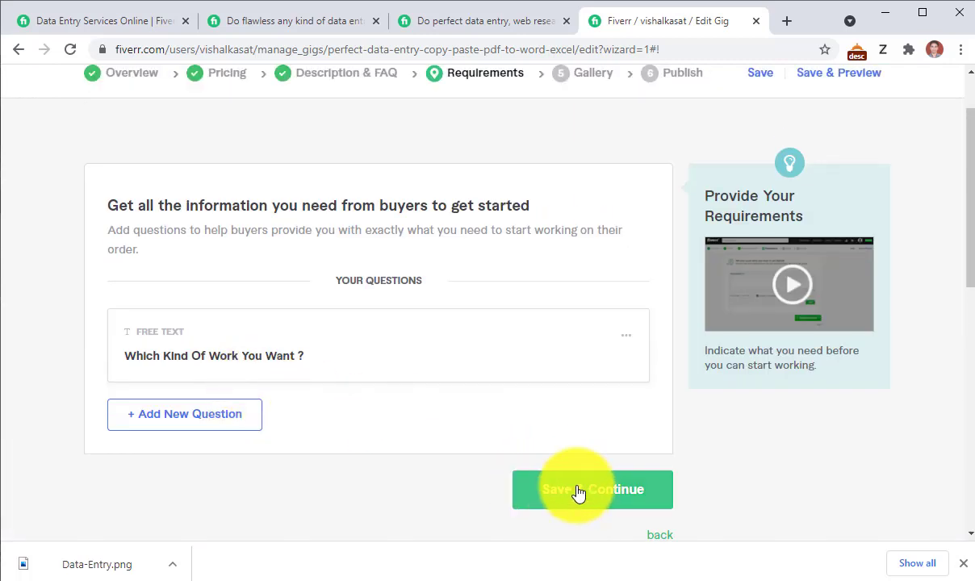
click(581, 501)
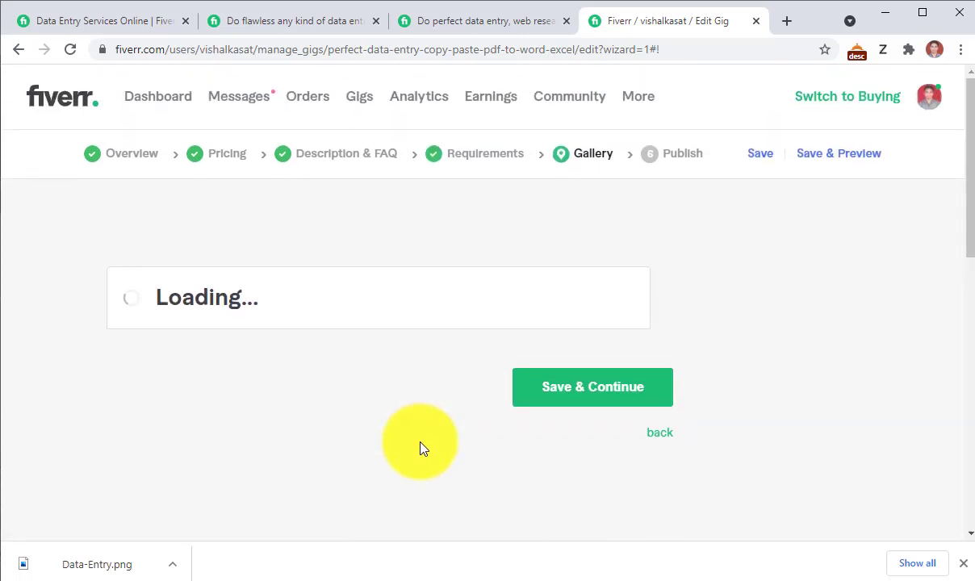
- Review the gallery's video and photo upload areas, then search Google Images for "data entry excel" in a new browser tab
scroll(186, 425, down, 2)
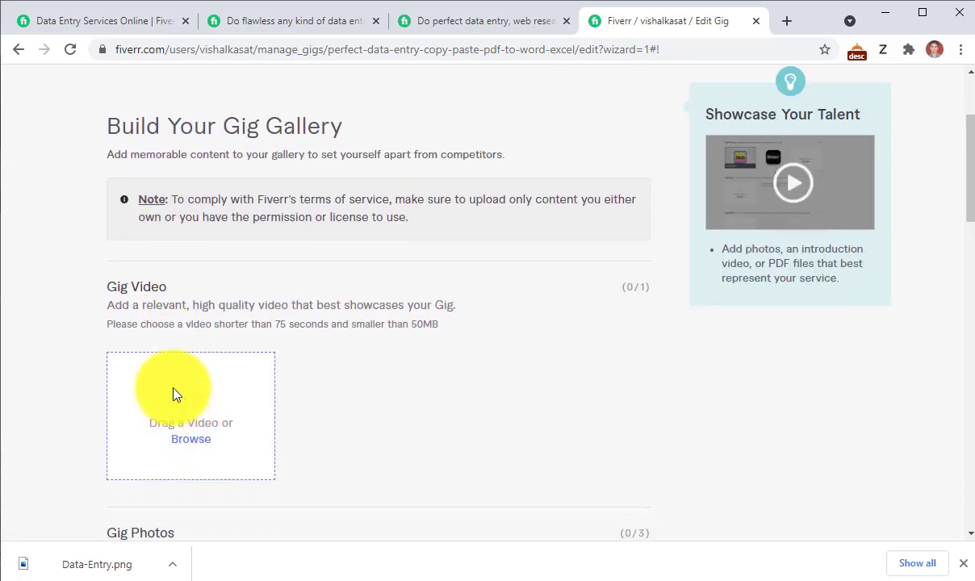
scroll(174, 394, down, 2)
scroll(198, 389, down, 2)
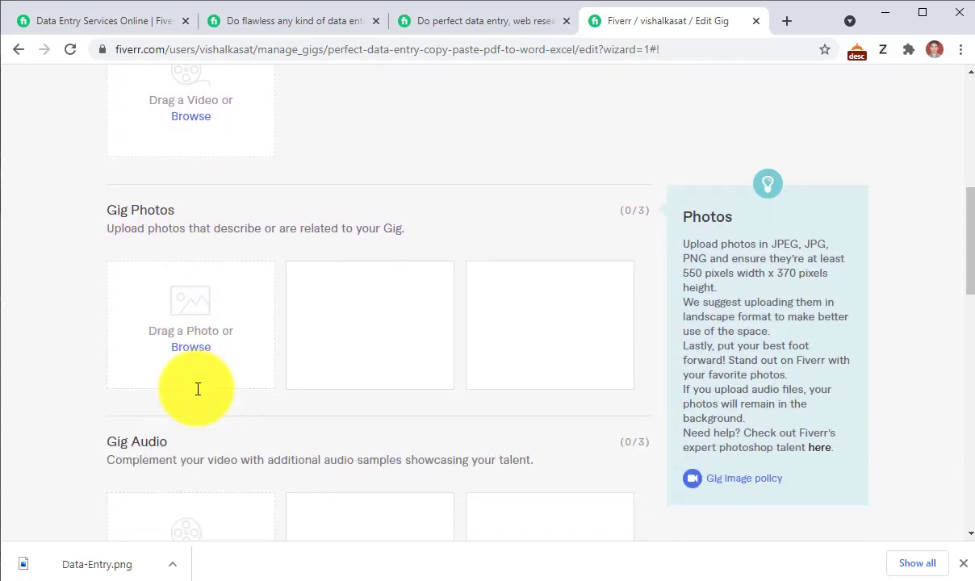
click(785, 22)
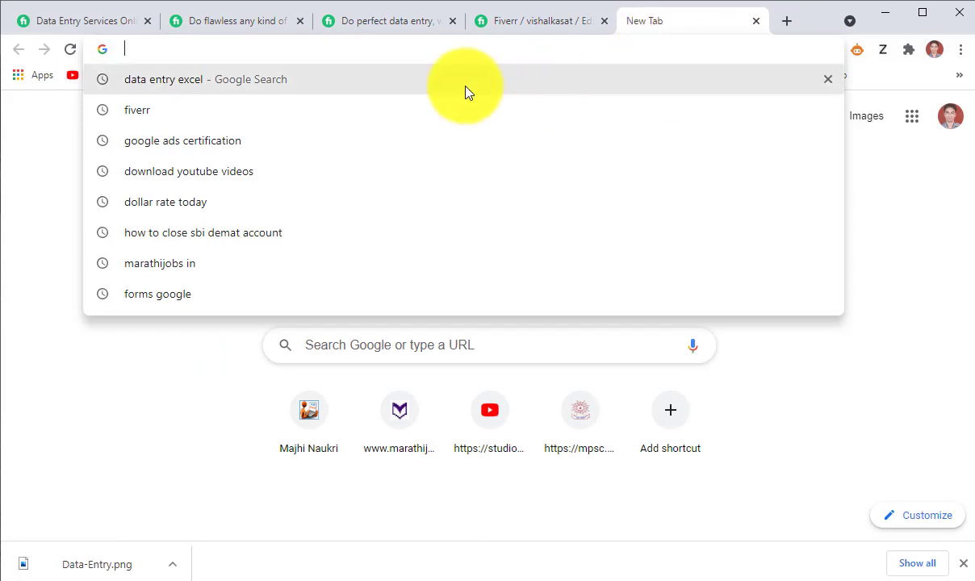
click(158, 81)
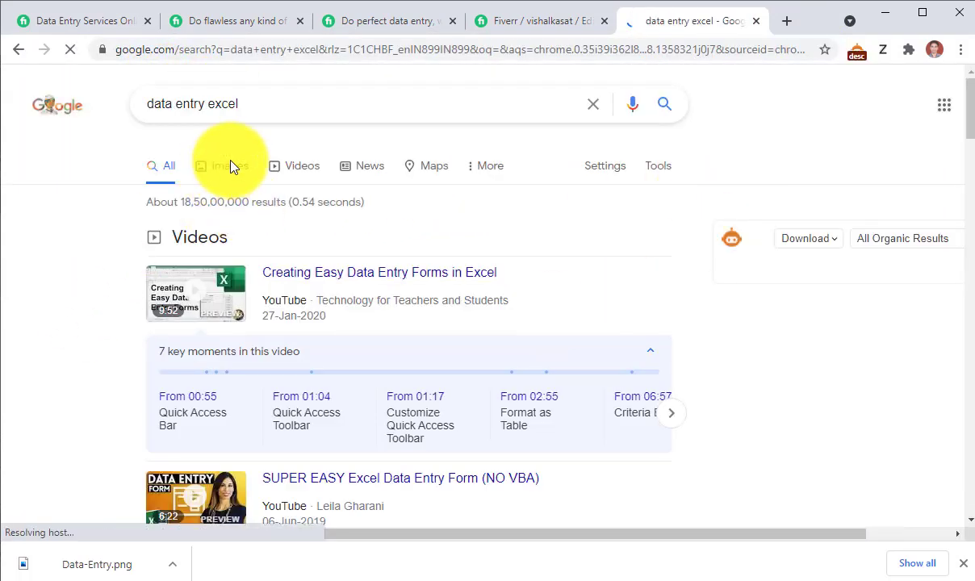
click(229, 172)
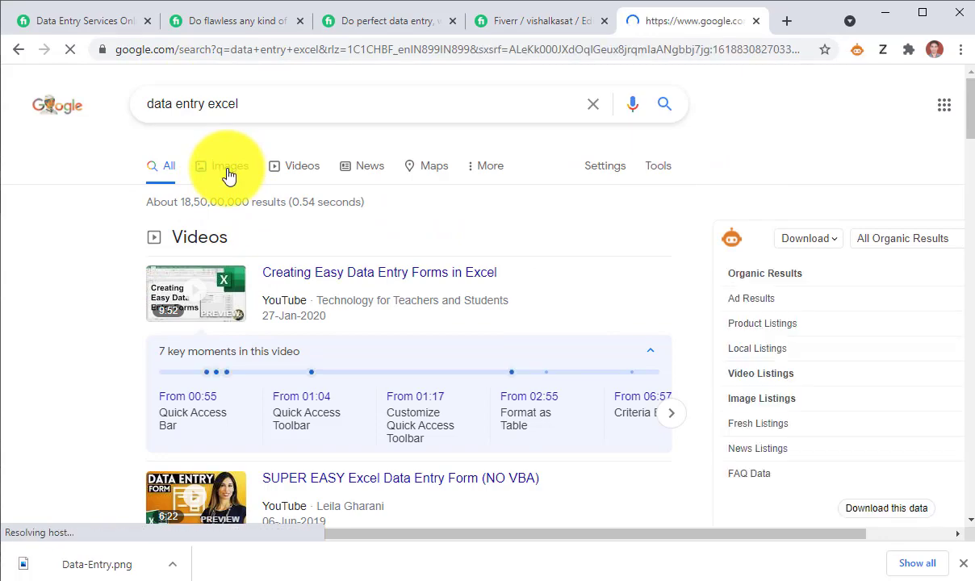
- Browse the "data entry excel" image results for colourful spreadsheet samples and preview the Truelancer Excel data entry portfolio image
scroll(570, 336, down, 15)
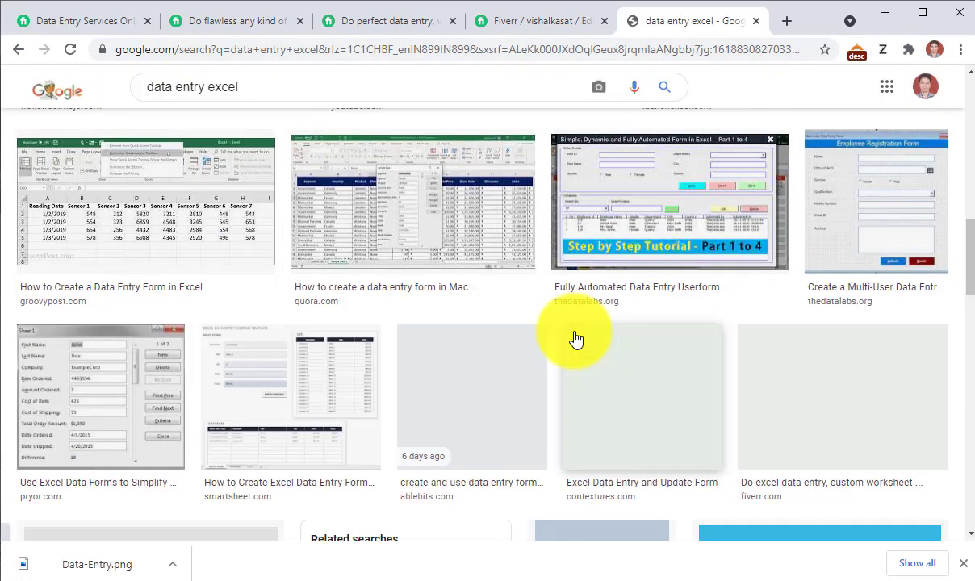
scroll(575, 339, down, 5)
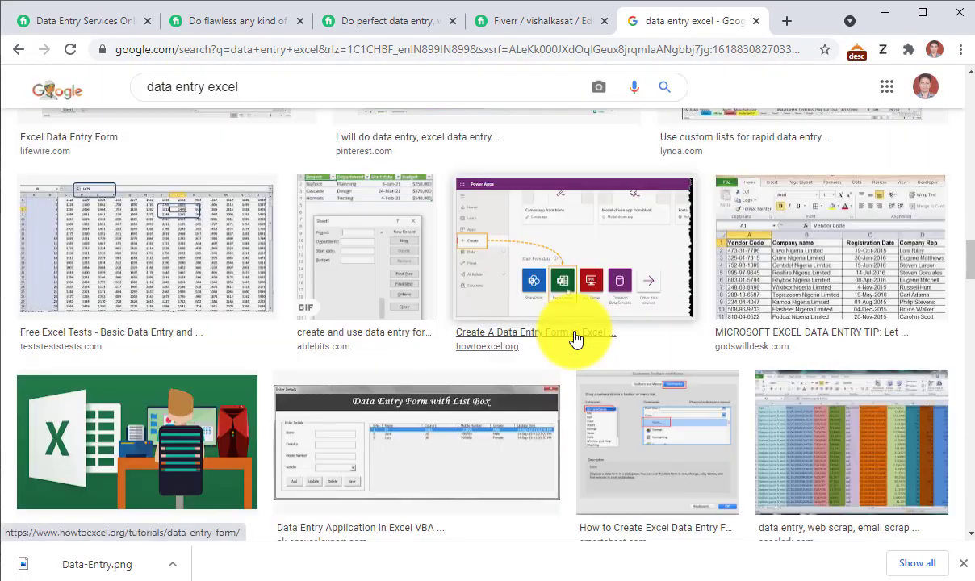
click(205, 259)
scroll(411, 309, down, 7)
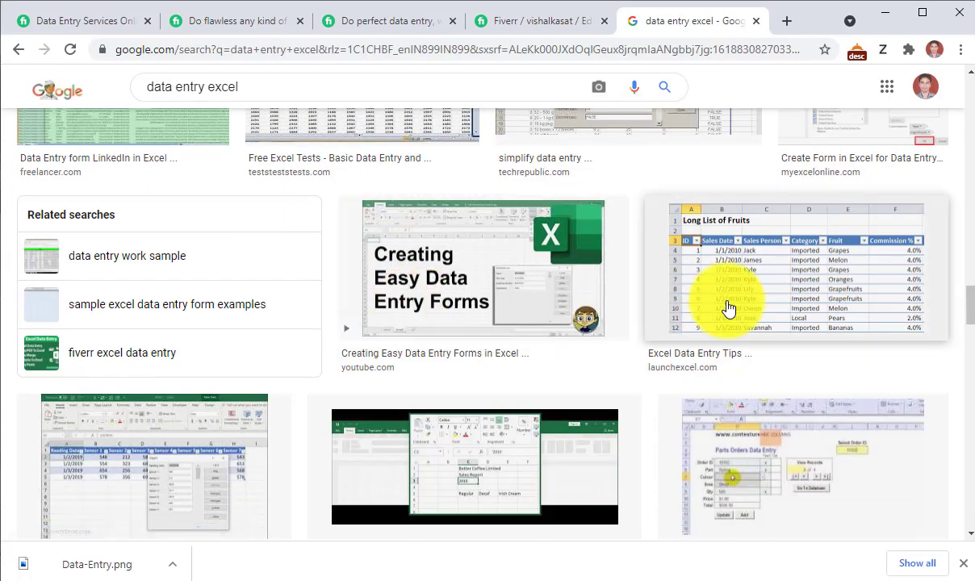
scroll(726, 307, down, 5)
scroll(729, 307, down, 1)
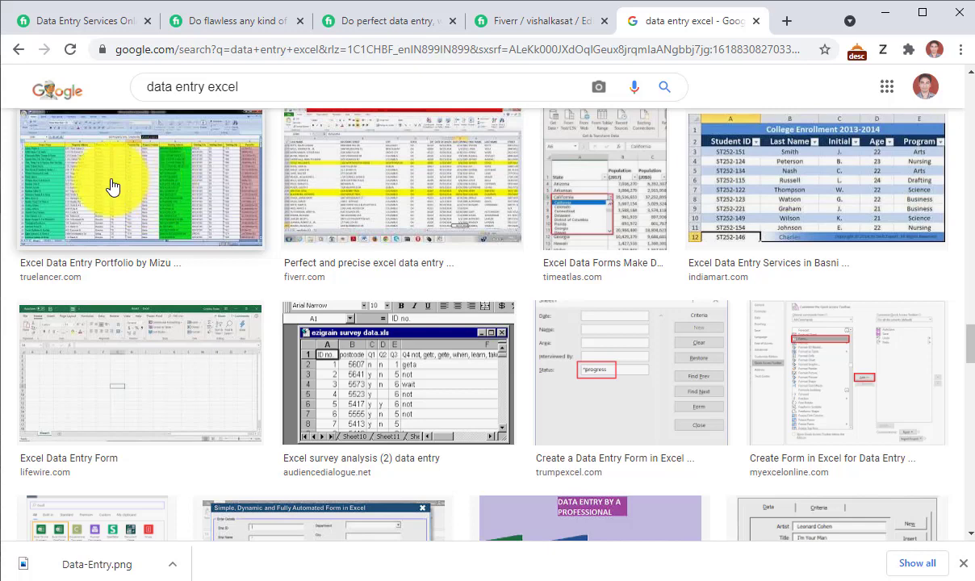
click(170, 191)
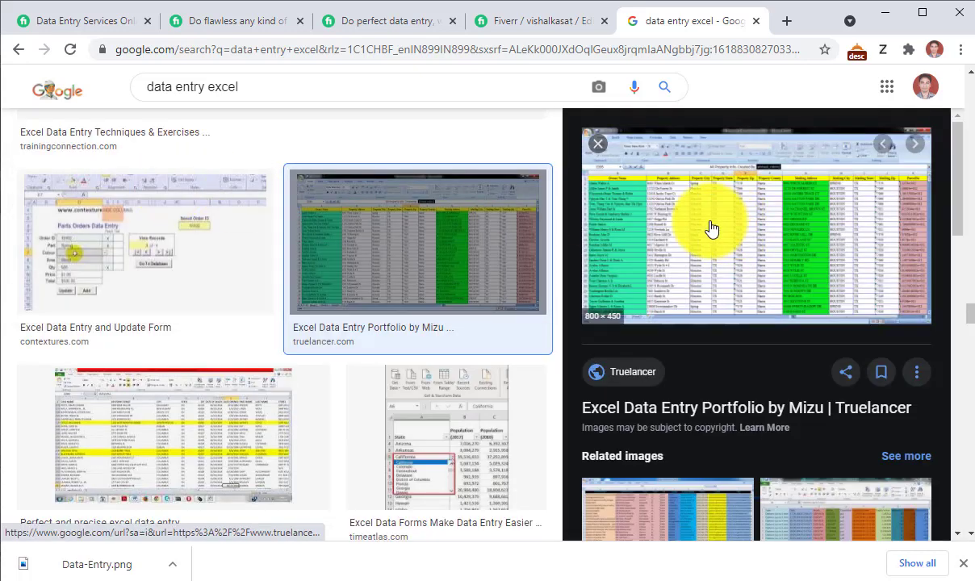
right_click(711, 229)
scroll(670, 420, down, 2)
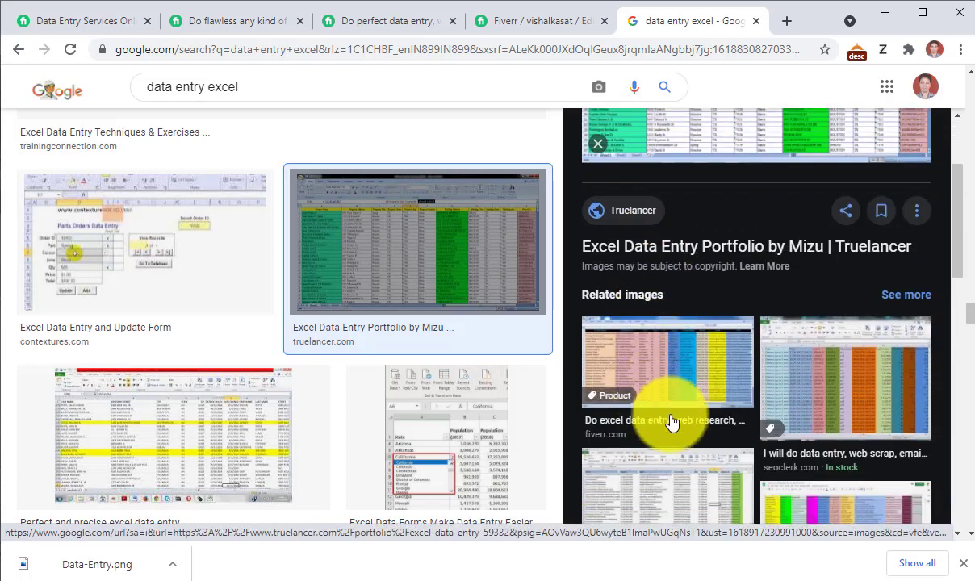
click(670, 421)
right_click(690, 225)
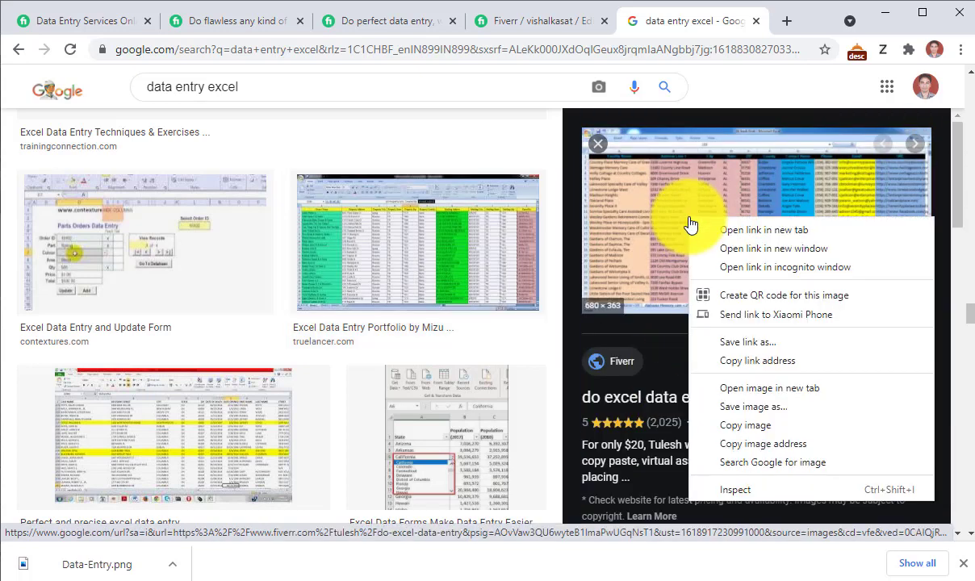
click(753, 407)
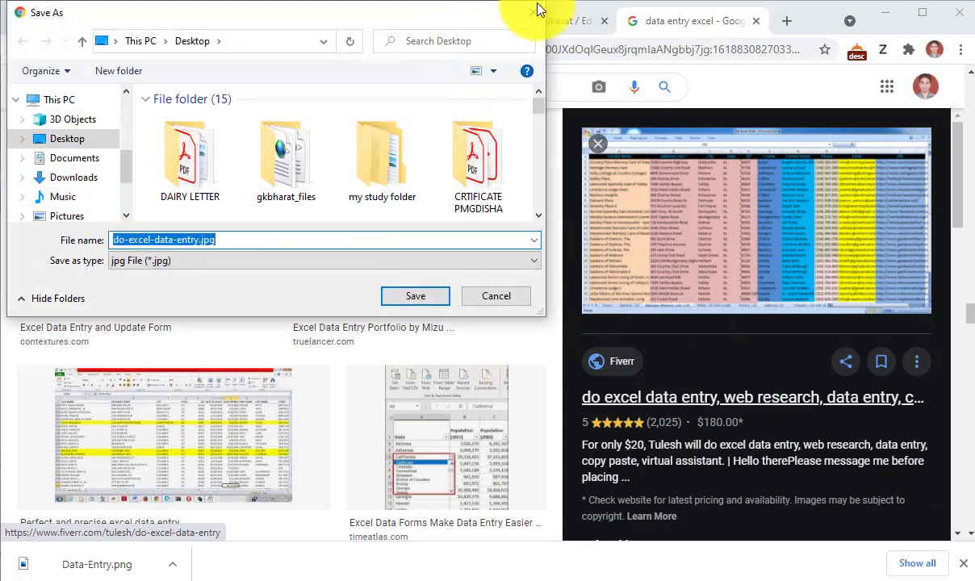
click(538, 10)
- Search the image results further for a sample sheet, previewing the College Enrollment table and the ExtendOffice data entry form image
scroll(363, 355, down, 5)
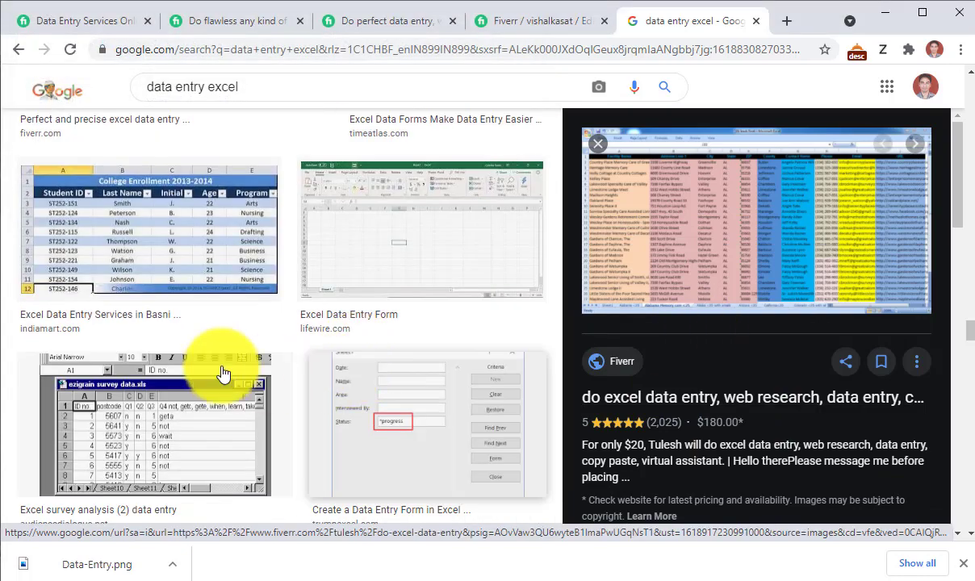
click(133, 220)
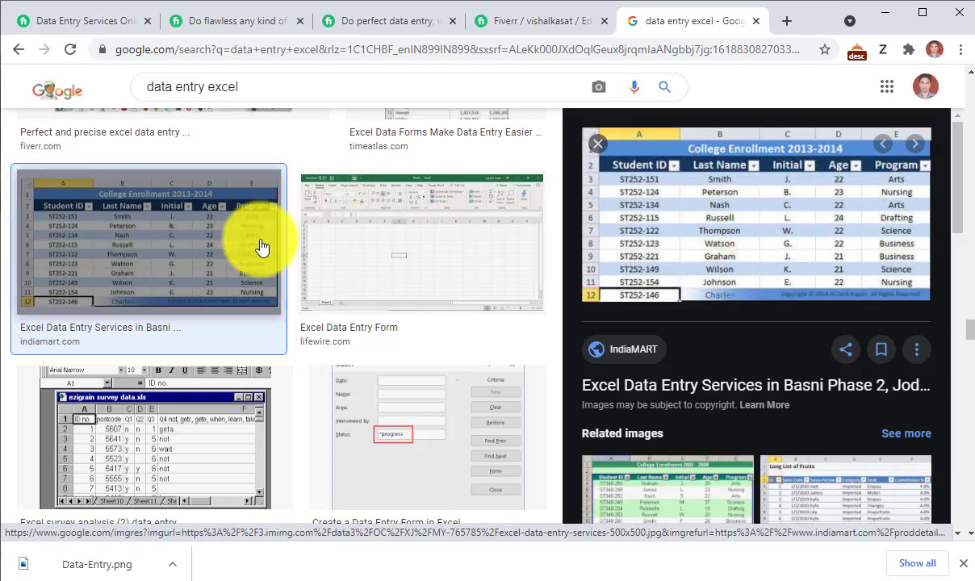
scroll(421, 257, down, 5)
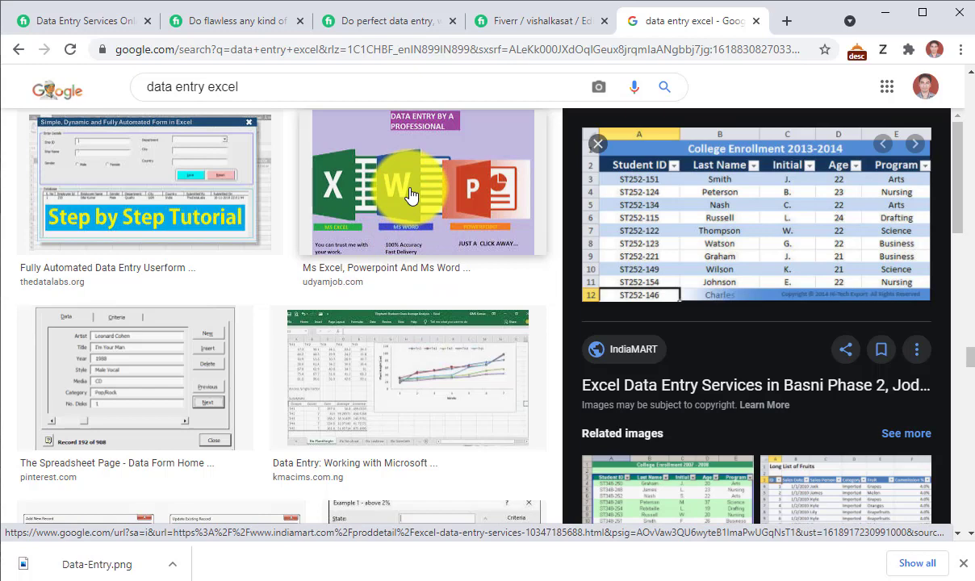
scroll(410, 194, down, 8)
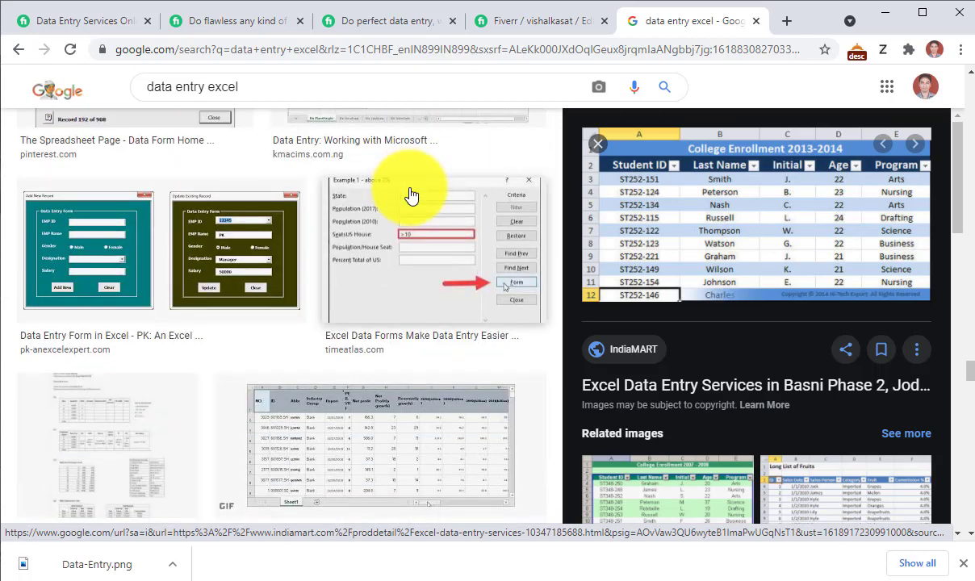
click(378, 242)
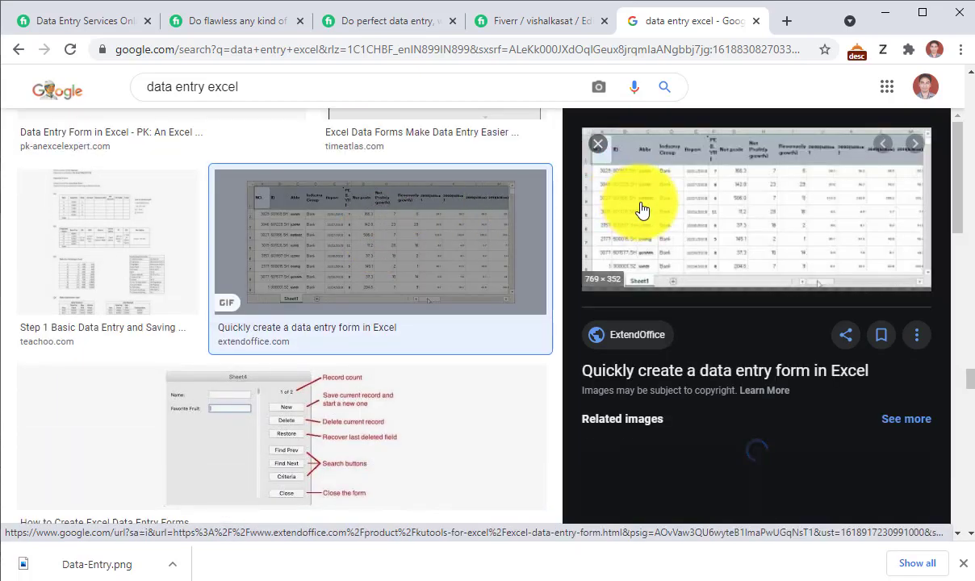
scroll(744, 197, up, 10)
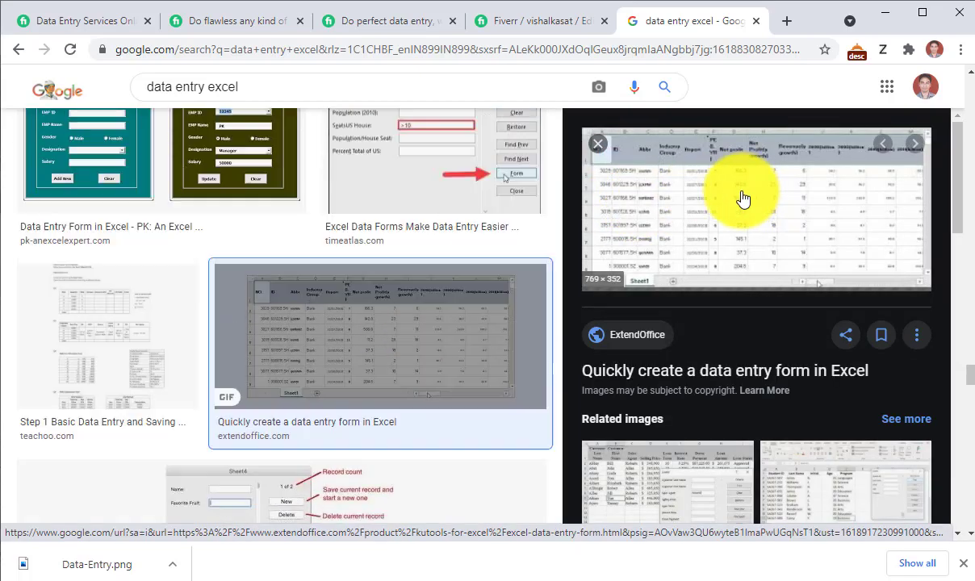
scroll(195, 260, up, 10)
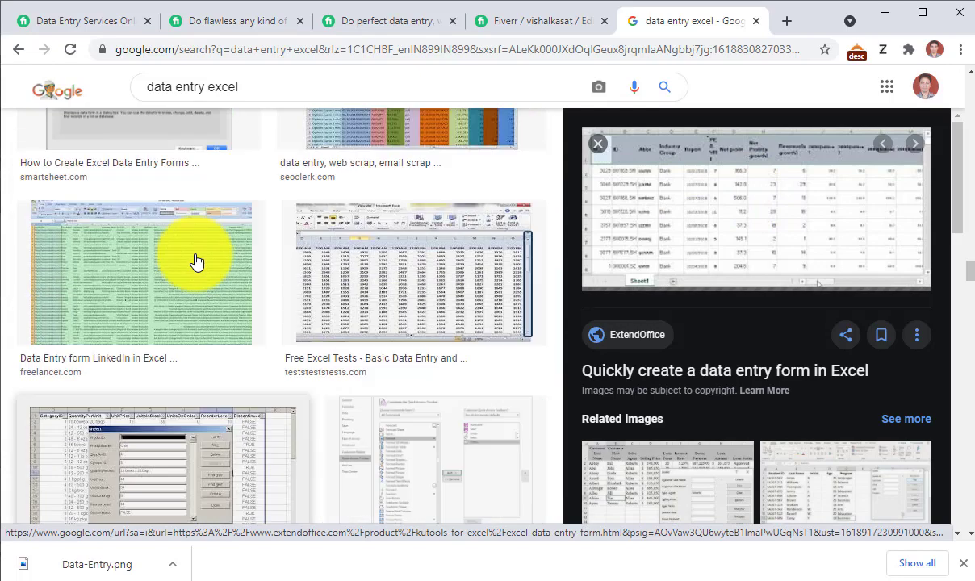
scroll(259, 264, up, 5)
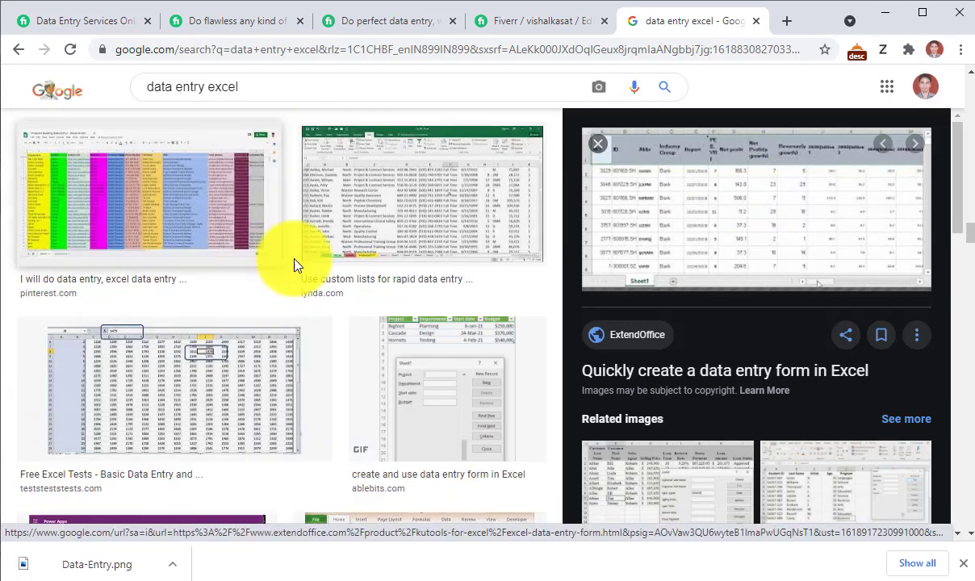
- Save the Pinterest image of the multicoloured data entry spreadsheet to the Desktop as "data entry new.jpg"
click(161, 199)
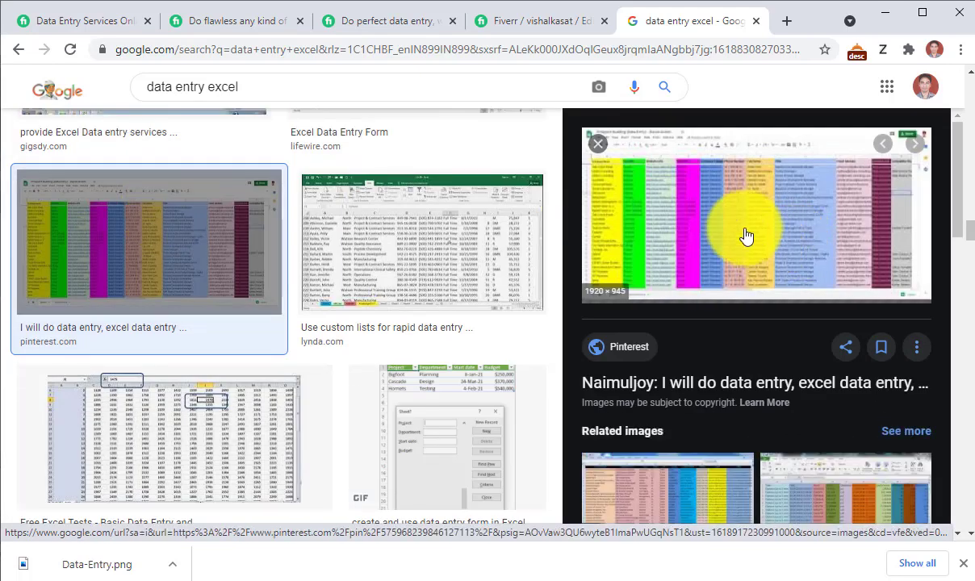
right_click(715, 205)
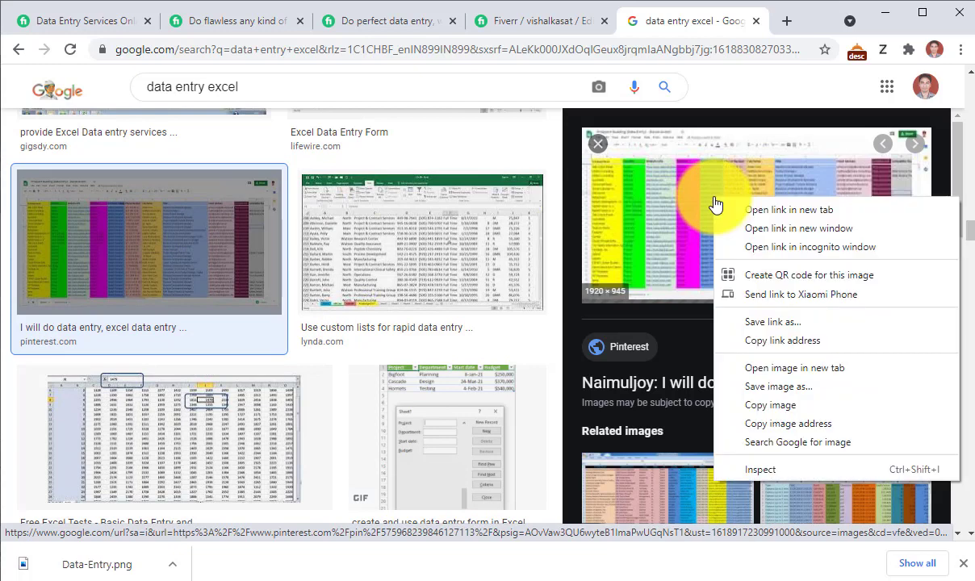
click(787, 401)
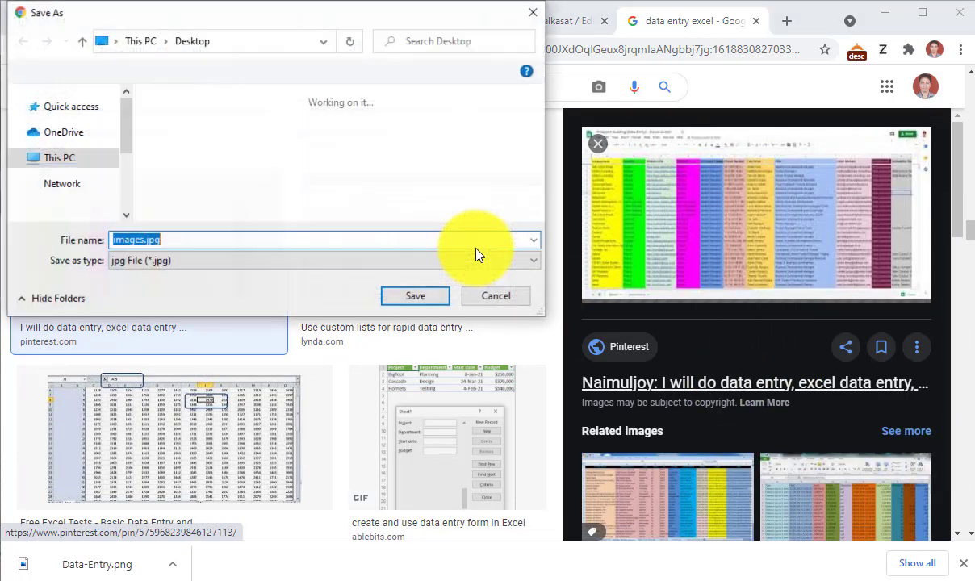
text(data)
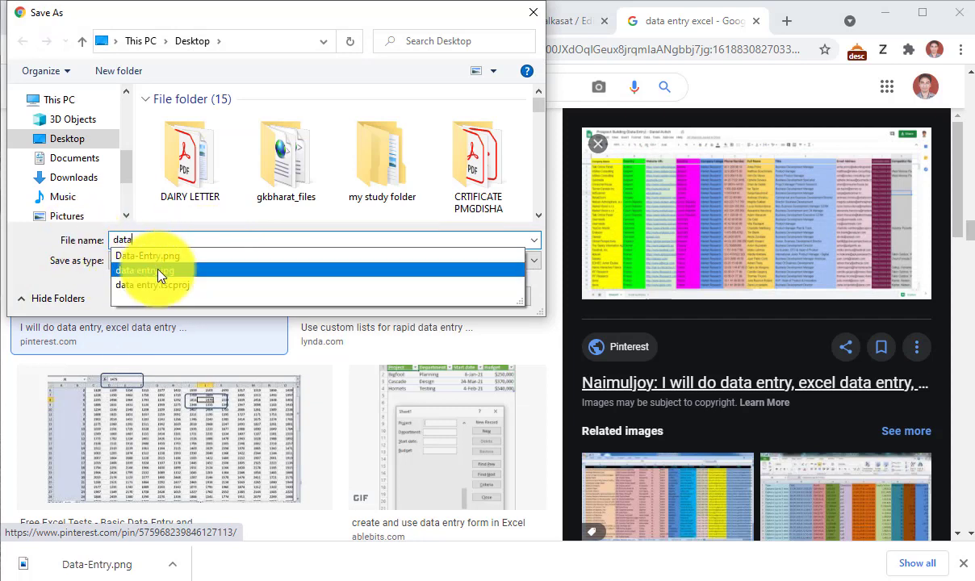
click(158, 272)
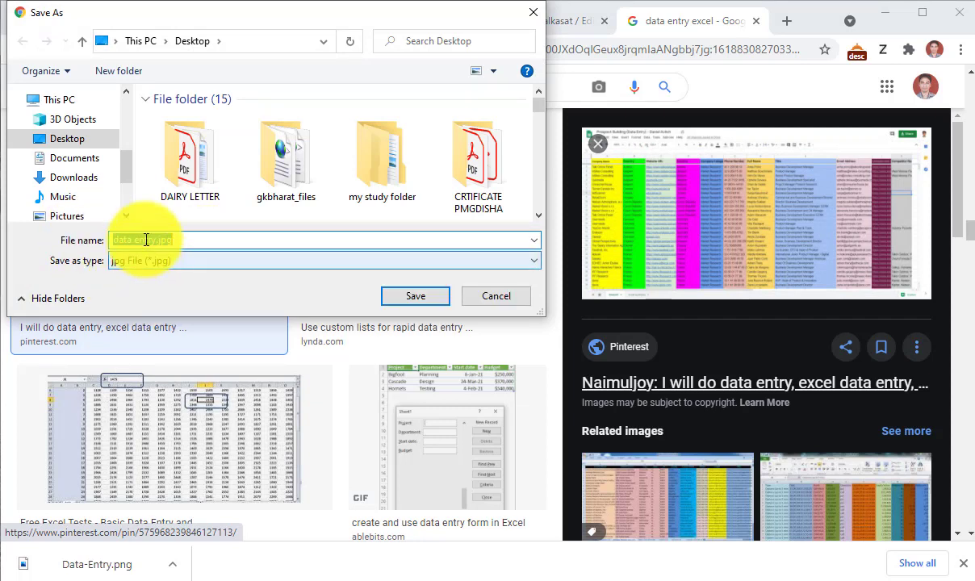
click(157, 240)
text(new)
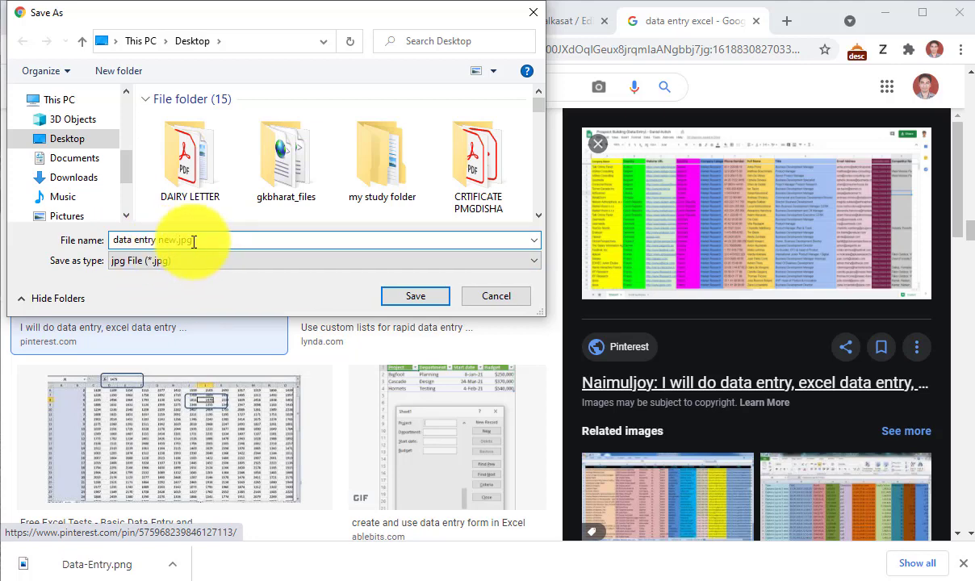
click(420, 297)
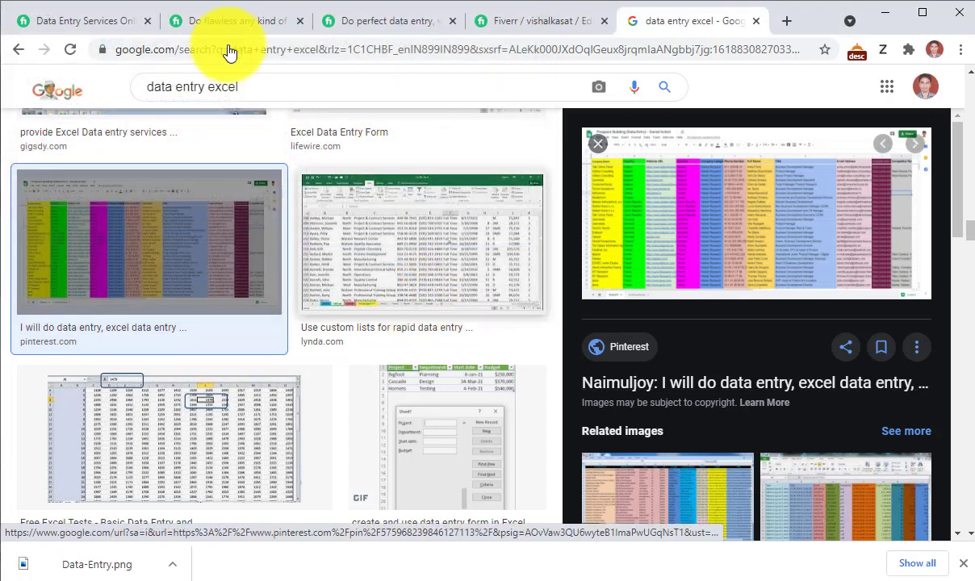
- Try to upload "data entry new.jpg" from the Desktop to the Fiverr gig photos and check the minimum image dimensions
click(518, 21)
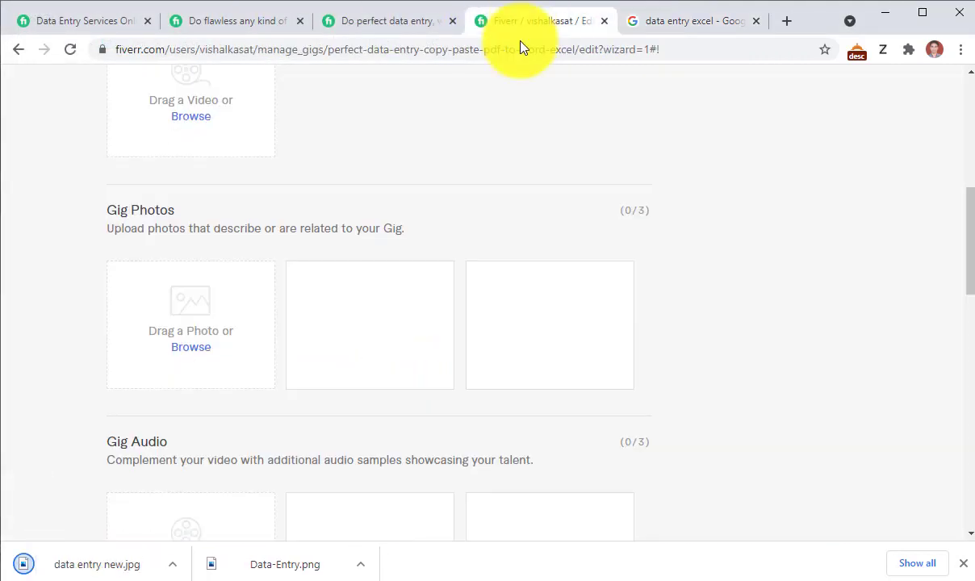
click(187, 349)
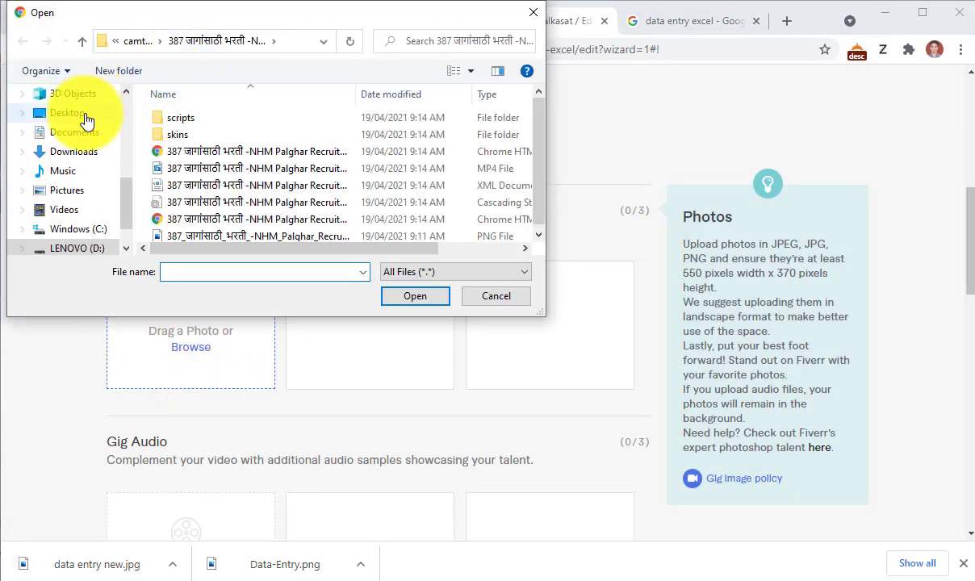
click(72, 115)
scroll(347, 183, down, 3)
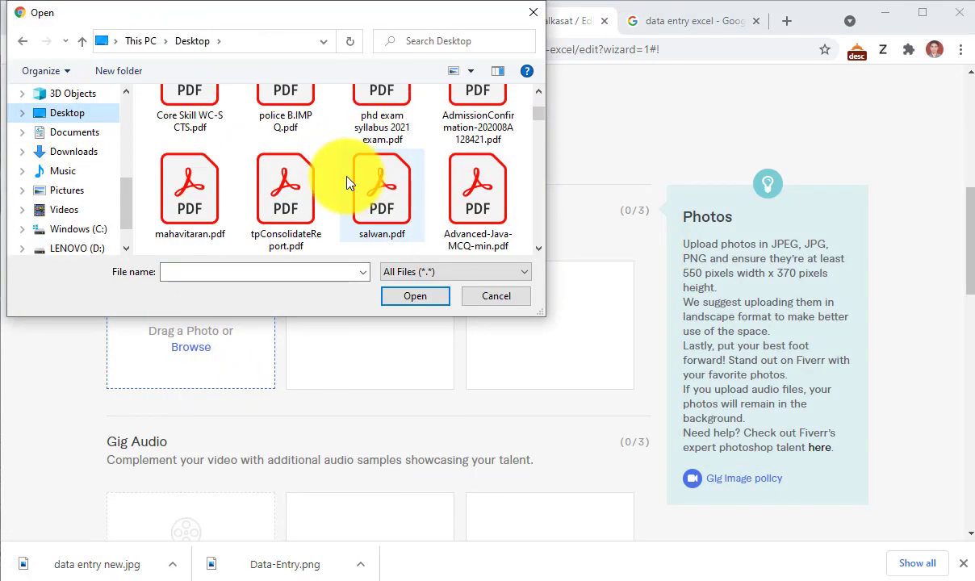
scroll(346, 182, down, 6)
scroll(346, 179, up, 5)
scroll(346, 180, down, 5)
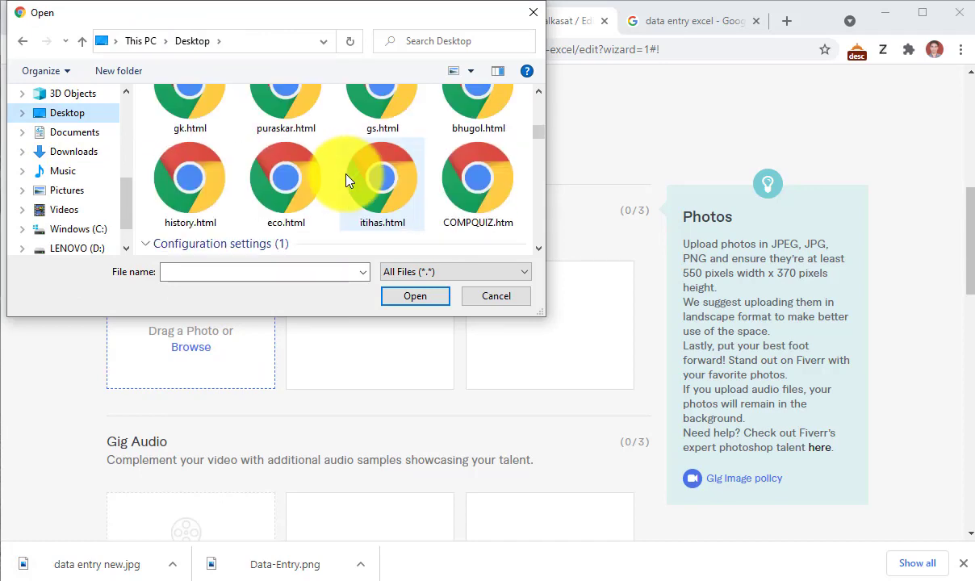
scroll(347, 165, down, 8)
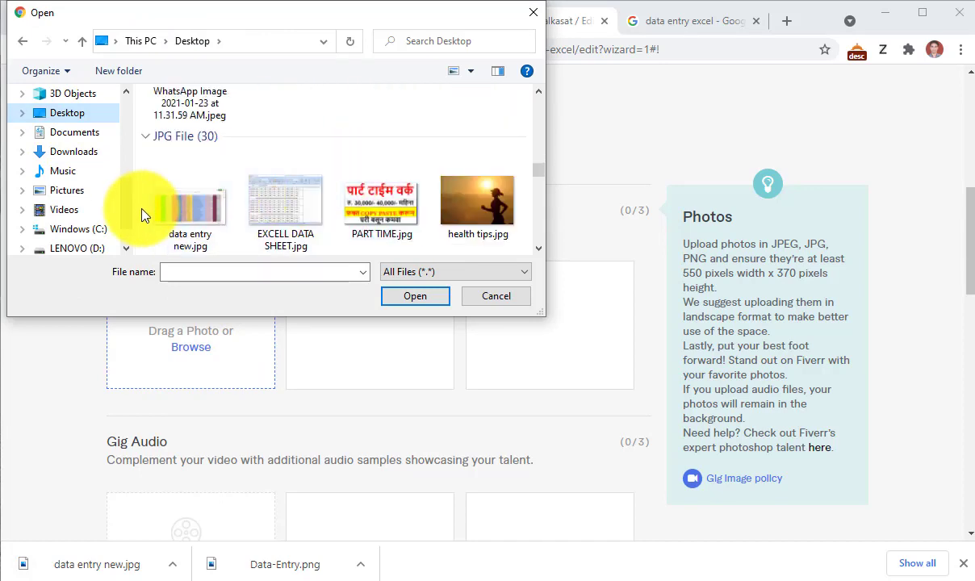
double_click(199, 216)
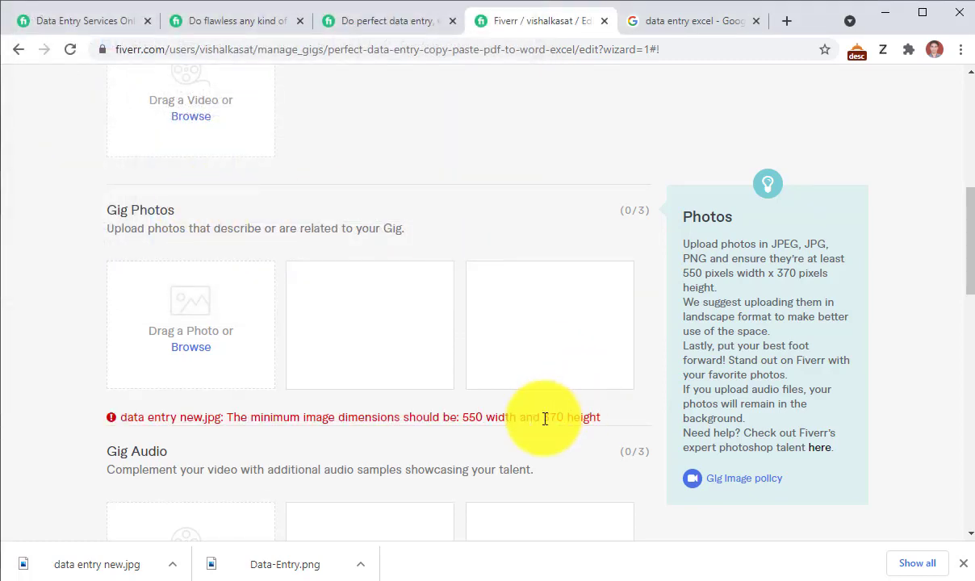
drag(564, 417, 462, 417)
click(465, 418)
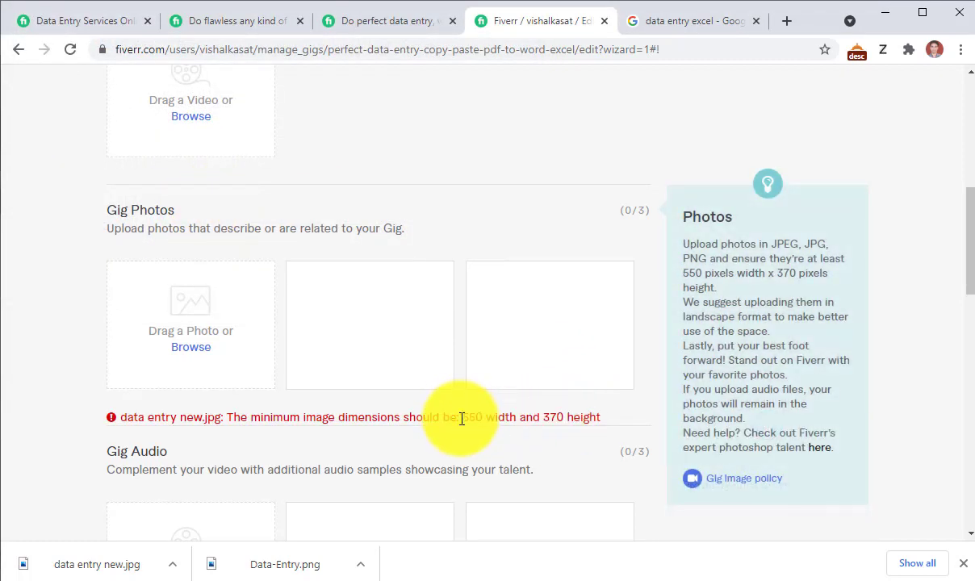
- Open the desktop image Data-Entry.png in Paint to check its pixel dimensions, and return to the Fiverr gallery page
click(887, 12)
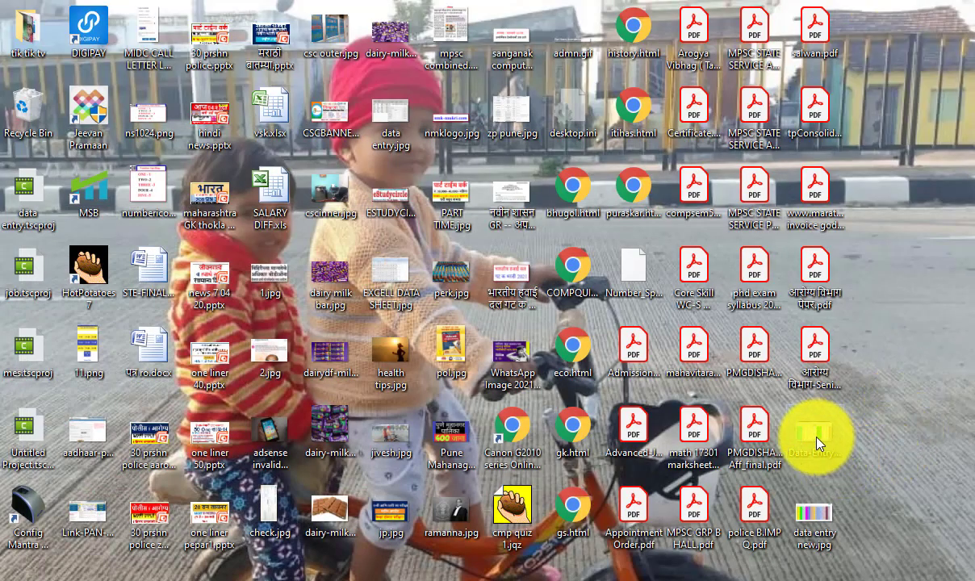
click(817, 442)
right_click(823, 435)
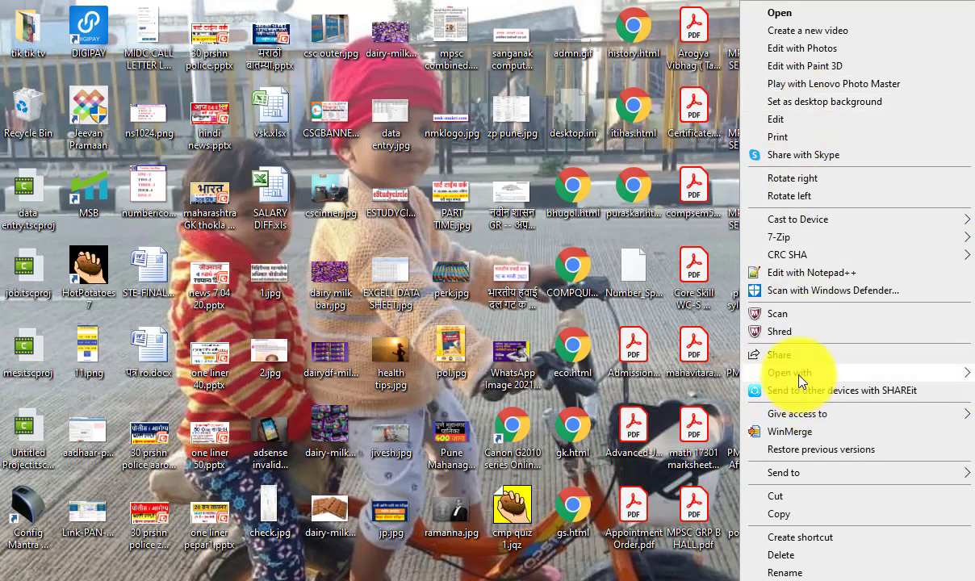
mouse_move(799, 379)
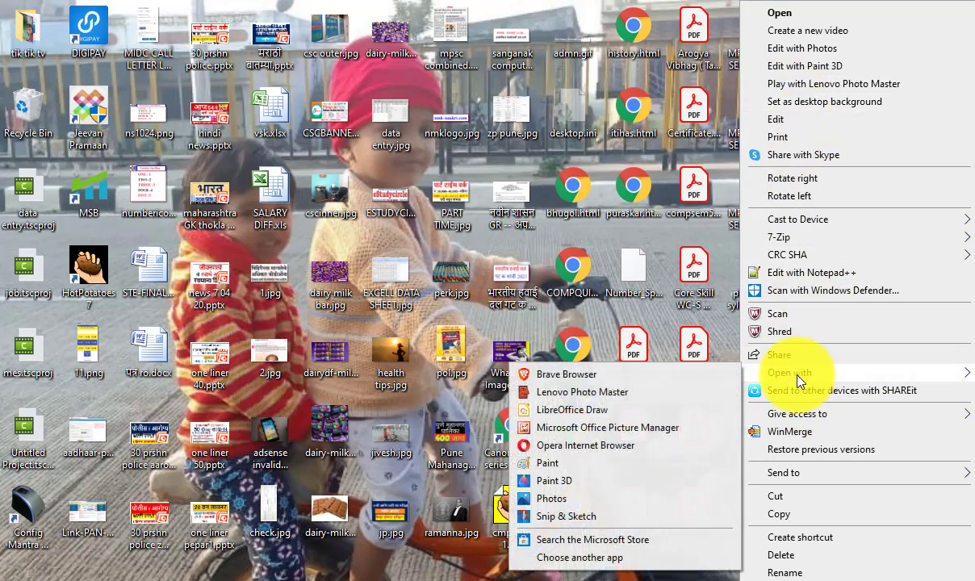
click(565, 464)
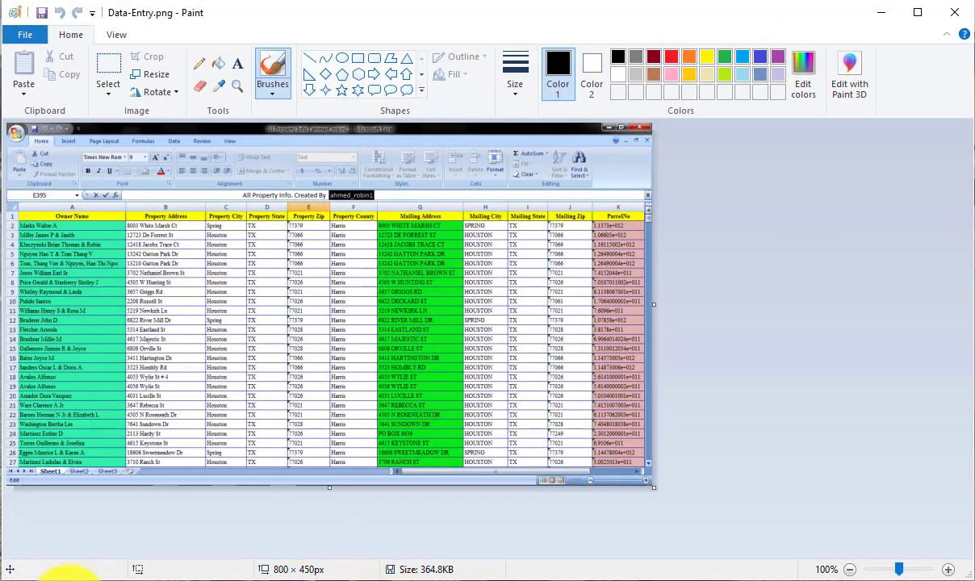
key(alt+Tab)
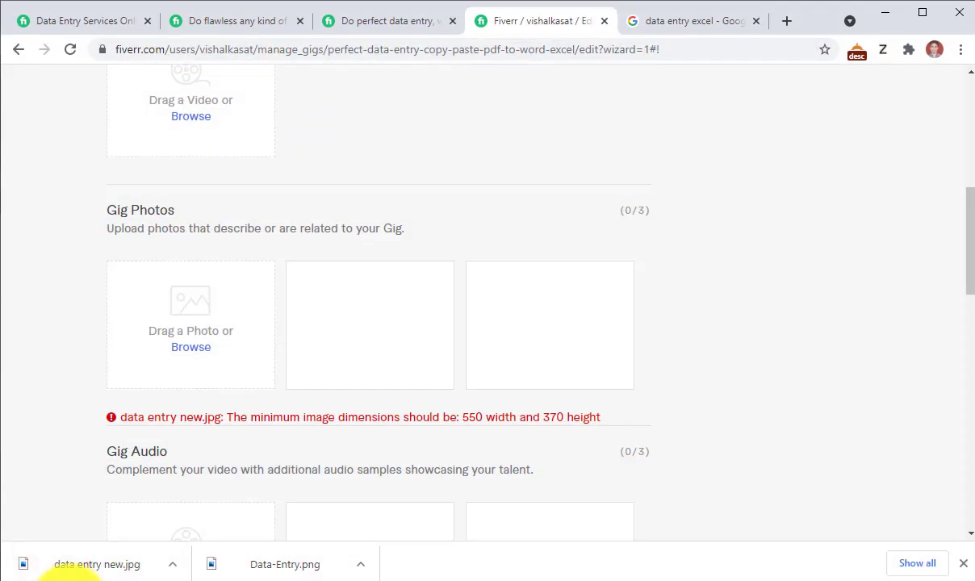
- Resize Data-Entry.png in Paint to 550 × 370 pixels without maintaining the aspect ratio, then save and close it
click(69, 574)
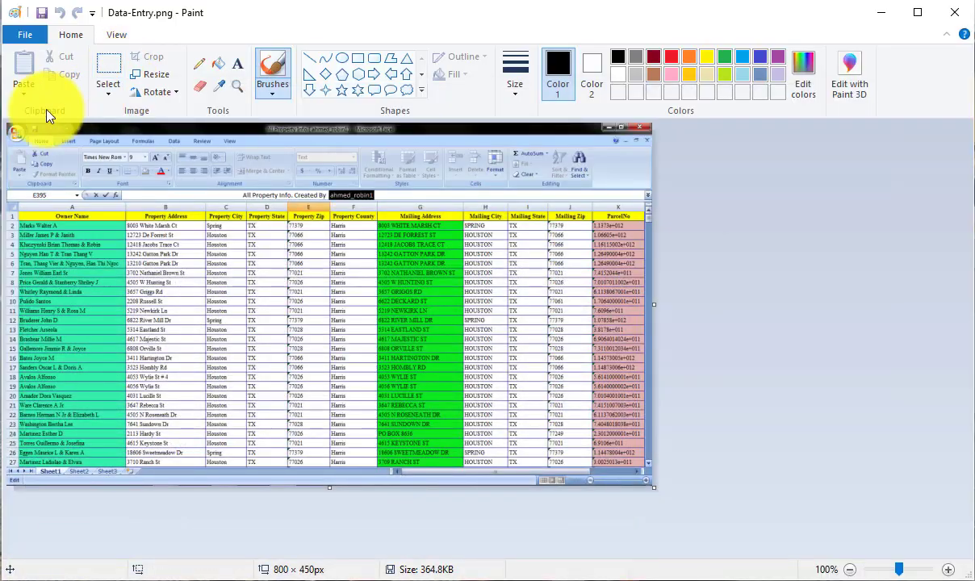
click(156, 80)
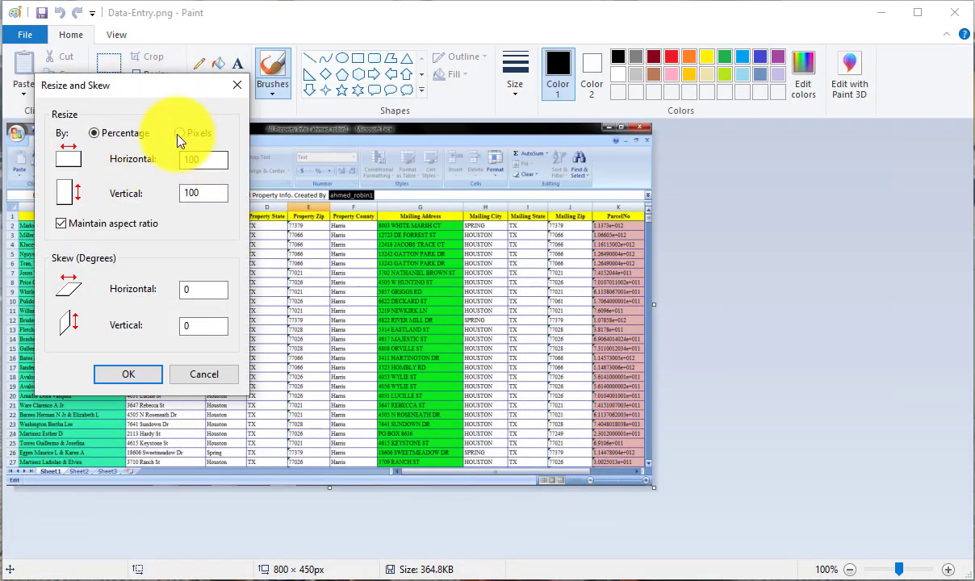
click(179, 133)
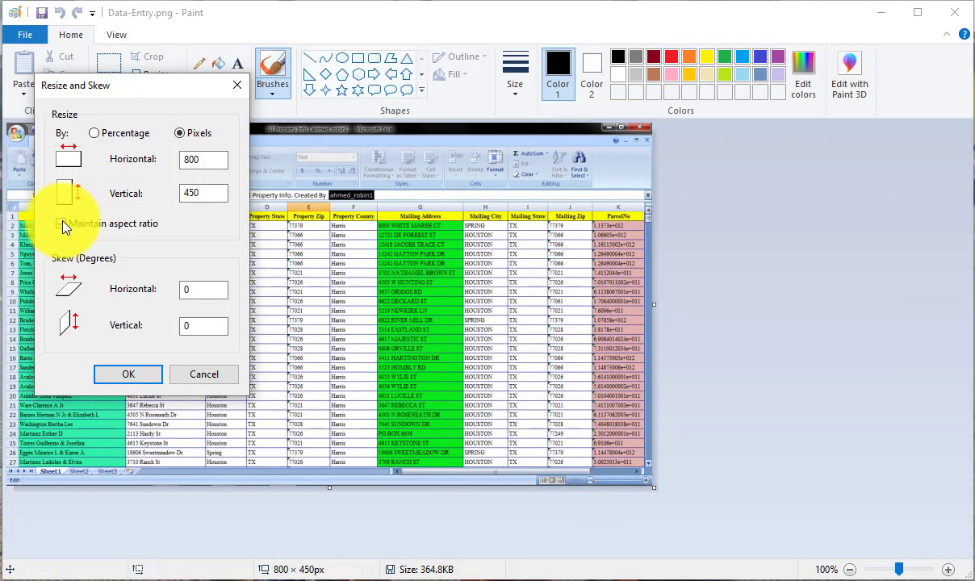
click(62, 223)
drag(208, 159, 130, 163)
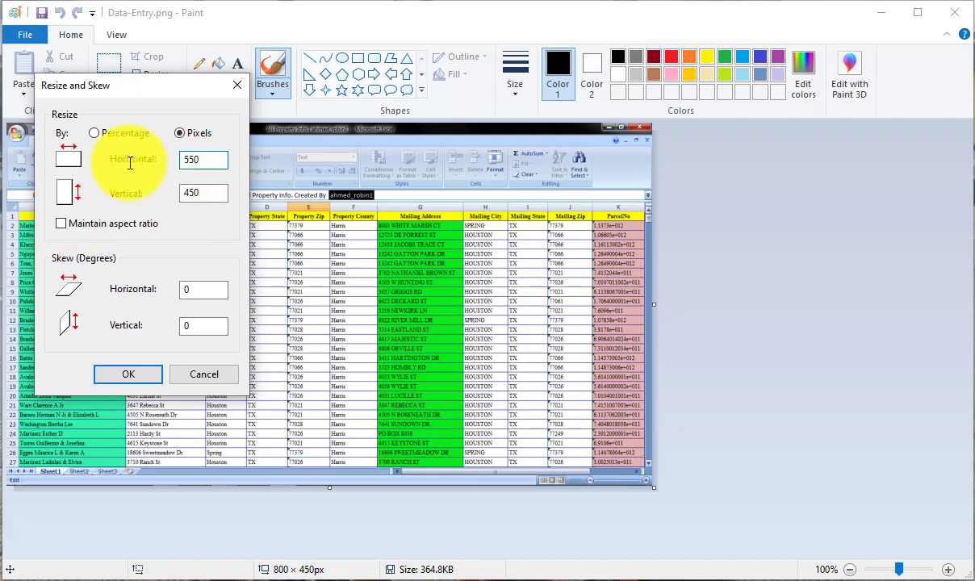
drag(212, 193, 102, 192)
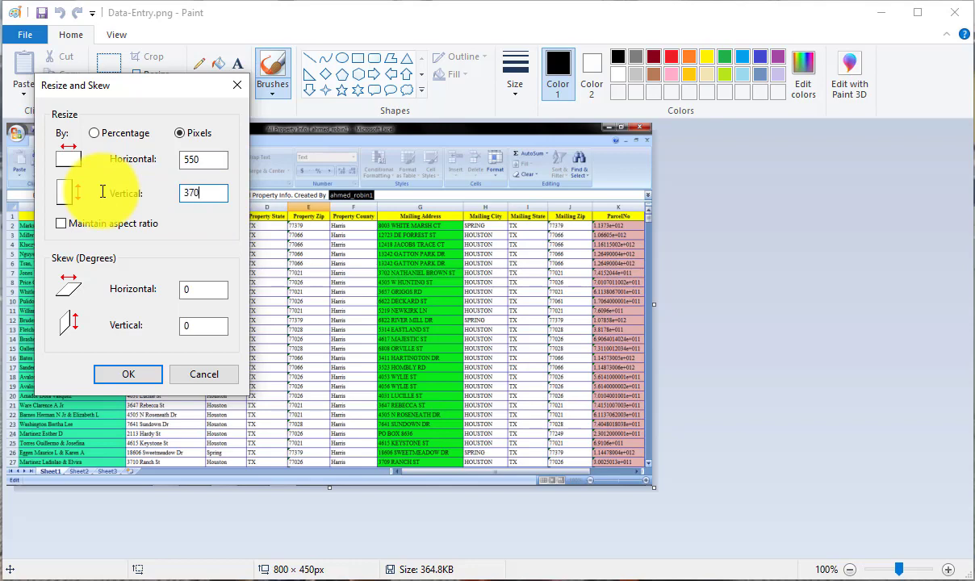
click(129, 374)
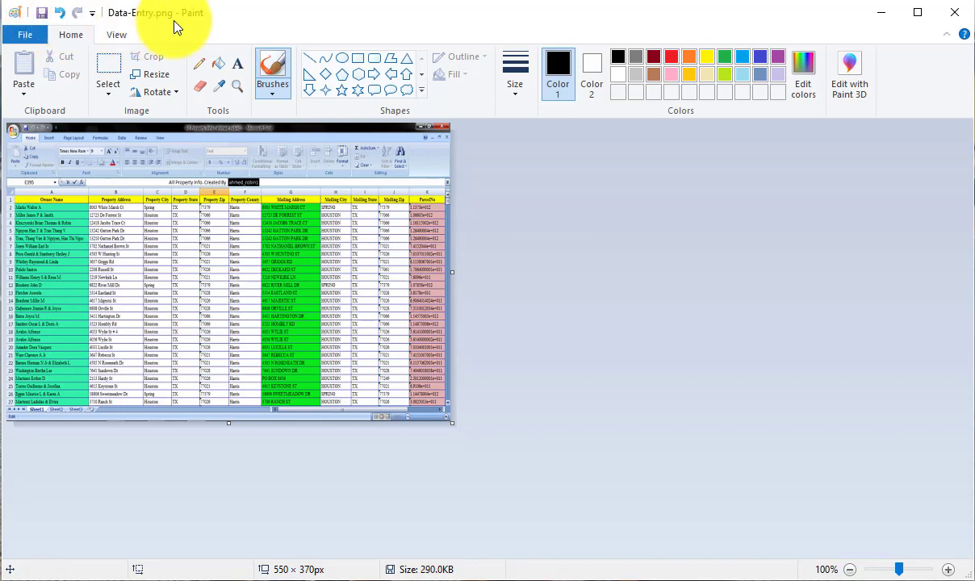
click(968, 17)
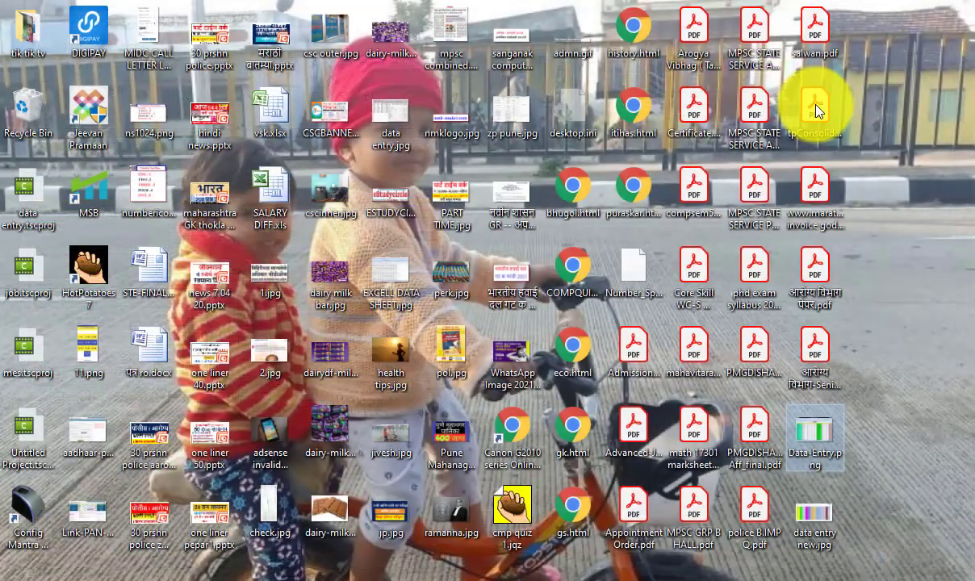
- Upload the resized Data-Entry.png from the Desktop as the first photo in the Fiverr gig's gallery
click(86, 574)
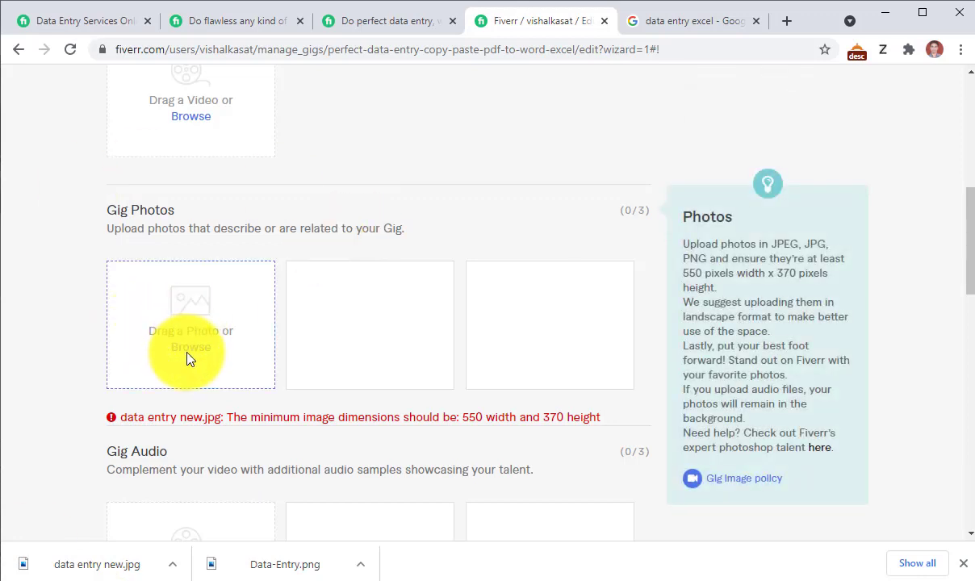
click(187, 355)
scroll(260, 152, down, 3)
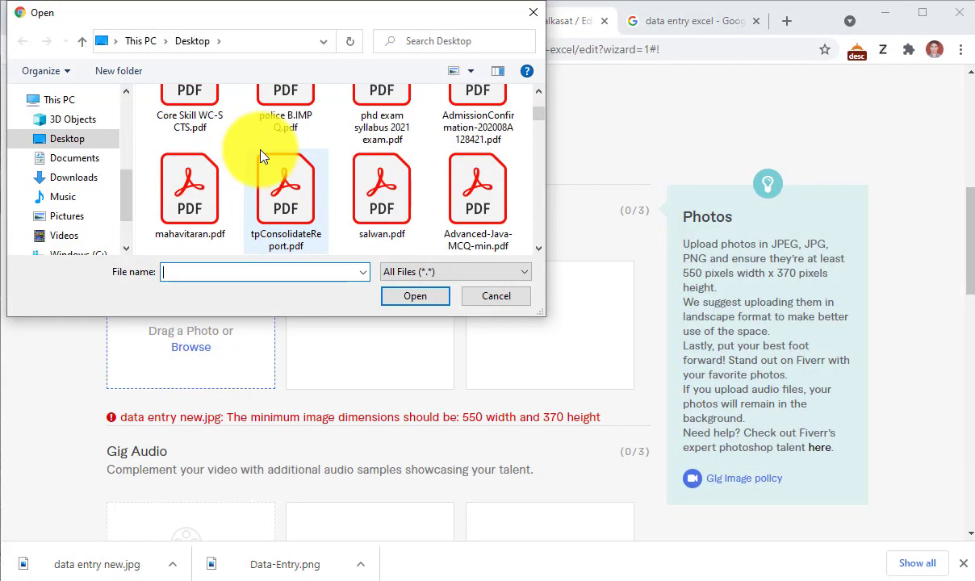
scroll(260, 154, down, 15)
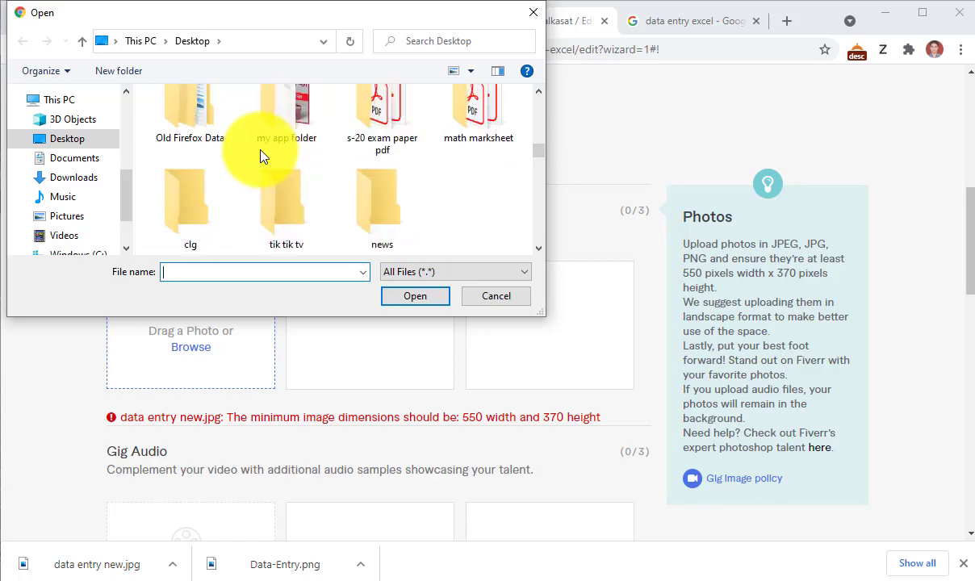
scroll(260, 153, down, 10)
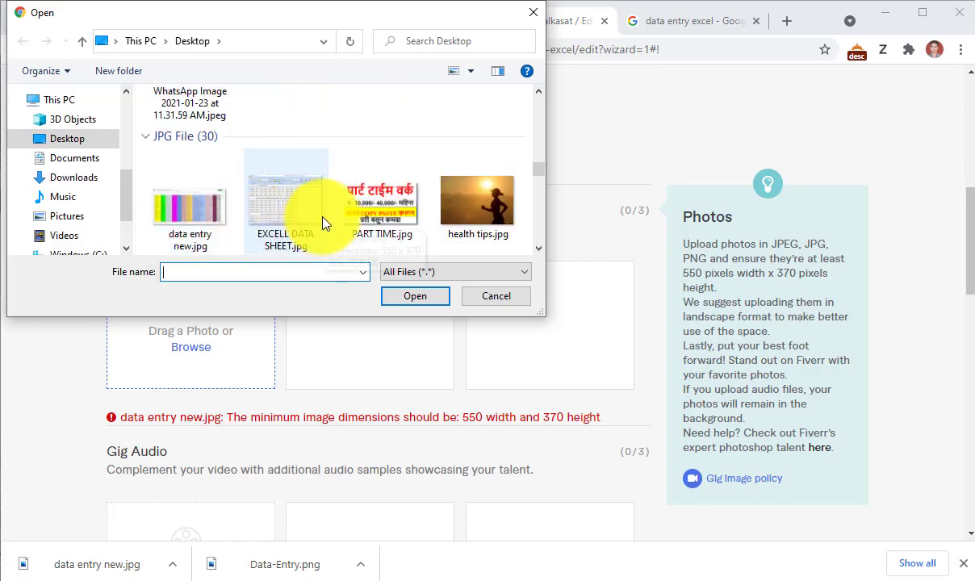
scroll(322, 218, down, 1)
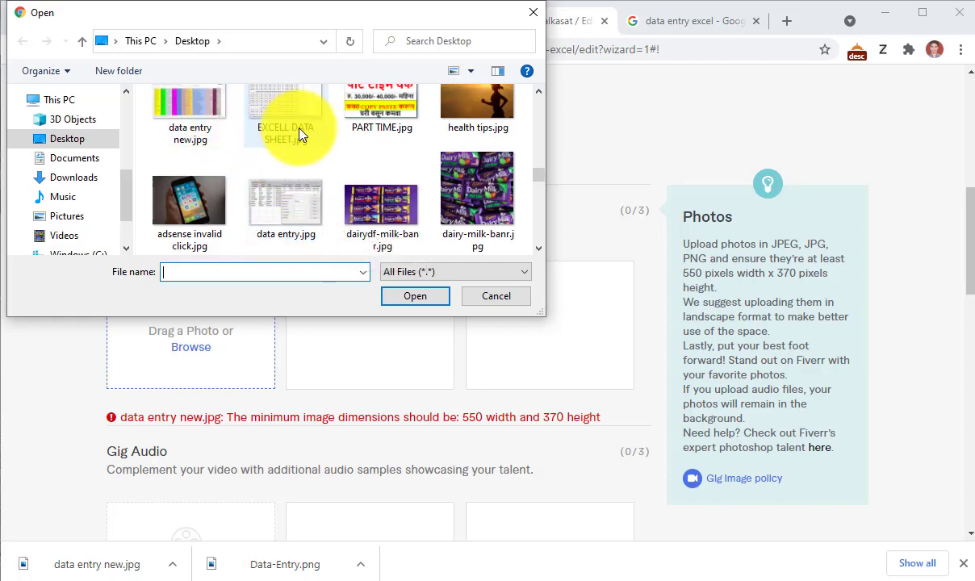
scroll(327, 131, down, 5)
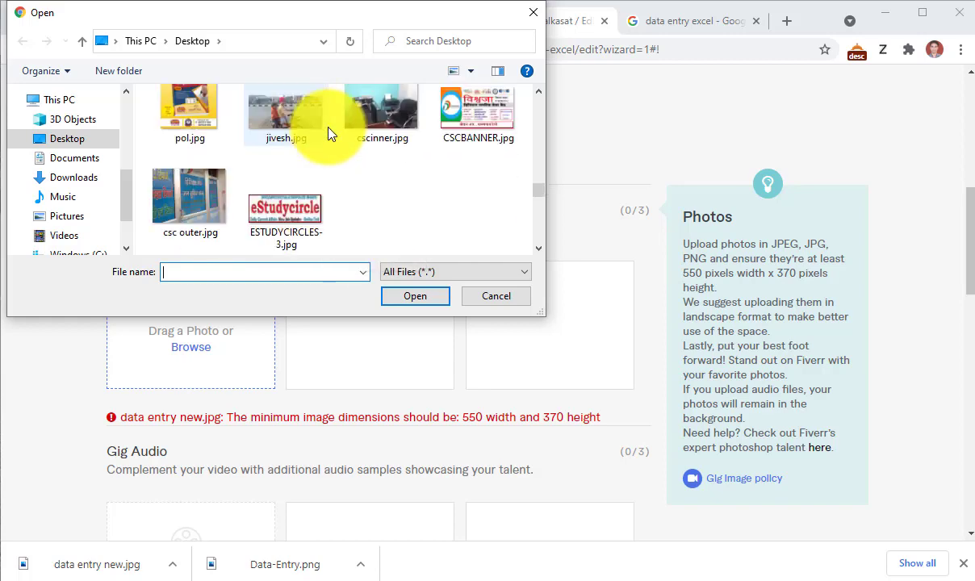
scroll(328, 133, down, 2)
scroll(328, 133, down, 2)
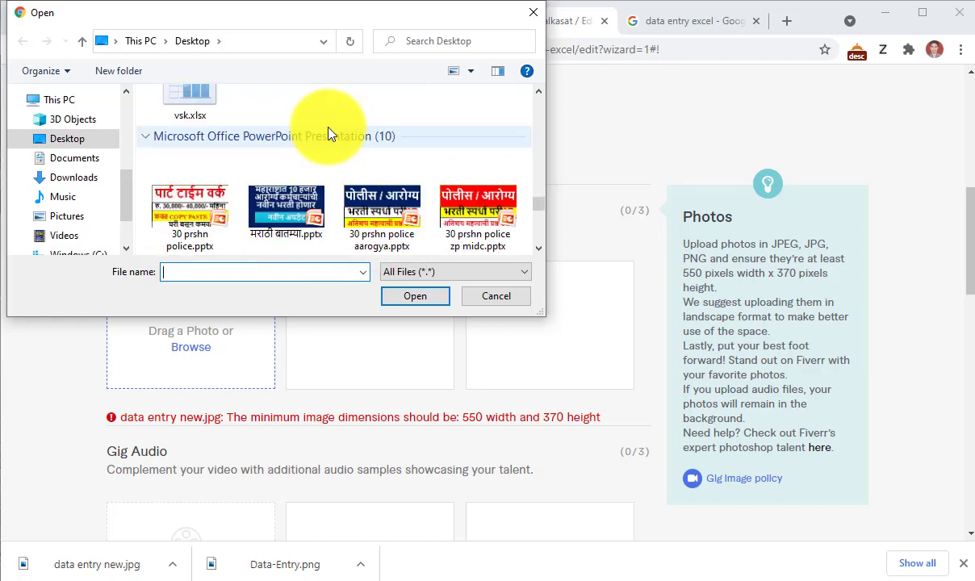
scroll(330, 134, down, 5)
scroll(330, 134, up, 2)
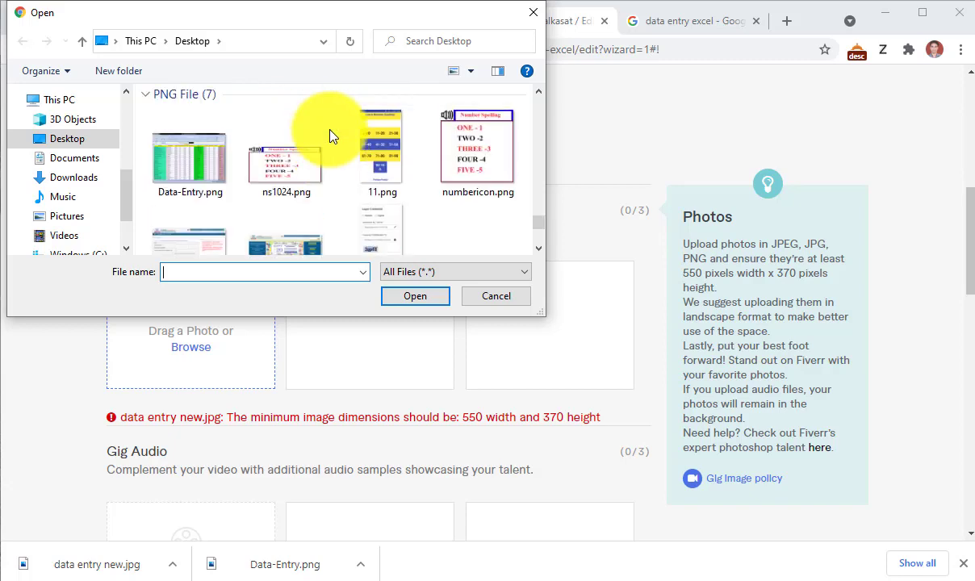
double_click(169, 194)
- Browse the Desktop for a second gig photo and open EXCELL DATA SHEET.jpg in Paint from the file chooser
scroll(176, 190, down, 1)
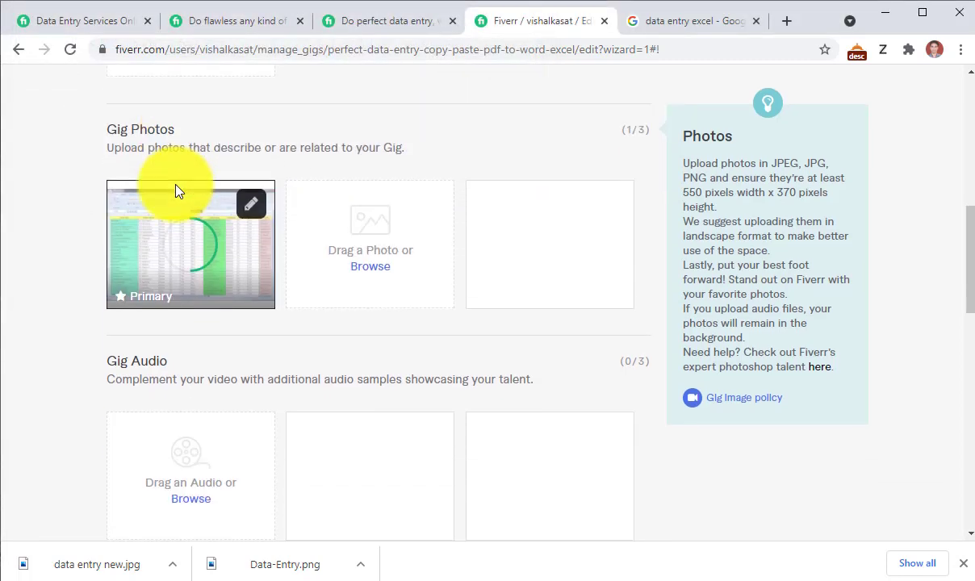
click(367, 274)
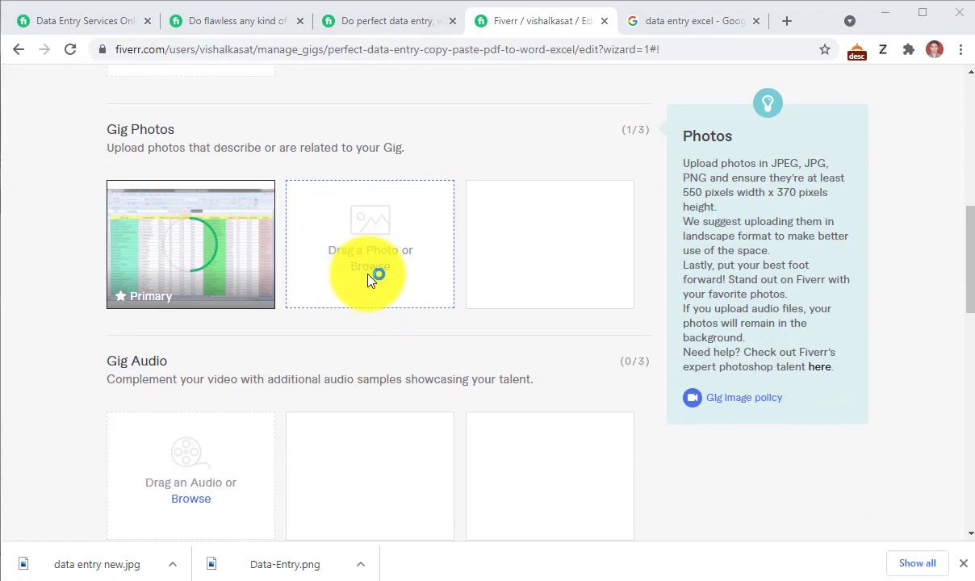
scroll(299, 188, down, 3)
scroll(300, 188, down, 15)
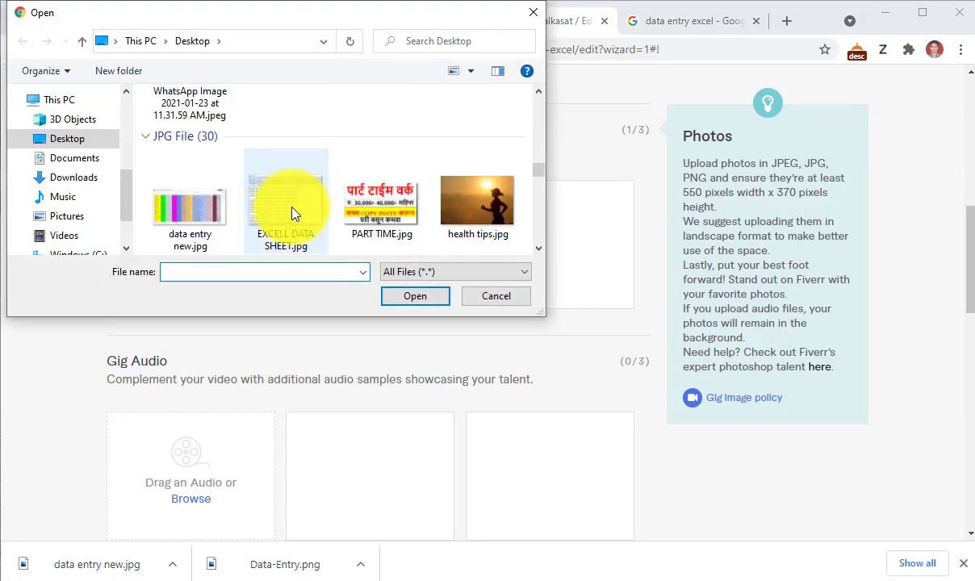
click(292, 212)
right_click(292, 212)
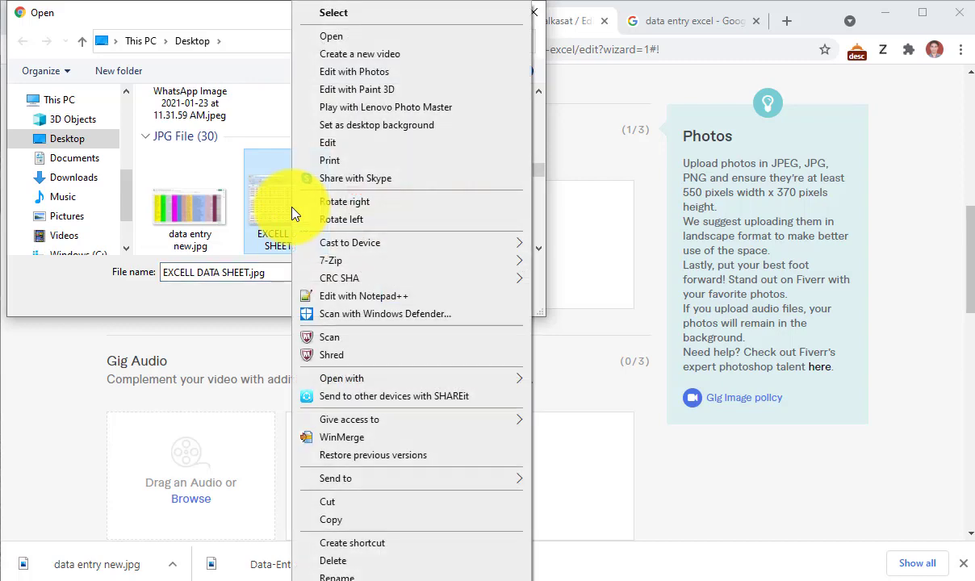
mouse_move(440, 383)
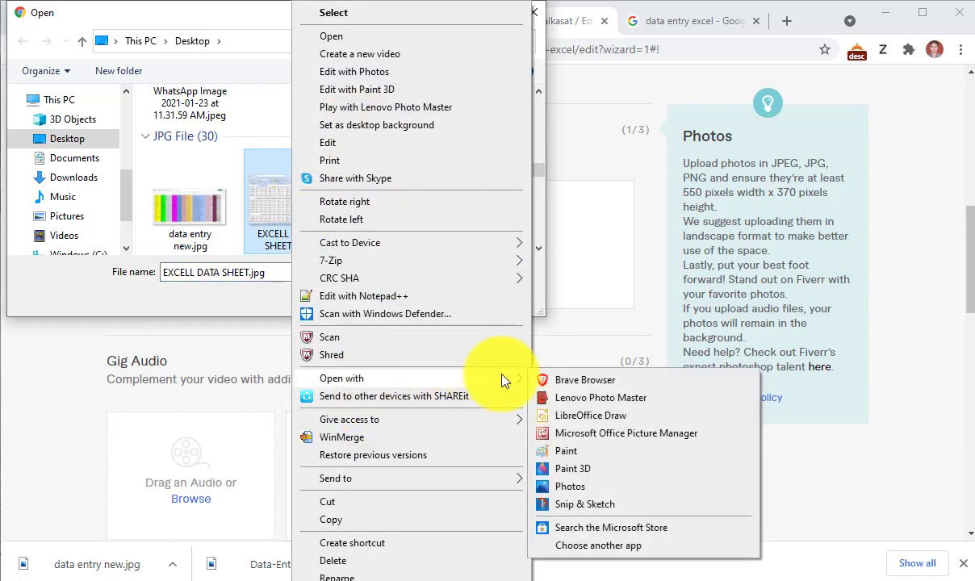
click(557, 442)
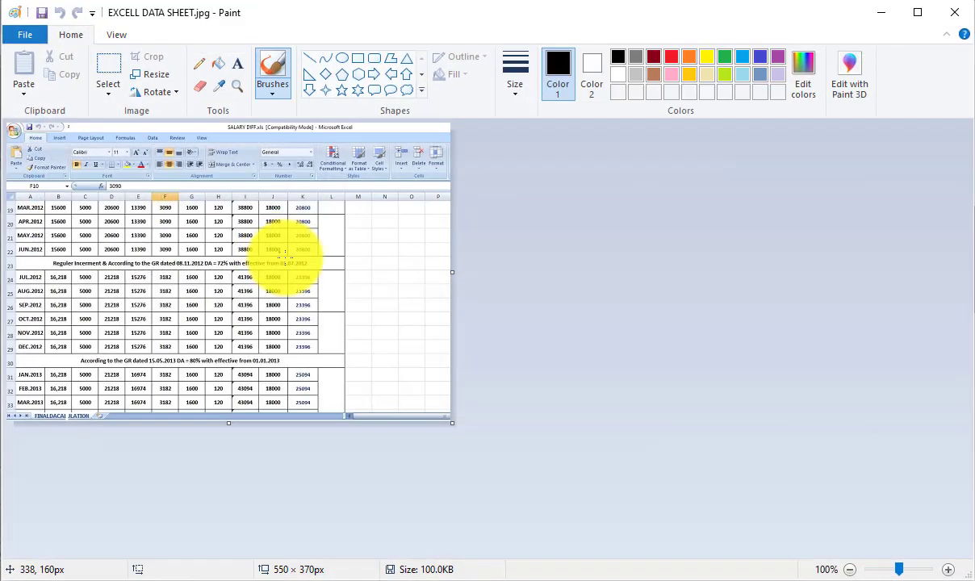
- Check the pixel size of EXCELL DATA SHEET.jpg, close Paint without saving, and upload the image as the second gig photo
click(155, 75)
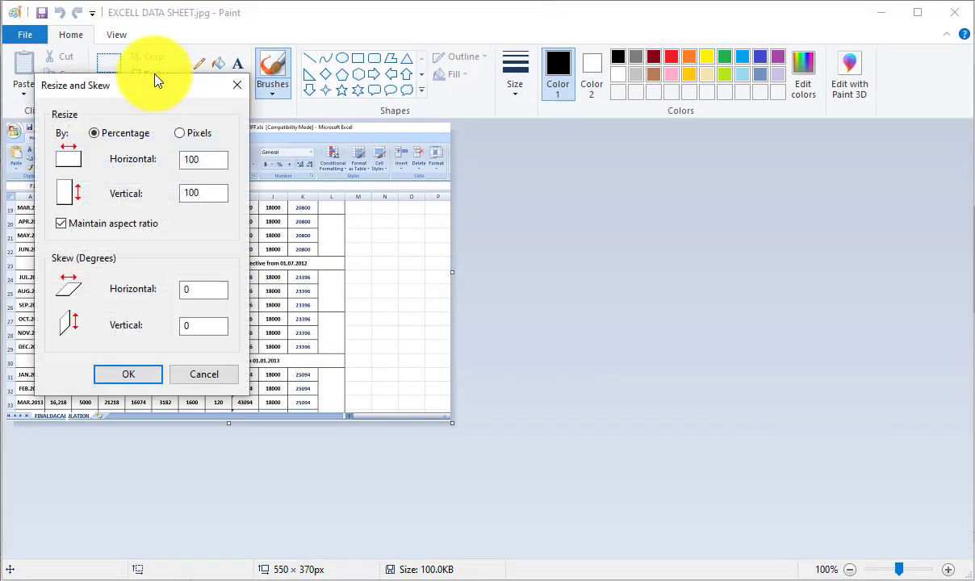
click(179, 133)
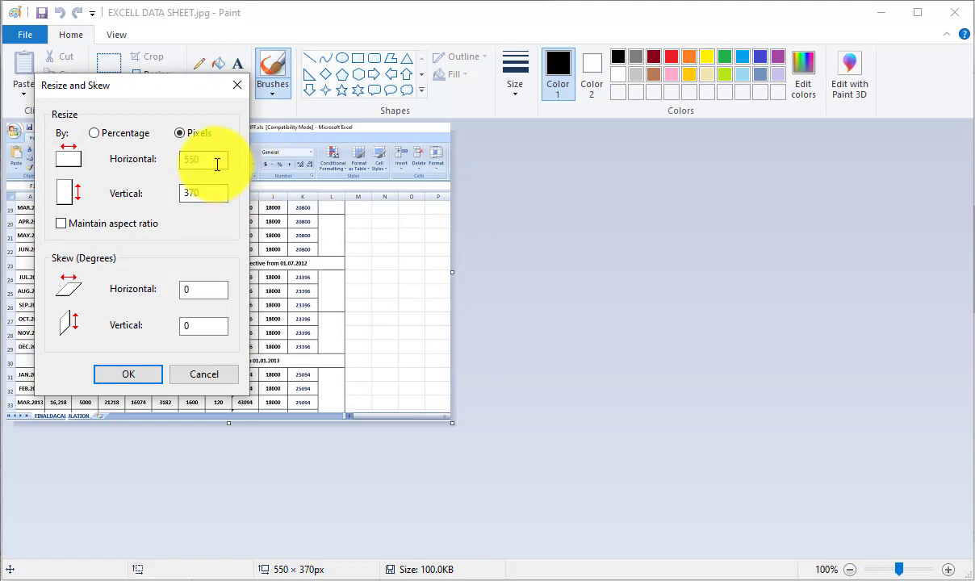
click(149, 374)
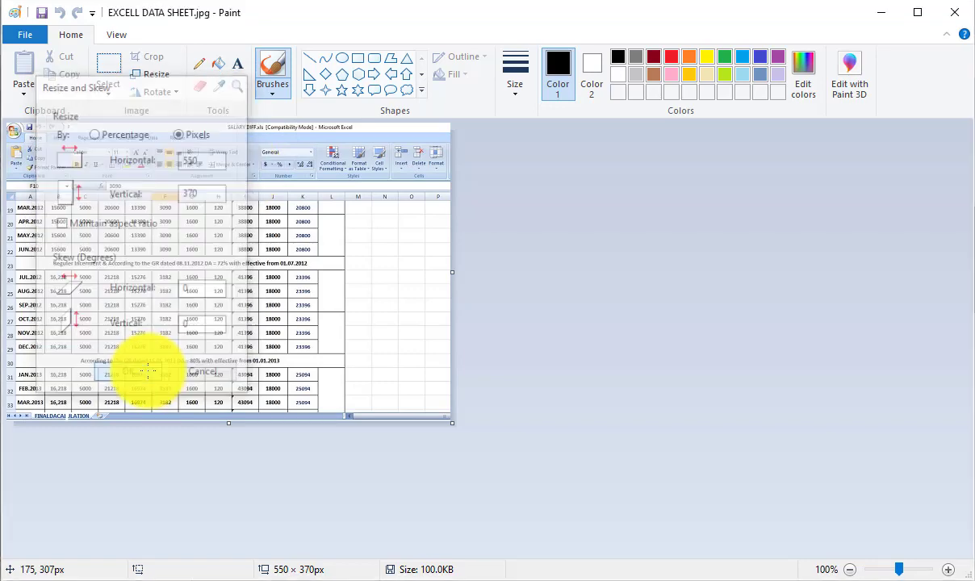
click(956, 15)
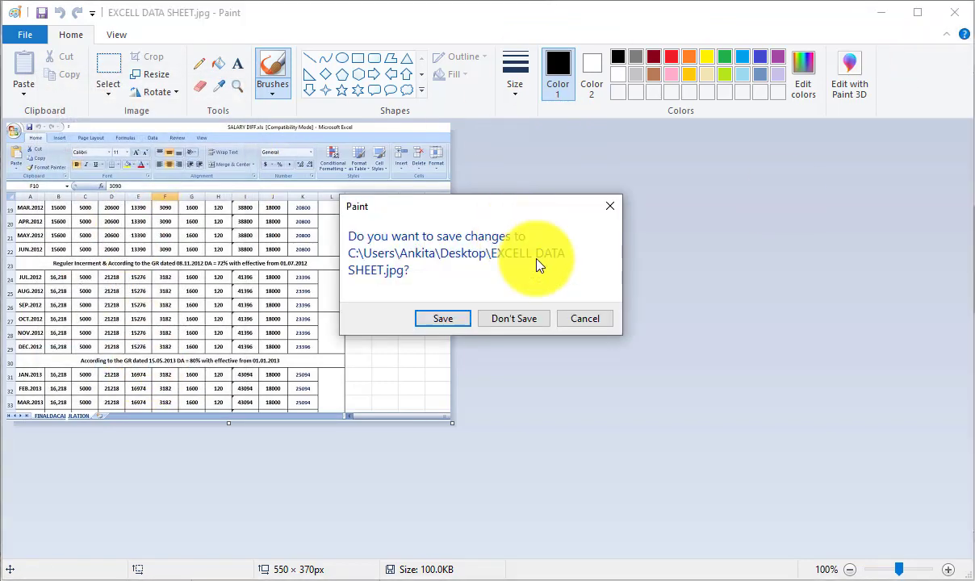
click(504, 319)
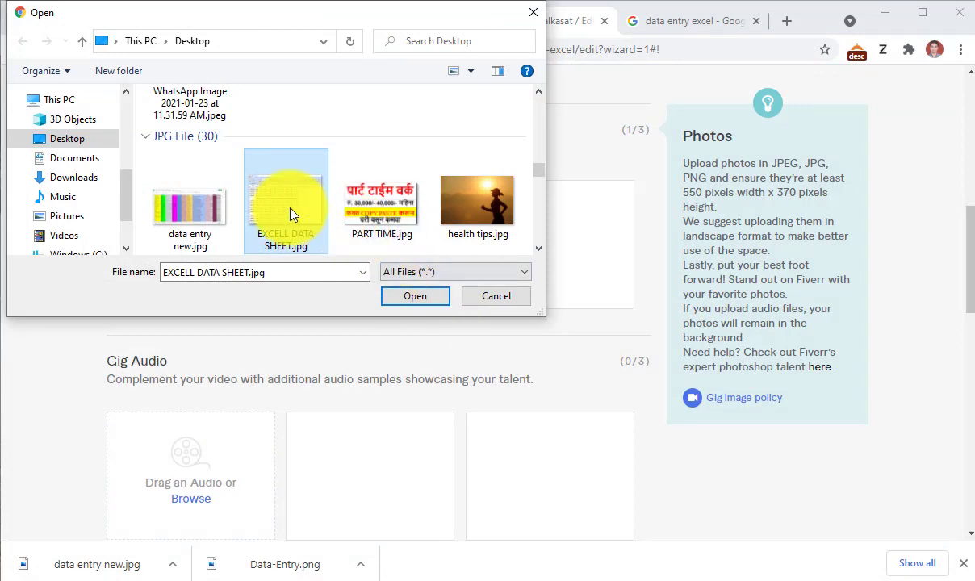
double_click(290, 212)
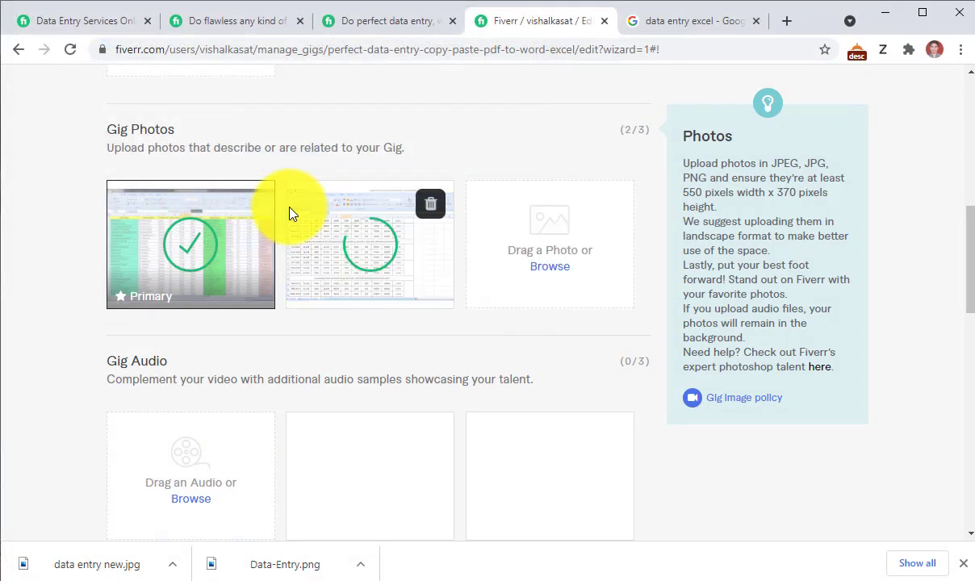
- Save the gallery without adding audio or PDF files and publish the gig
scroll(165, 313, down, 3)
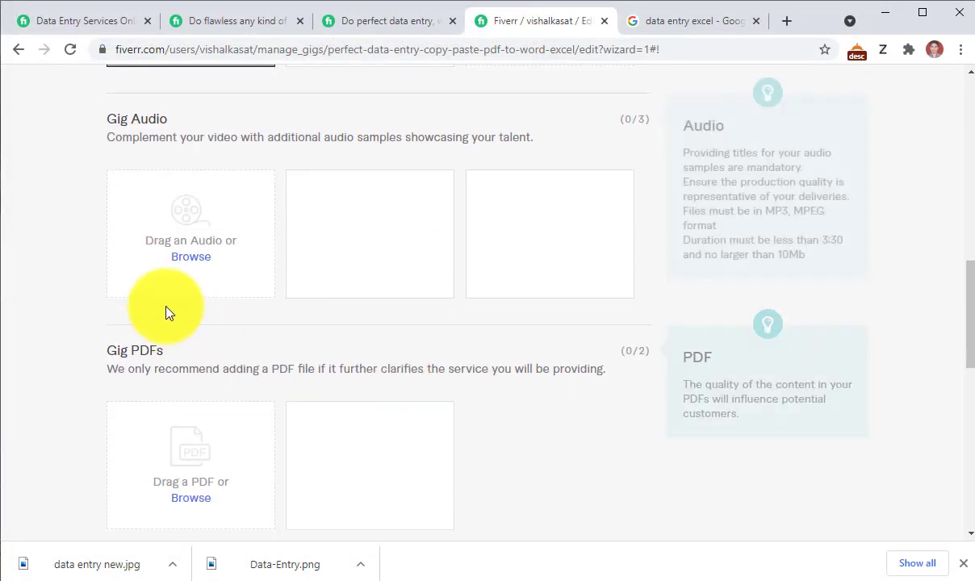
scroll(167, 313, down, 2)
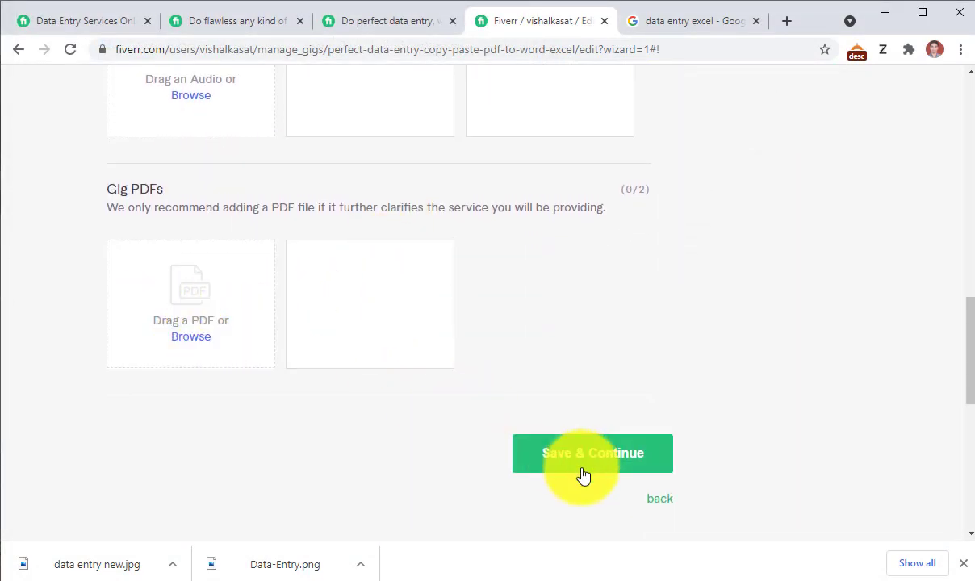
click(582, 458)
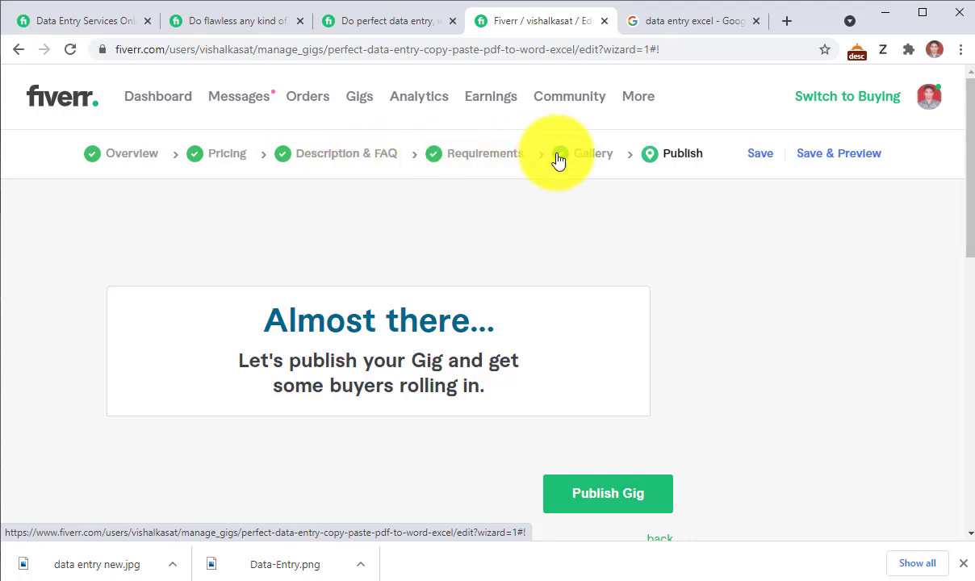
scroll(598, 294, down, 2)
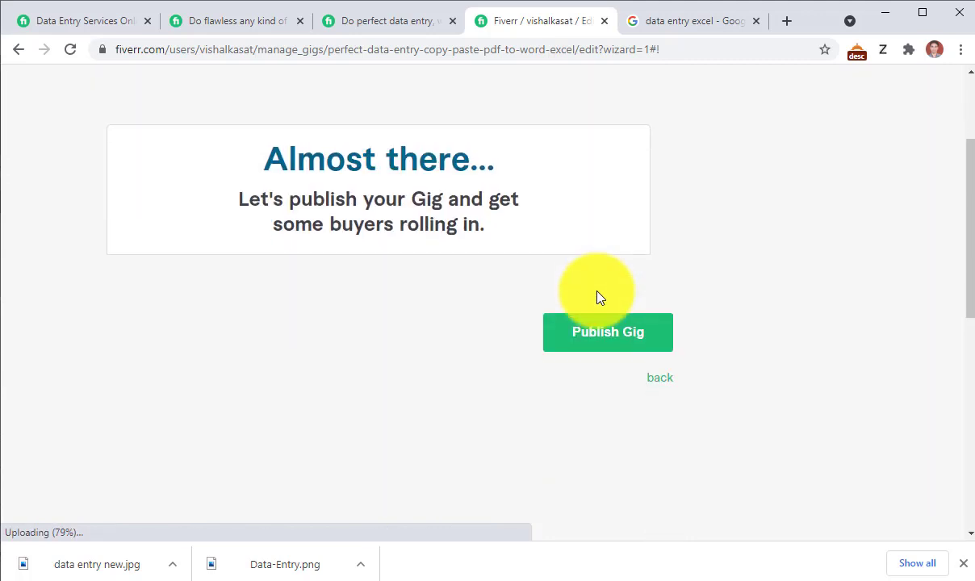
click(611, 339)
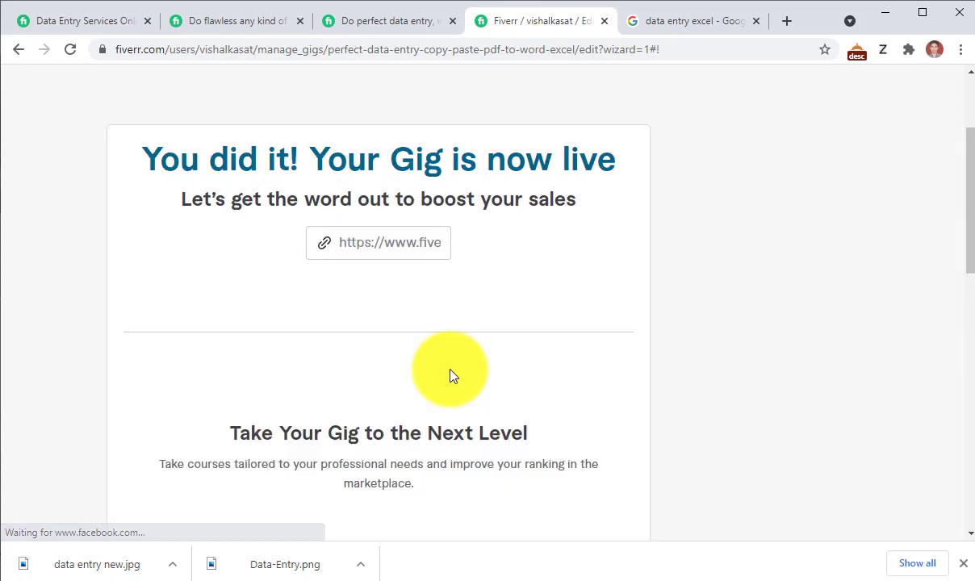
- Copy the published gig's share link and open it in the browser tab that holds the data entry excel image search
scroll(452, 375, down, 1)
scroll(452, 375, up, 2)
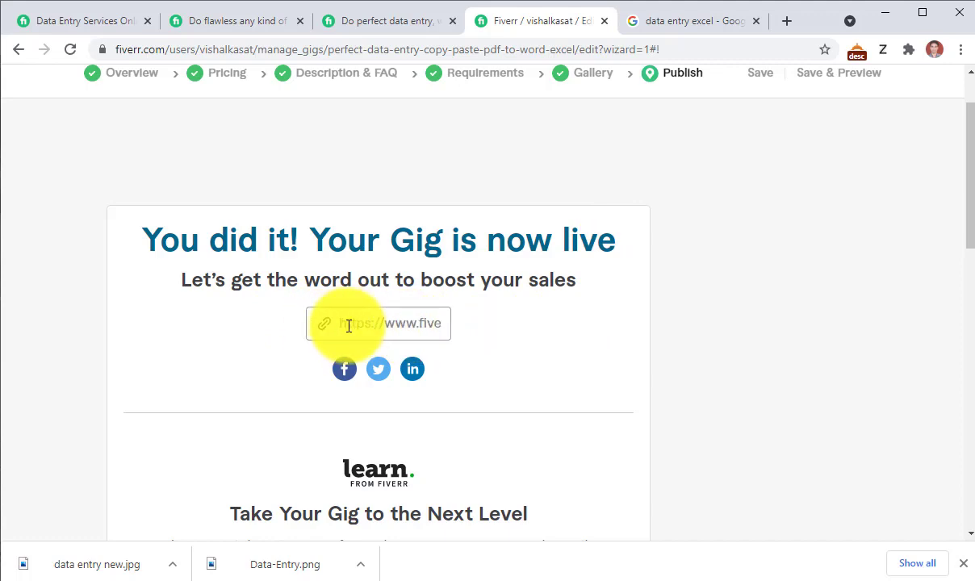
drag(342, 324, 509, 326)
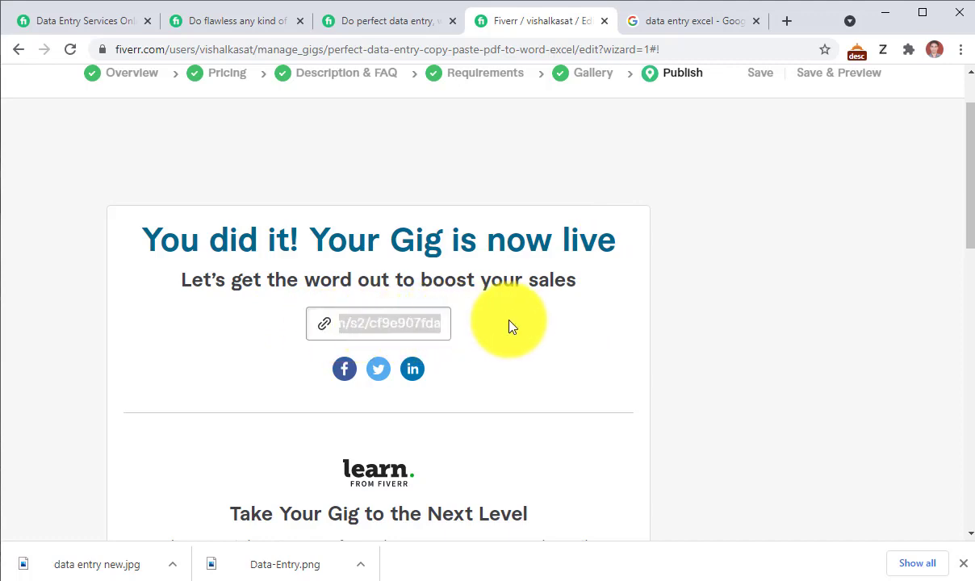
right_click(427, 324)
click(456, 337)
click(637, 21)
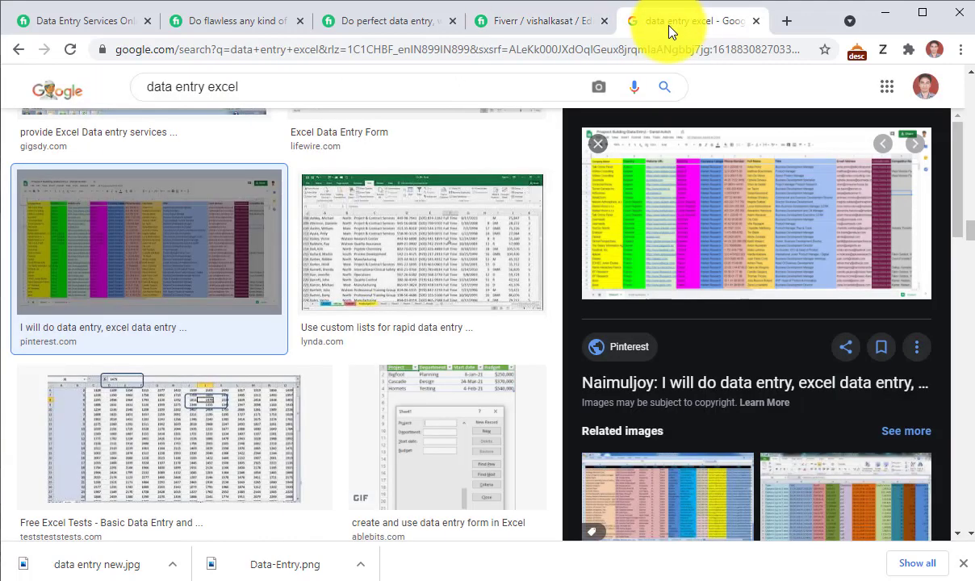
click(645, 51)
key(ctrl+v)
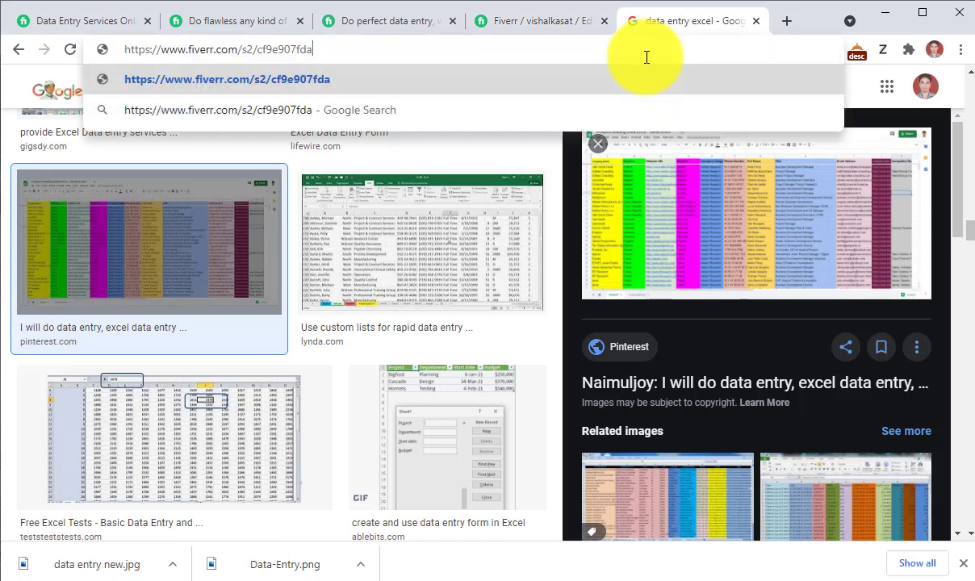
key(Return)
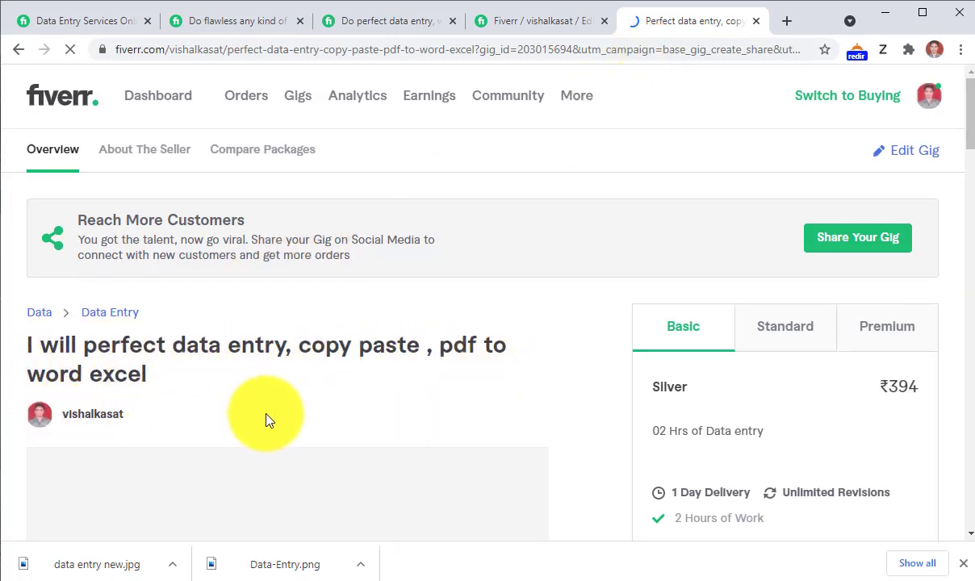
- Review the live gig's gallery by showing its second image, and examine the description, expertise list, tools and seller profile
scroll(267, 420, down, 2)
scroll(268, 421, down, 2)
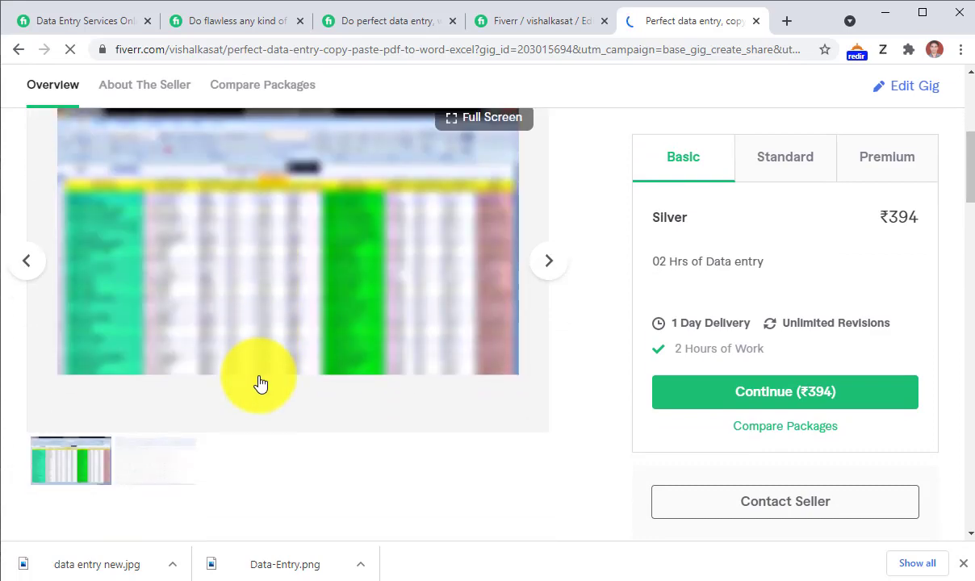
click(548, 309)
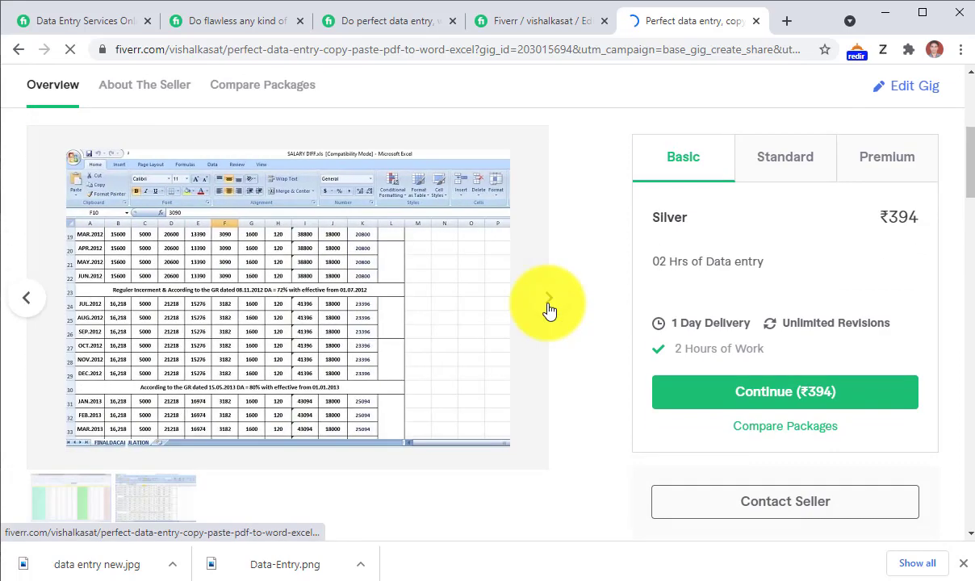
scroll(282, 369, down, 4)
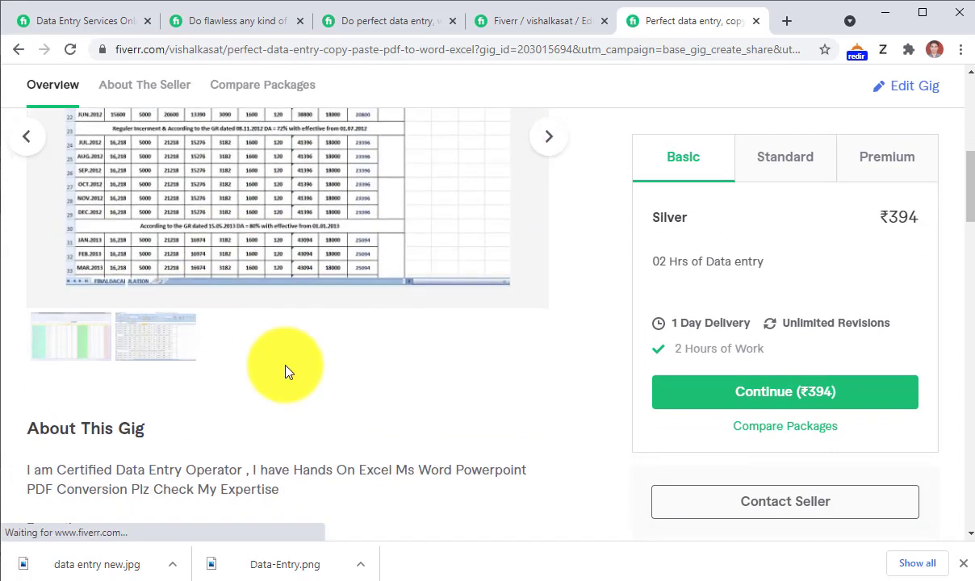
scroll(286, 372, down, 3)
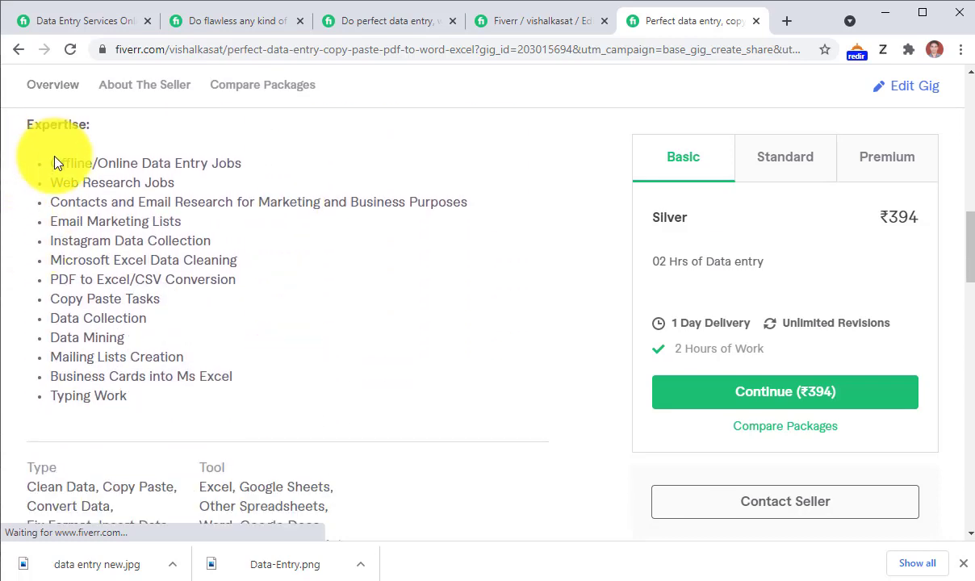
drag(46, 160, 51, 124)
click(294, 374)
scroll(293, 376, down, 4)
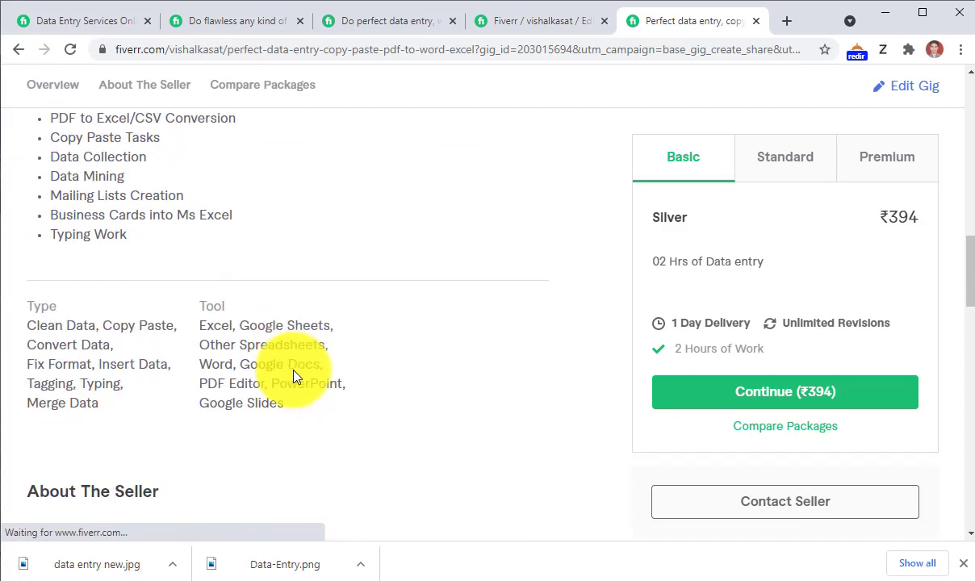
scroll(293, 376, down, 2)
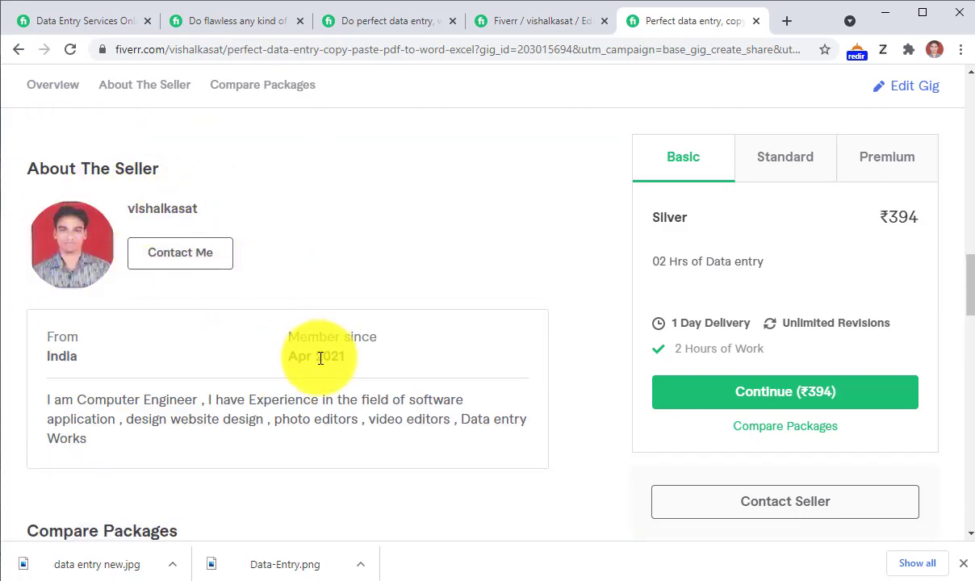
- Examine the gig's package comparison, expand the FAQ "Why trust on me?", and review the related tags and the seller's other services
scroll(319, 355, down, 2)
scroll(379, 355, down, 2)
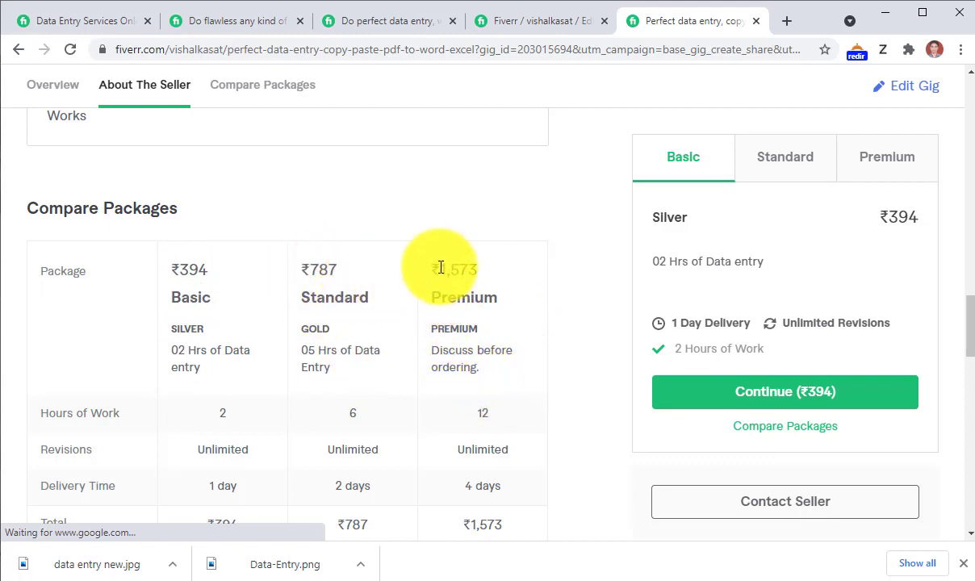
drag(440, 270, 519, 272)
click(468, 287)
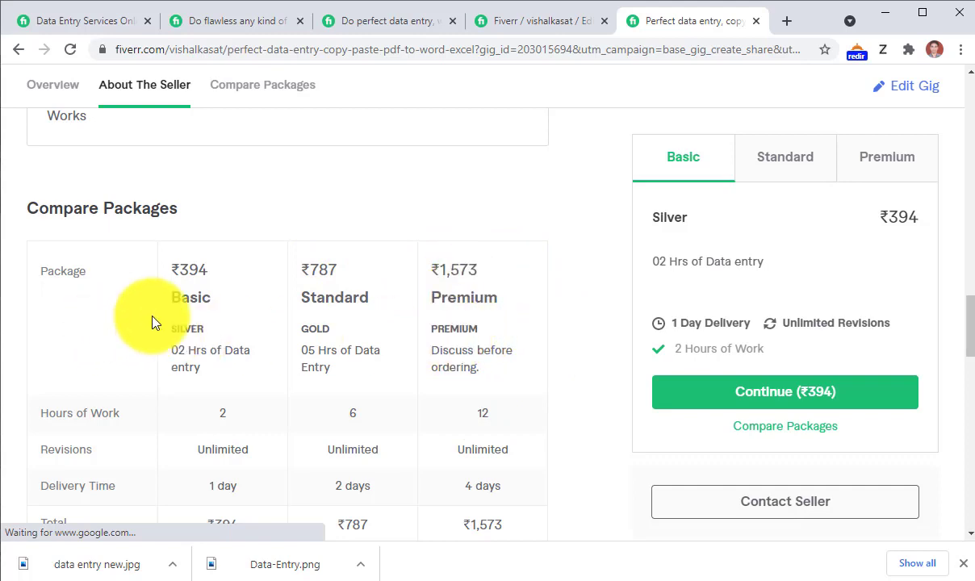
scroll(258, 401, down, 1)
scroll(258, 401, down, 3)
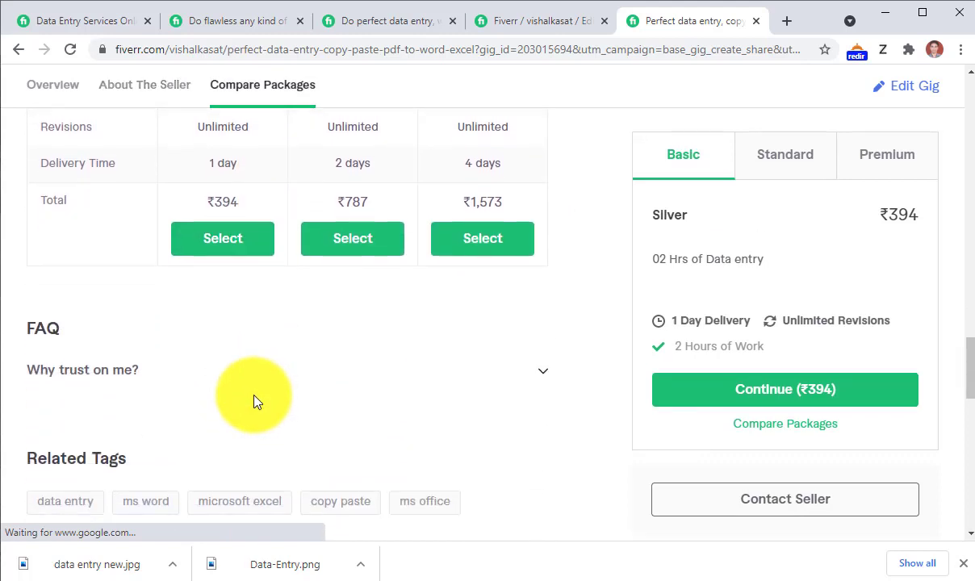
click(540, 375)
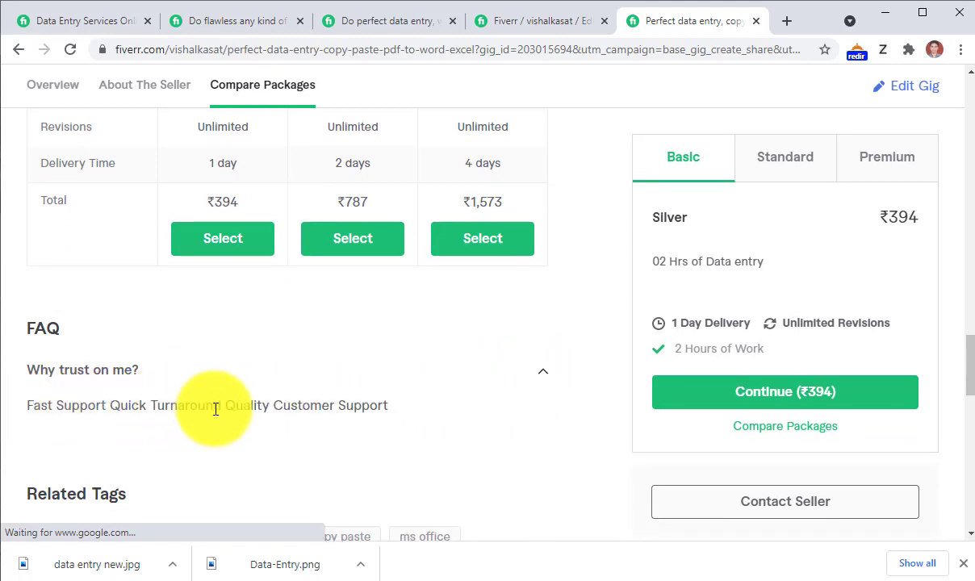
scroll(336, 409, down, 3)
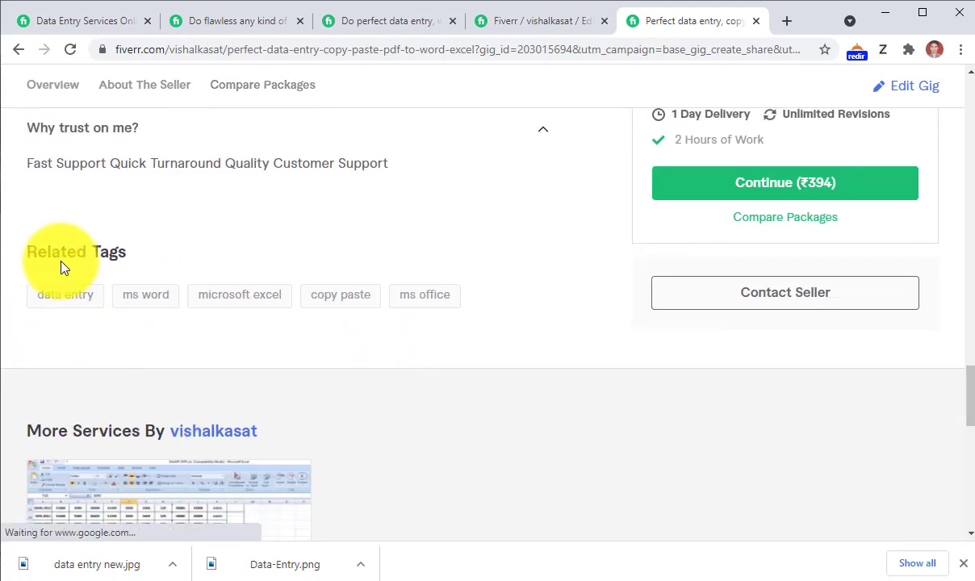
scroll(124, 396, down, 2)
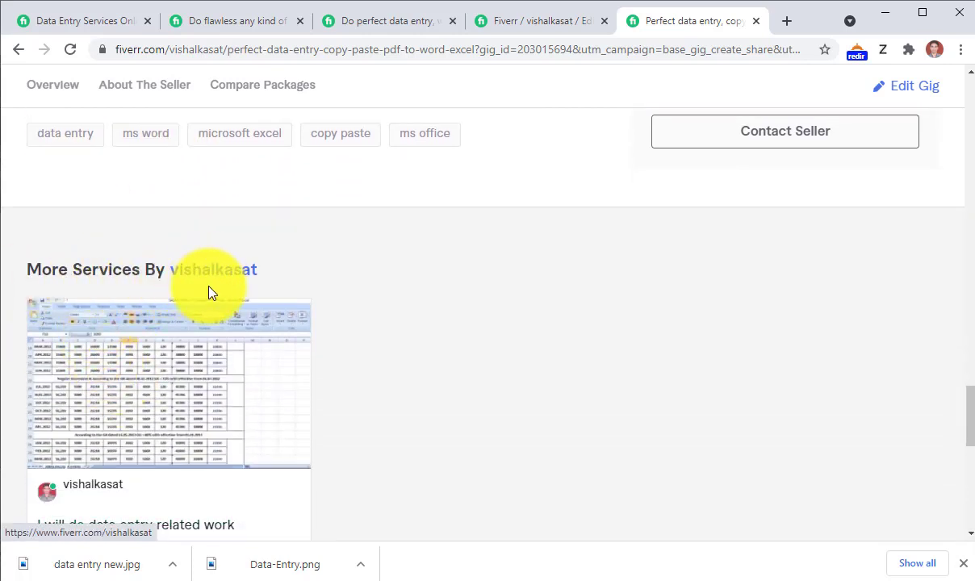
scroll(210, 291, down, 3)
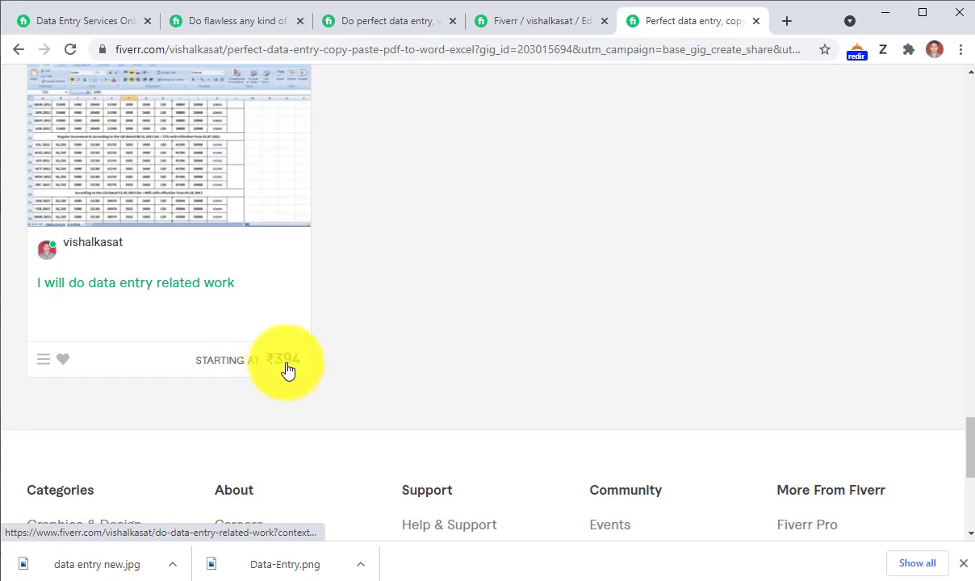
scroll(274, 379, up, 10)
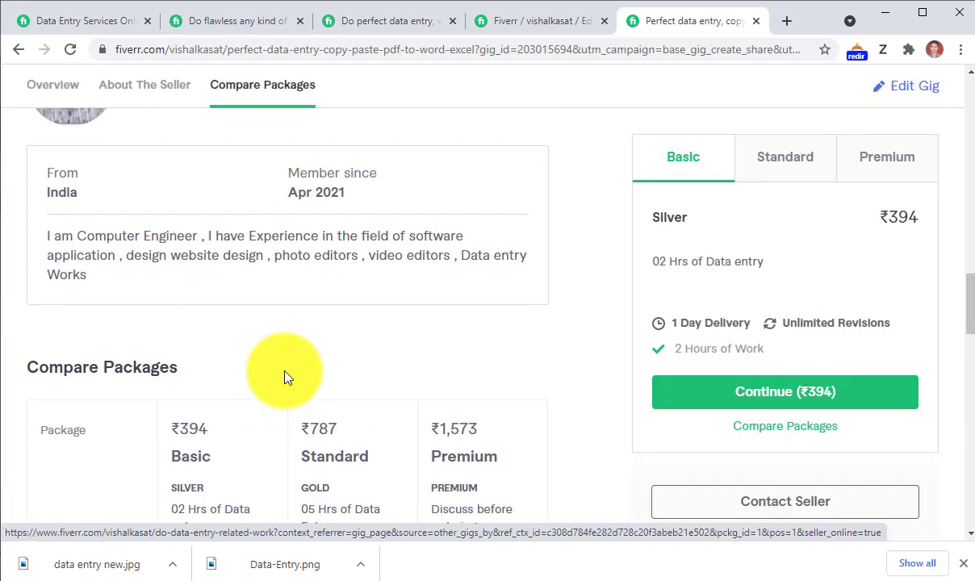
scroll(284, 377, up, 10)
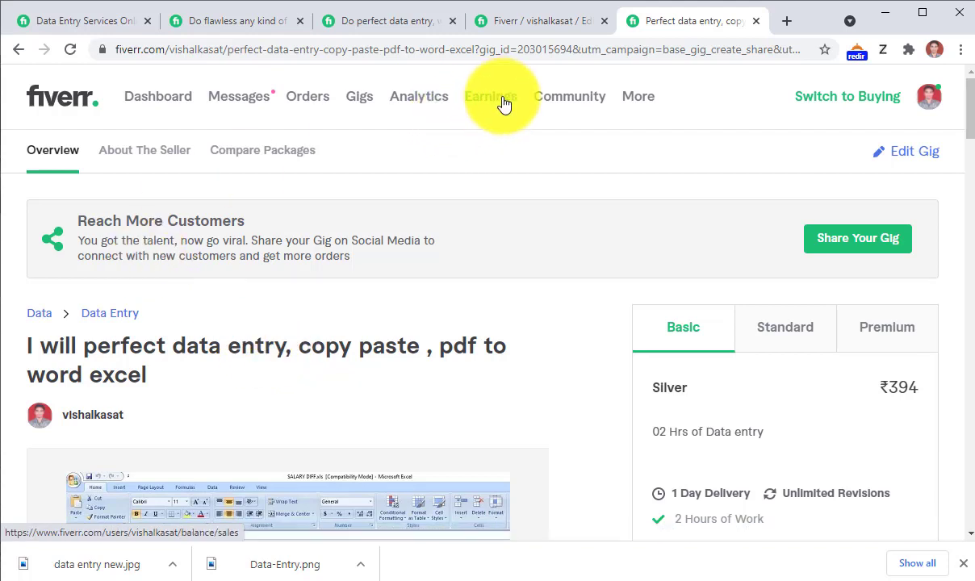
- Look through the account options, and open the Earnings page to examine net income, withdrawal methods and transactions
click(928, 97)
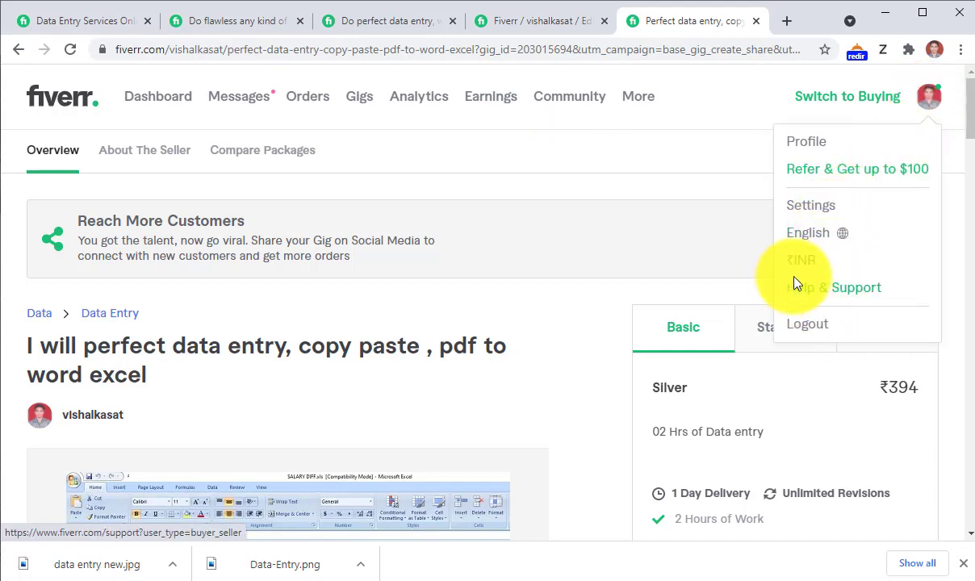
click(487, 100)
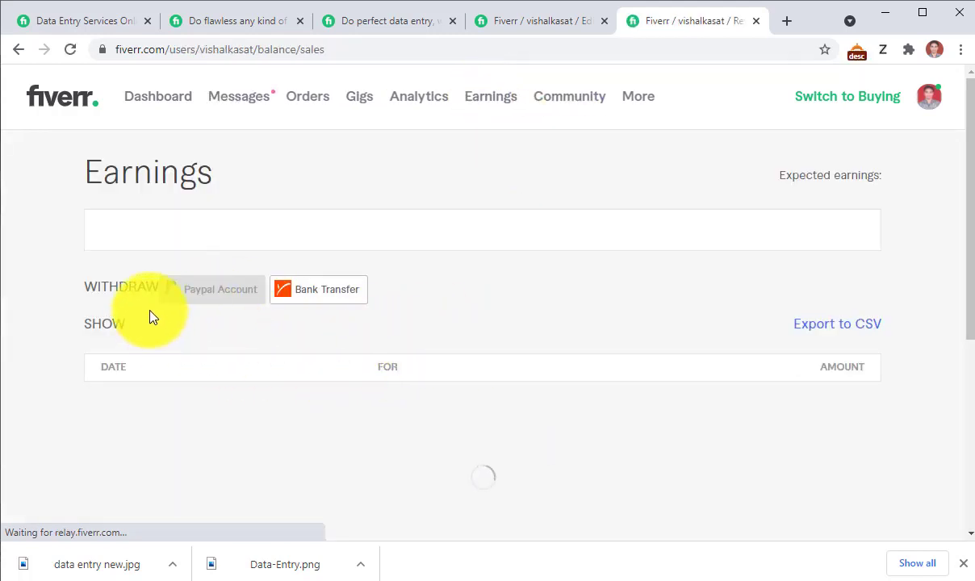
drag(179, 271, 92, 268)
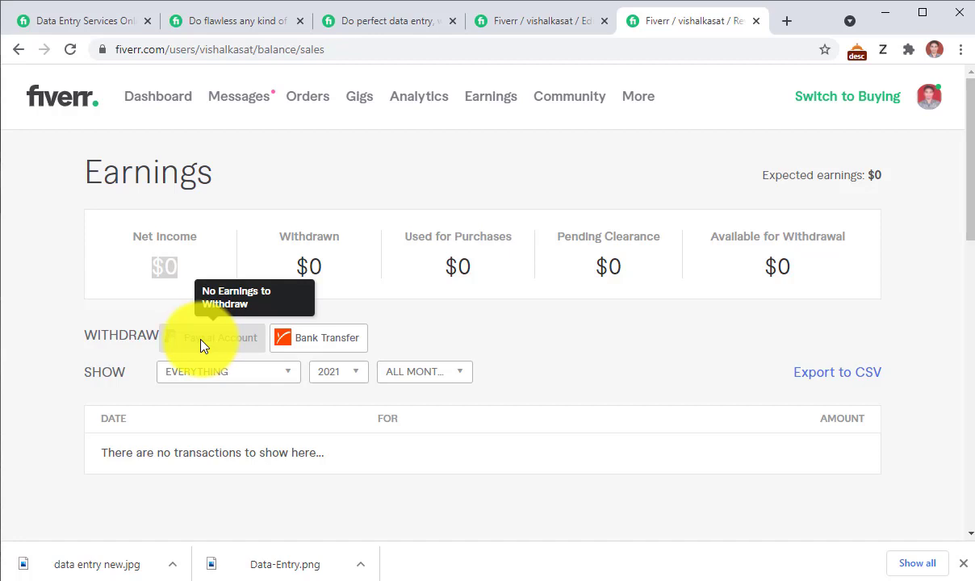
scroll(523, 365, down, 3)
scroll(523, 366, up, 2)
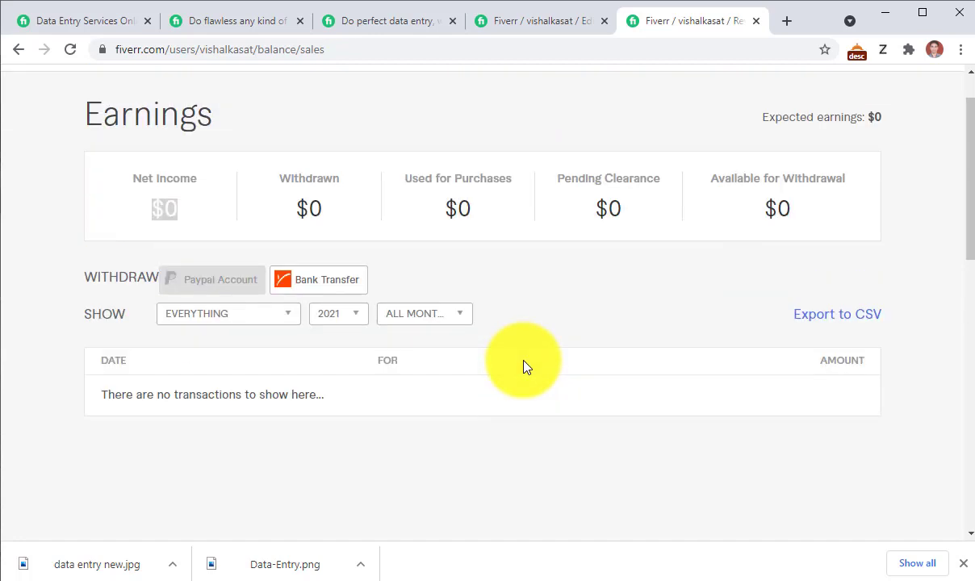
scroll(523, 366, up, 1)
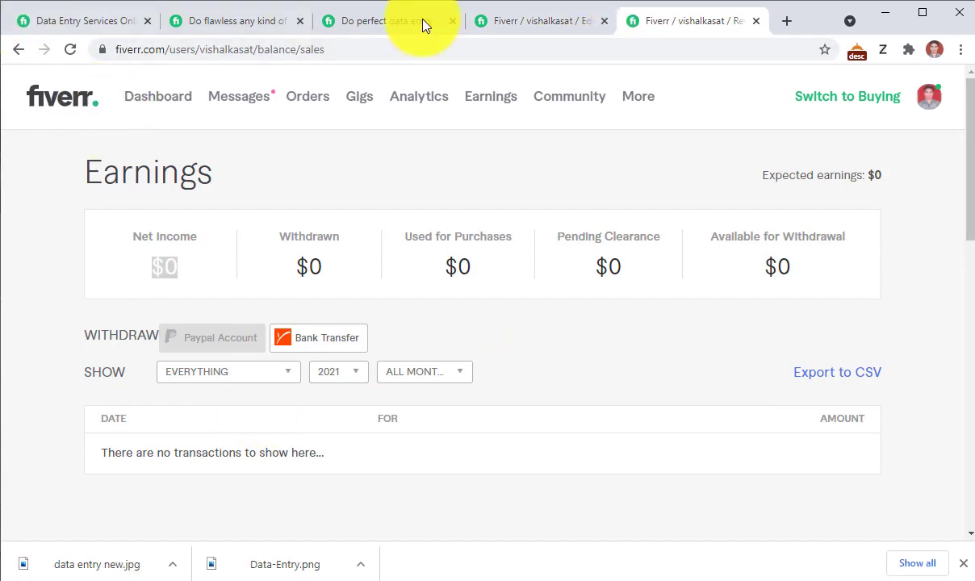
- Return to Fiverr's Data Entry category page and enter "google" in the service search to view its suggestions
click(76, 22)
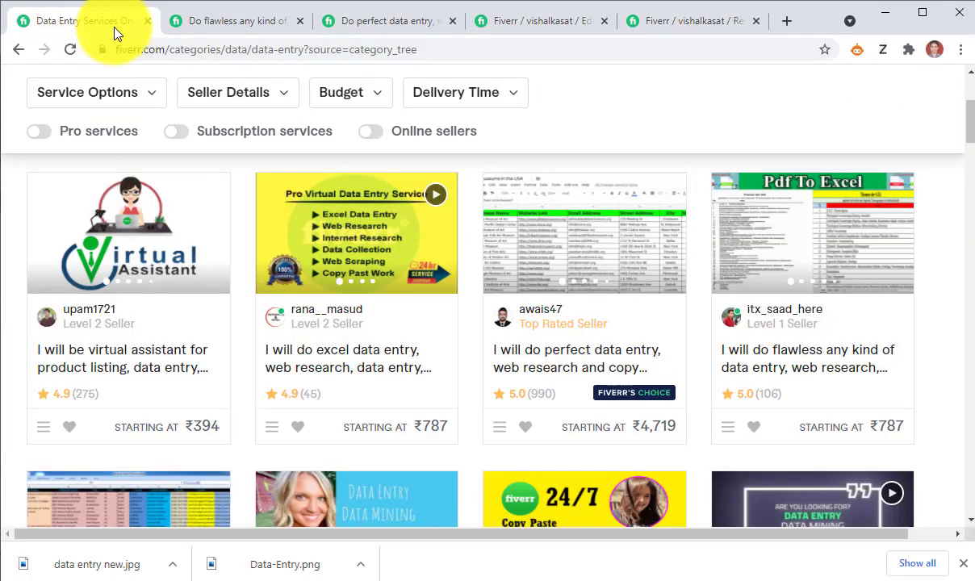
scroll(261, 230, up, 3)
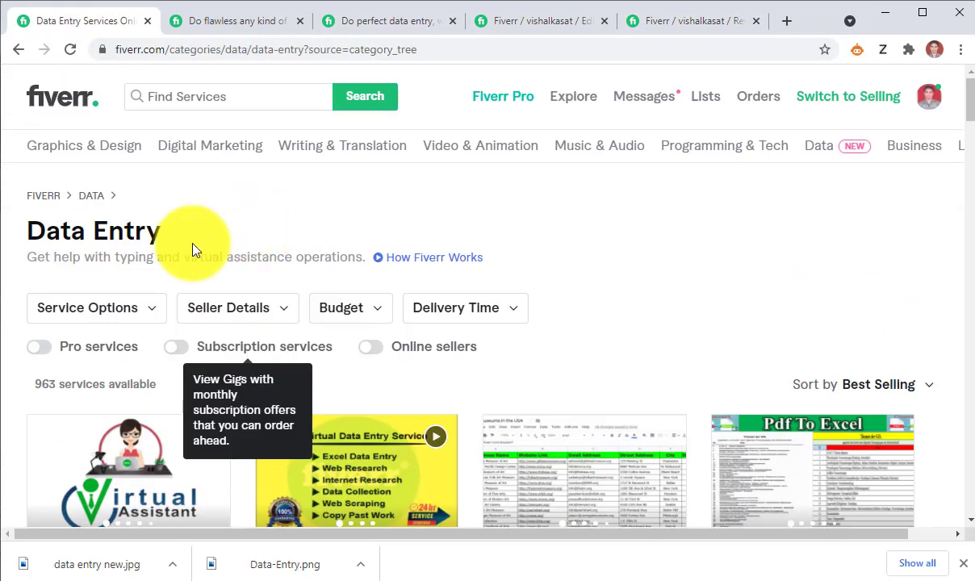
click(227, 103)
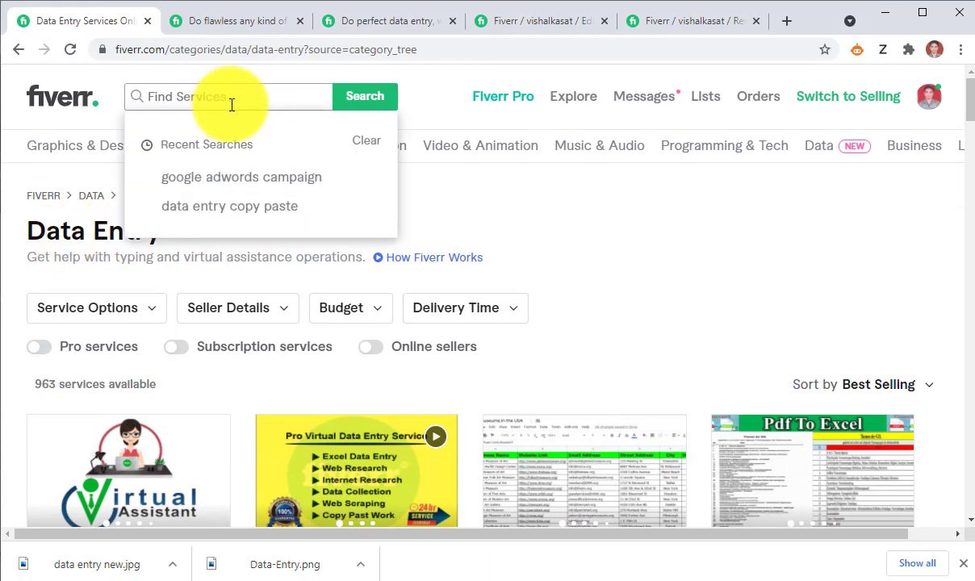
text(googl)
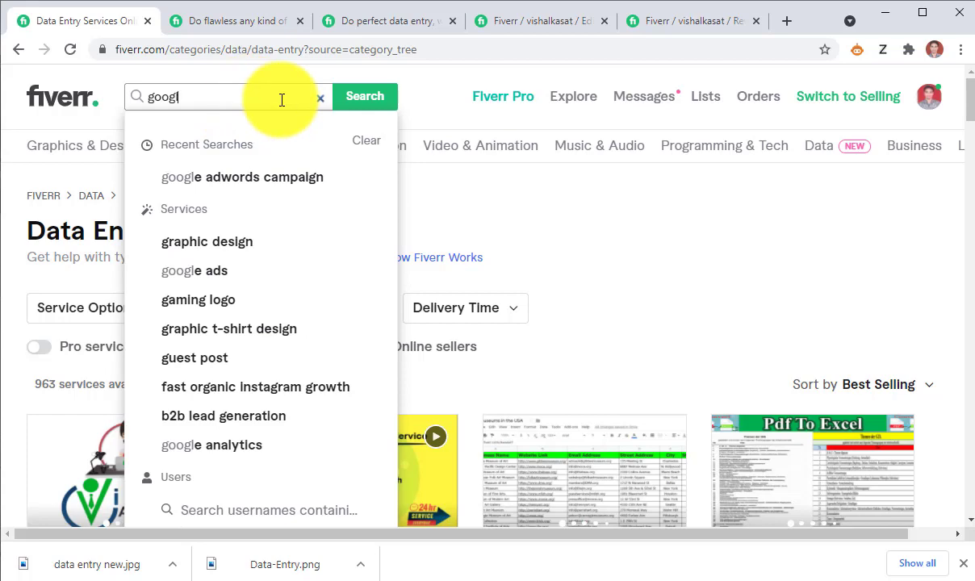
text(e)
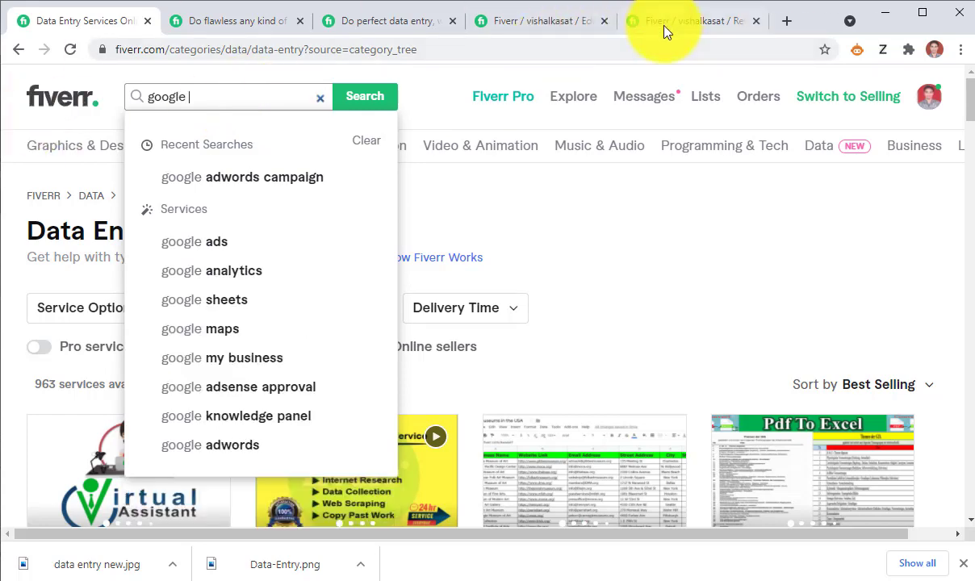
- Search Google for "skill india courses" in a new browser tab
click(787, 21)
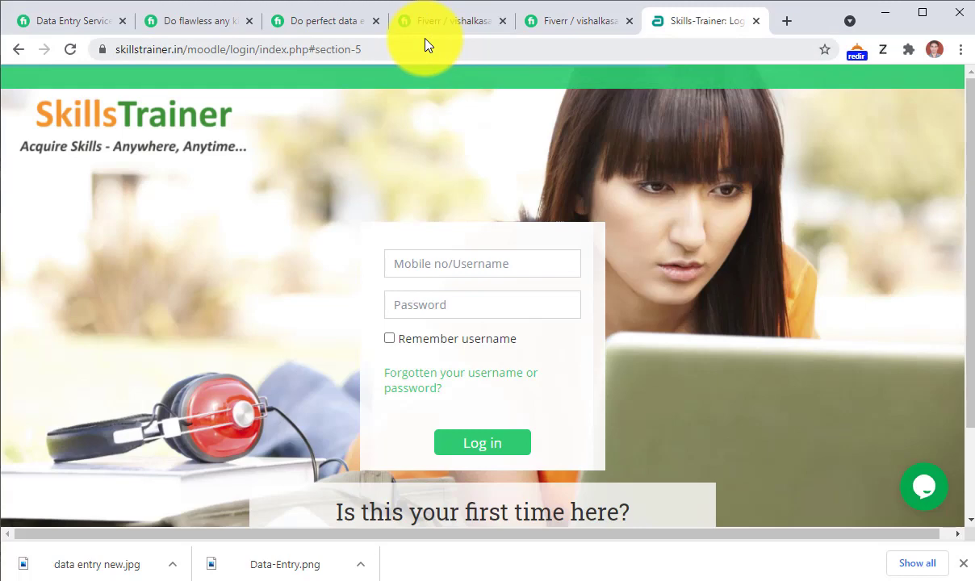
click(426, 40)
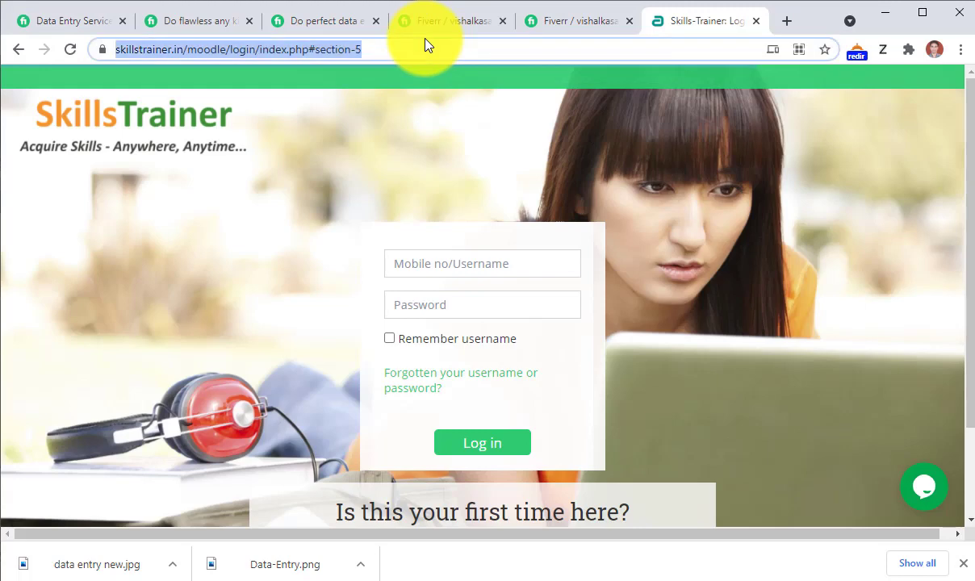
text(skill )
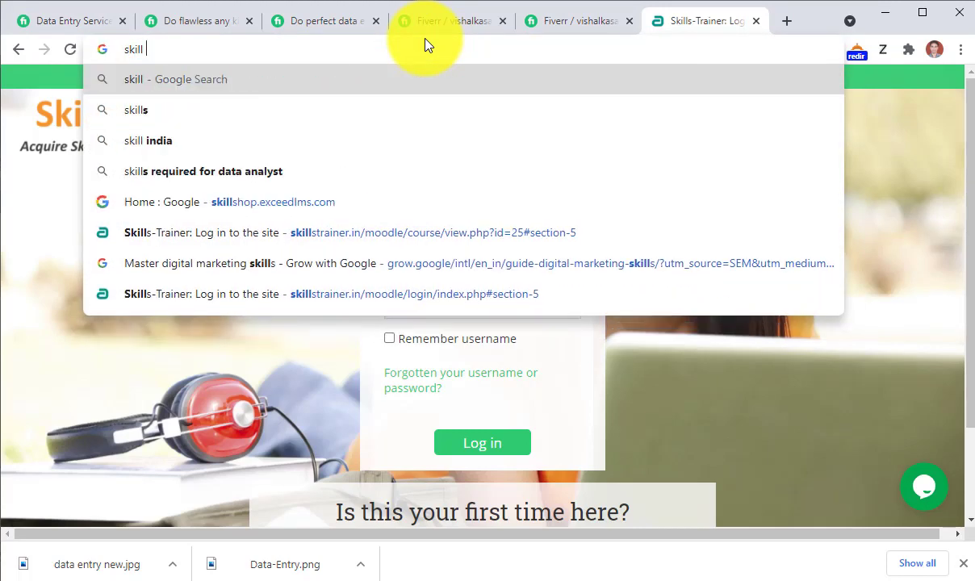
text(india courses)
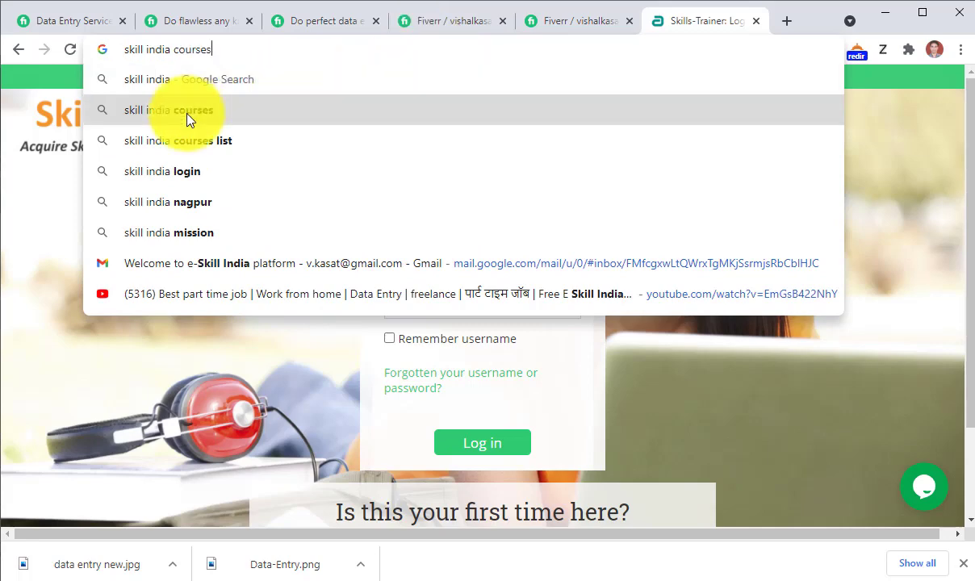
click(186, 113)
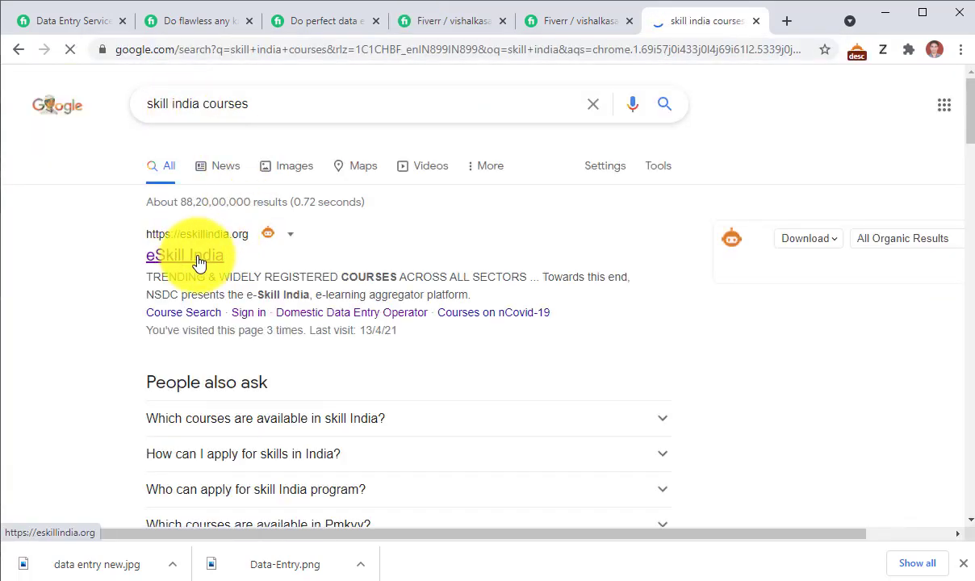
- Open the eSkill India website from the search results and its free "Domestic Data Entry Operator - English" course page
click(200, 258)
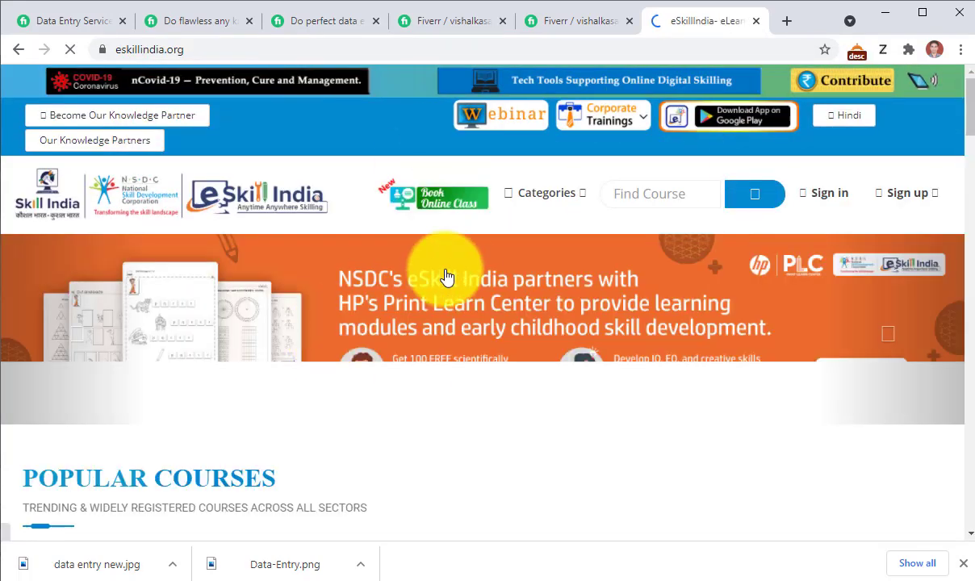
scroll(452, 278, down, 5)
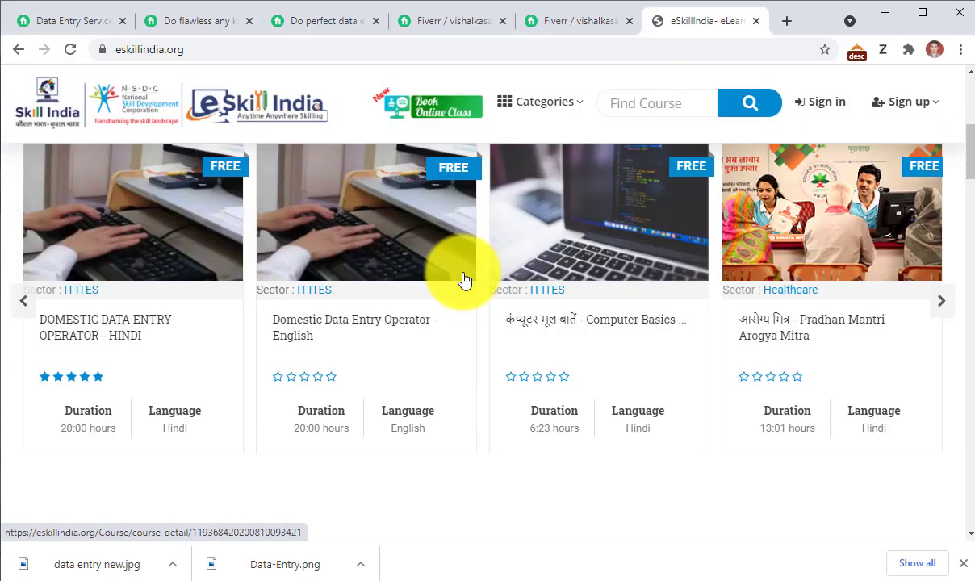
click(360, 327)
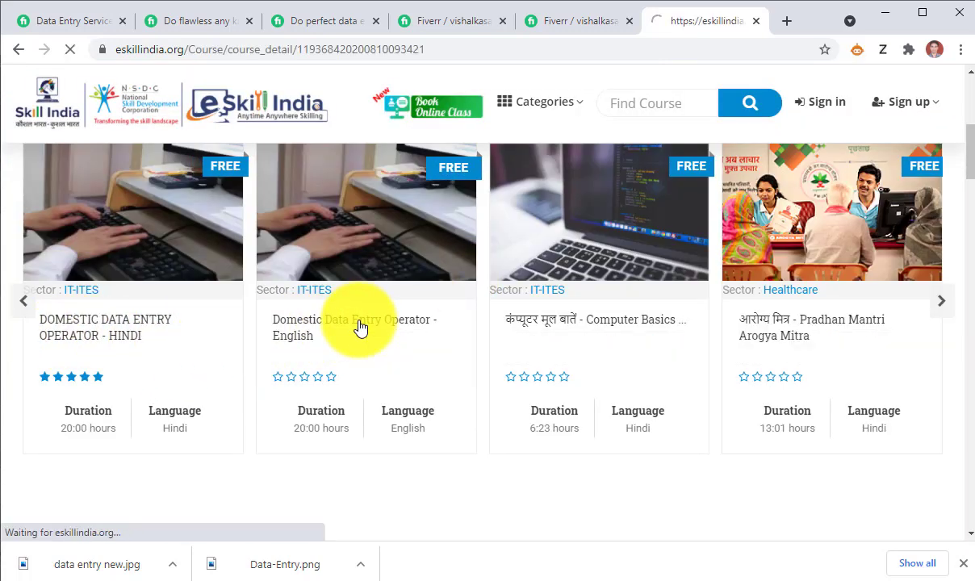
scroll(370, 330, down, 4)
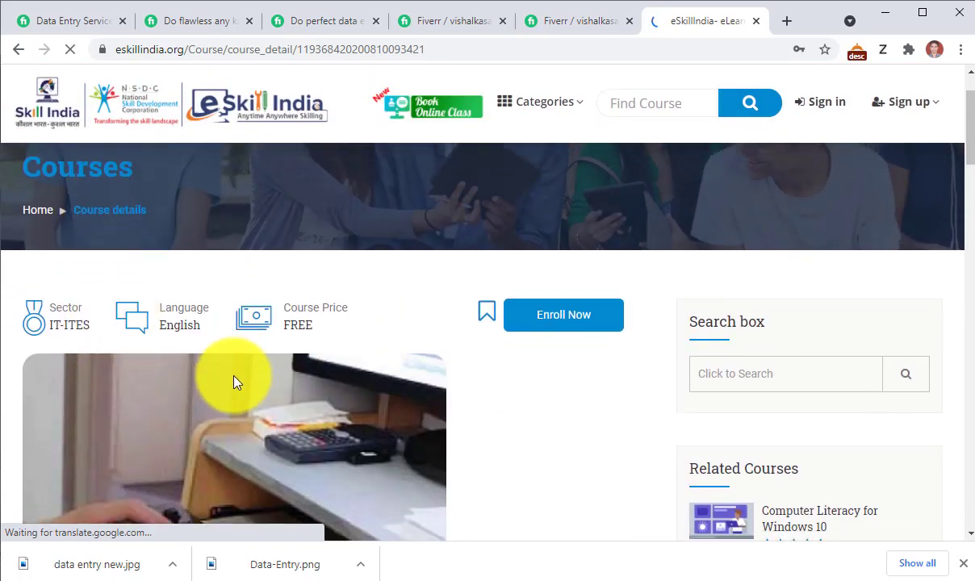
- Request enrollment in the course and sign in with the saved credentials after completing the reCAPTCHA check
scroll(235, 381, down, 2)
scroll(235, 381, up, 2)
click(553, 348)
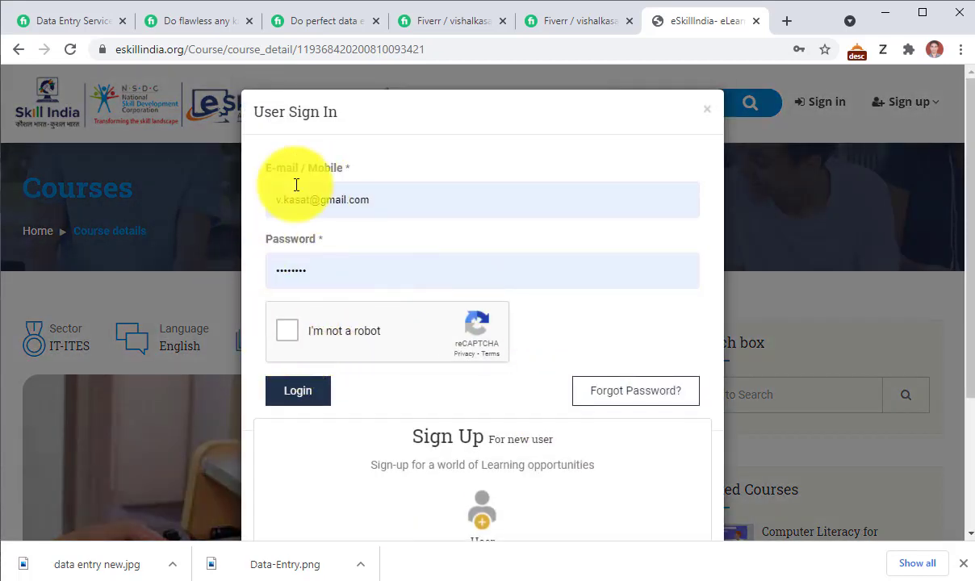
click(288, 332)
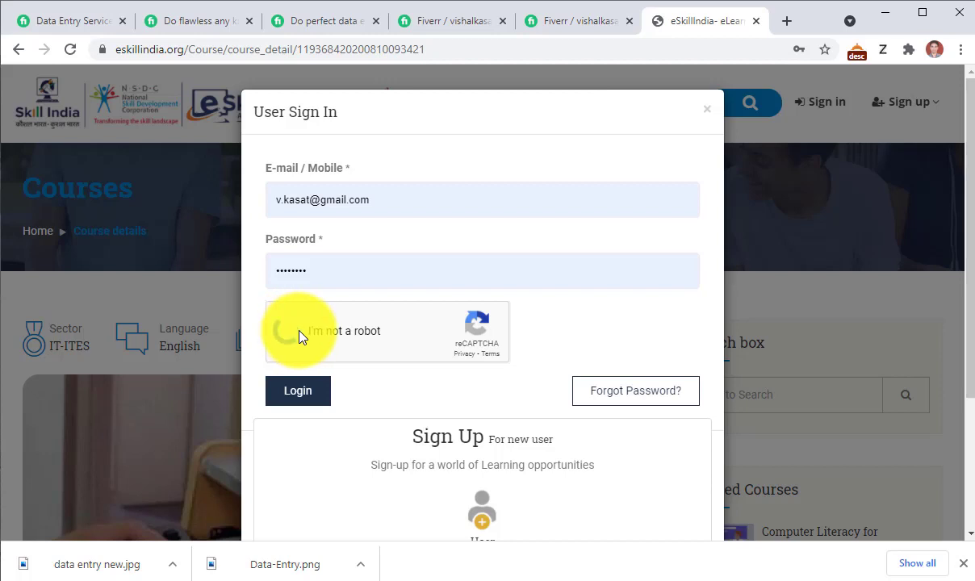
click(304, 392)
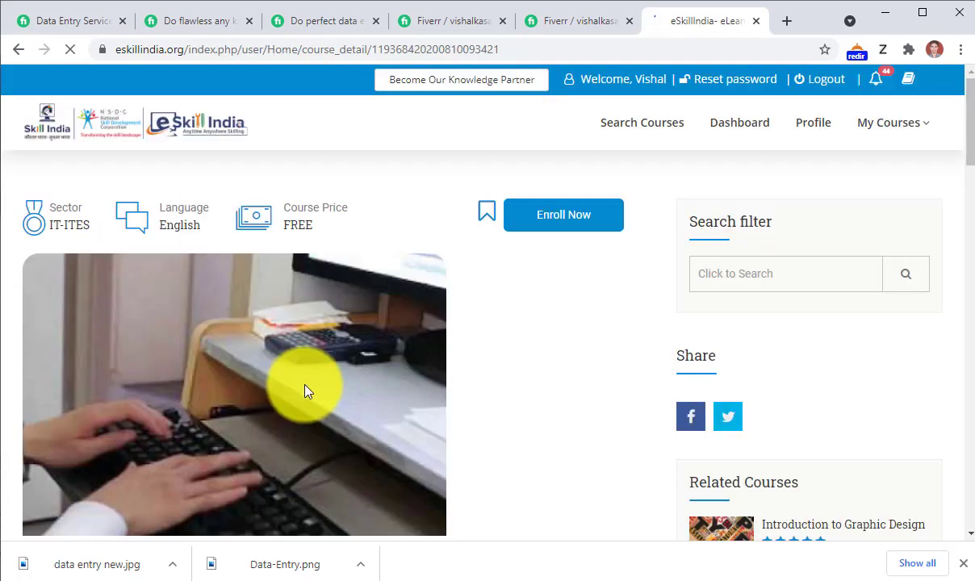
- Examine the course description and the course info, highlighting the duration, price and pre-qualification
scroll(501, 337, down, 4)
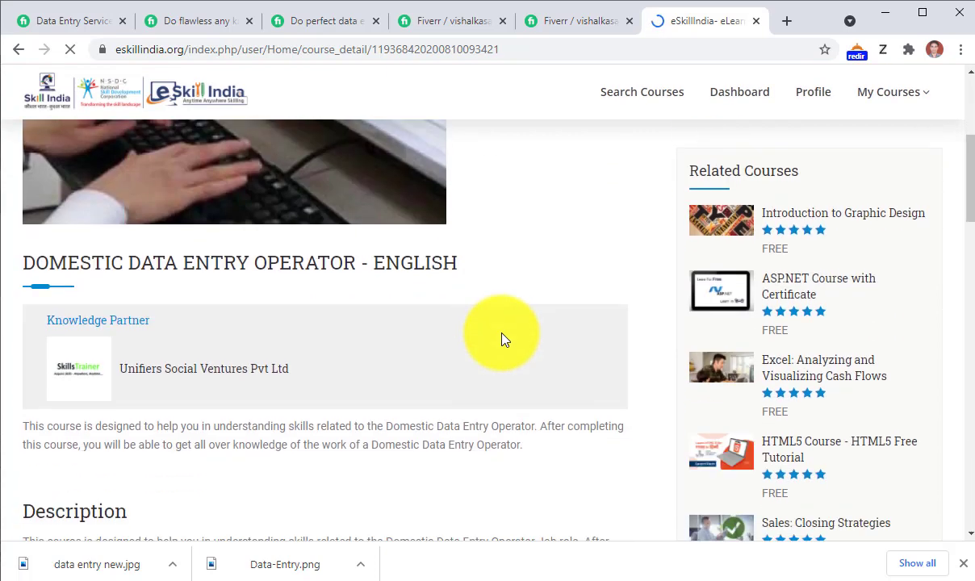
scroll(501, 338, down, 4)
scroll(484, 327, down, 2)
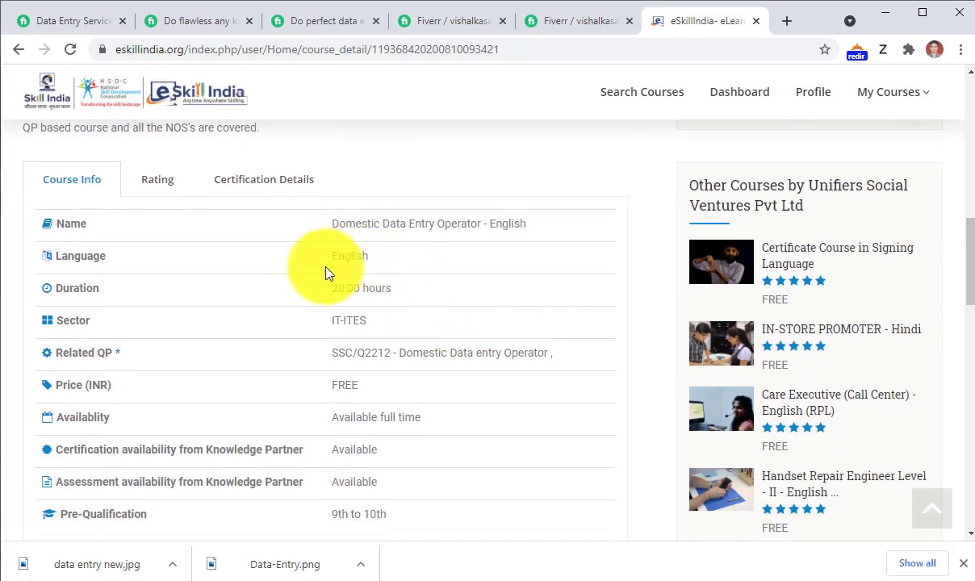
drag(333, 289, 446, 298)
drag(332, 385, 397, 391)
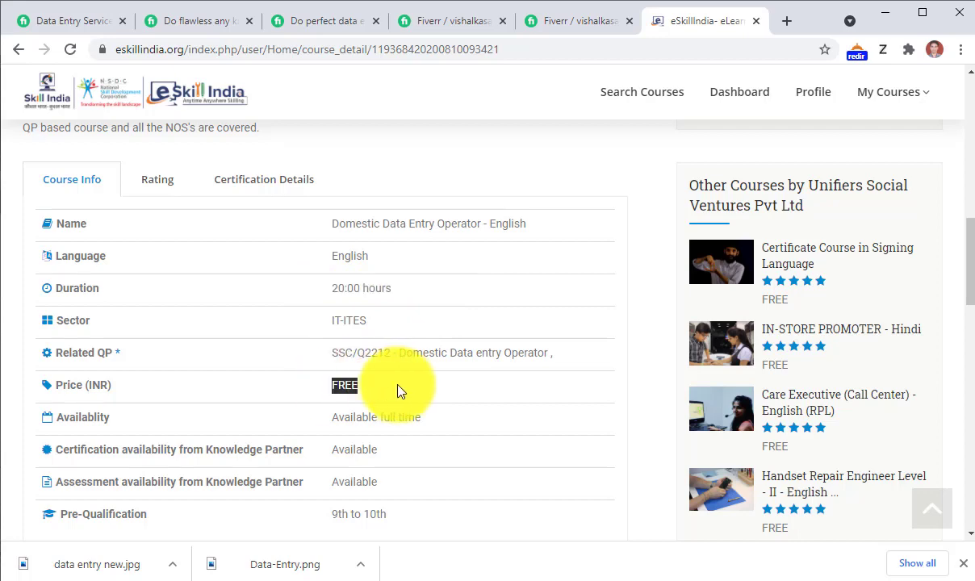
scroll(411, 391, down, 3)
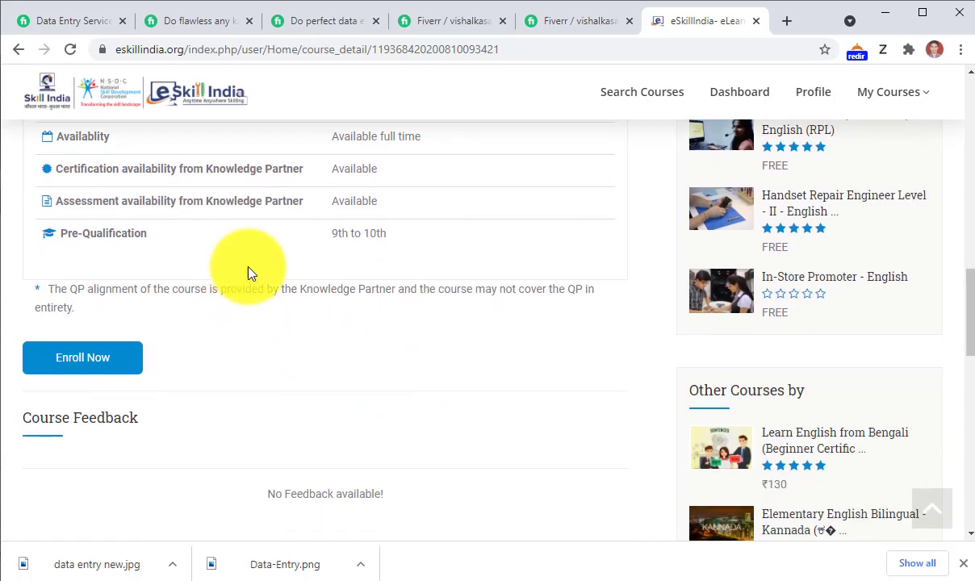
drag(320, 236, 435, 276)
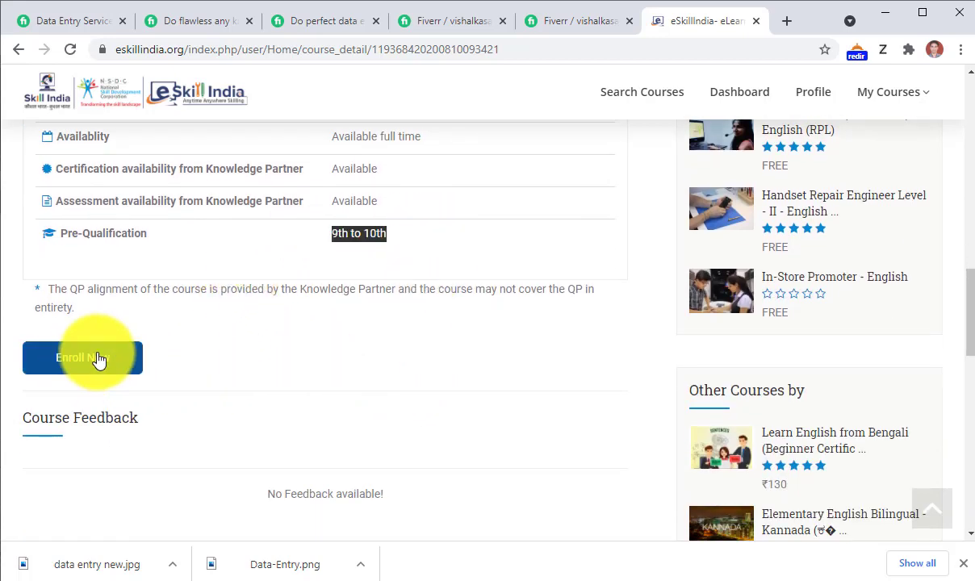
- Enroll in the Domestic Data Entry Operator course and accept the redirect to the knowledge partner's portal
scroll(276, 297, up, 2)
scroll(239, 348, down, 1)
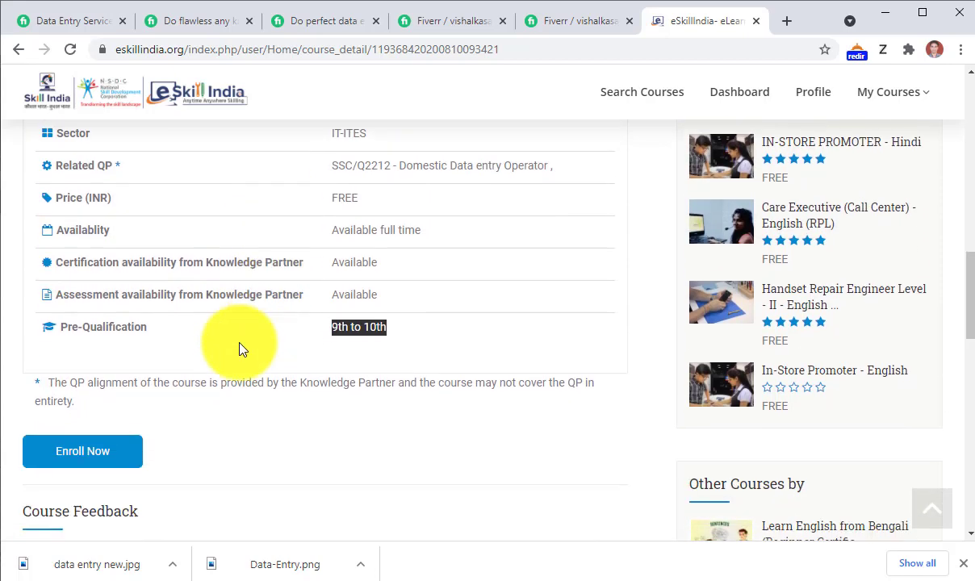
scroll(161, 419, up, 1)
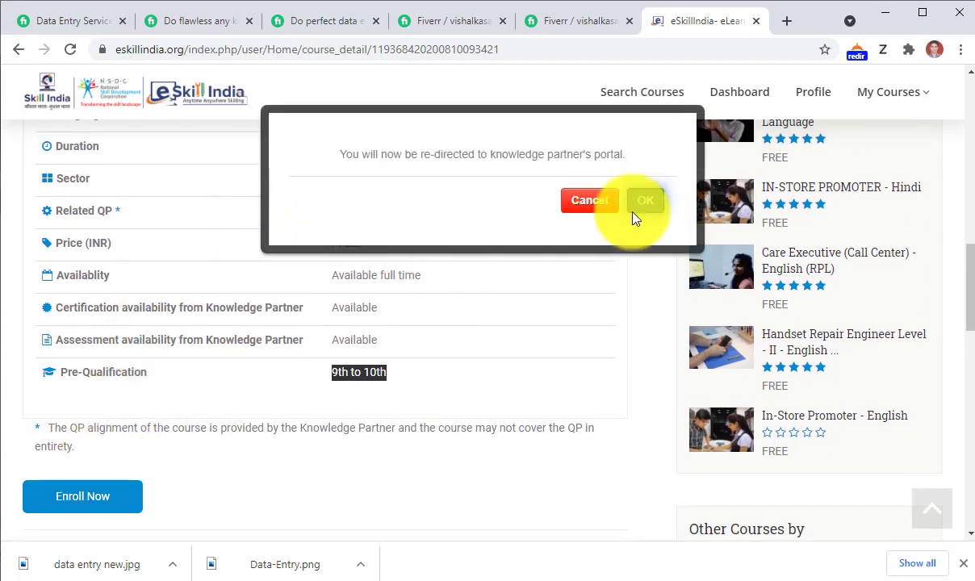
click(646, 202)
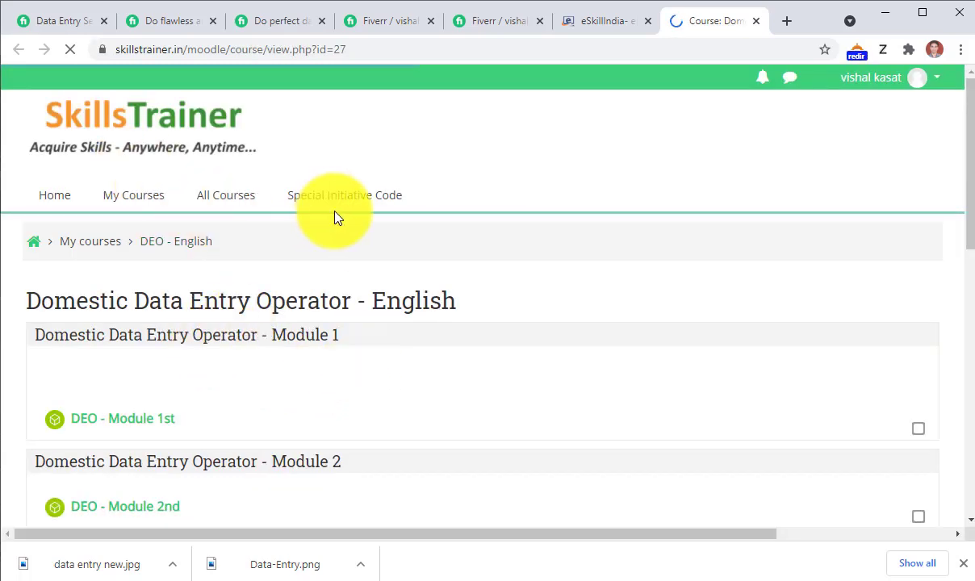
- Examine the SkillsTrainer course's modules and its Assessment and Certificate instructions
scroll(352, 277, down, 4)
scroll(353, 278, down, 4)
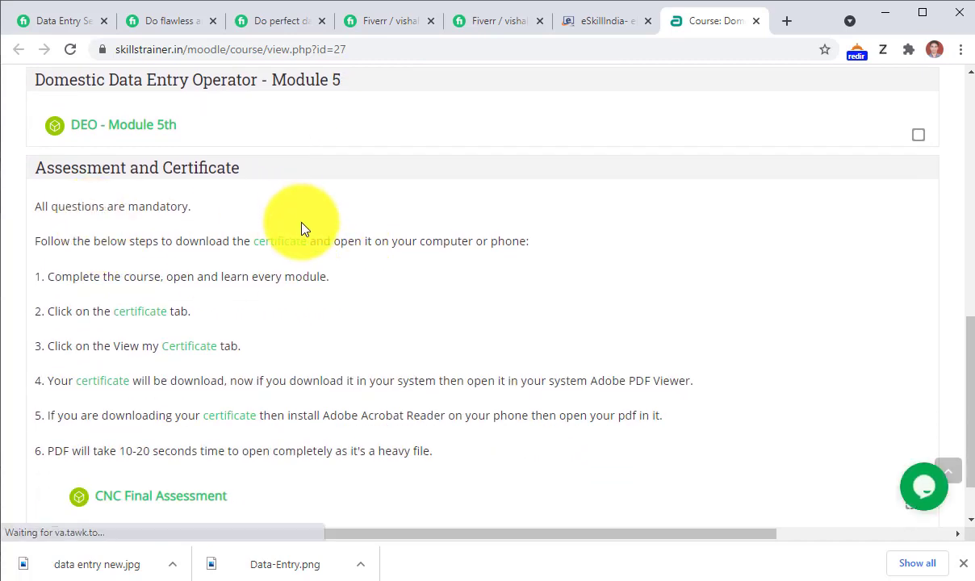
scroll(312, 313, down, 1)
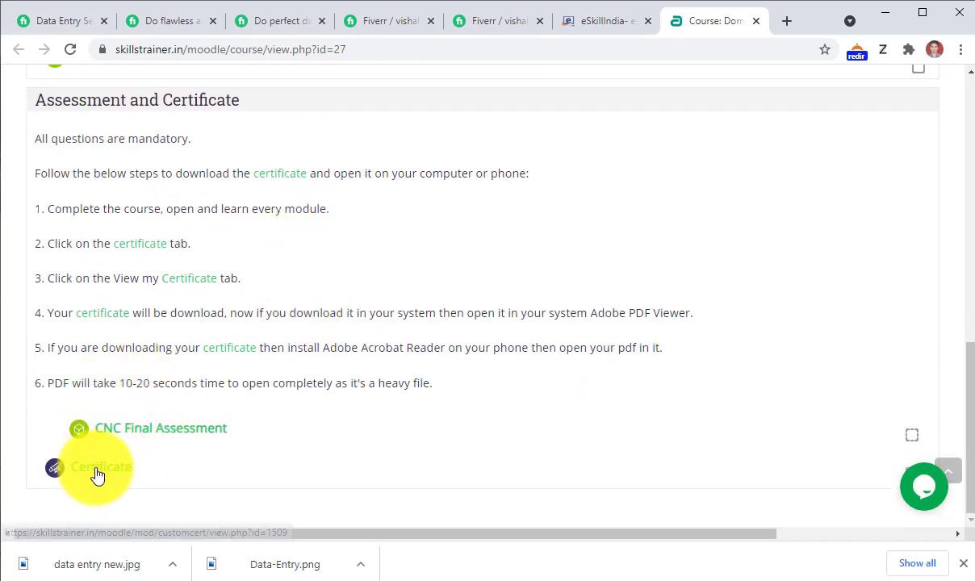
scroll(177, 452, up, 7)
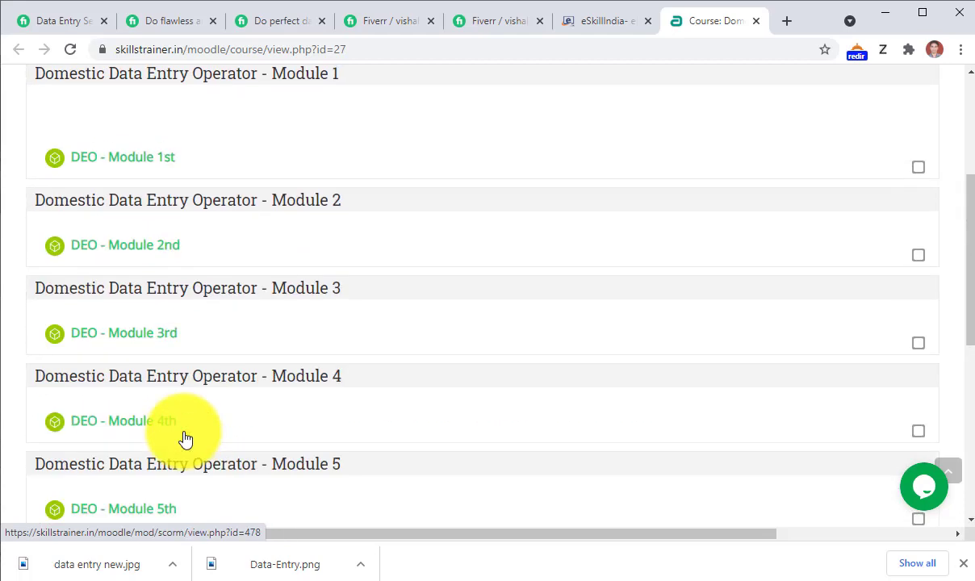
scroll(184, 438, down, 8)
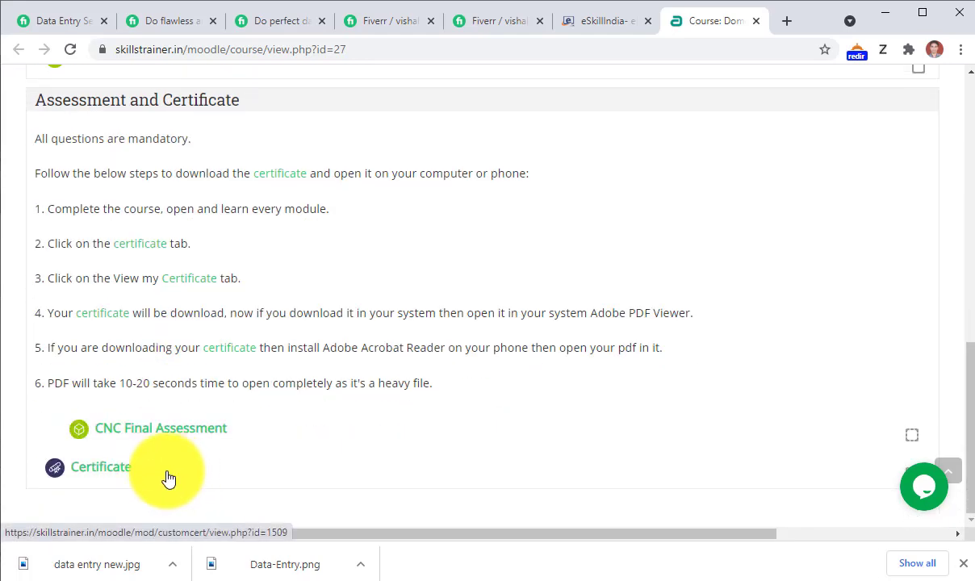
scroll(211, 185, up, 3)
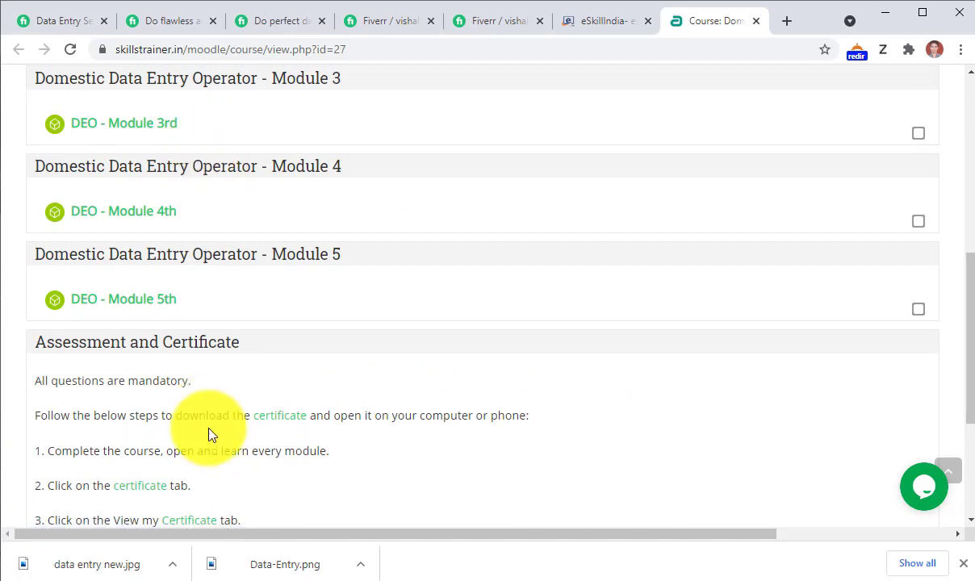
- Open Certificate.pdf from the desktop in Acrobat Reader to view the completion certificate, close it, and return to the browser
click(885, 12)
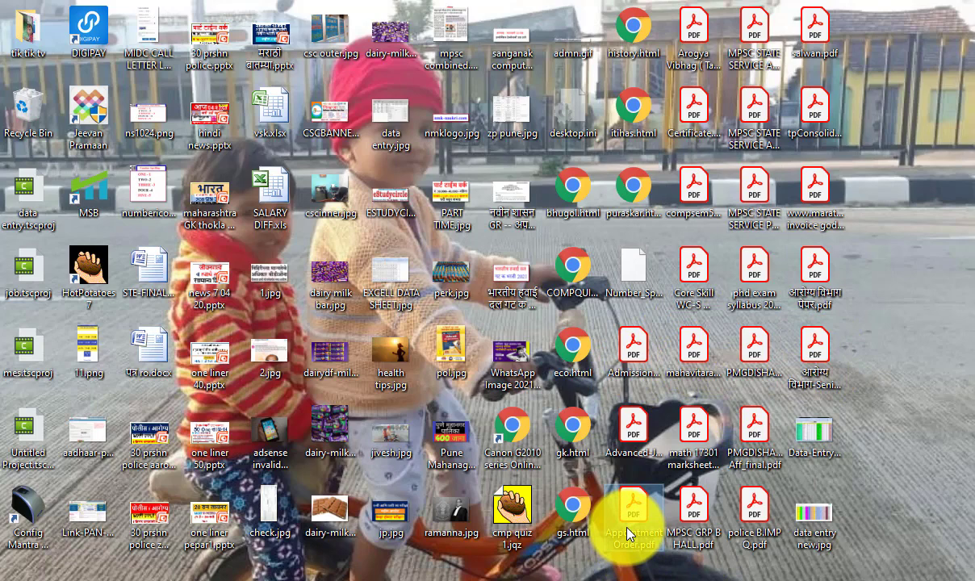
double_click(696, 117)
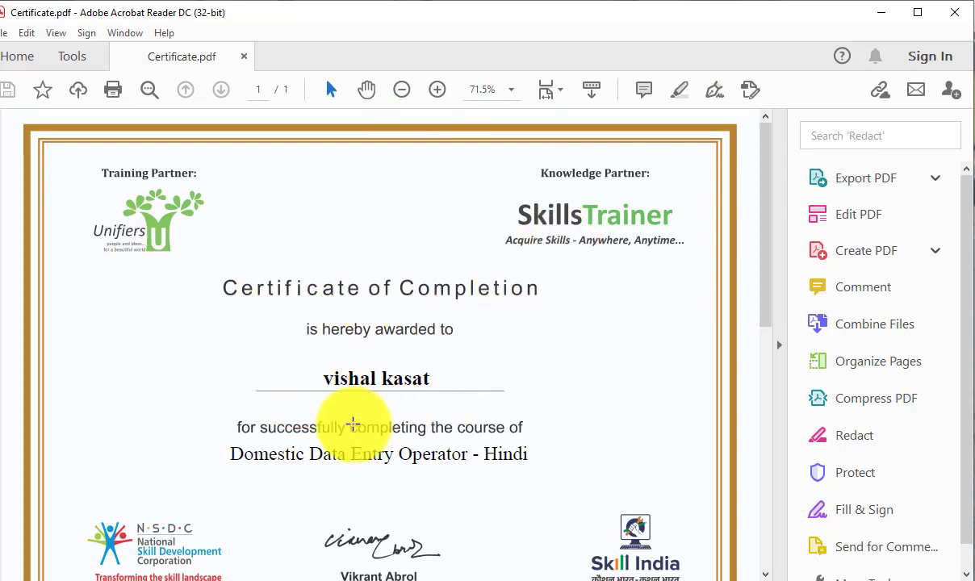
scroll(355, 424, down, 1)
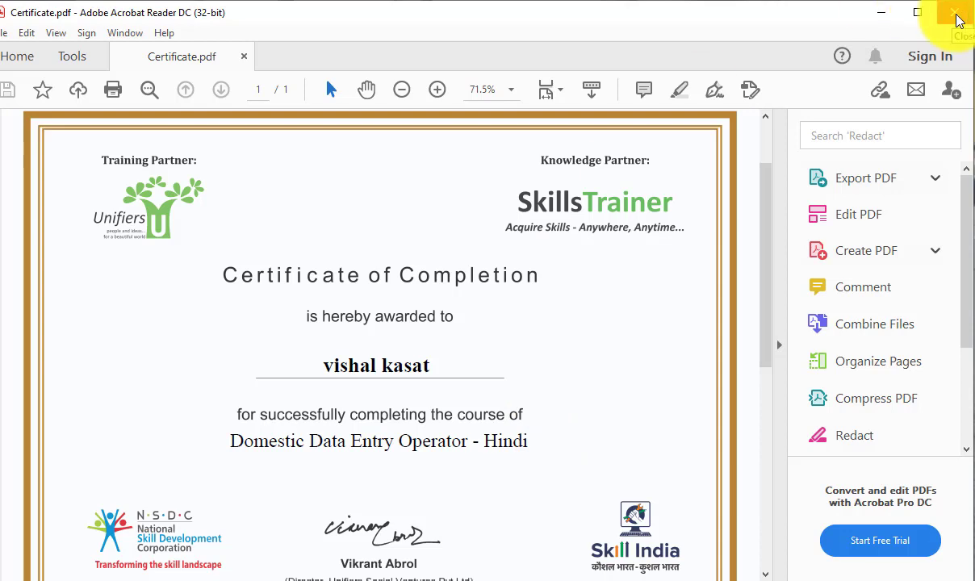
click(955, 14)
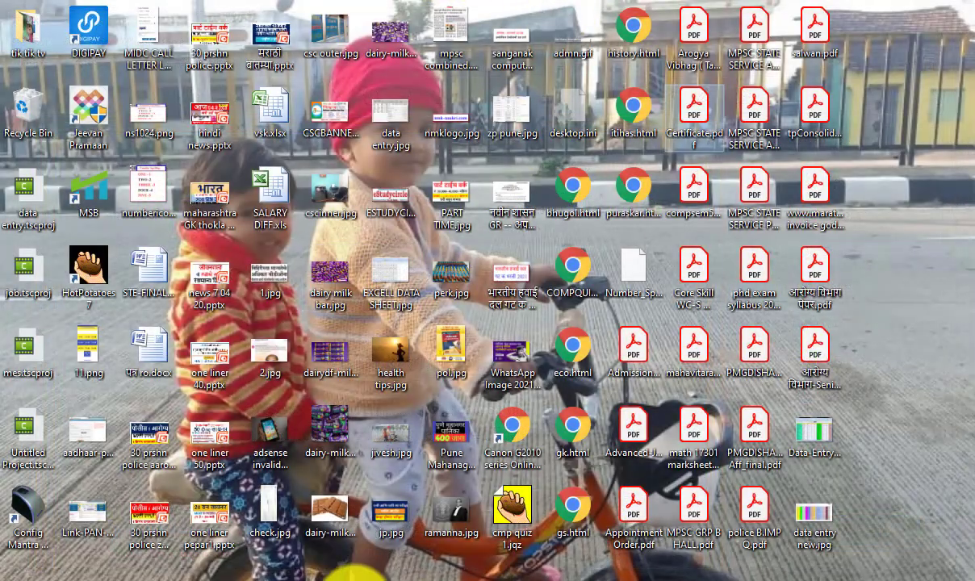
key(alt+Tab)
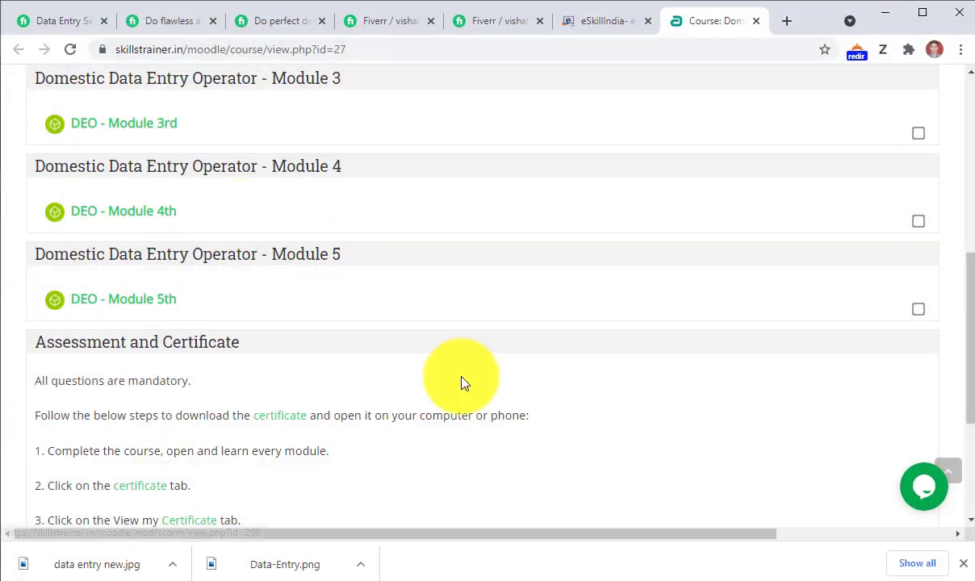
- Close the eSkill India, SkillsTrainer and Fiverr Earnings browser tabs
scroll(464, 383, up, 4)
scroll(461, 383, up, 2)
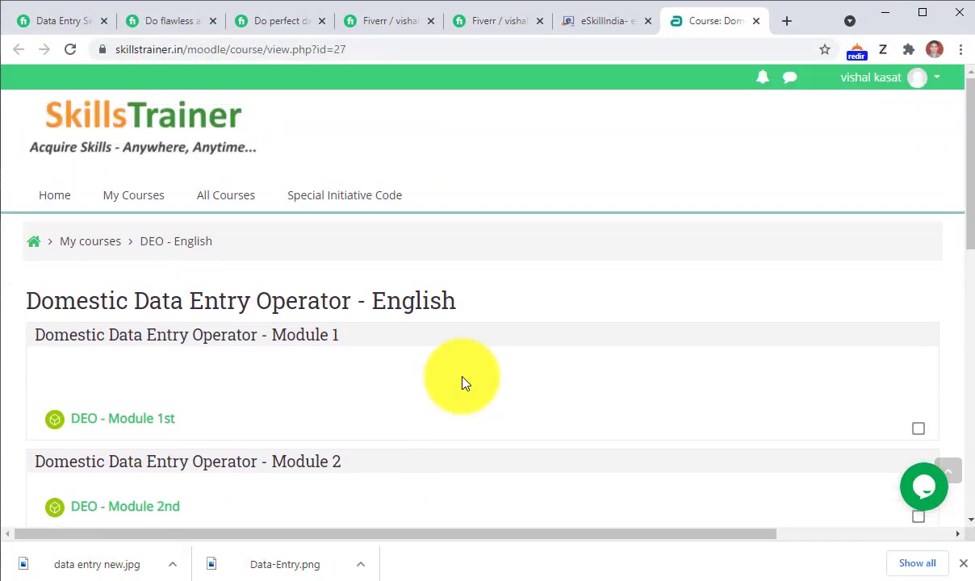
click(598, 22)
scroll(496, 246, up, 10)
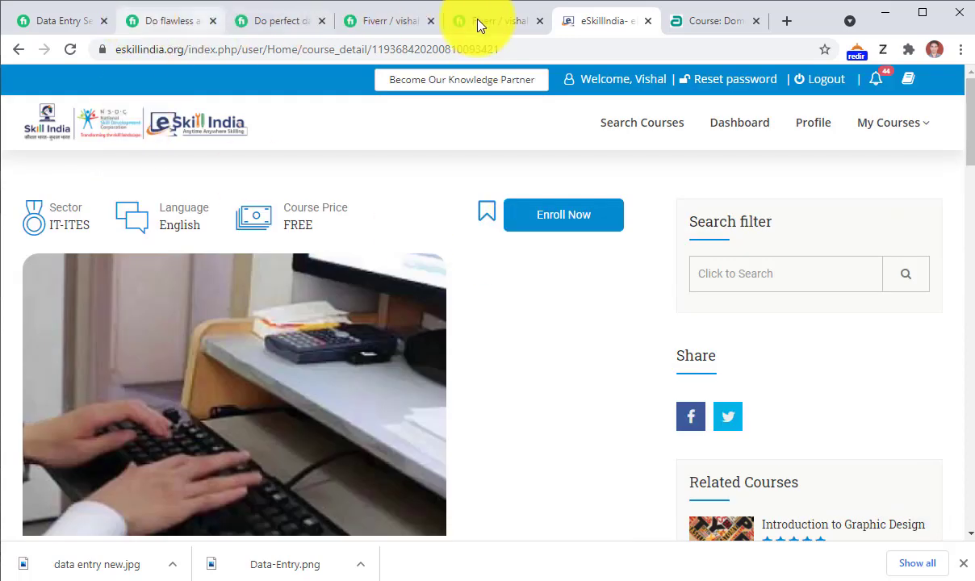
click(648, 22)
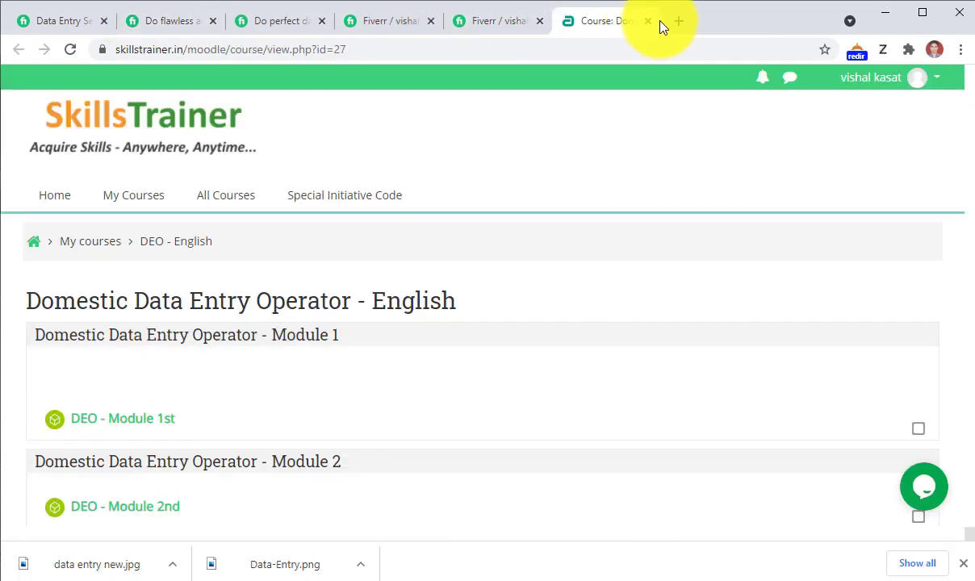
click(648, 22)
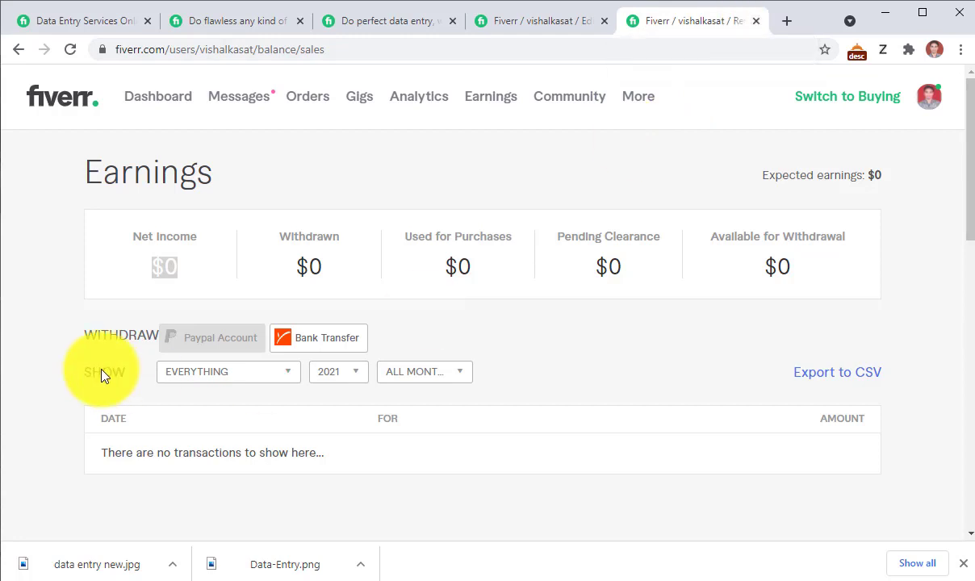
click(754, 23)
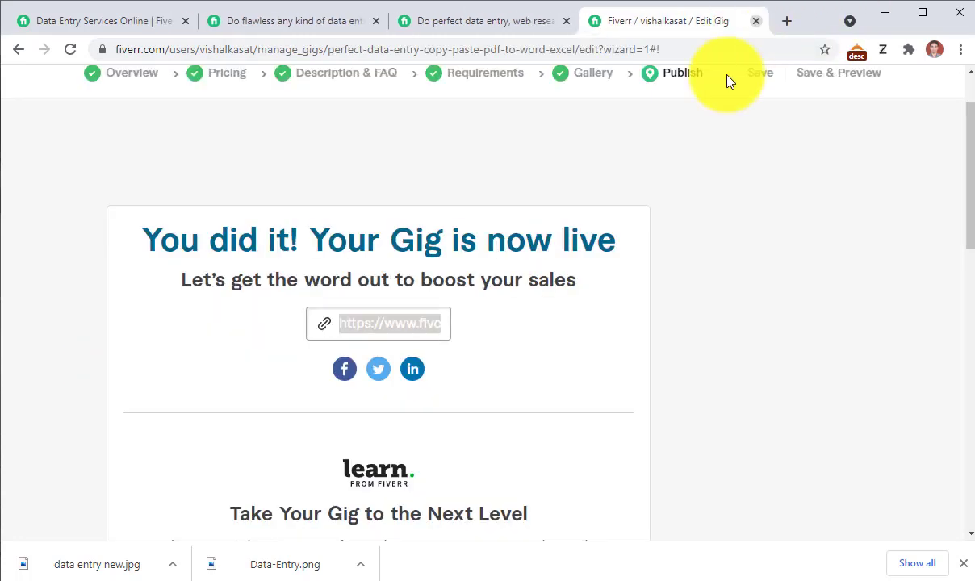
- Open the Fiverr seller dashboard and switch the account to buying mode
scroll(341, 253, up, 1)
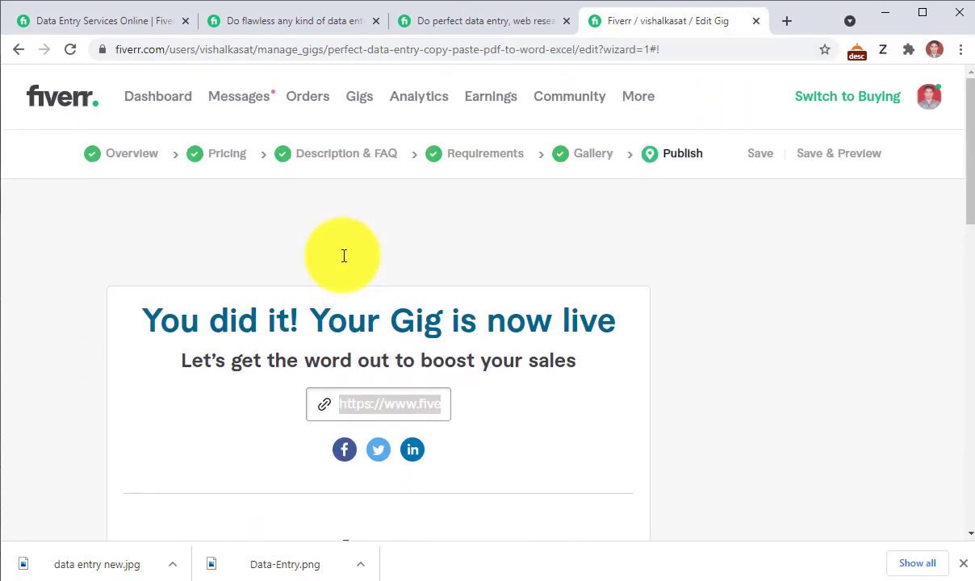
click(159, 98)
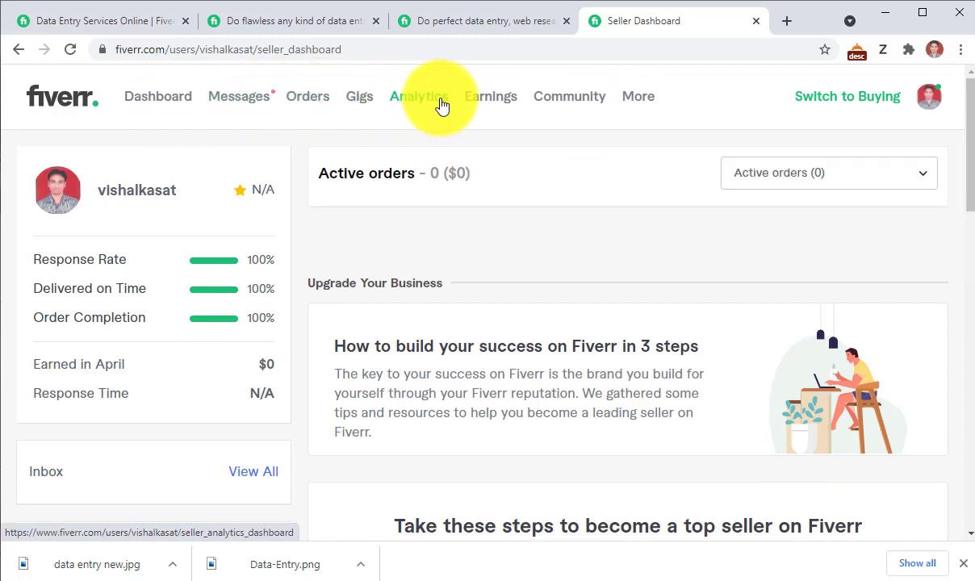
click(872, 100)
scroll(587, 246, down, 3)
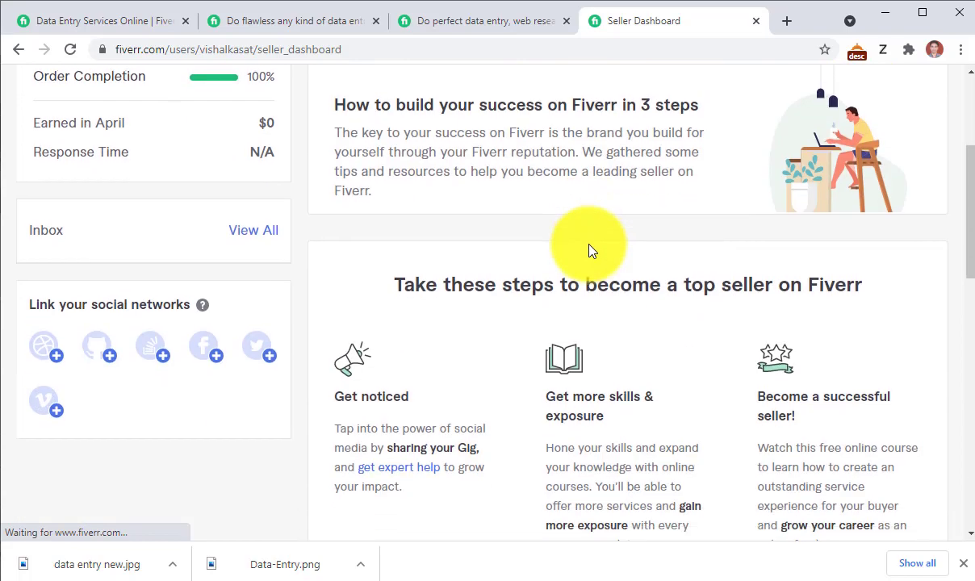
- Return to the "I will do flawless any kind of data entry" gig and view its overview
click(246, 22)
scroll(234, 162, up, 5)
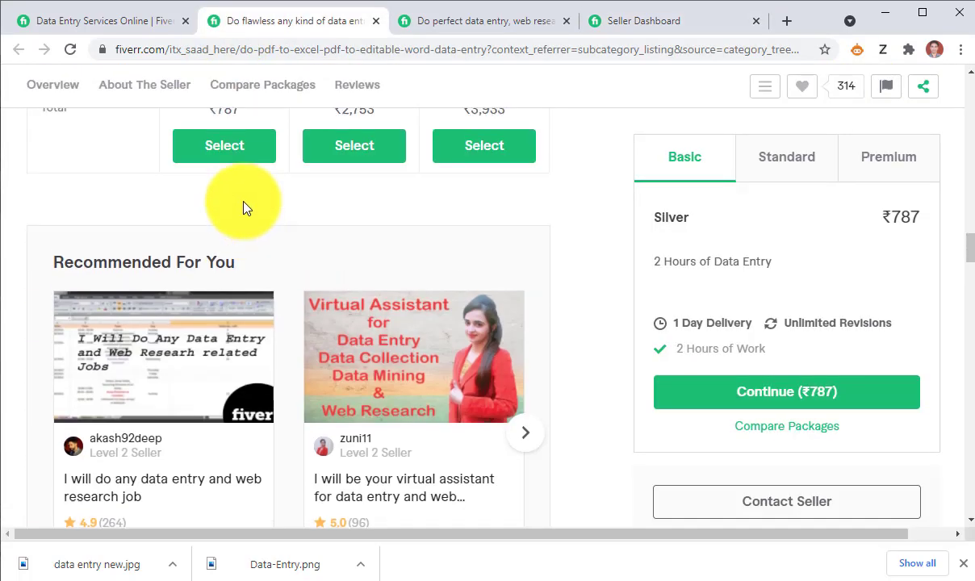
scroll(246, 208, up, 15)
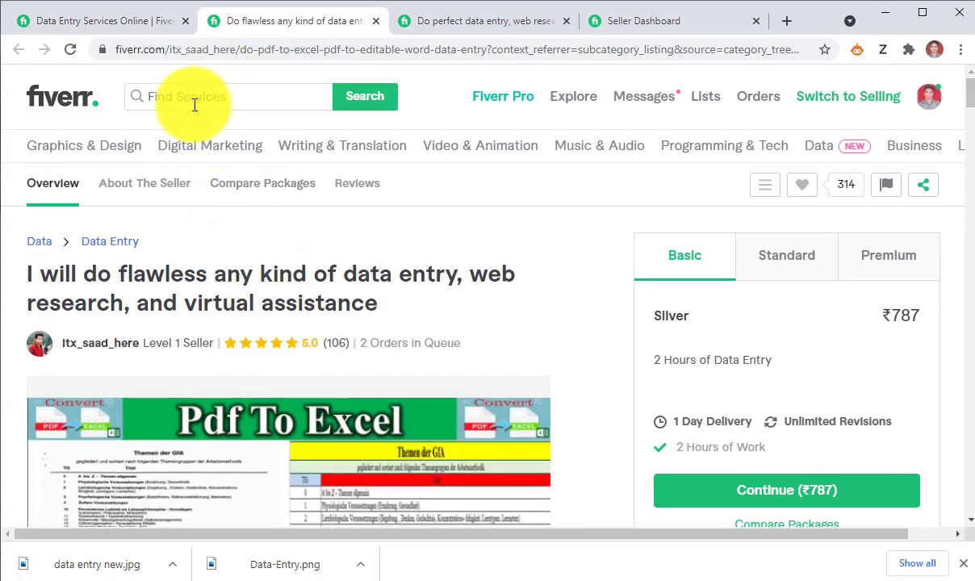
click(190, 95)
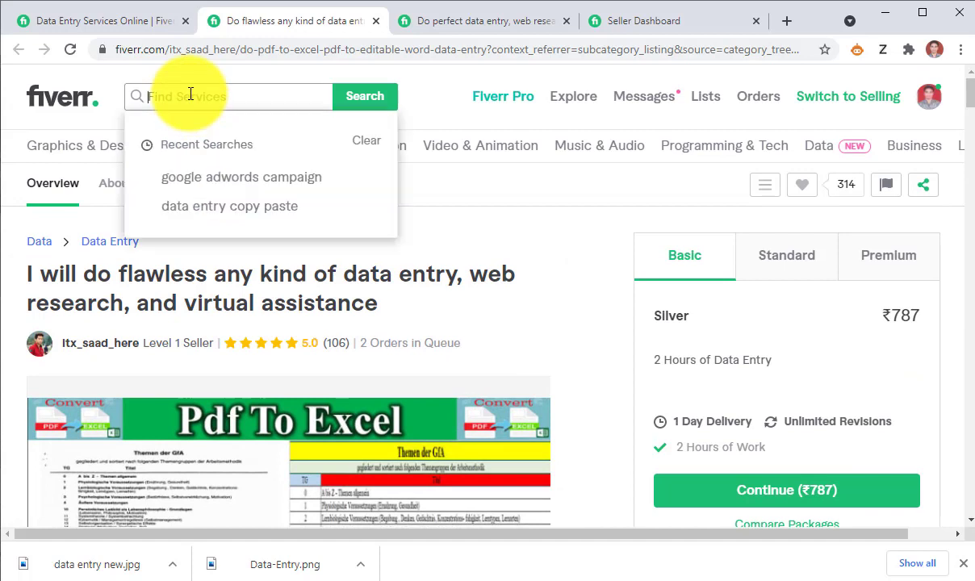
text(ads)
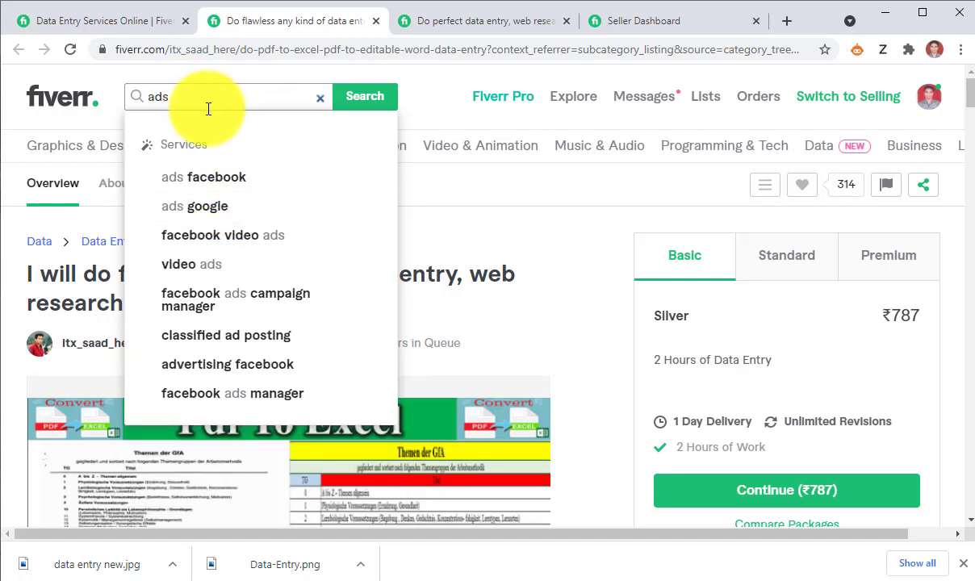
key(BackSpace)
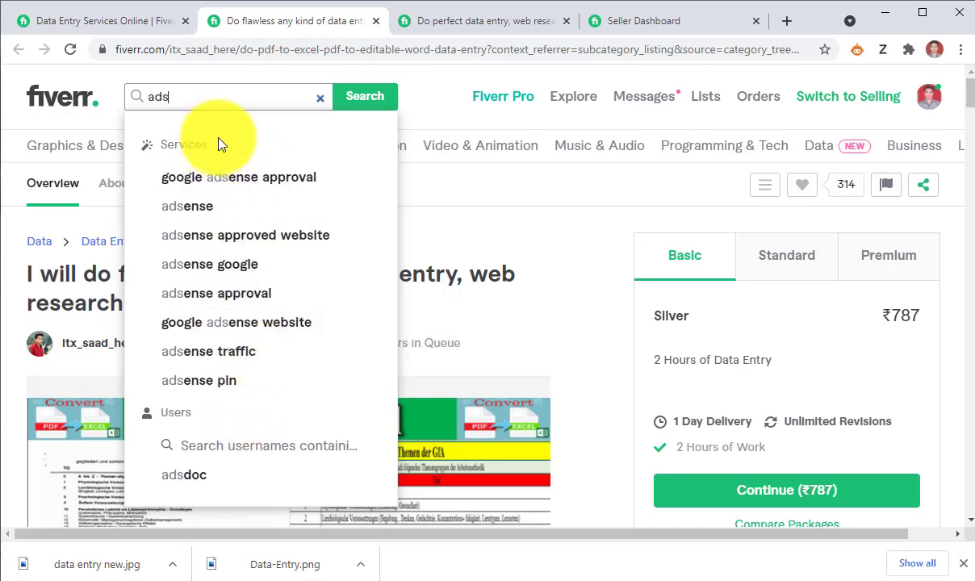
text(c)
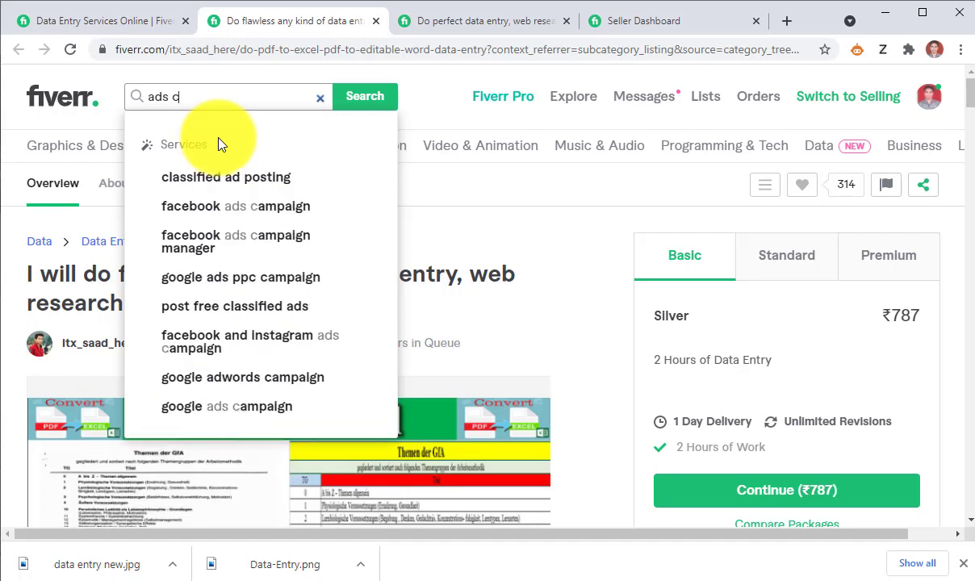
text(om)
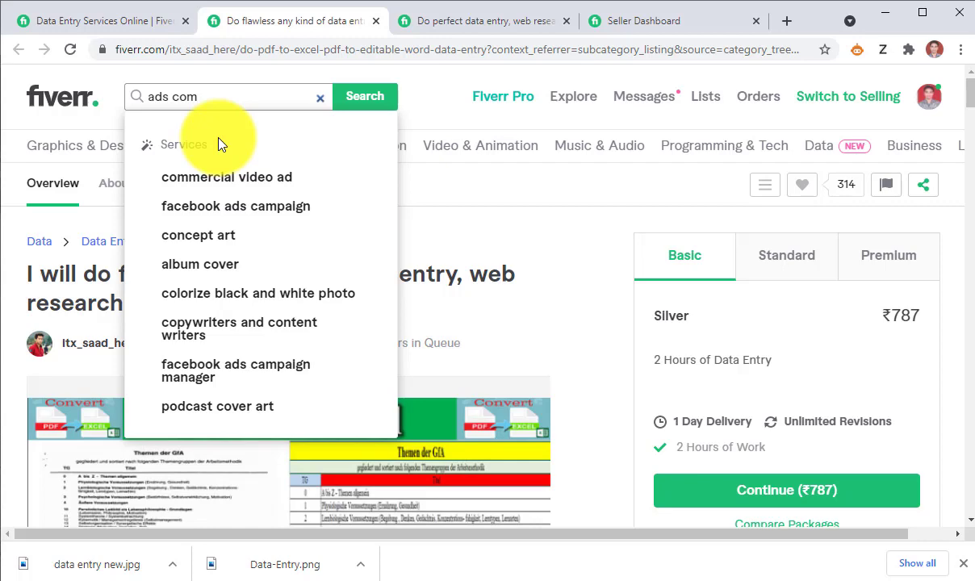
- Search Fiverr services for "google adwords campaign"
drag(200, 97, 117, 99)
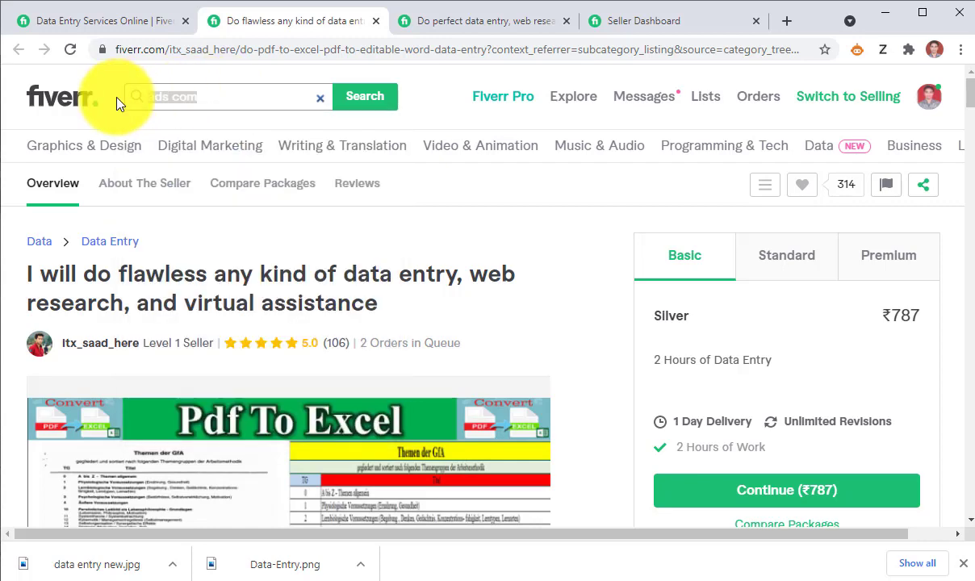
text(google)
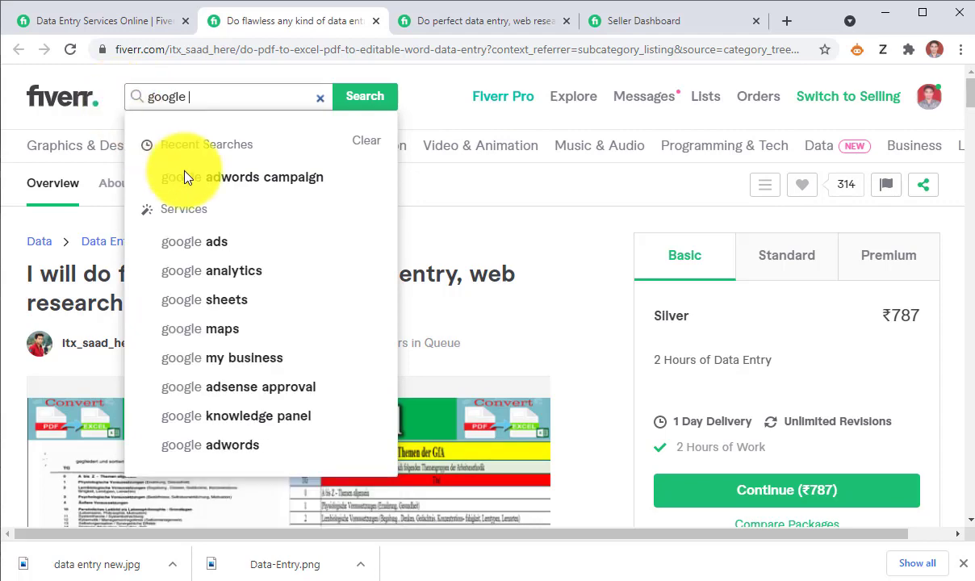
click(235, 177)
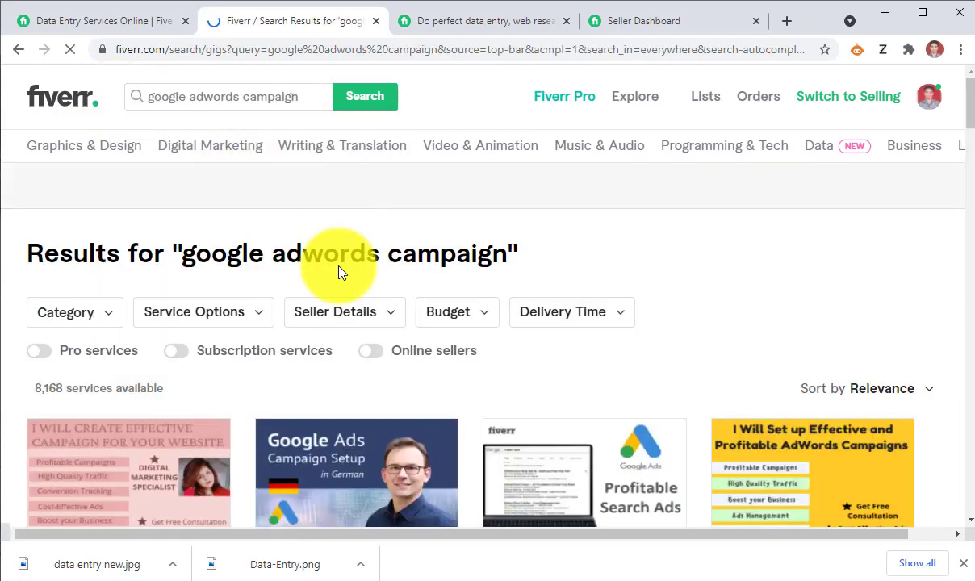
- Examine the Google AdWords campaign results, comparing the number of available services, seller levels, ratings and starting prices
scroll(339, 272, down, 3)
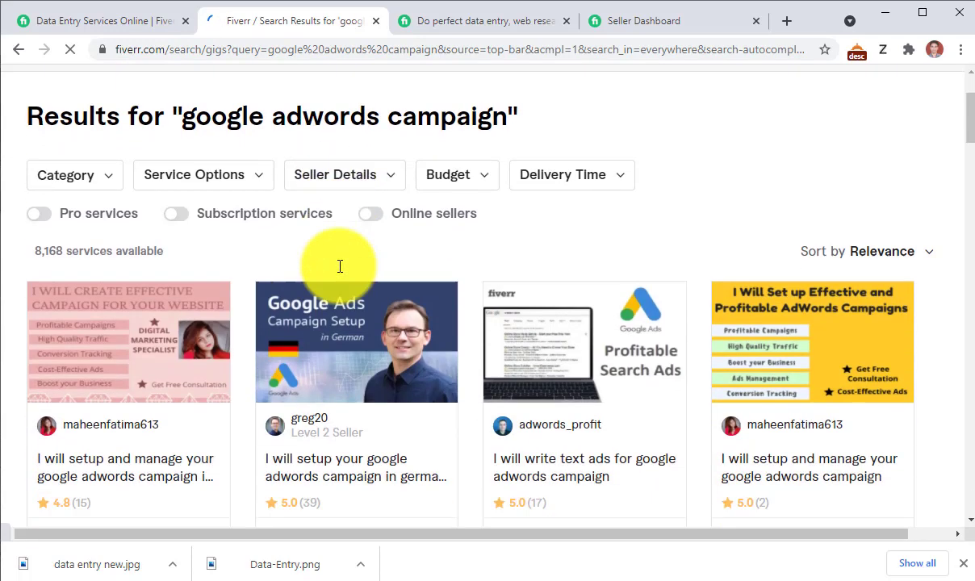
scroll(339, 266, up, 2)
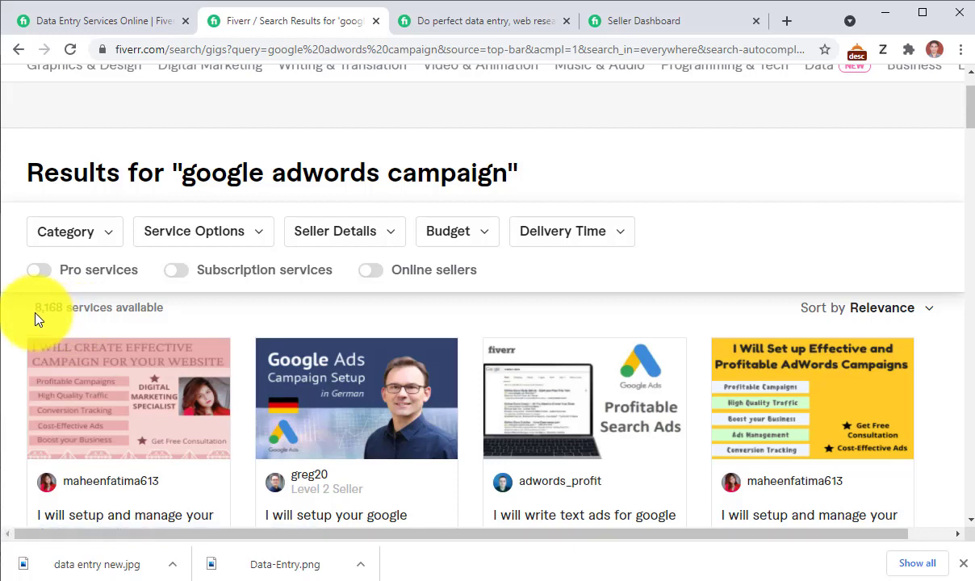
drag(35, 315, 72, 311)
scroll(413, 163, up, 1)
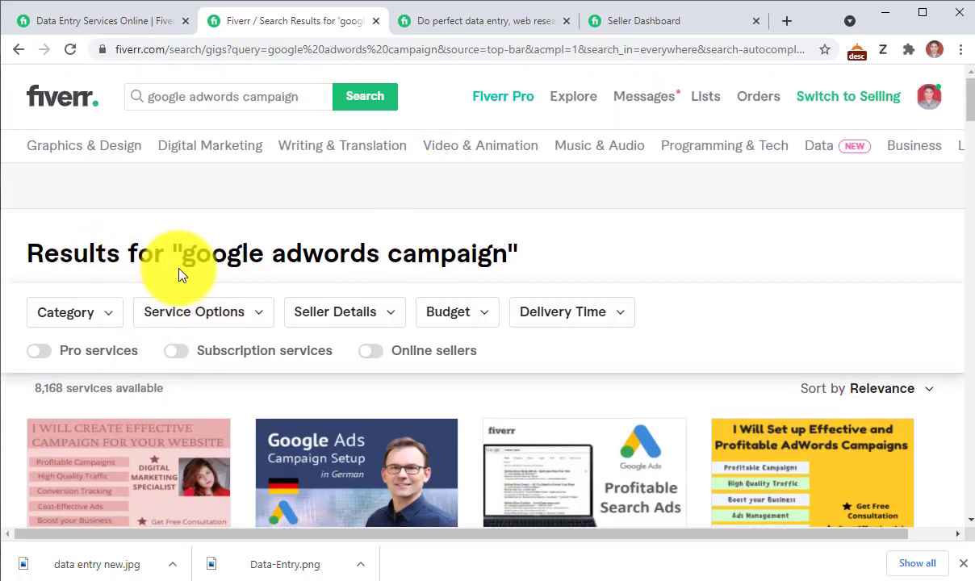
scroll(184, 257, down, 4)
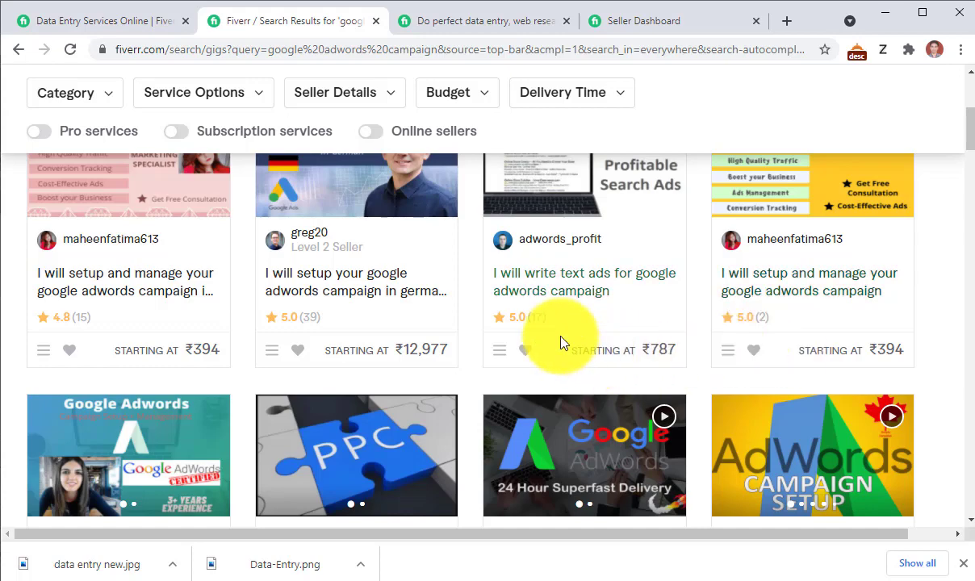
scroll(804, 327, down, 2)
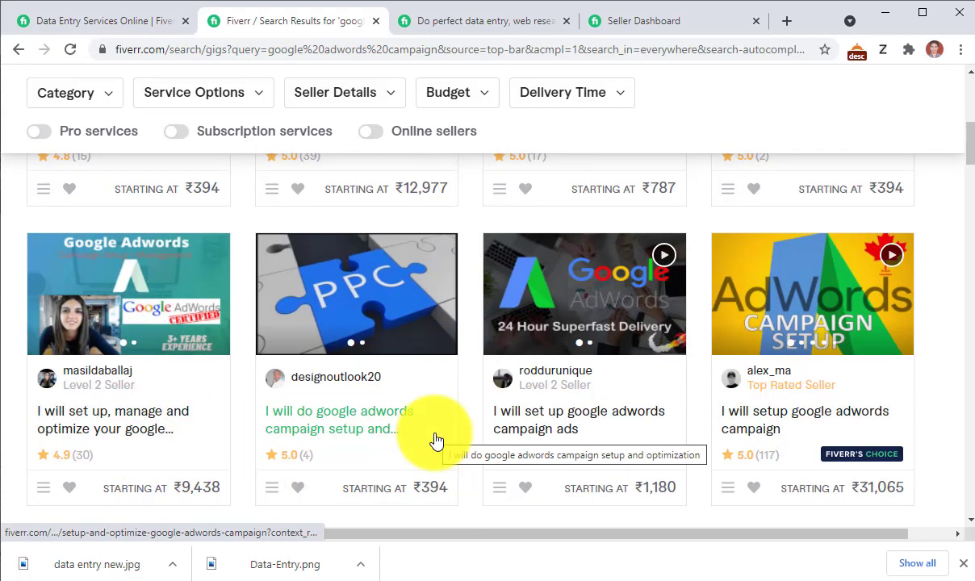
scroll(432, 441, up, 4)
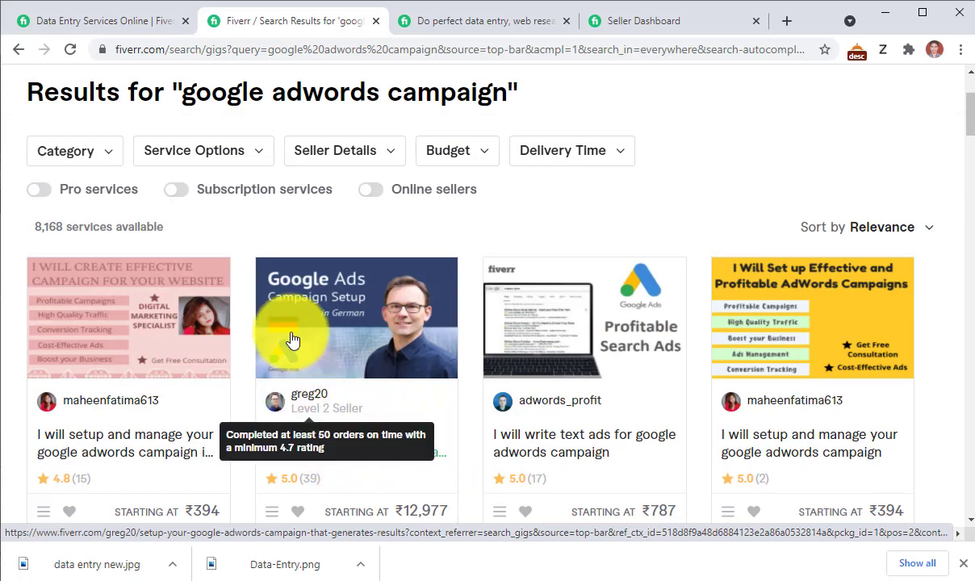
- Search Google for "google ads certification" in a new browser tab and open the "Get Google Ads Certification - Grow With Google" result
click(788, 22)
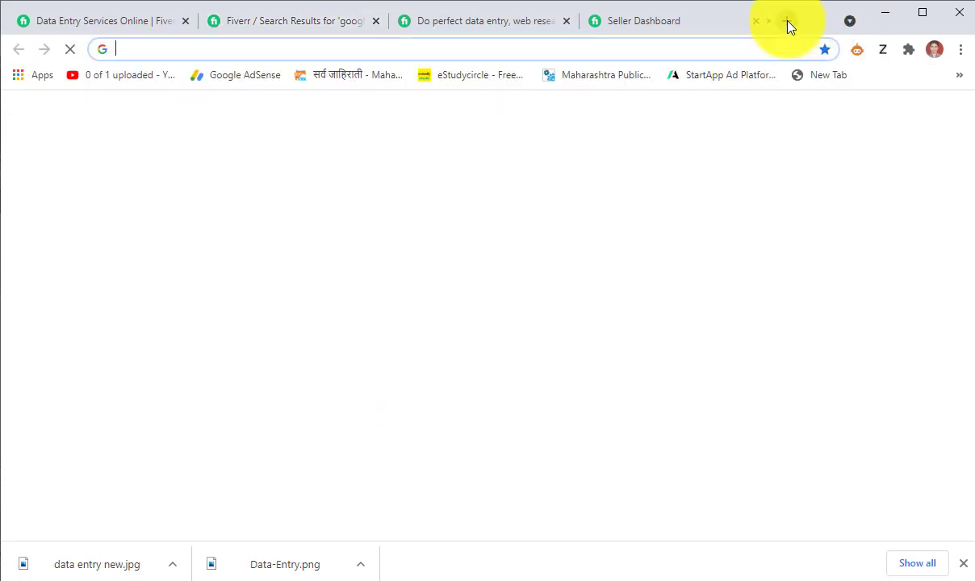
click(651, 50)
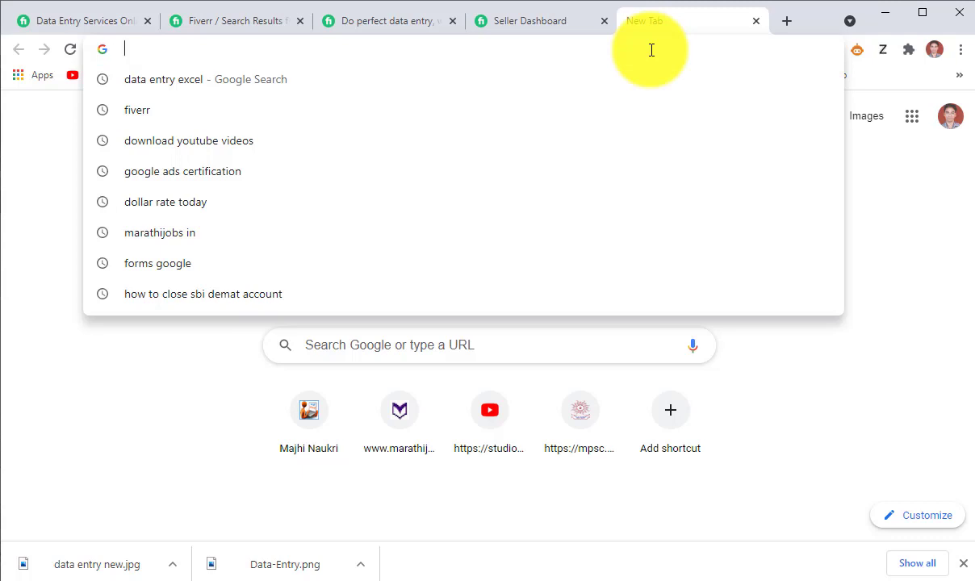
text(google)
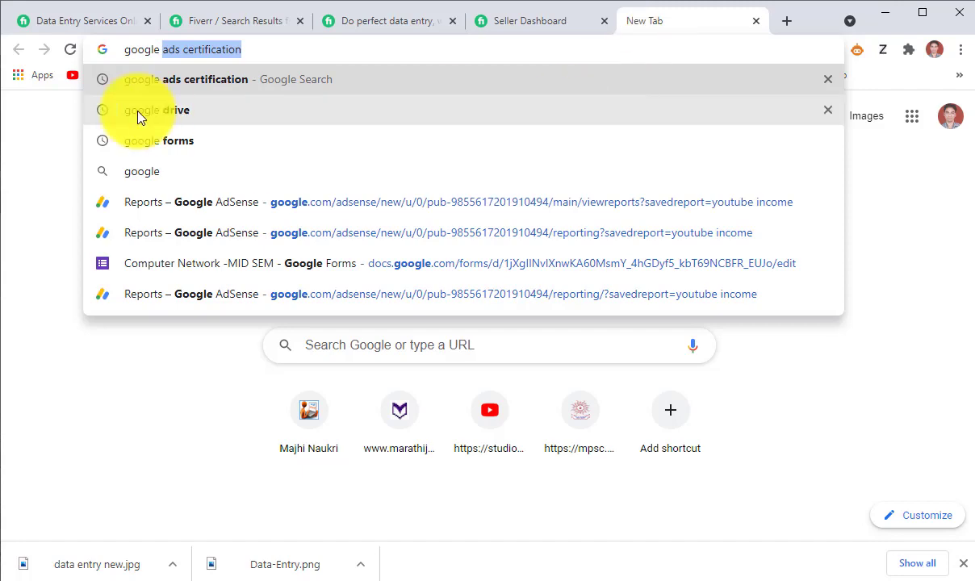
click(166, 82)
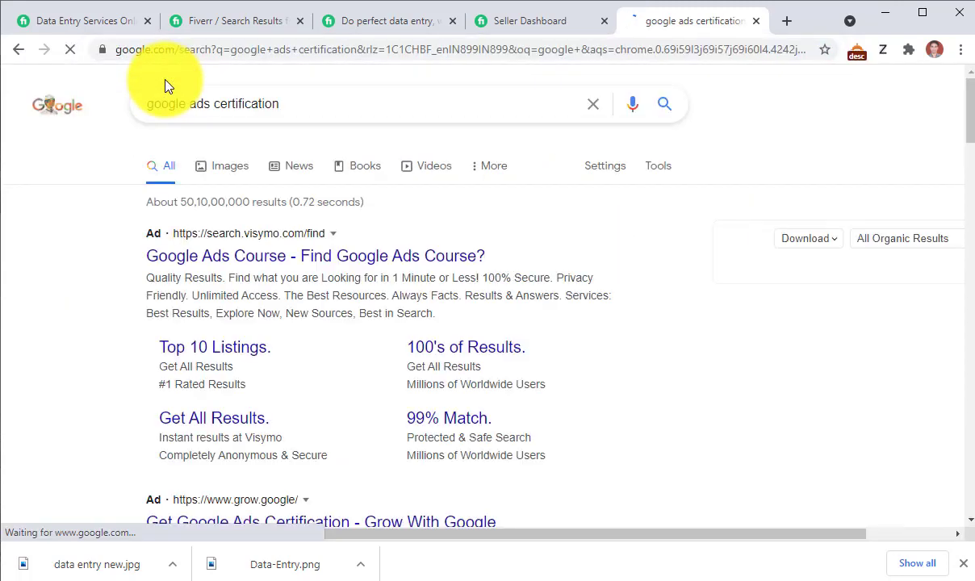
scroll(152, 296, down, 3)
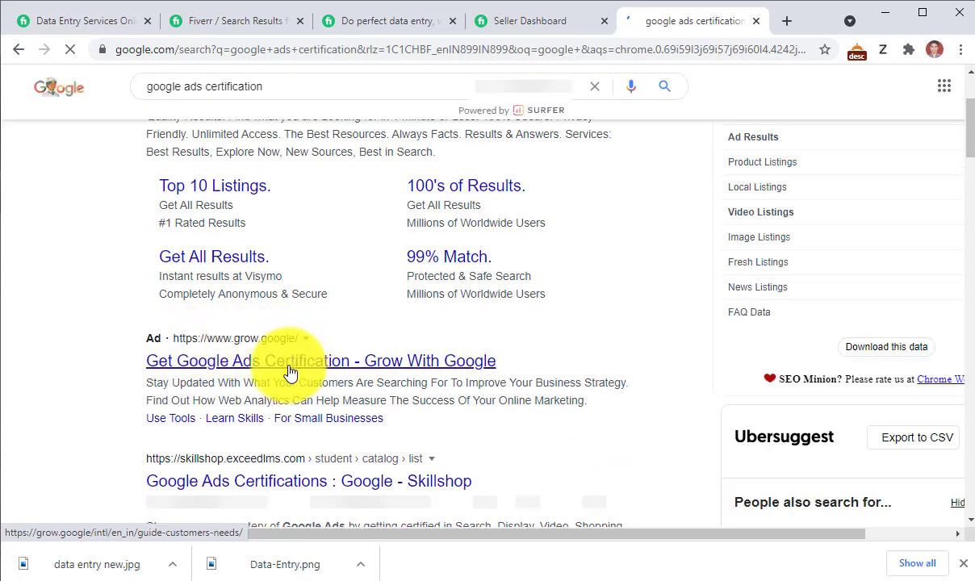
scroll(272, 345, down, 3)
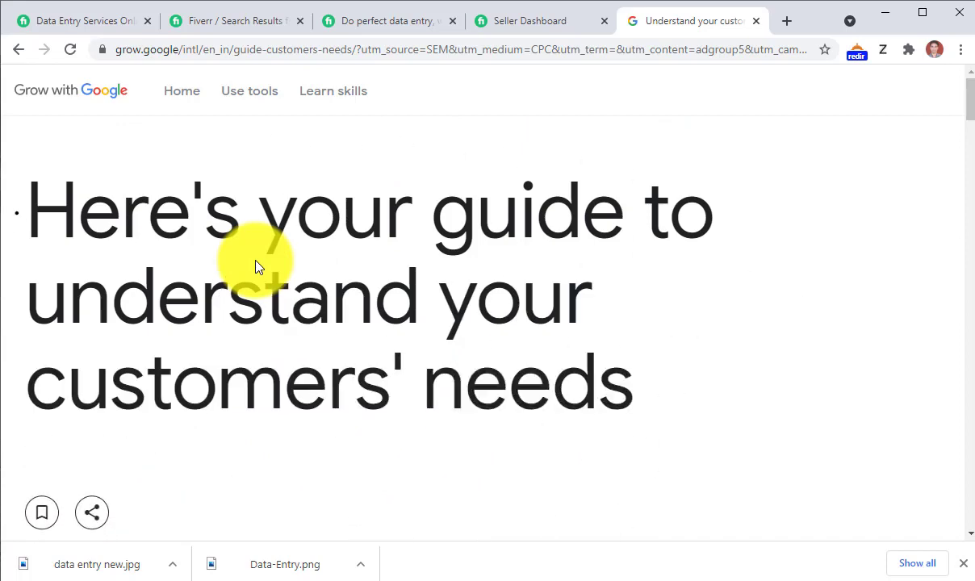
- Review the Grow with Google guide to customers' needs, checking its suggested courses, tools, difficulty levels and durations
scroll(341, 297, down, 9)
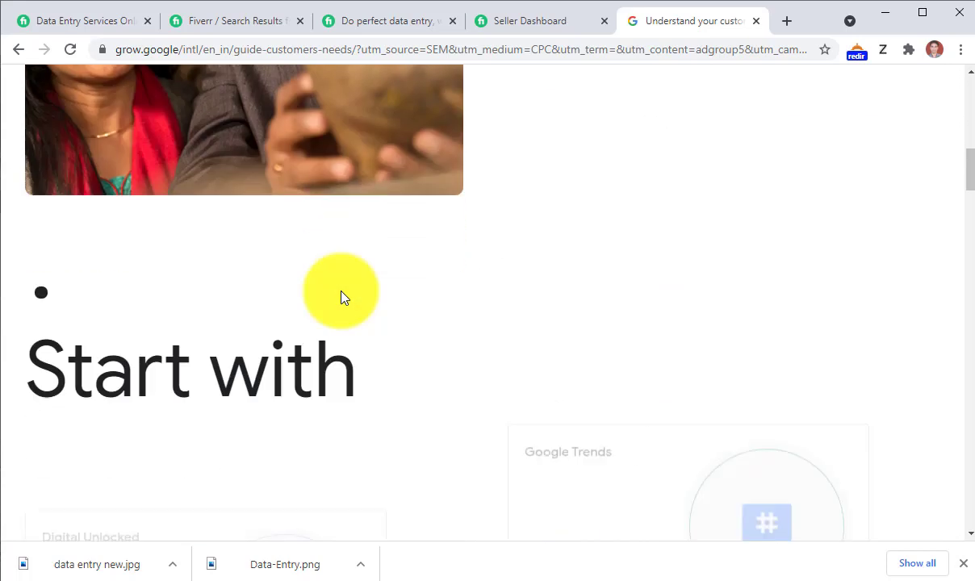
scroll(340, 297, down, 5)
scroll(342, 292, down, 1)
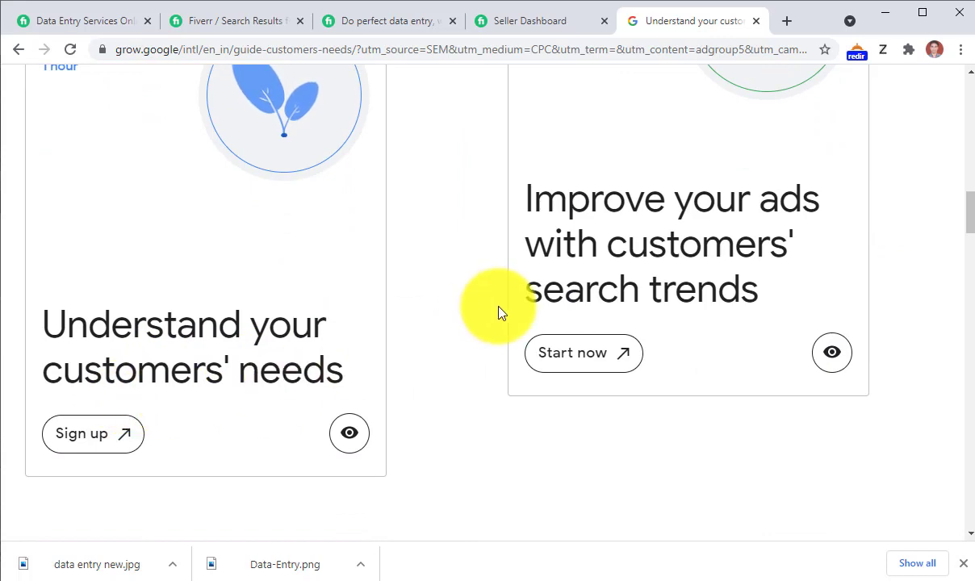
scroll(541, 268, up, 3)
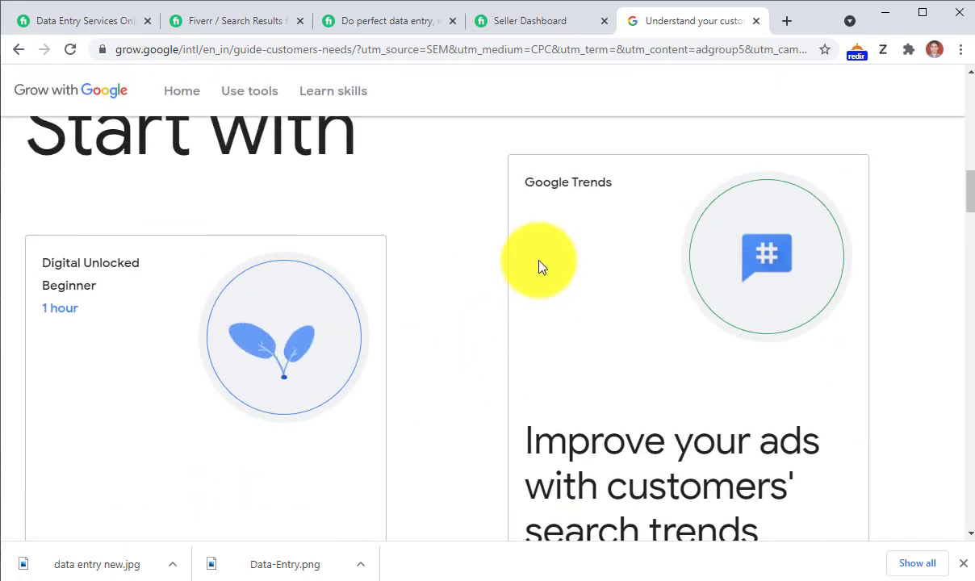
scroll(271, 211, up, 4)
scroll(270, 211, down, 10)
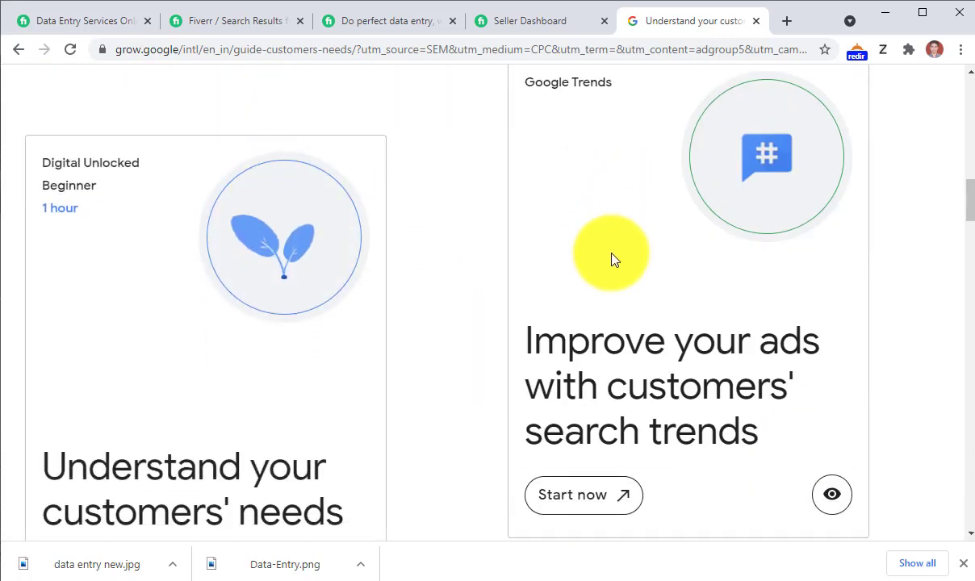
scroll(611, 259, down, 2)
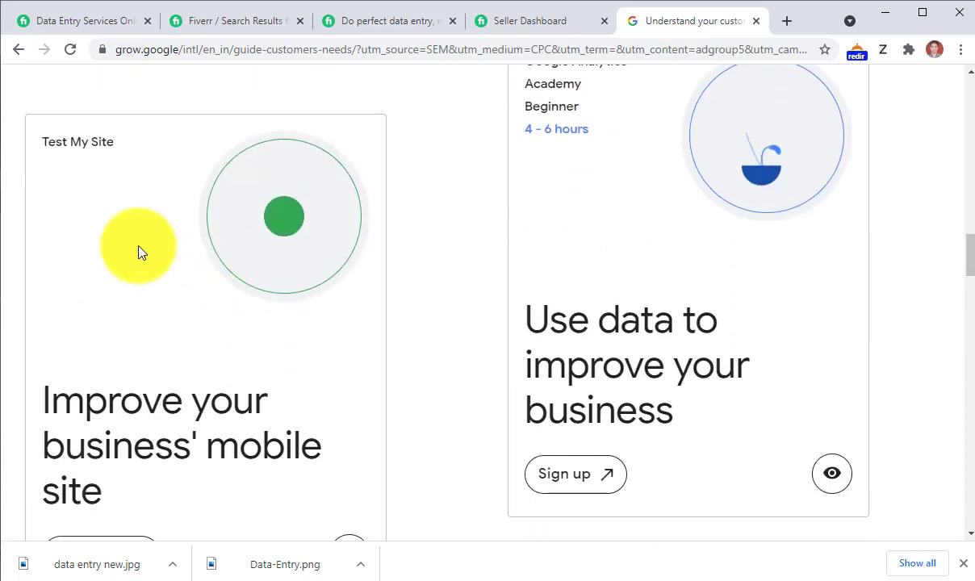
scroll(550, 247, up, 1)
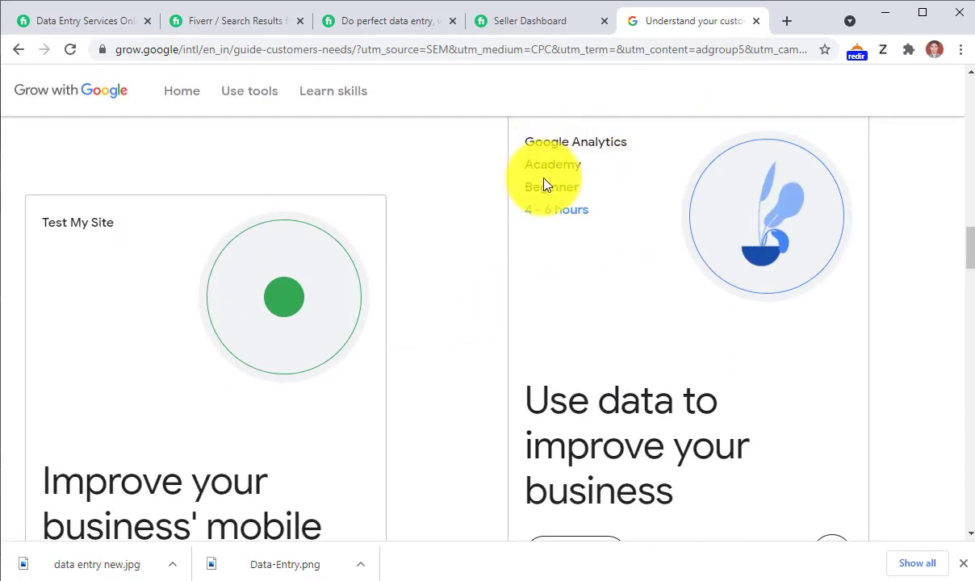
scroll(577, 287, down, 1)
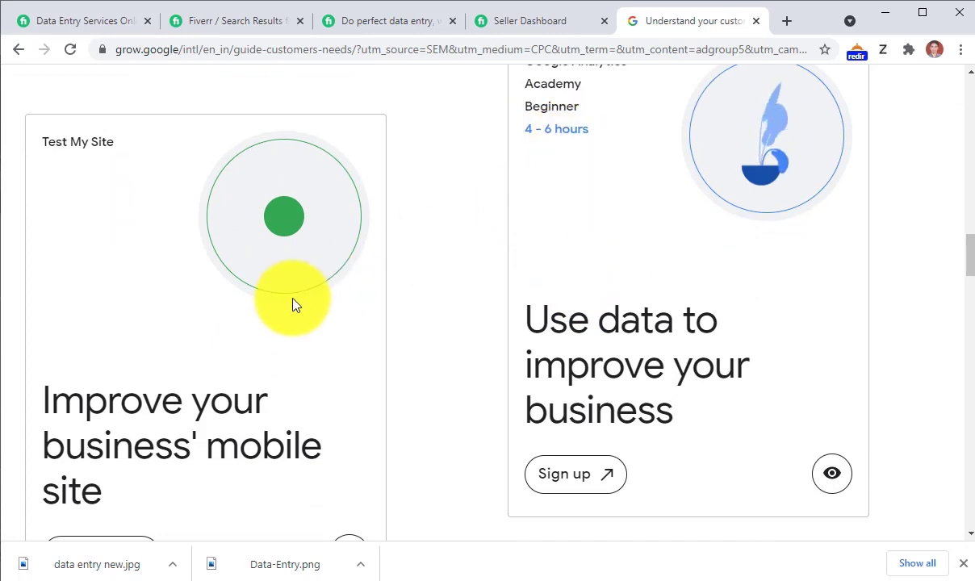
- Open the Learn skills page, choose the Going digital topic and filter the courses by Beginner difficulty
scroll(293, 304, down, 3)
click(202, 344)
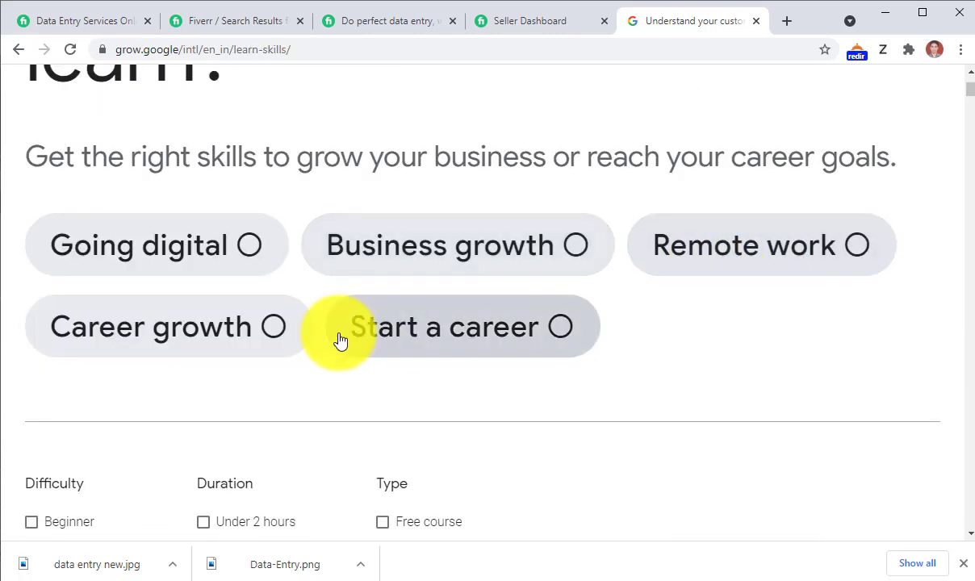
click(242, 253)
scroll(459, 326, down, 3)
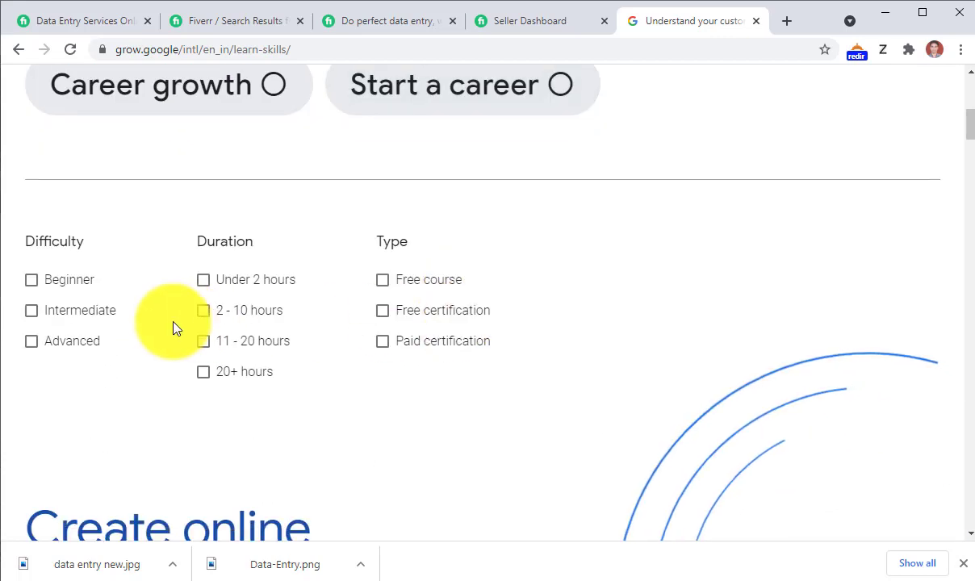
click(31, 280)
- Examine the beginner courses listed under "Create online presence", including their providers and durations
scroll(312, 331, down, 1)
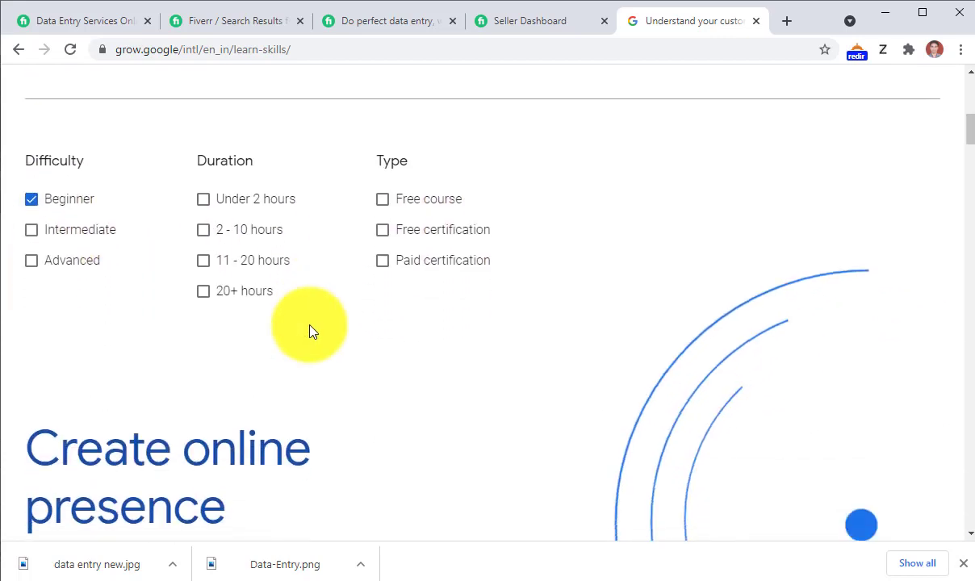
scroll(235, 304, down, 4)
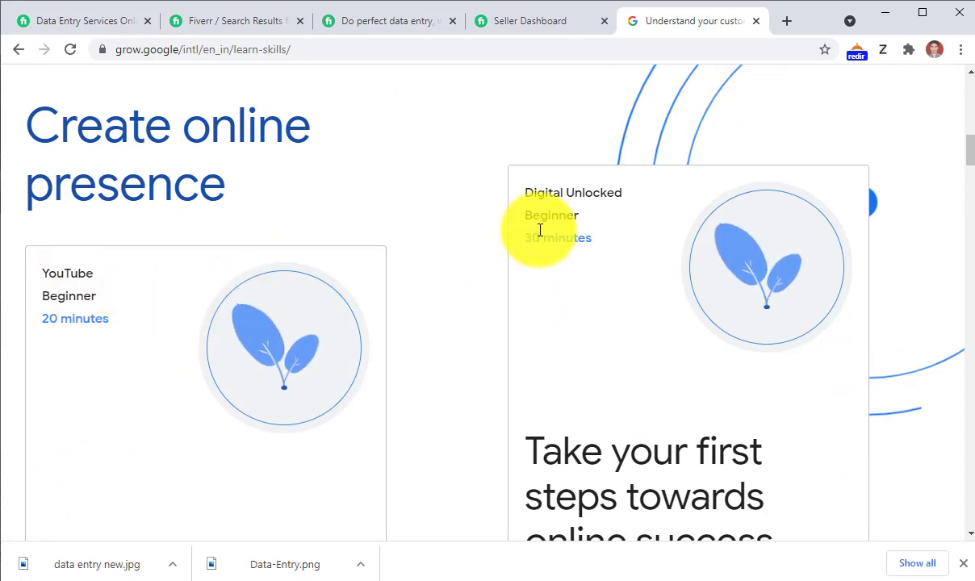
scroll(540, 230, down, 7)
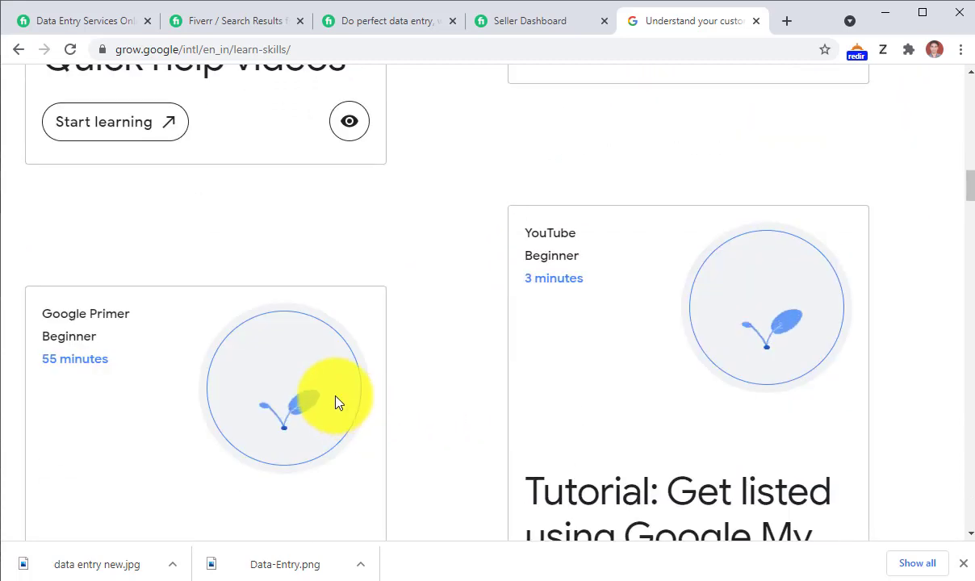
scroll(293, 387, down, 2)
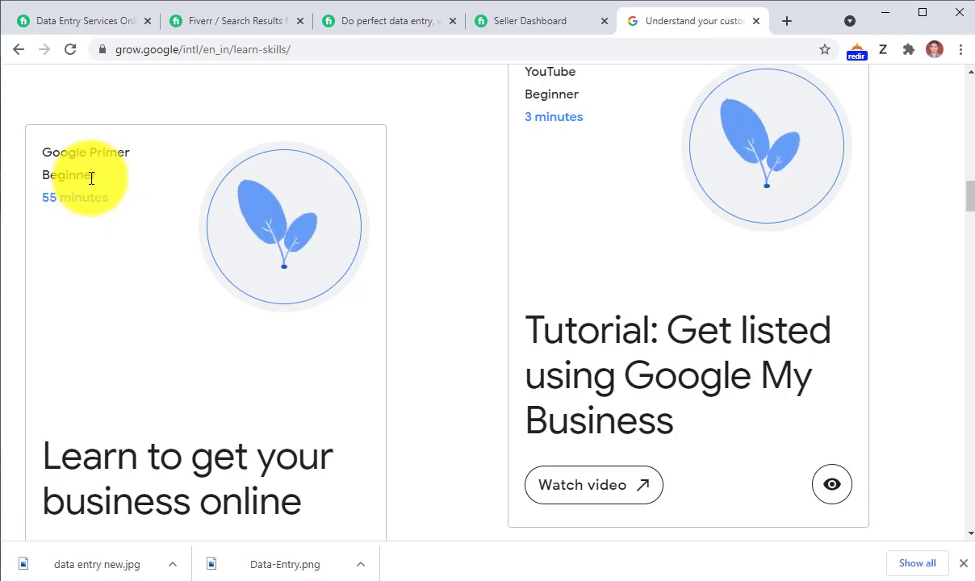
scroll(137, 337, down, 5)
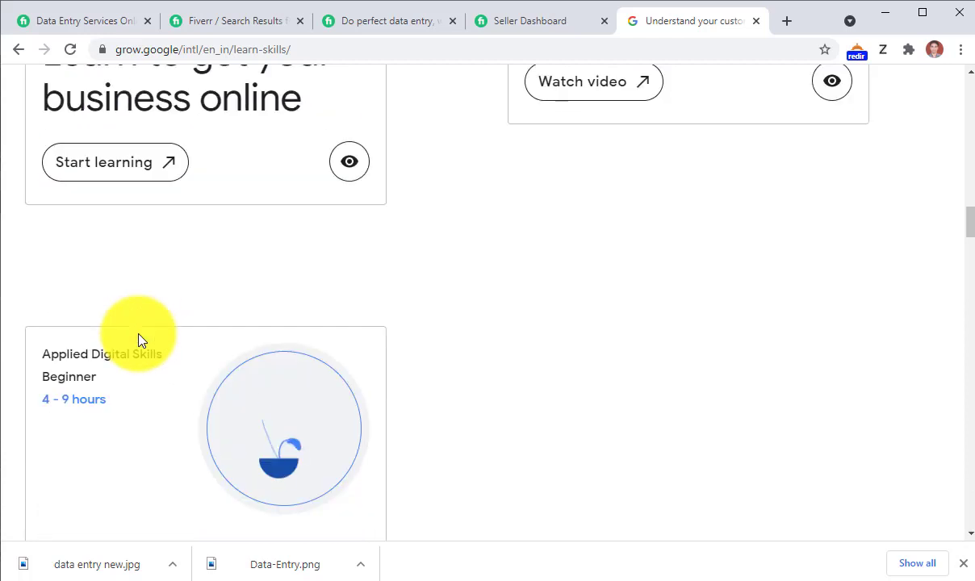
scroll(132, 369, down, 3)
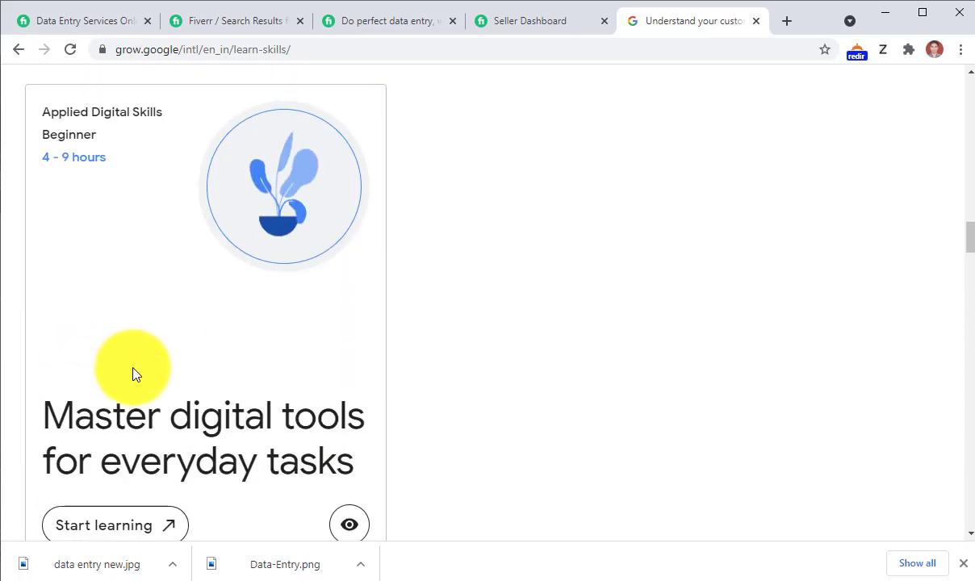
- Filter the beginner Going digital courses to free courses and free certifications, covering Under 2, 2 - 10, 11 - 20 and 20+ hours
scroll(134, 374, down, 7)
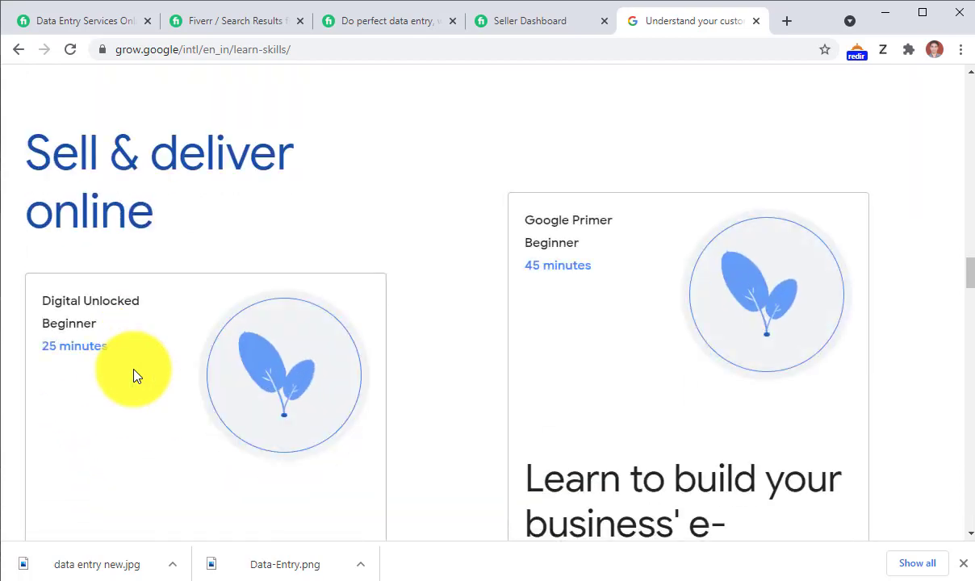
scroll(134, 376, down, 5)
scroll(134, 376, up, 7)
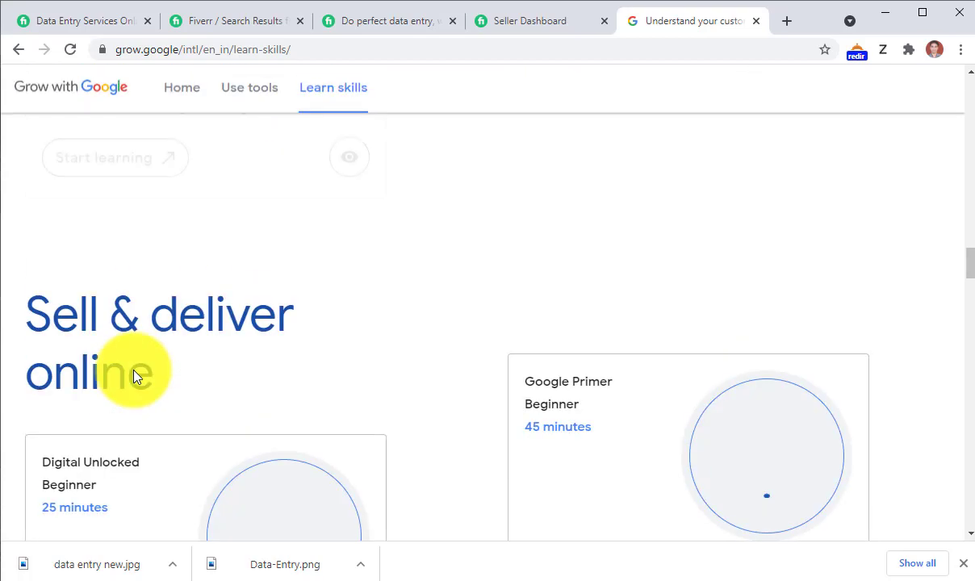
scroll(134, 376, up, 15)
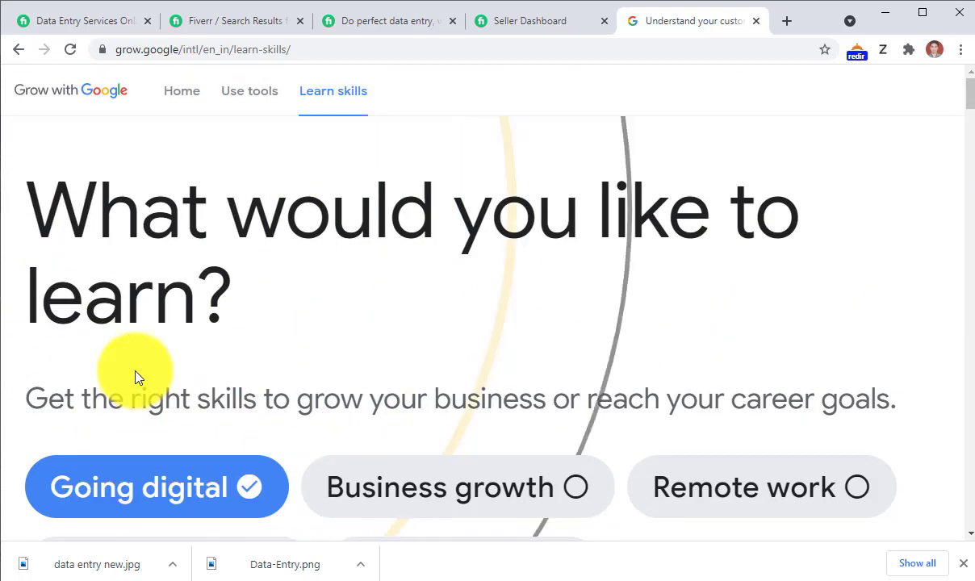
scroll(136, 377, down, 4)
scroll(135, 377, down, 1)
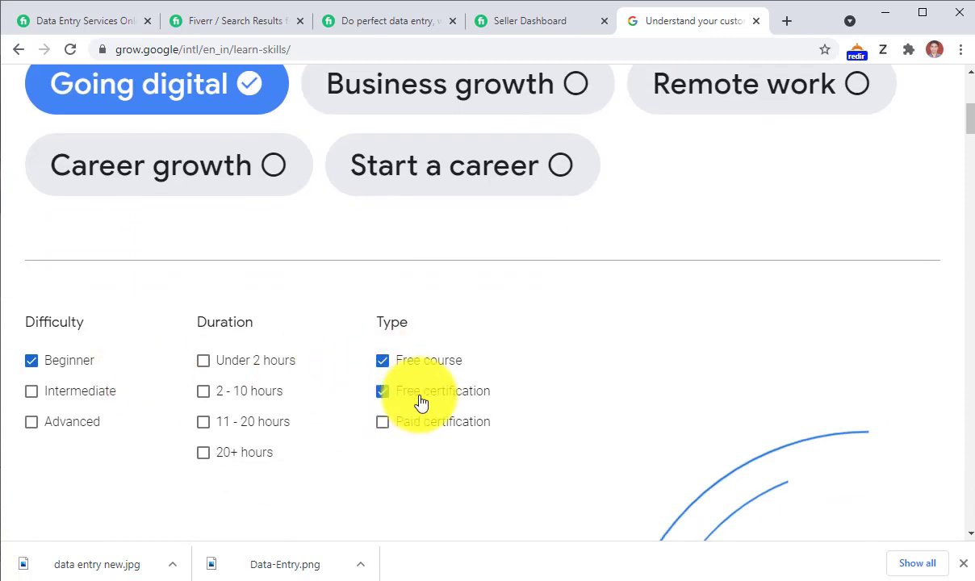
scroll(321, 479, down, 2)
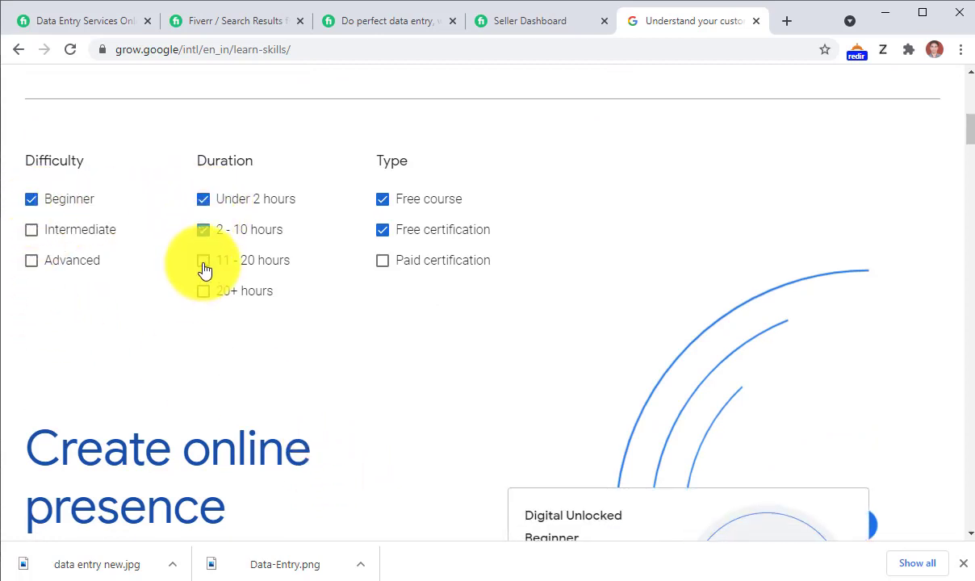
scroll(356, 405, down, 4)
scroll(355, 405, up, 4)
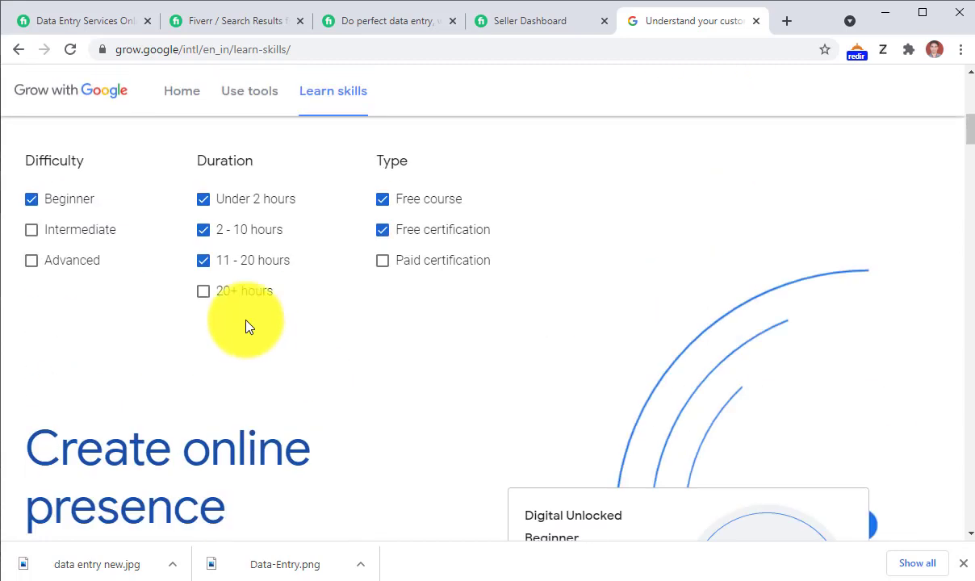
click(201, 292)
- Examine the filtered beginner courses, including their providers and durations
scroll(348, 383, down, 7)
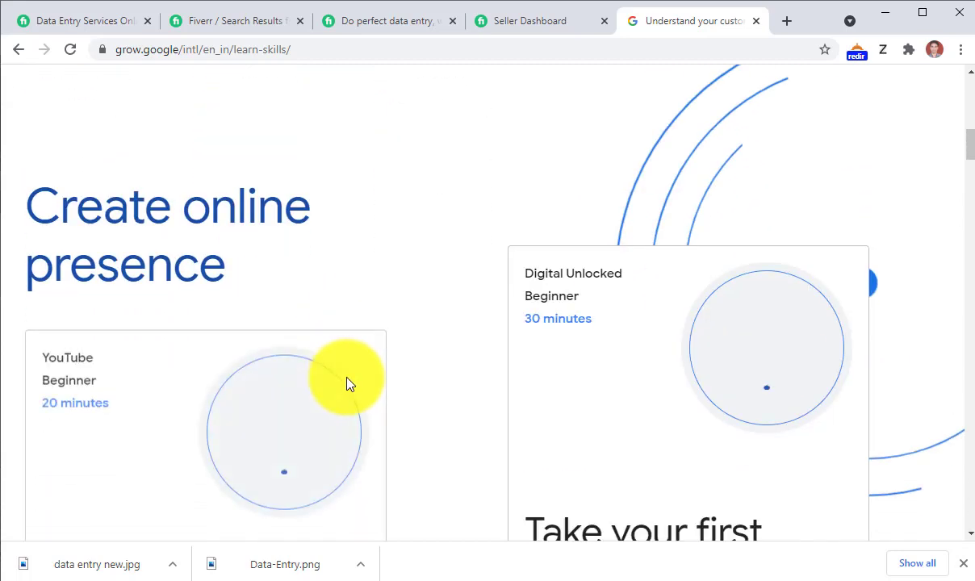
scroll(348, 384, down, 10)
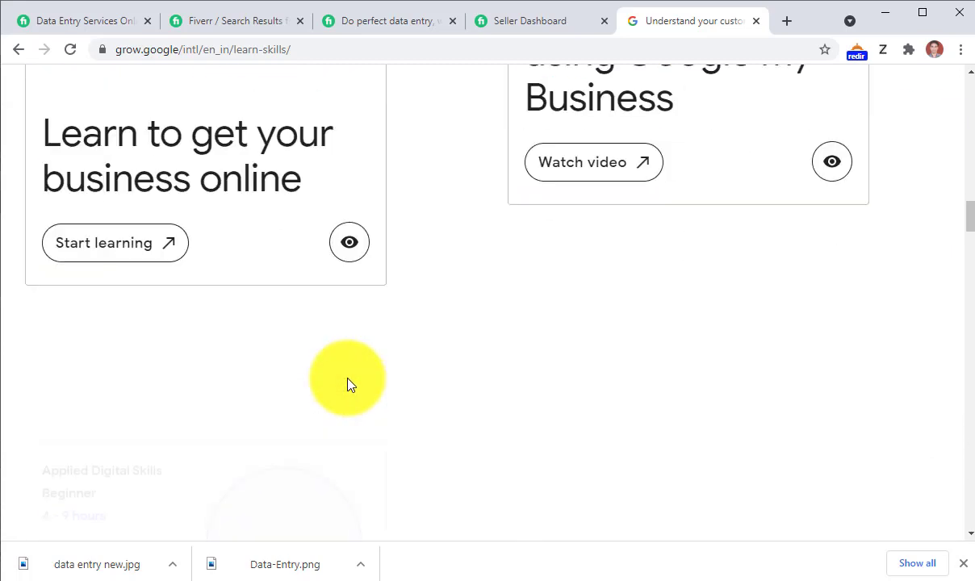
scroll(348, 384, down, 10)
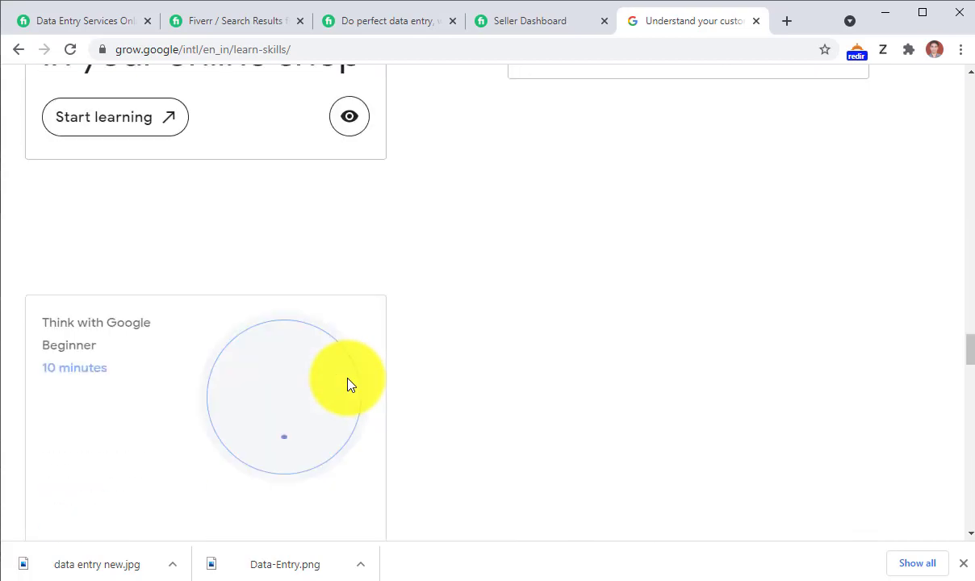